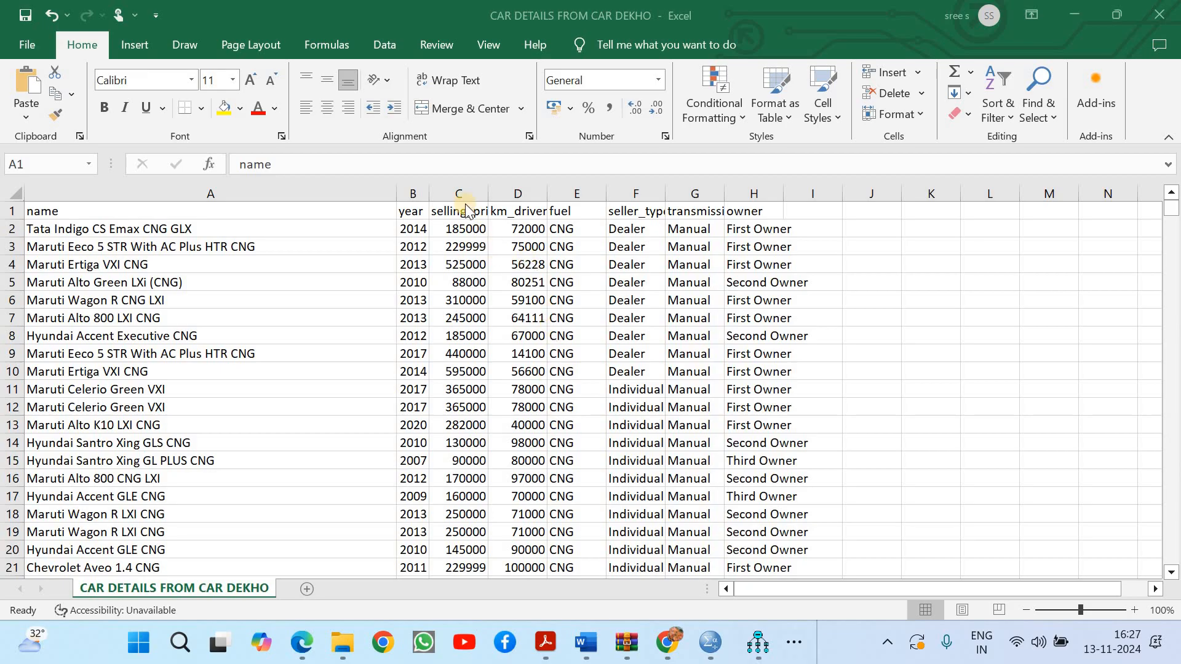
Review the selling price, km driven, fuel, seller type, transmission and owner columns, highlighting the four text-based ones from fuel to owner together
click(454, 182)
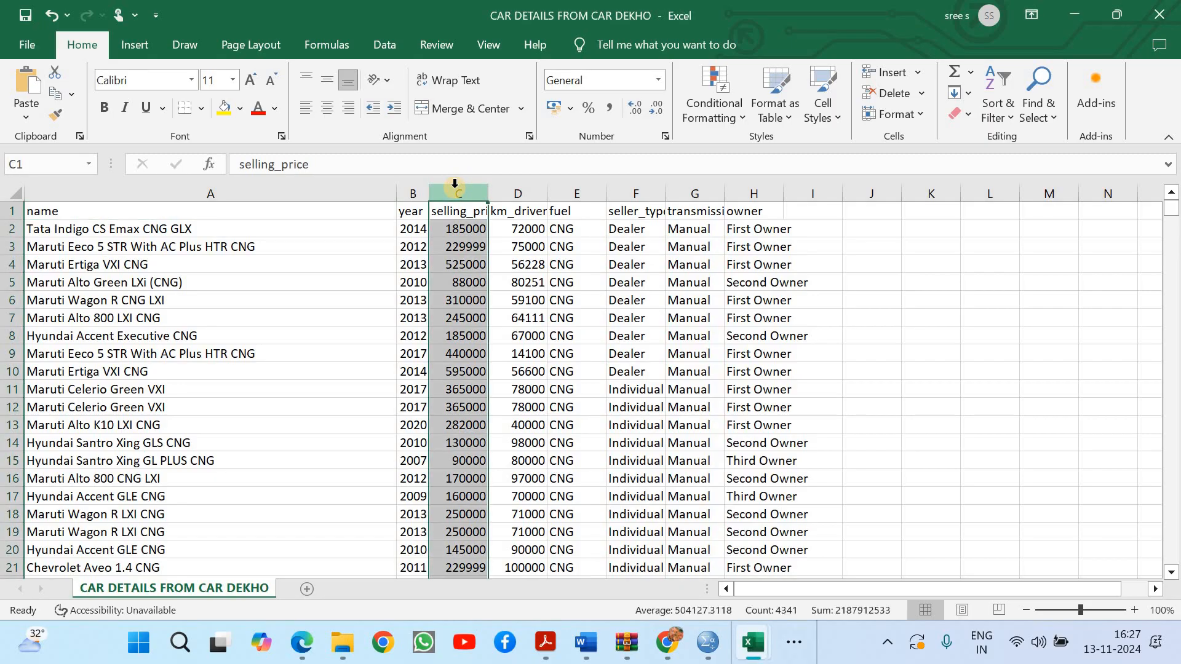
click(513, 193)
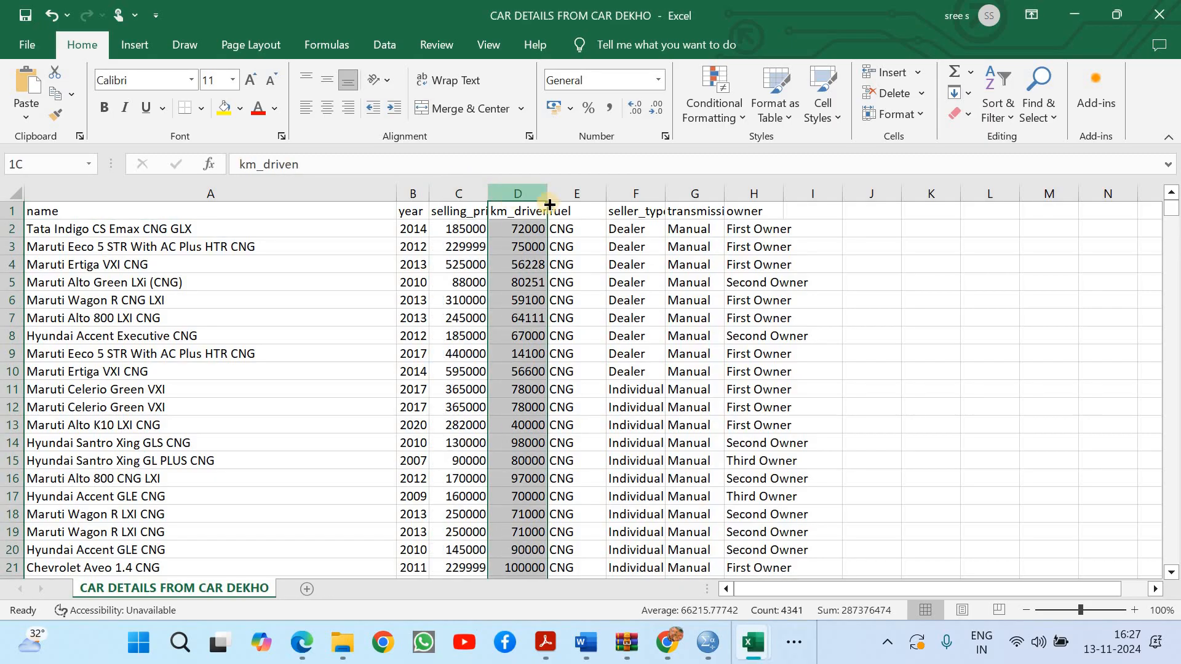
click(575, 195)
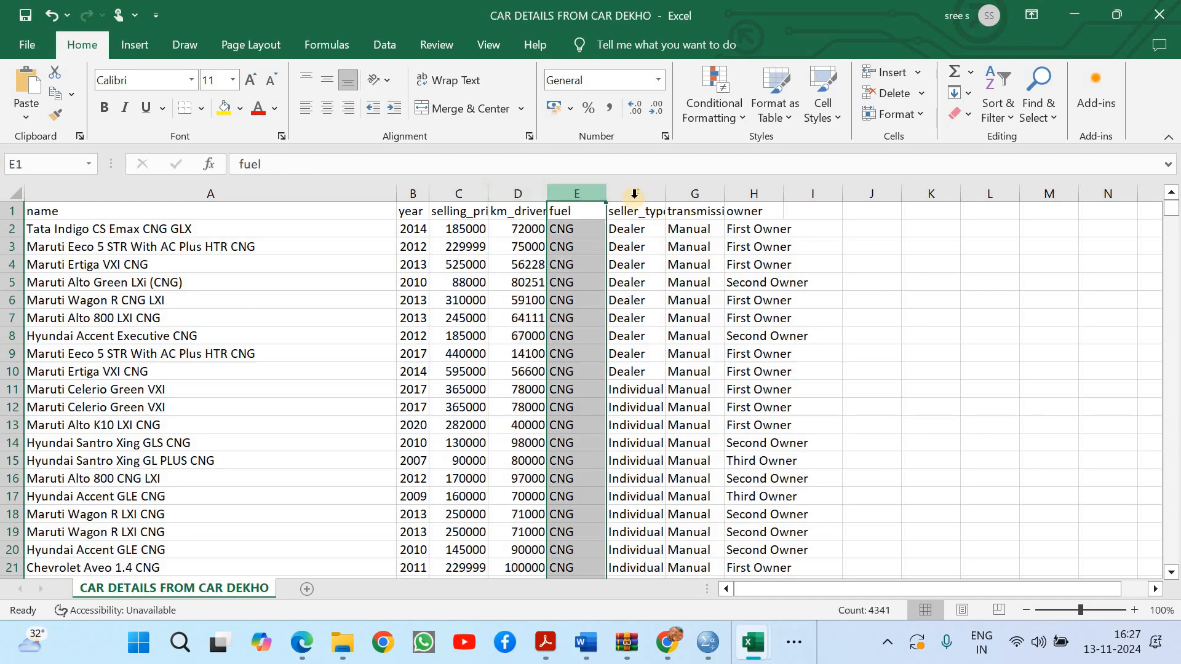
click(634, 194)
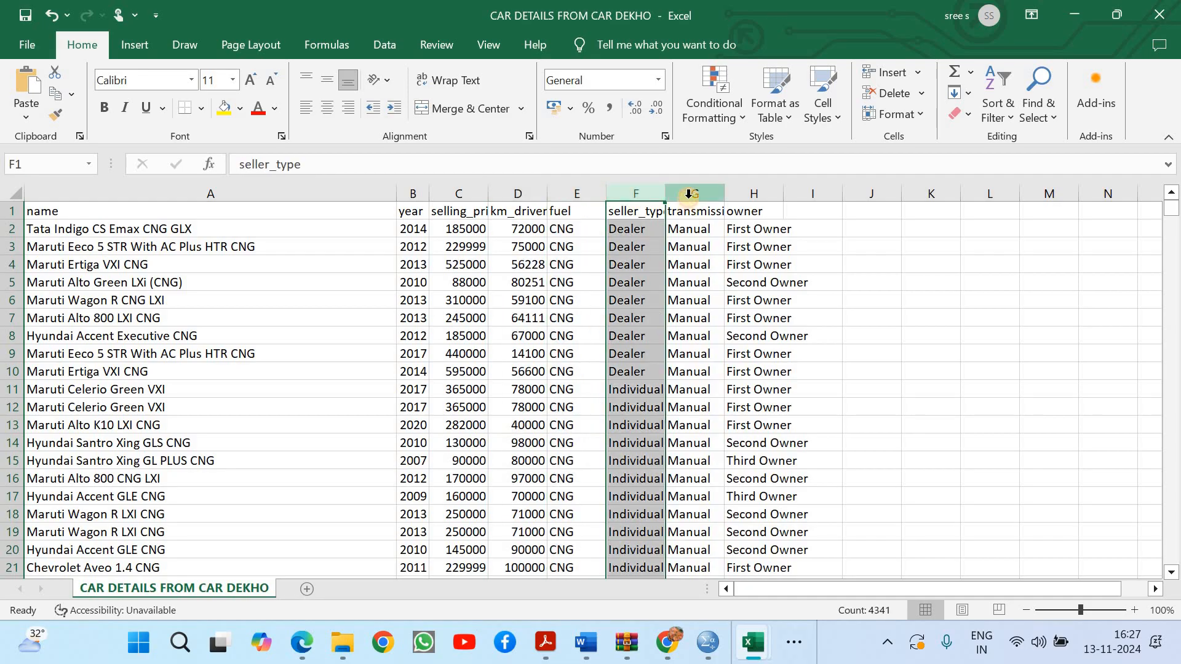
click(689, 194)
click(750, 195)
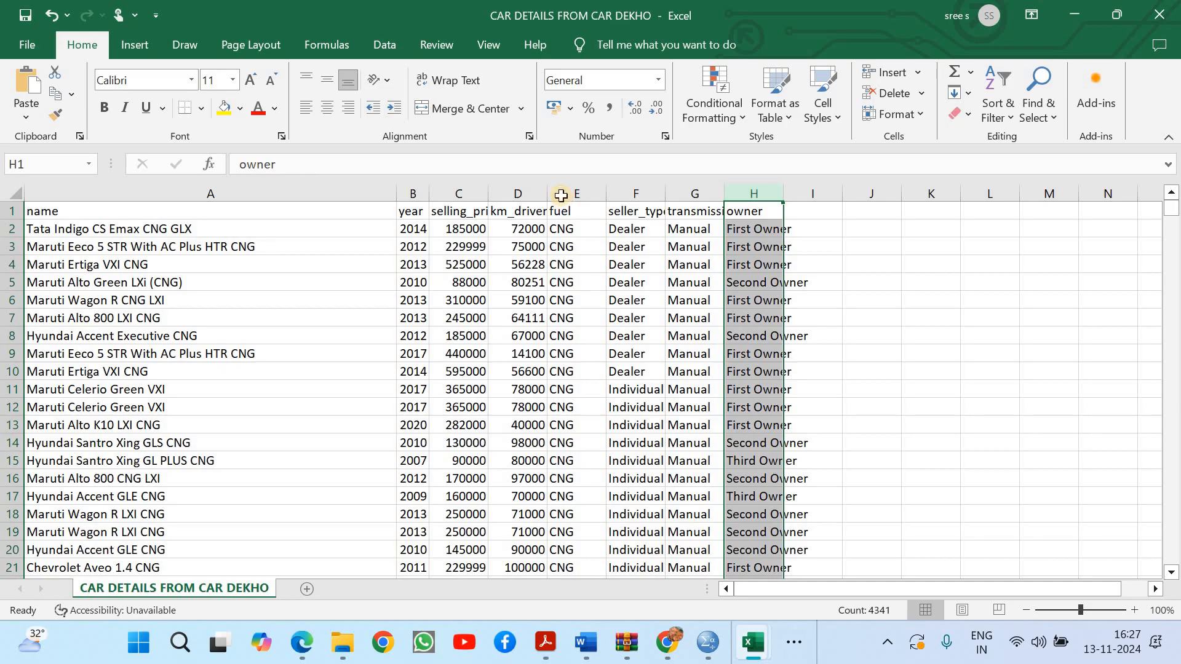
drag(561, 195, 777, 198)
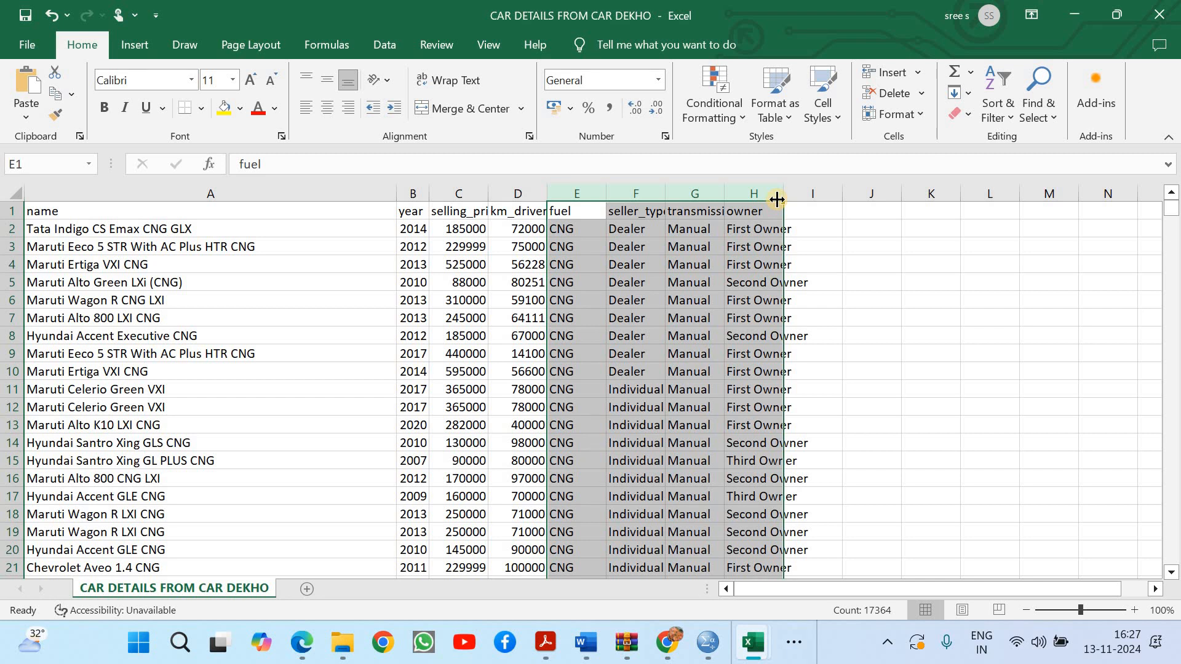
click(877, 325)
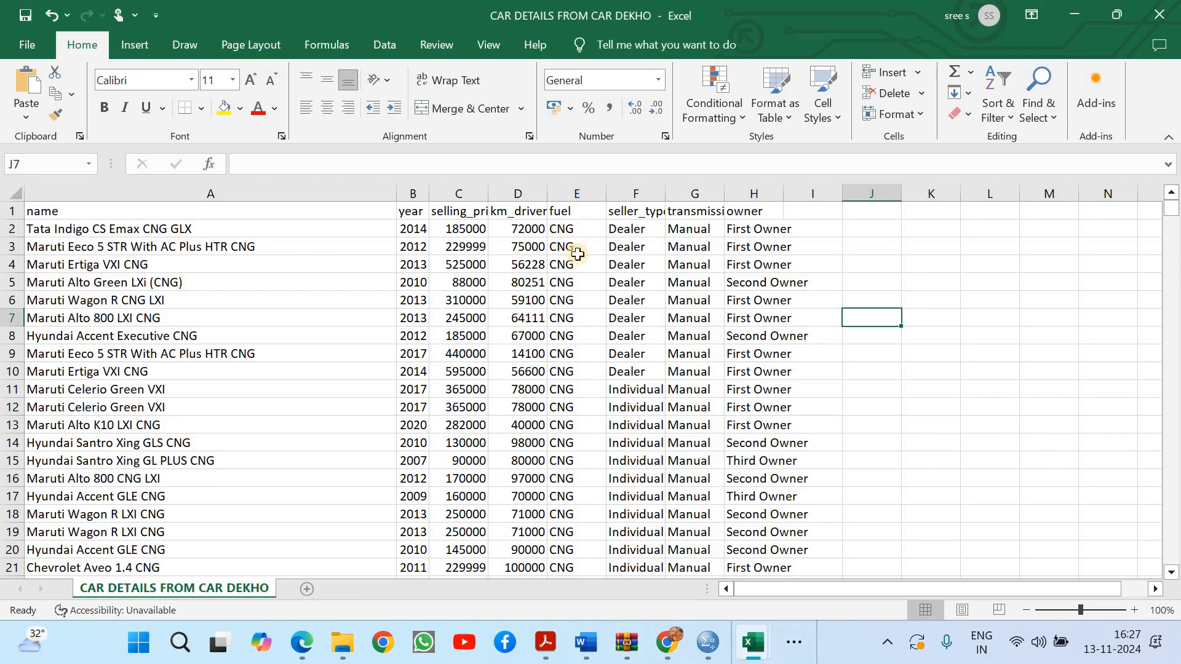
click(576, 193)
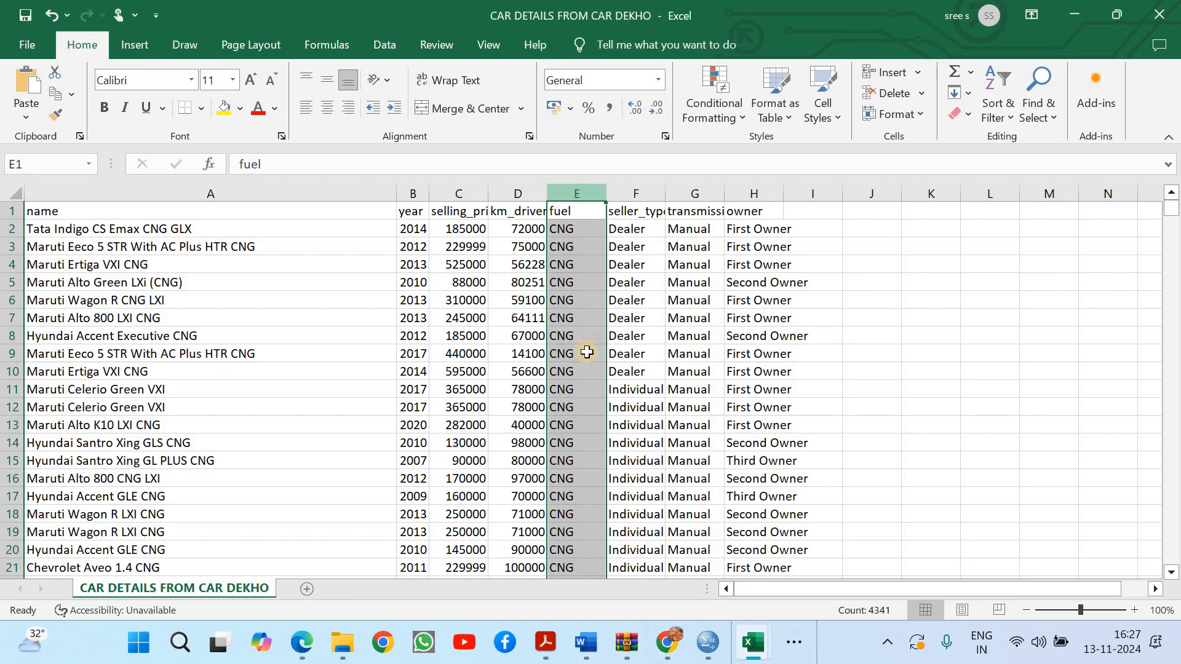
right_click(578, 195)
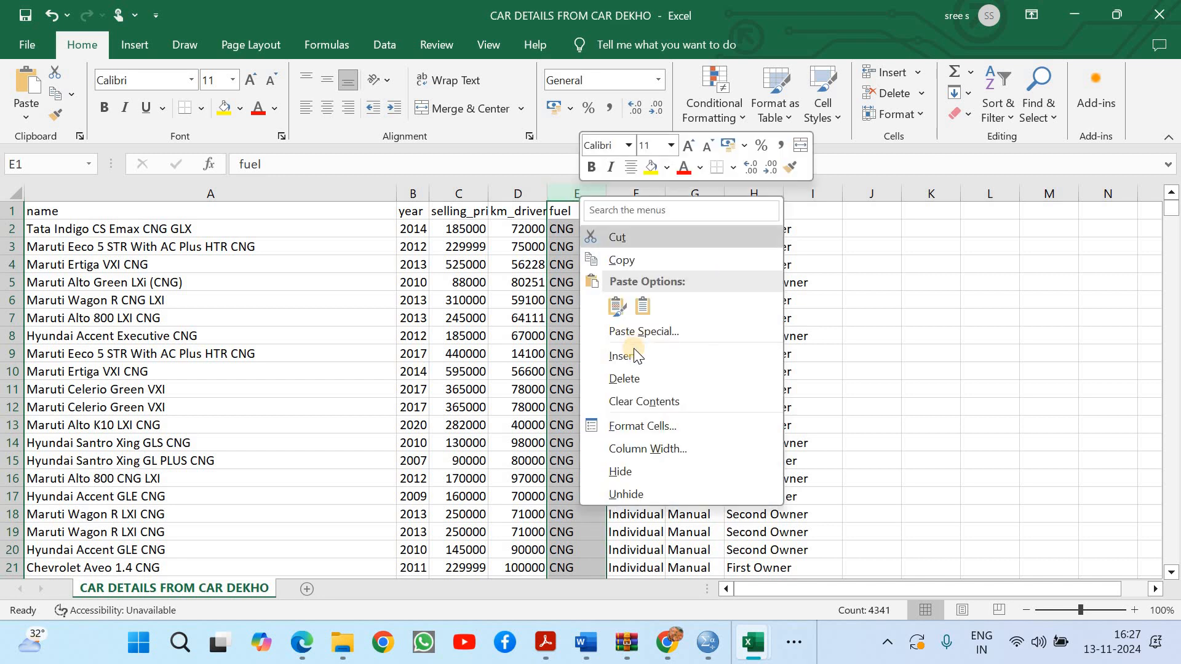
click(633, 348)
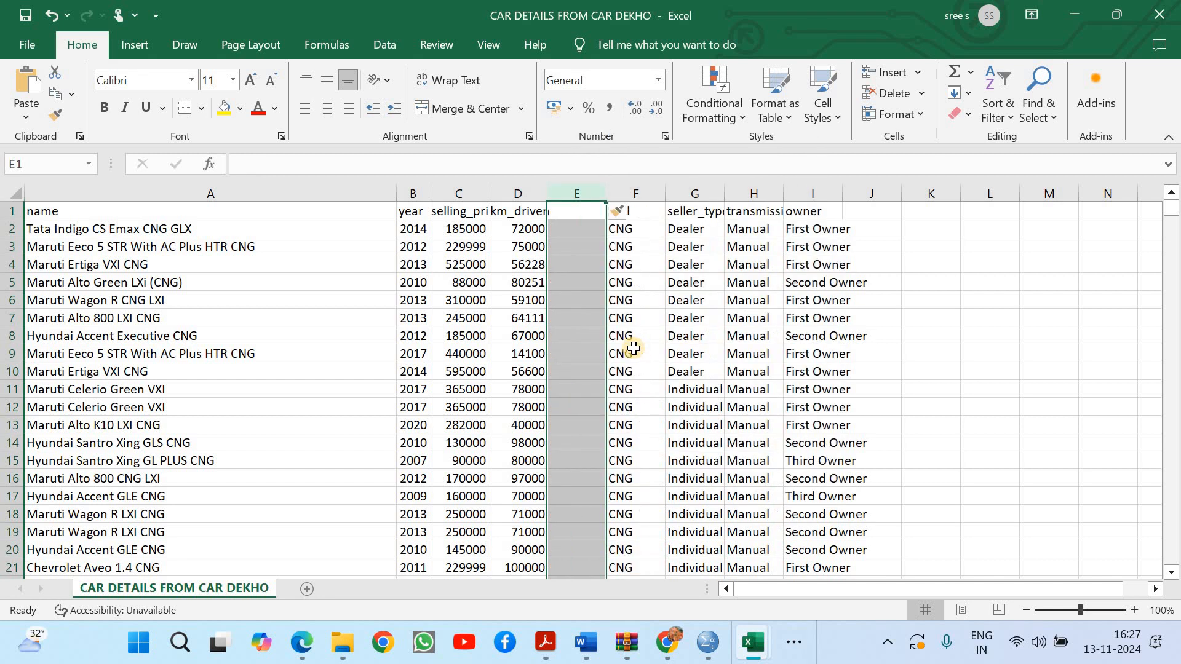
key(ctrl+z)
Insert four blank columns between the fuel and seller_type columns
click(621, 194)
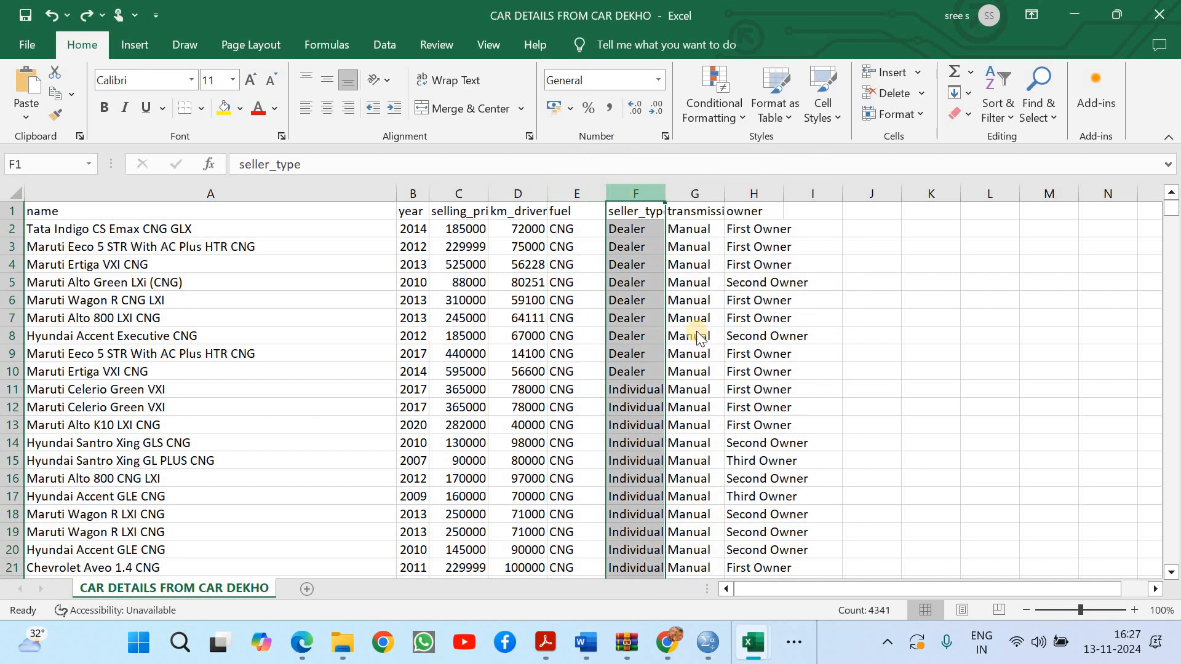
right_click(633, 337)
click(692, 350)
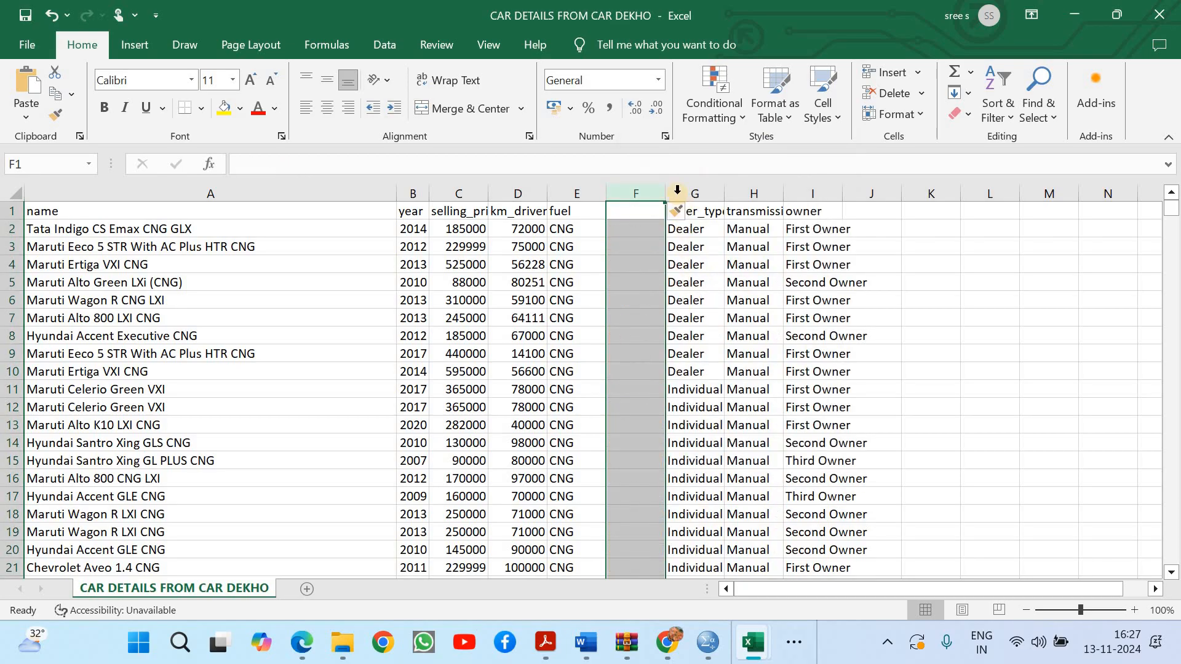
right_click(647, 193)
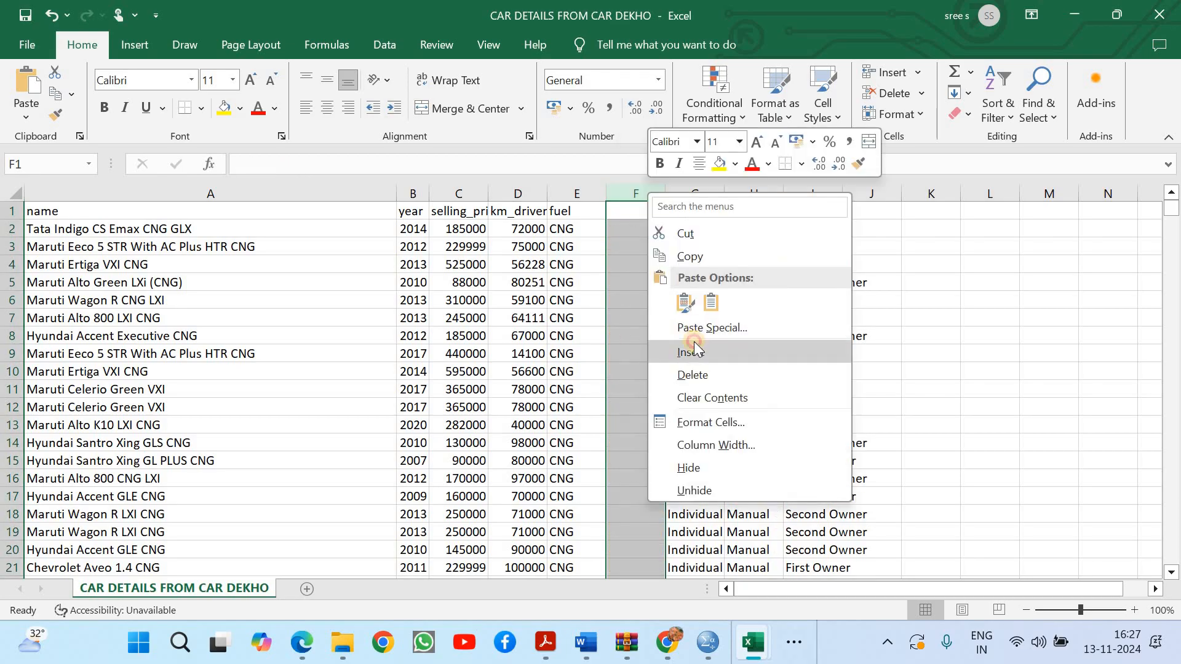
click(693, 348)
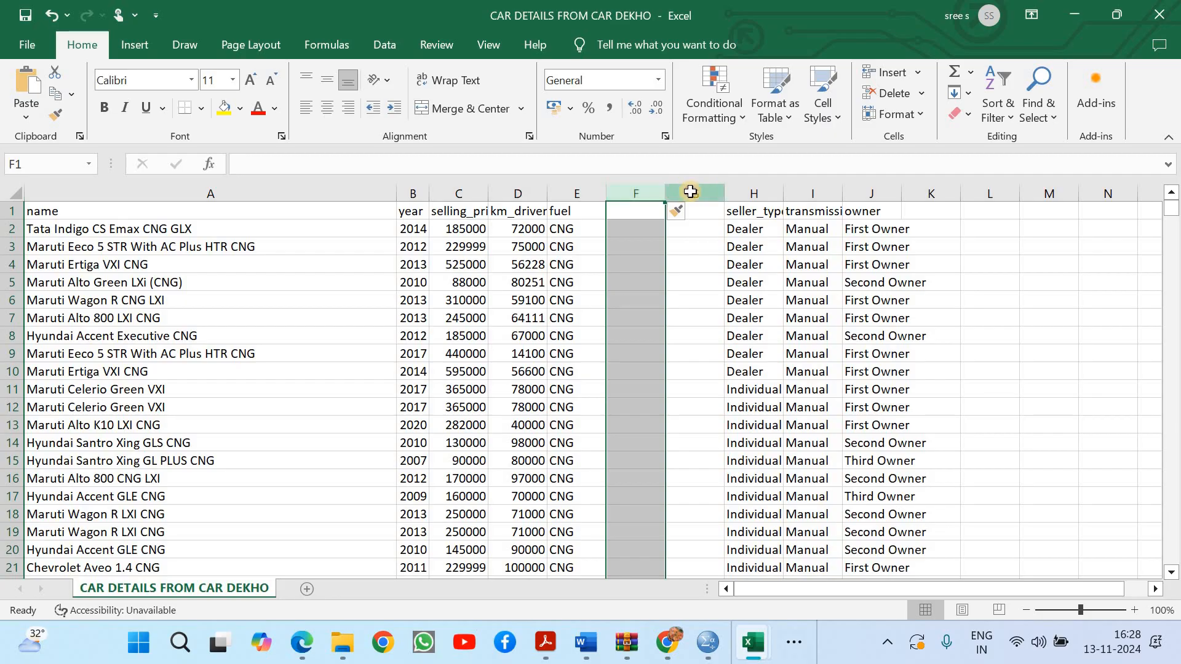
click(690, 192)
right_click(690, 192)
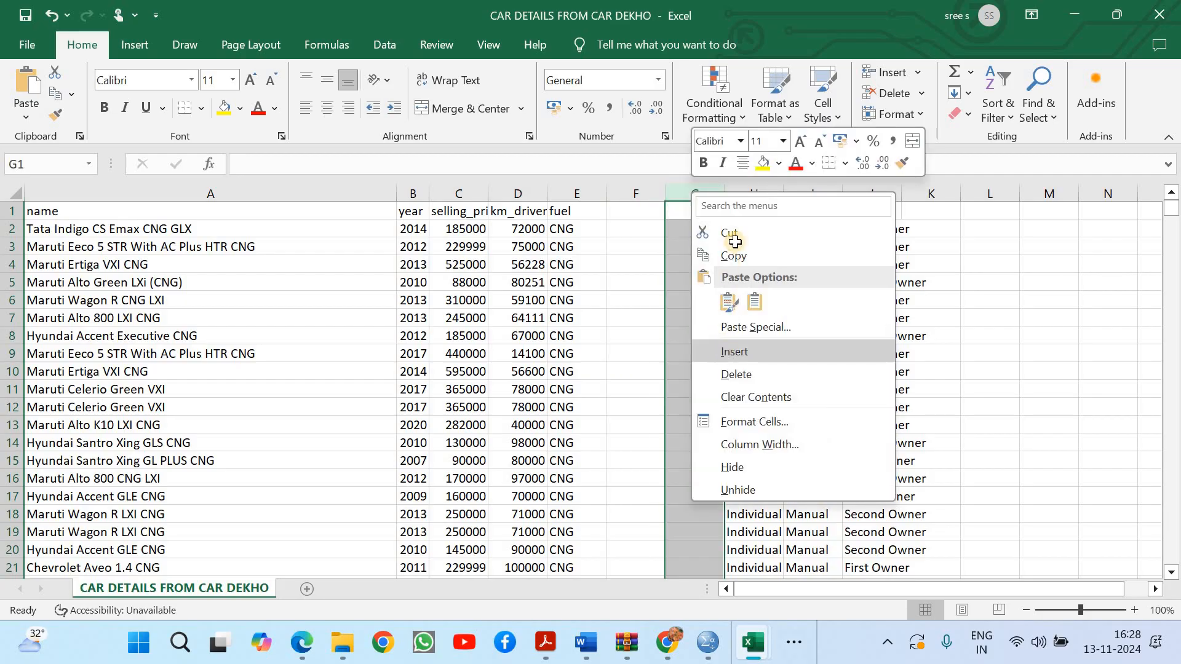
click(734, 351)
click(750, 193)
right_click(750, 193)
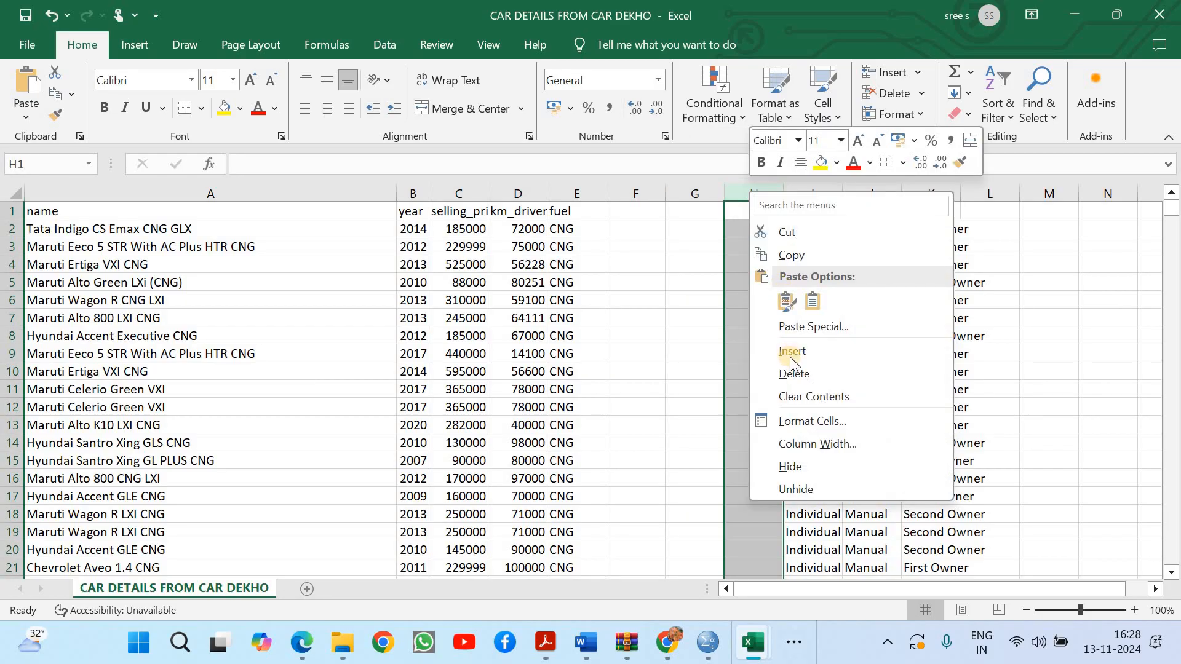
click(788, 356)
click(788, 355)
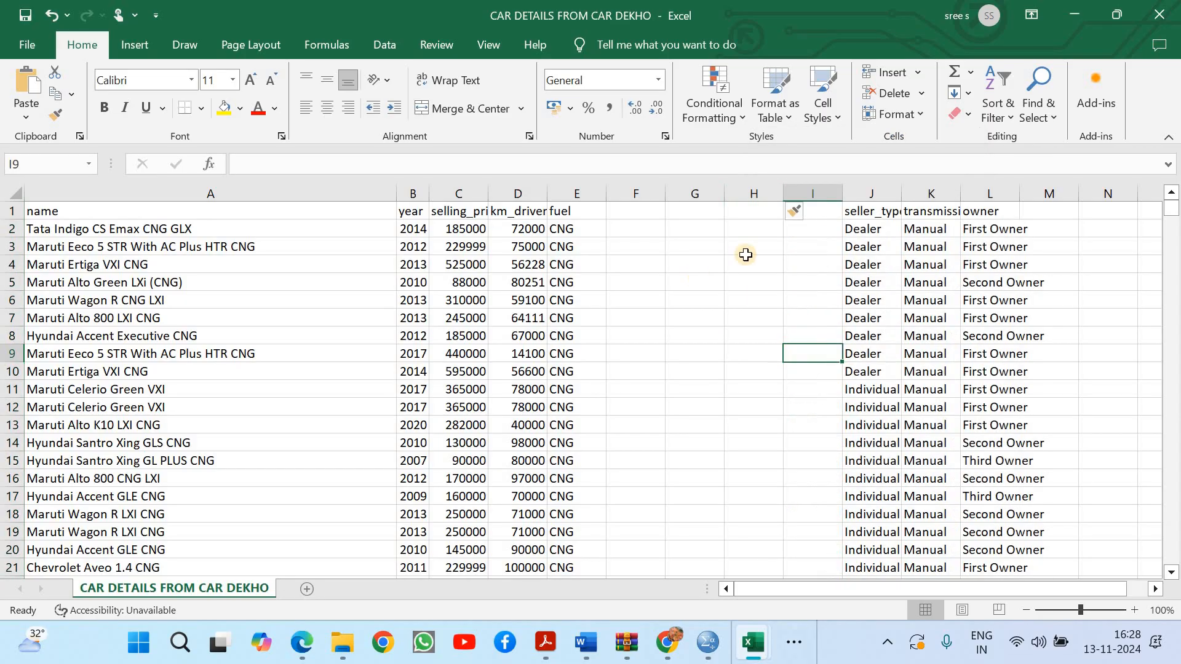
Enter the headers fuel_cng in F1 and fuel_diesel in G1
click(635, 214)
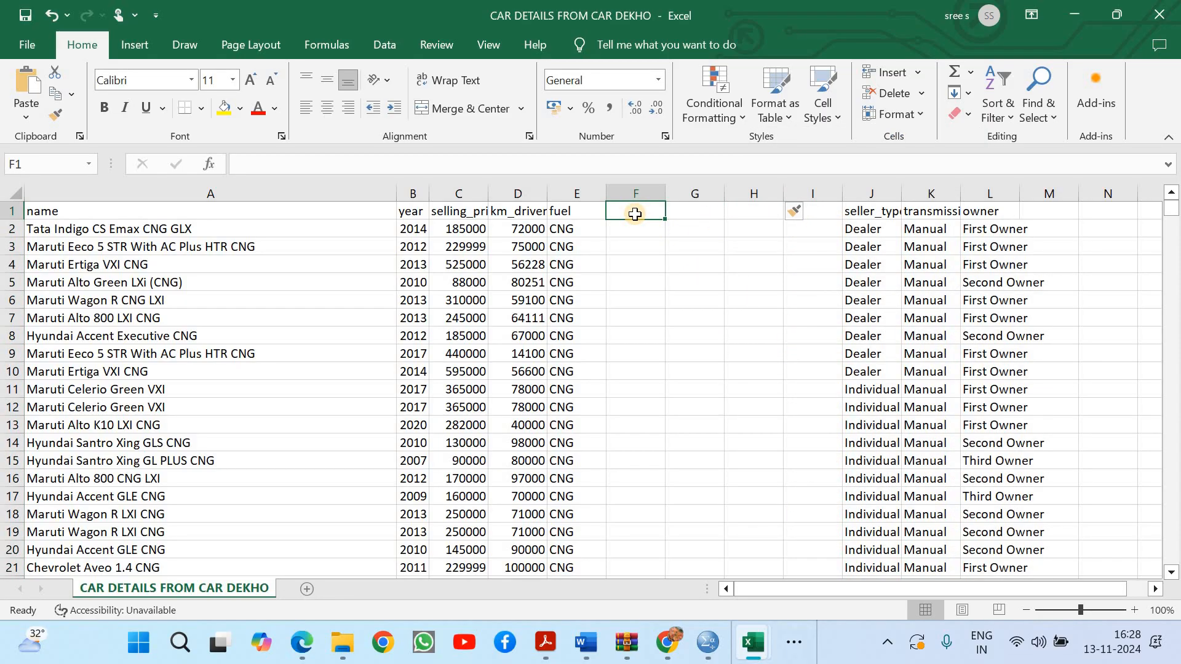
text(fuel_)
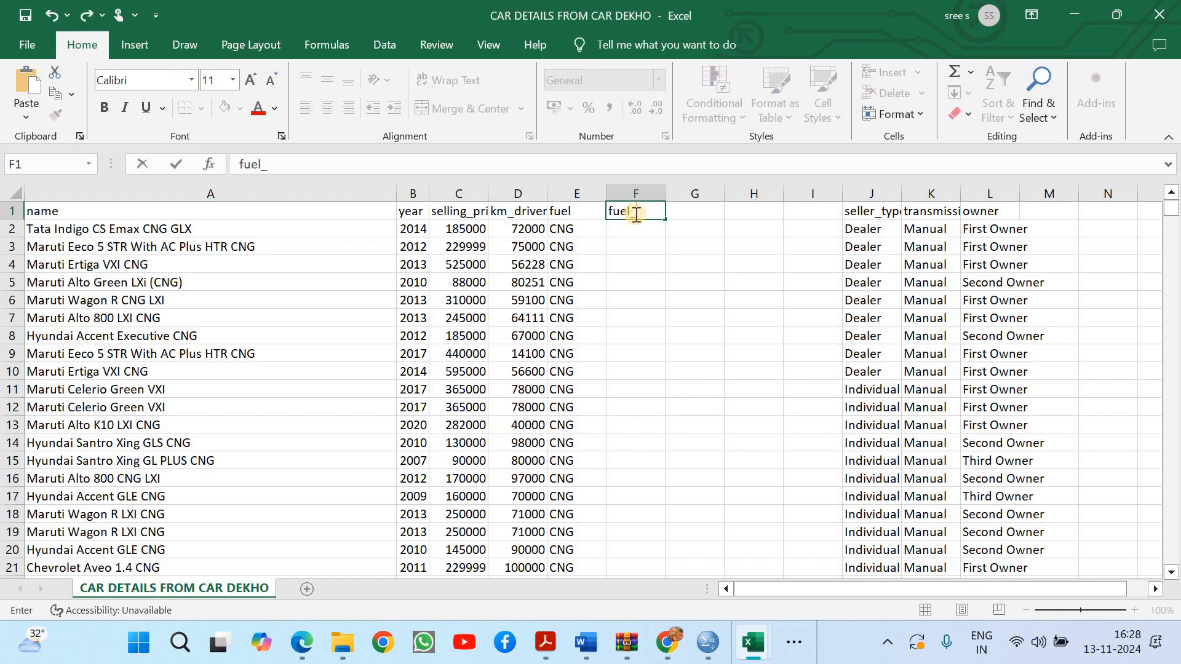
text(cng)
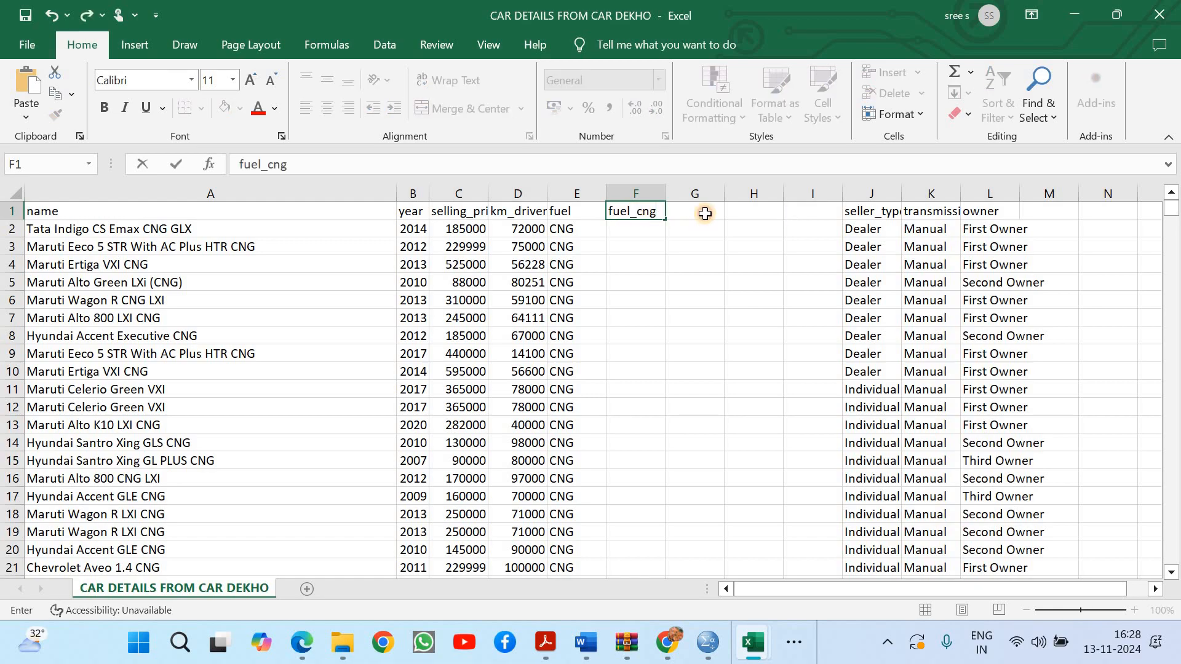
click(706, 214)
text(ful)
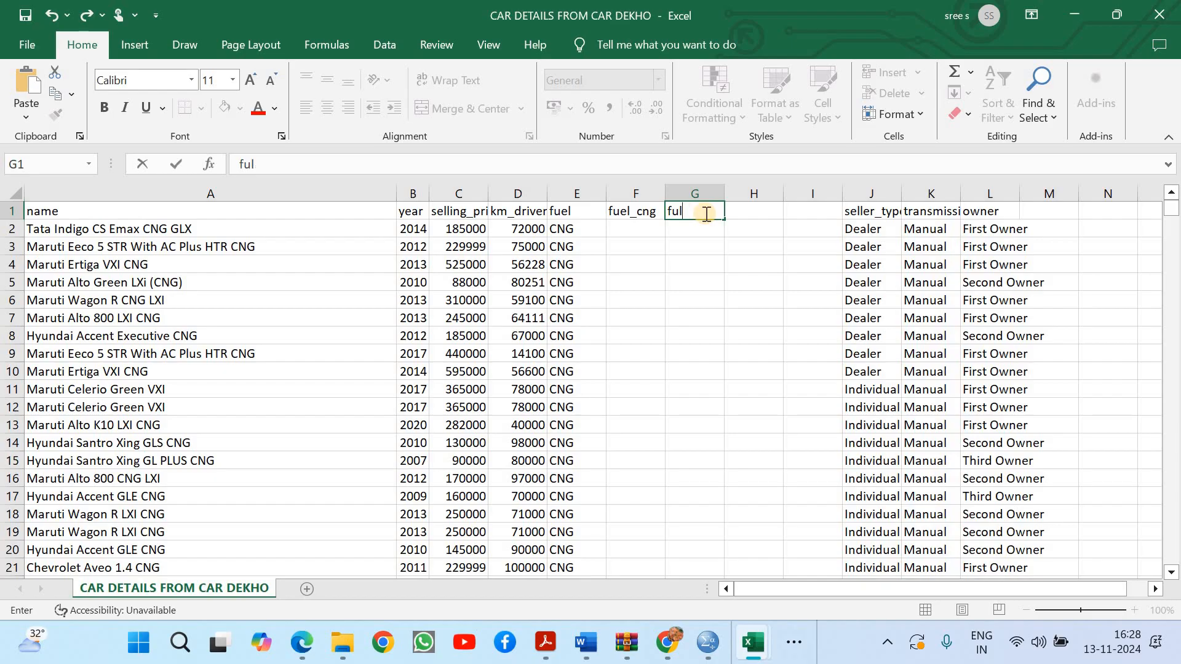
text(euel_diesel)
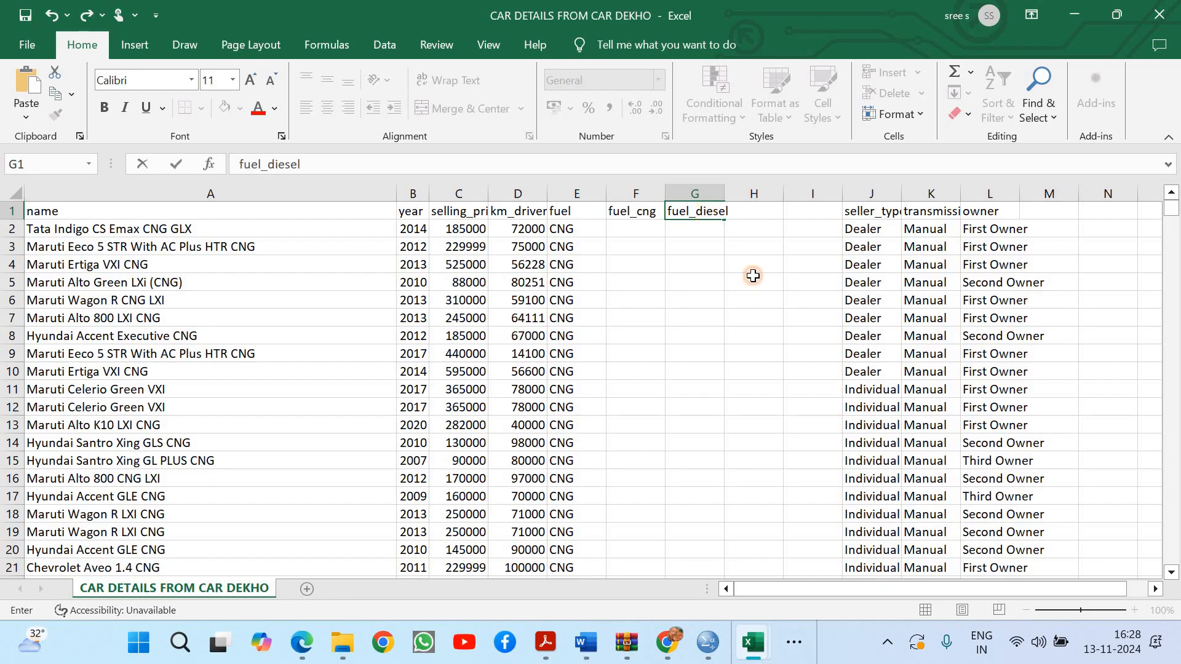
click(753, 298)
click(756, 226)
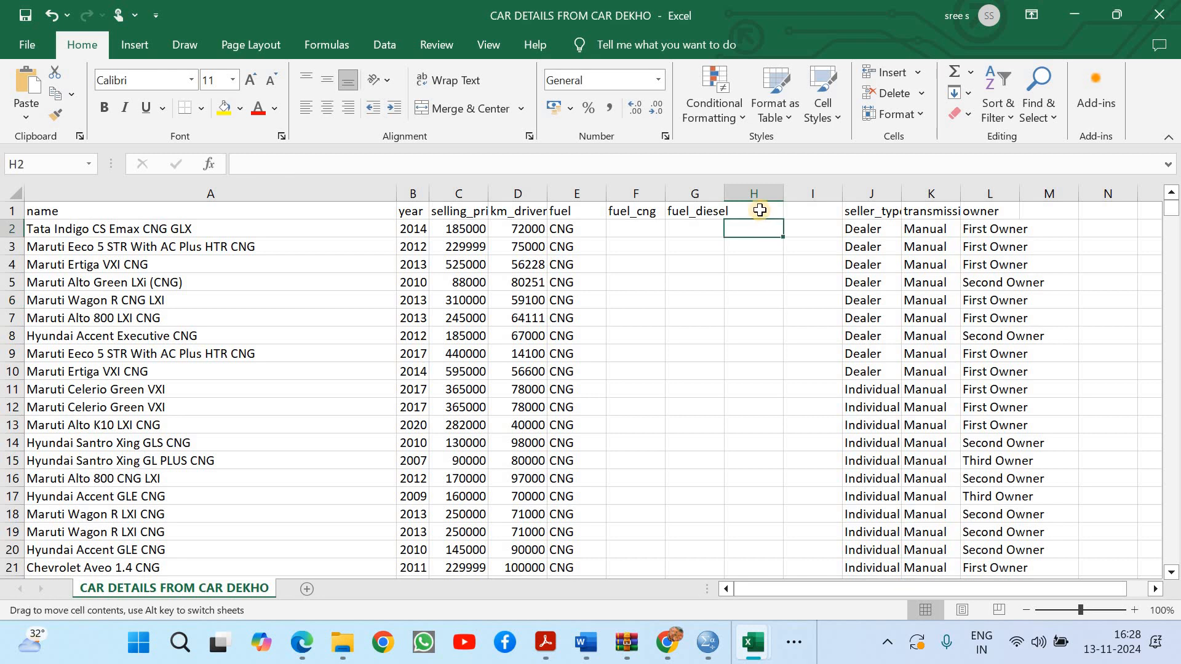
Enter the headers fuel_elect in H1 and fuel_pet in I1
click(760, 211)
text(fuel_el)
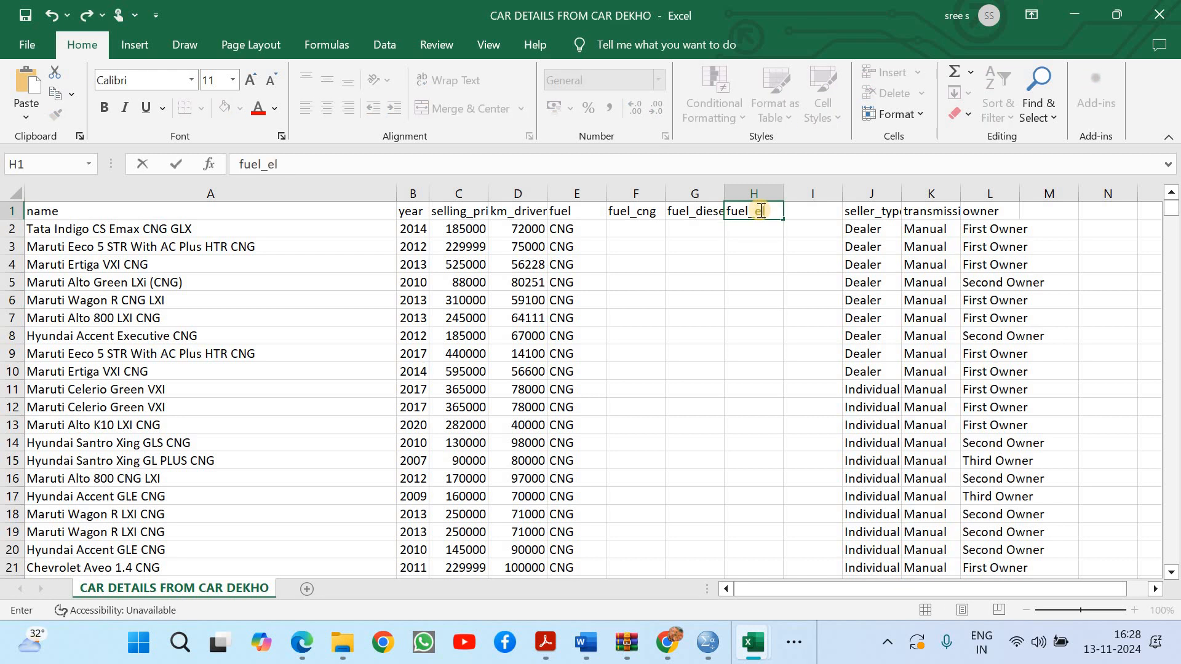
text(ect)
click(815, 265)
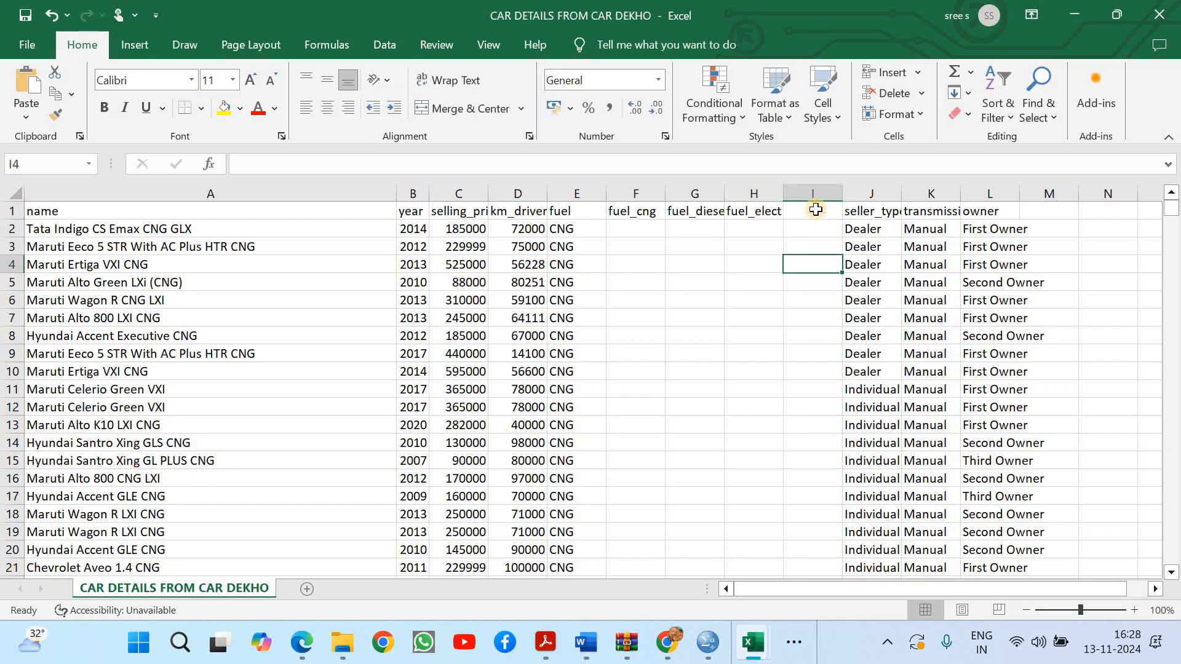
click(815, 210)
text(fuel)
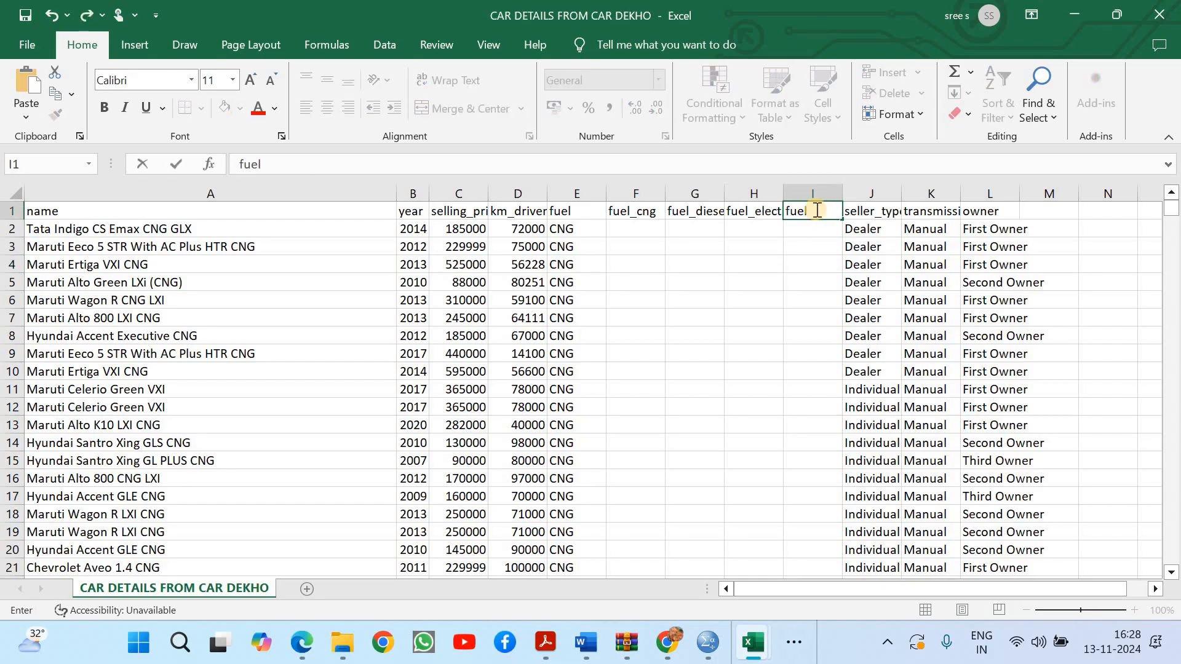
text(_pet)
click(802, 310)
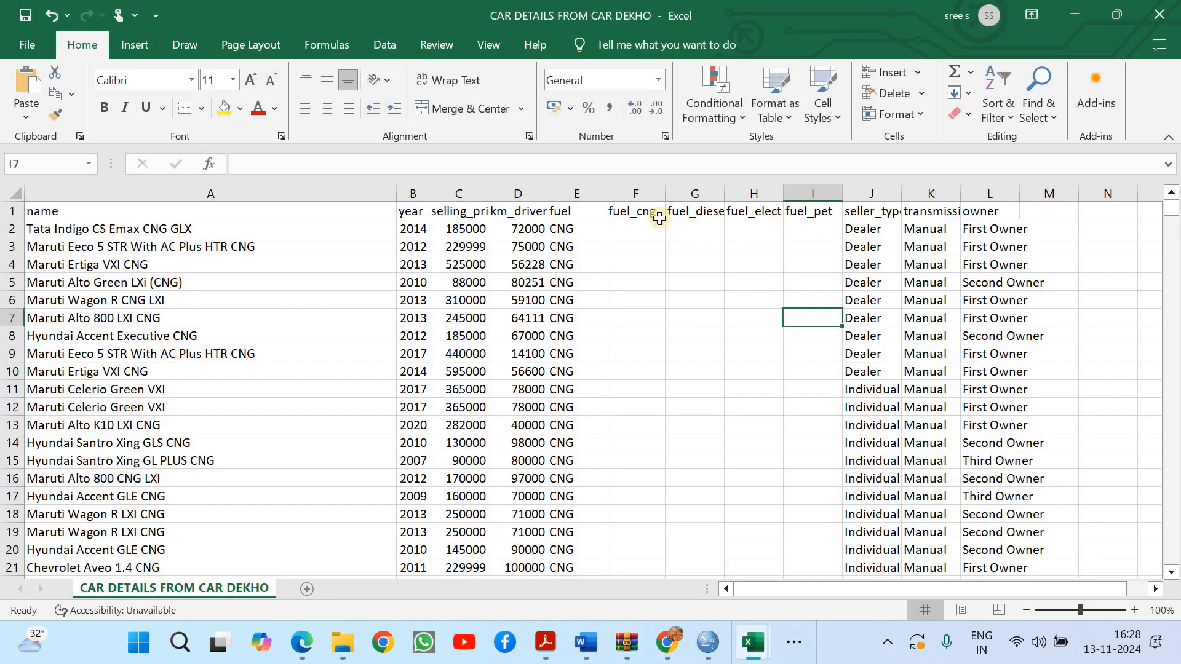
Enter the formula = IF(E2 = "CNG",1, 0) in F2 and fill it down the whole fuel_cng column
click(637, 230)
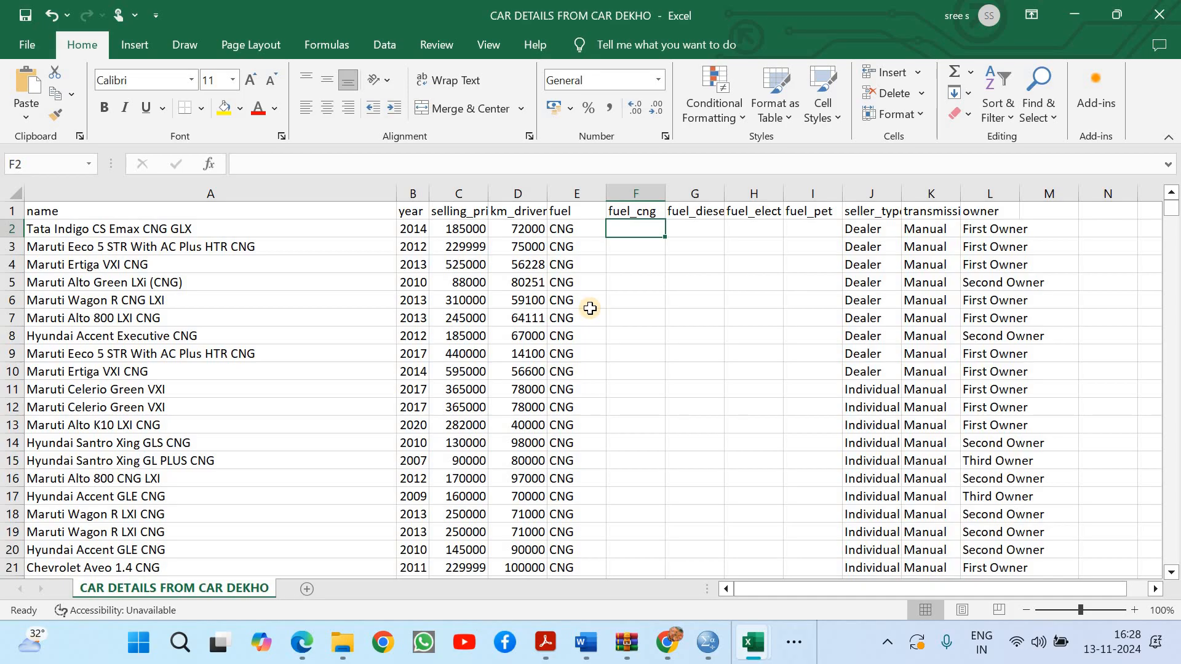
text(= if)
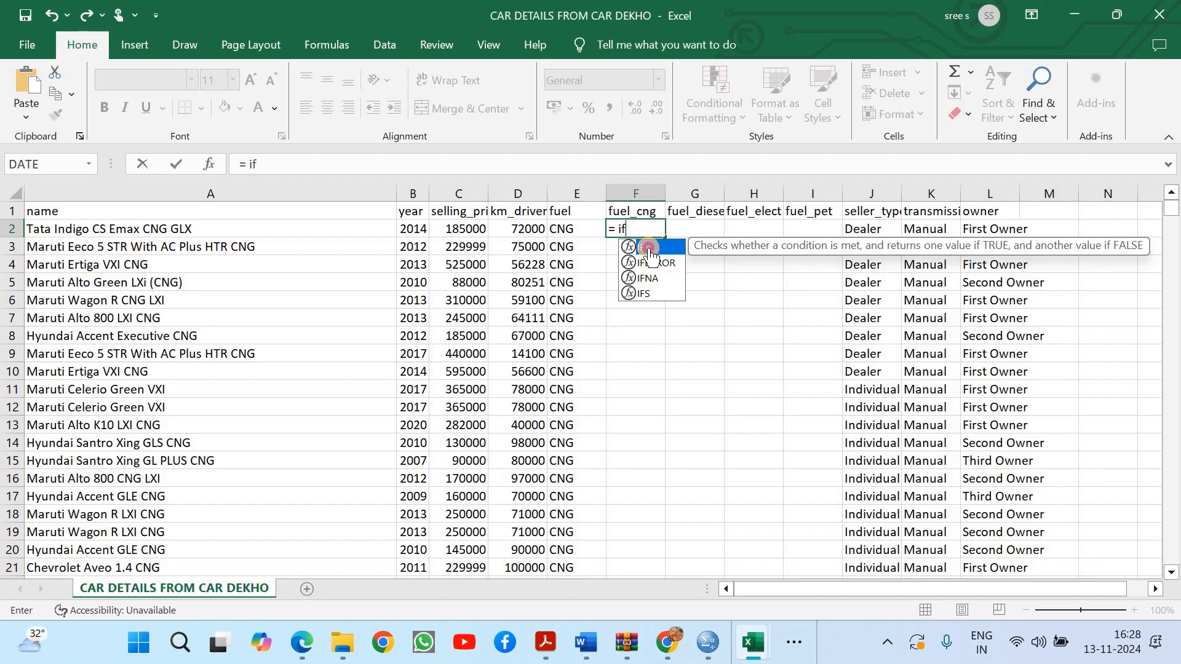
double_click(660, 245)
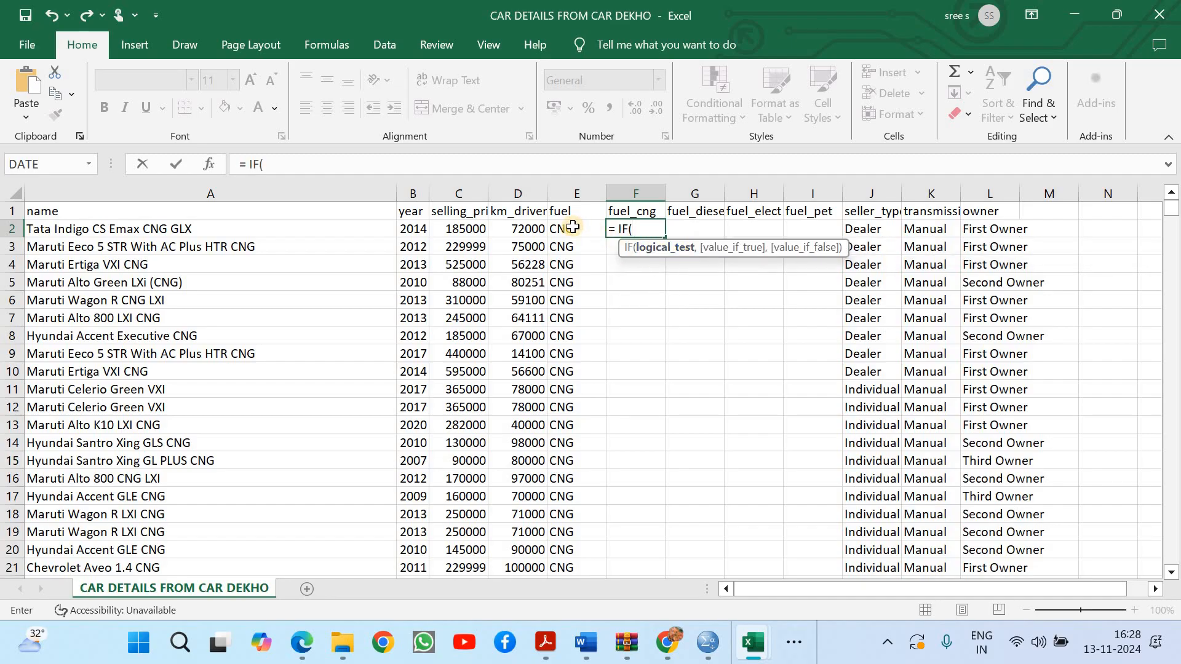
click(572, 227)
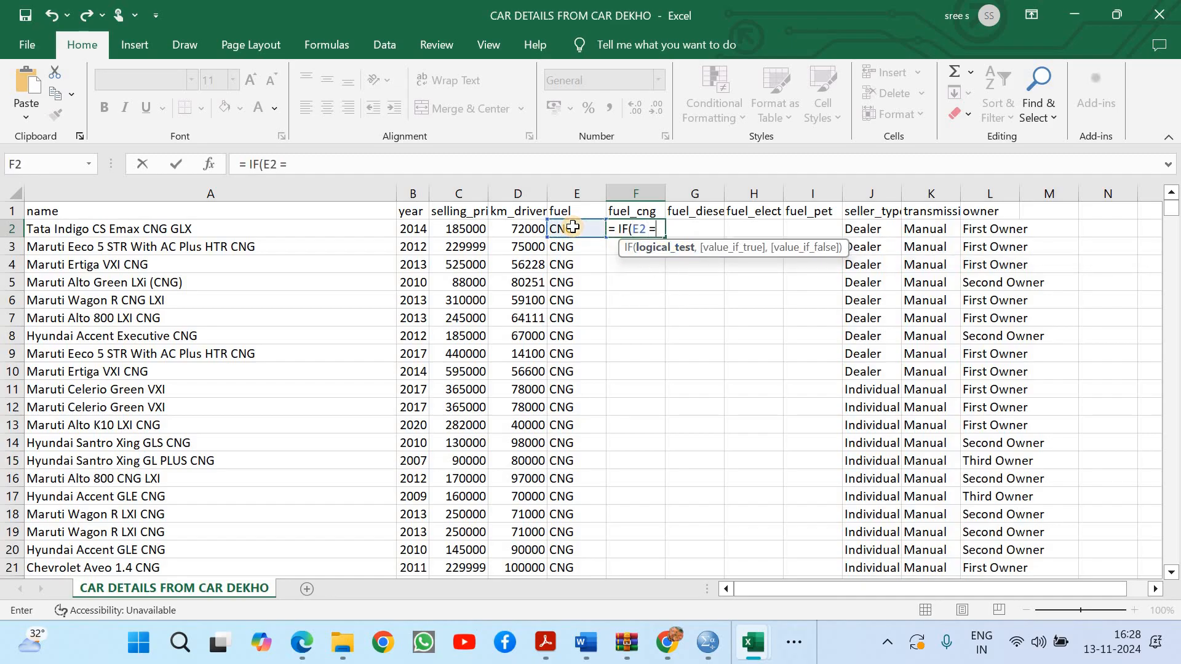
text(= "CNG",)
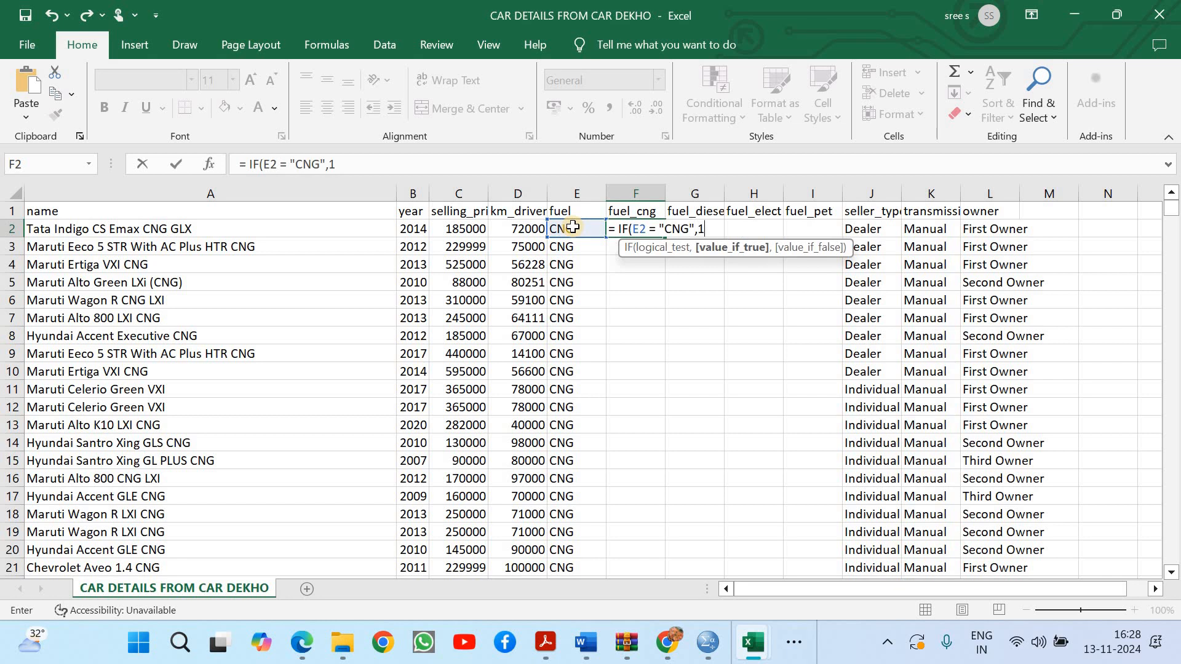
text(1o)
key(BackSpace)
text(,)
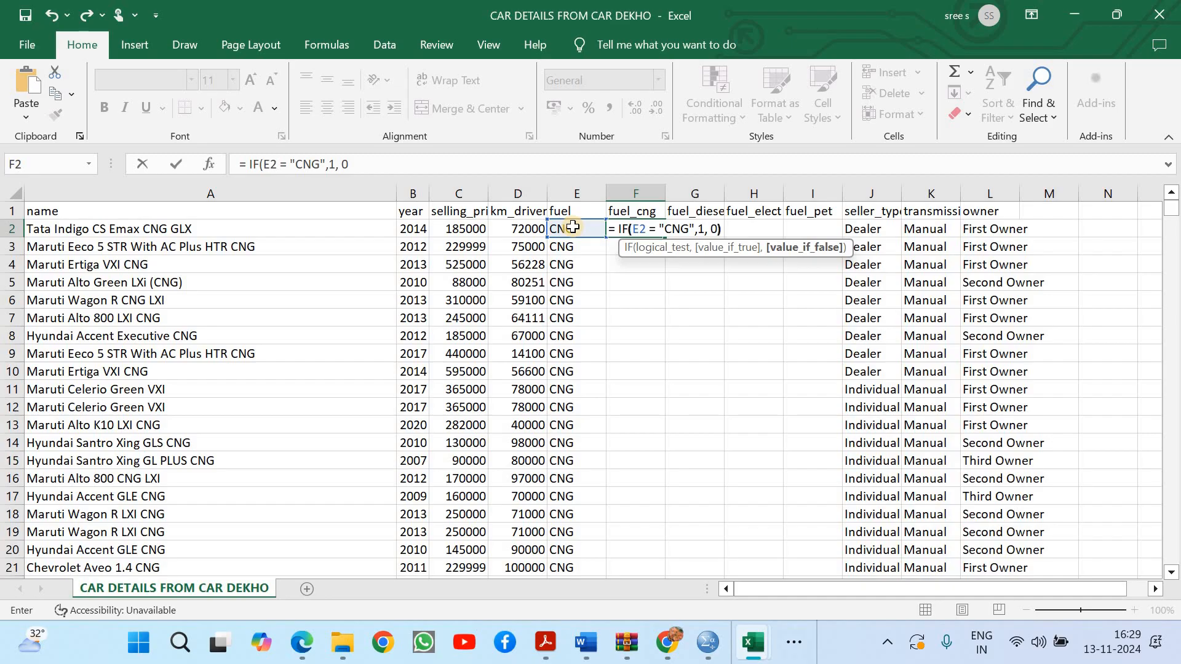
text( 0))
key(Return)
click(658, 234)
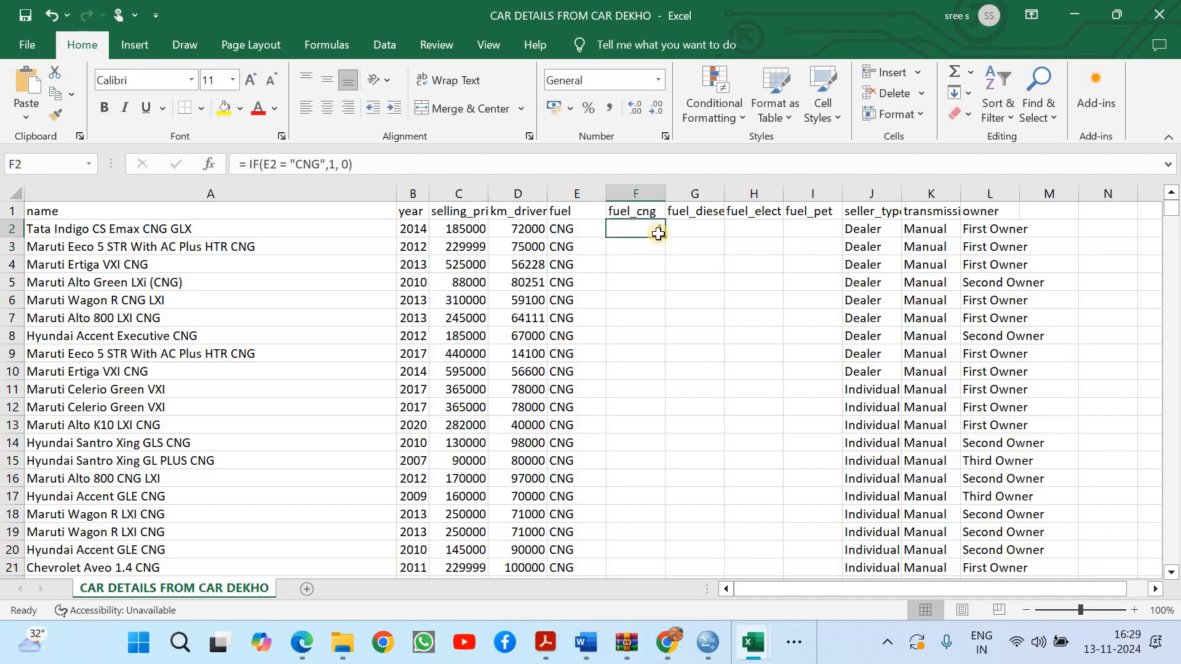
double_click(668, 239)
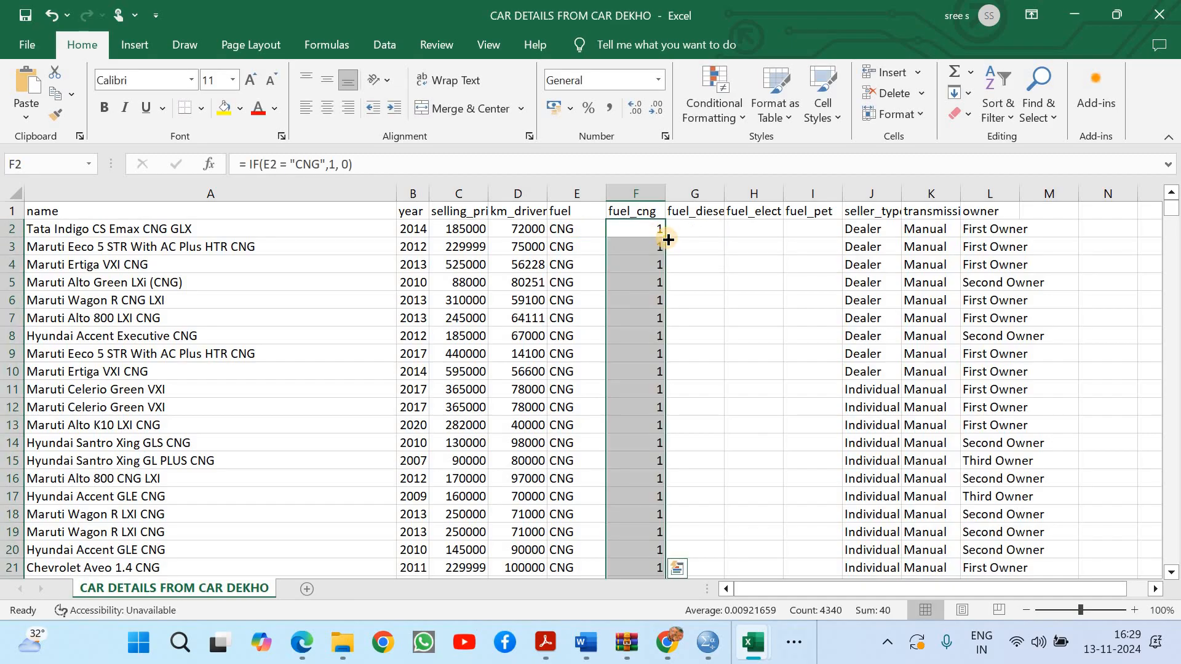
Copy the IF formula from F2 into G2 under the fuel_diesel header
drag(1172, 209, 1167, 124)
click(664, 229)
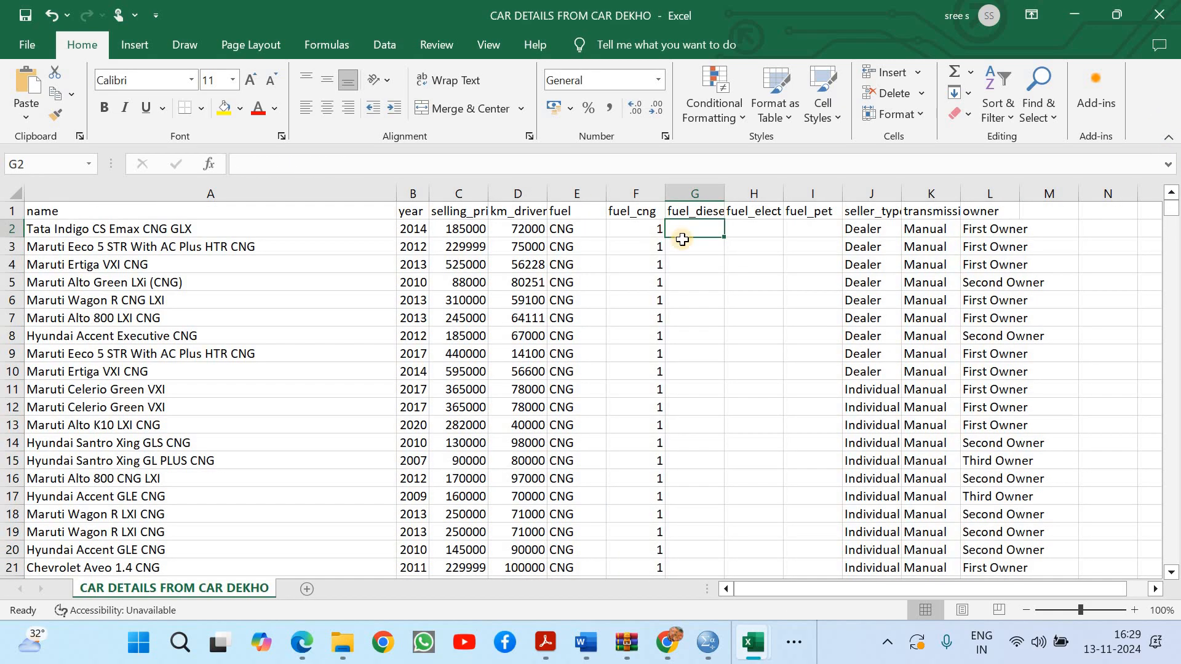
drag(666, 238, 696, 231)
click(697, 231)
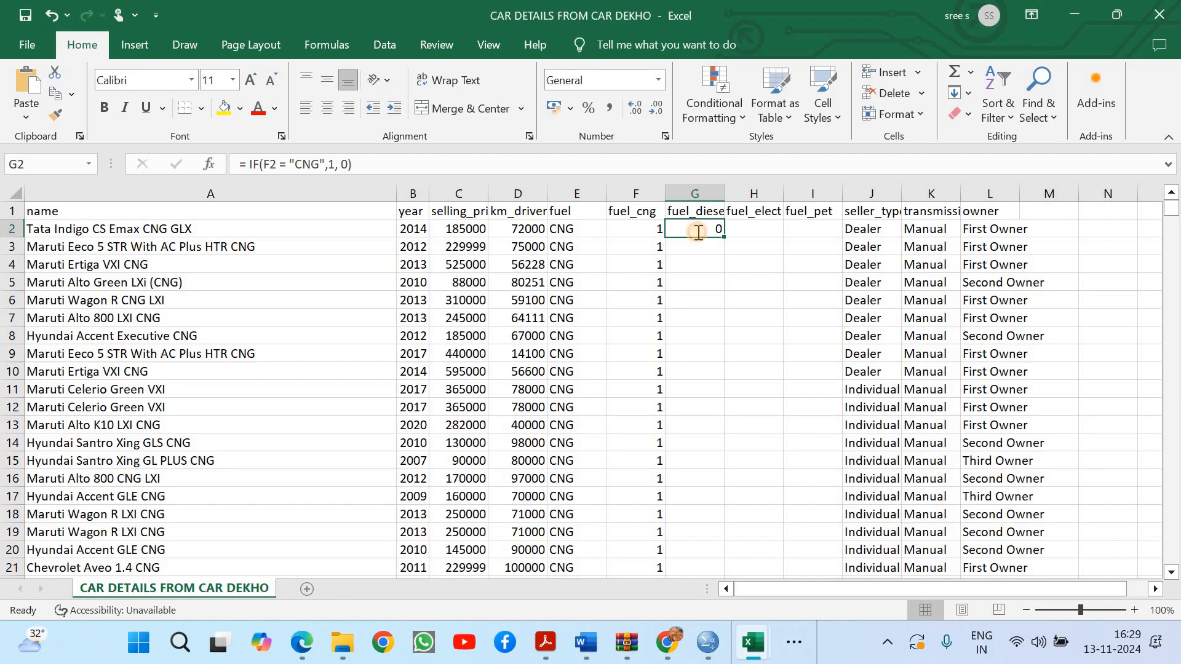
Change the criterion in G2's formula to "Diesel" and fill the formula down the whole fuel_diesel column
double_click(696, 231)
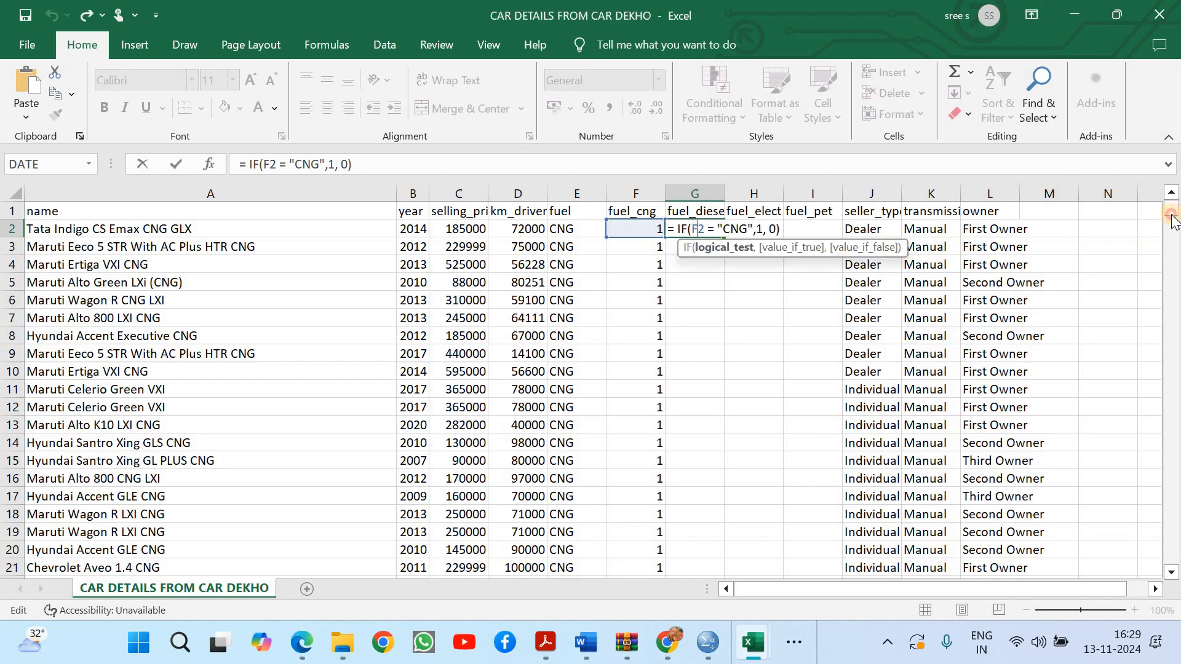
drag(1171, 212, 748, 229)
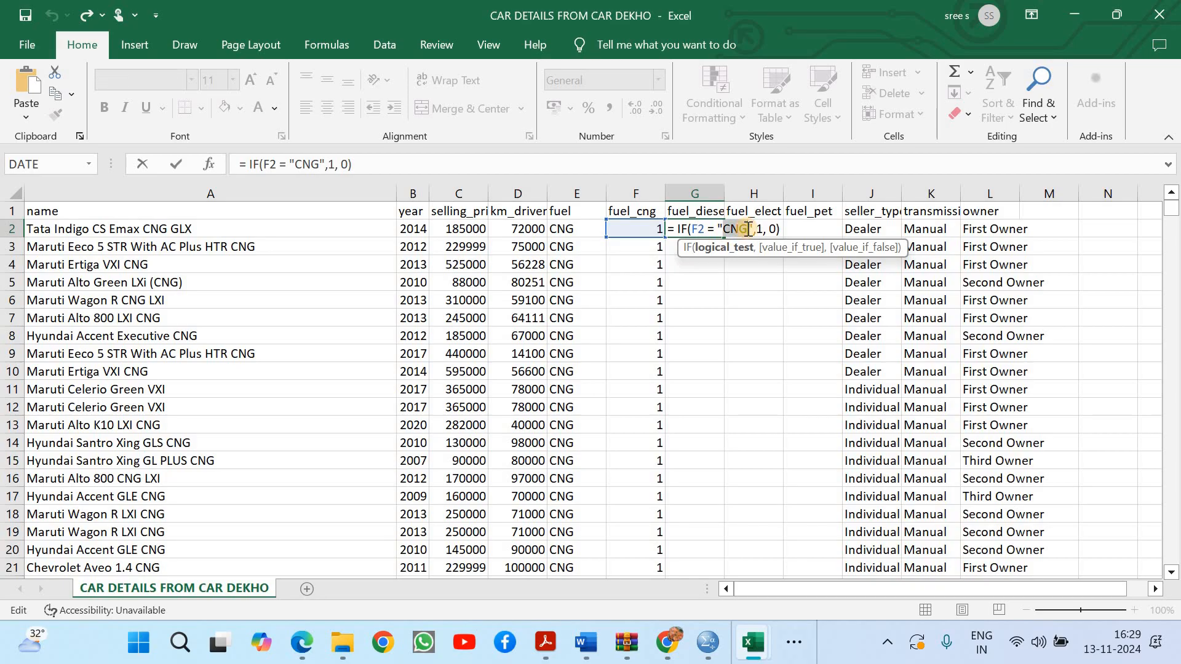
text(Diese)
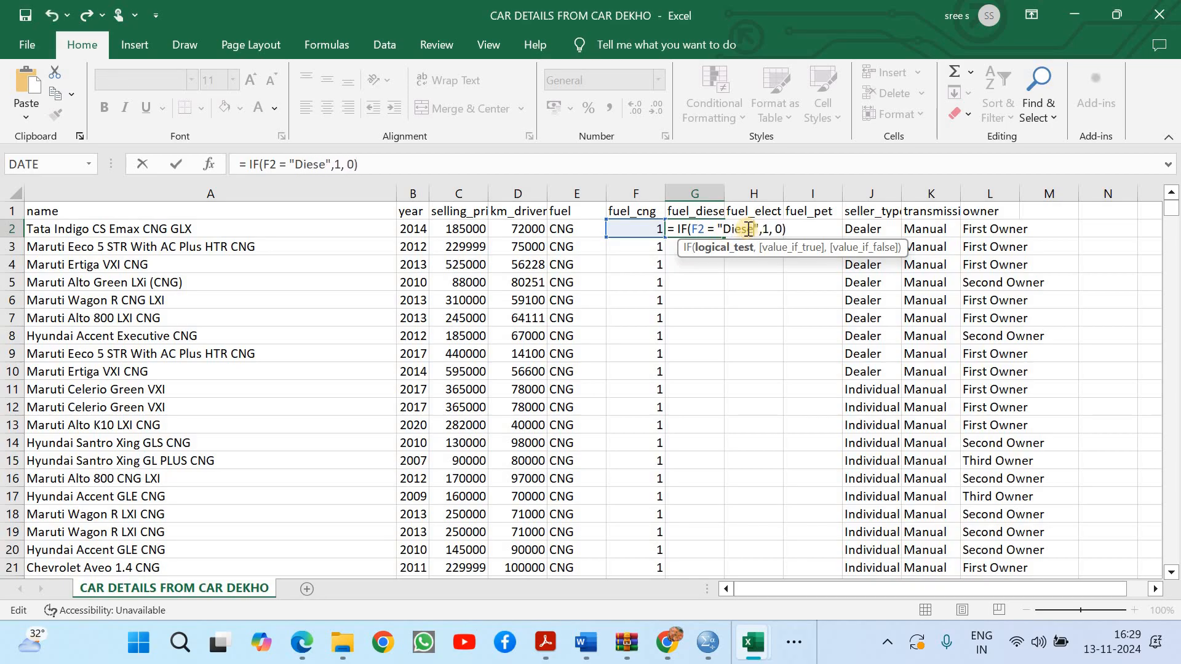
text(l)
key(ctrl+Return)
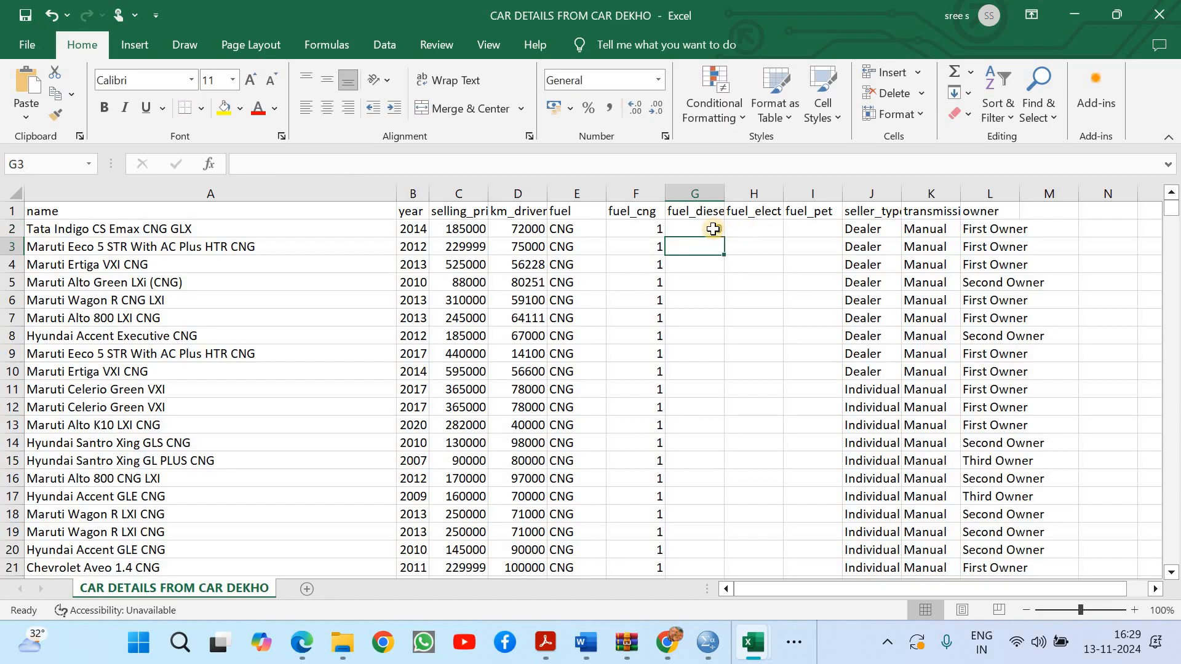
double_click(724, 237)
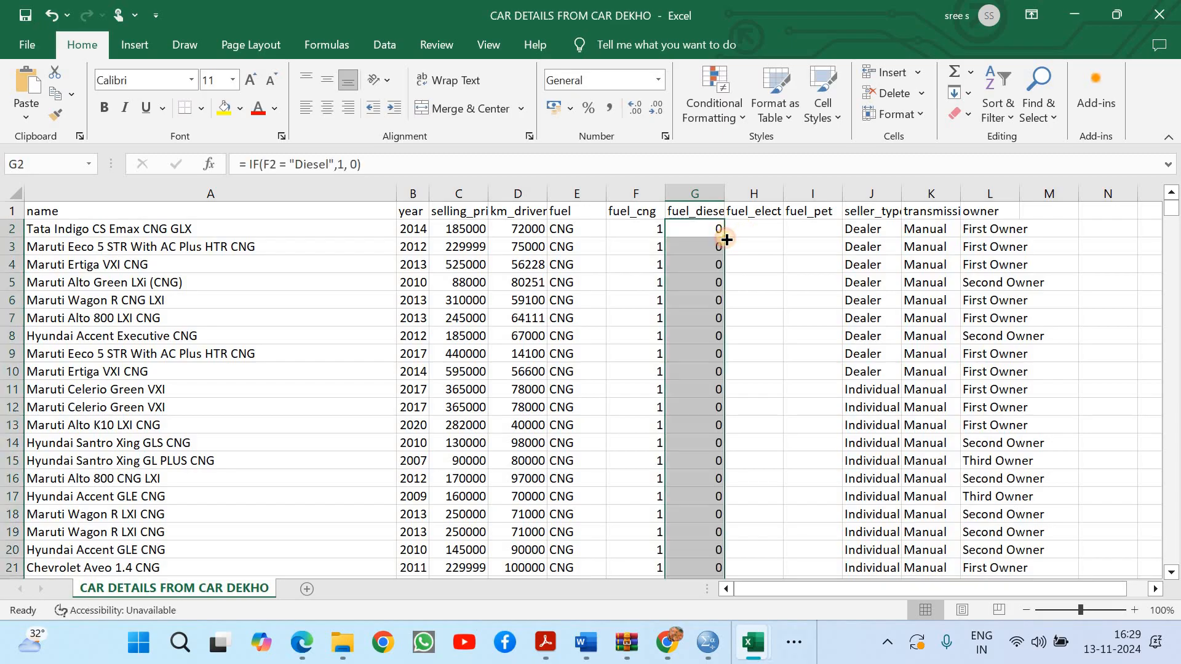
drag(1176, 211, 1169, 98)
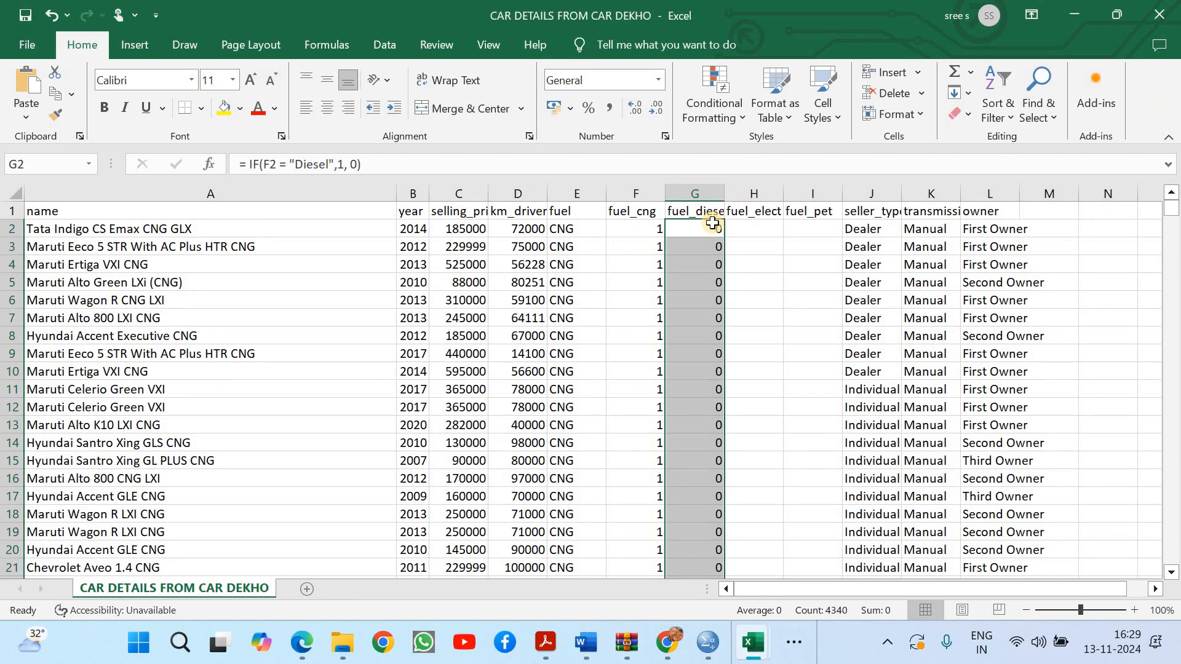
Correct G2's formula to = IF(E2 = "Diesel",1, 0) and refill it down the whole fuel_diesel column
double_click(709, 227)
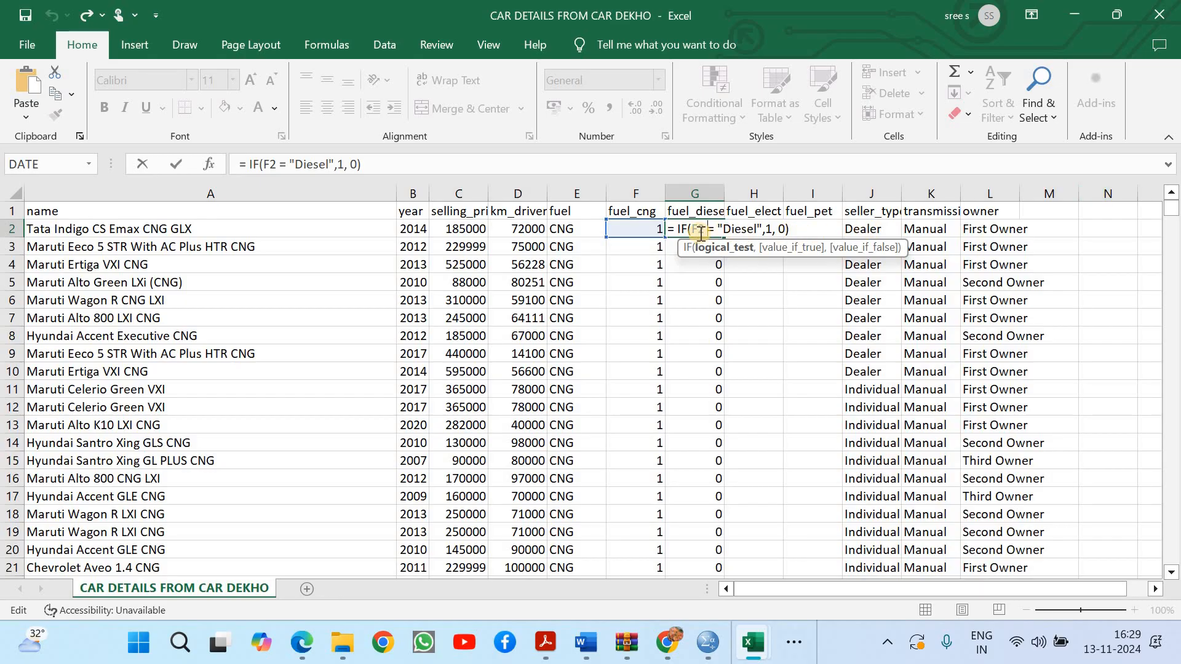
drag(706, 230, 693, 230)
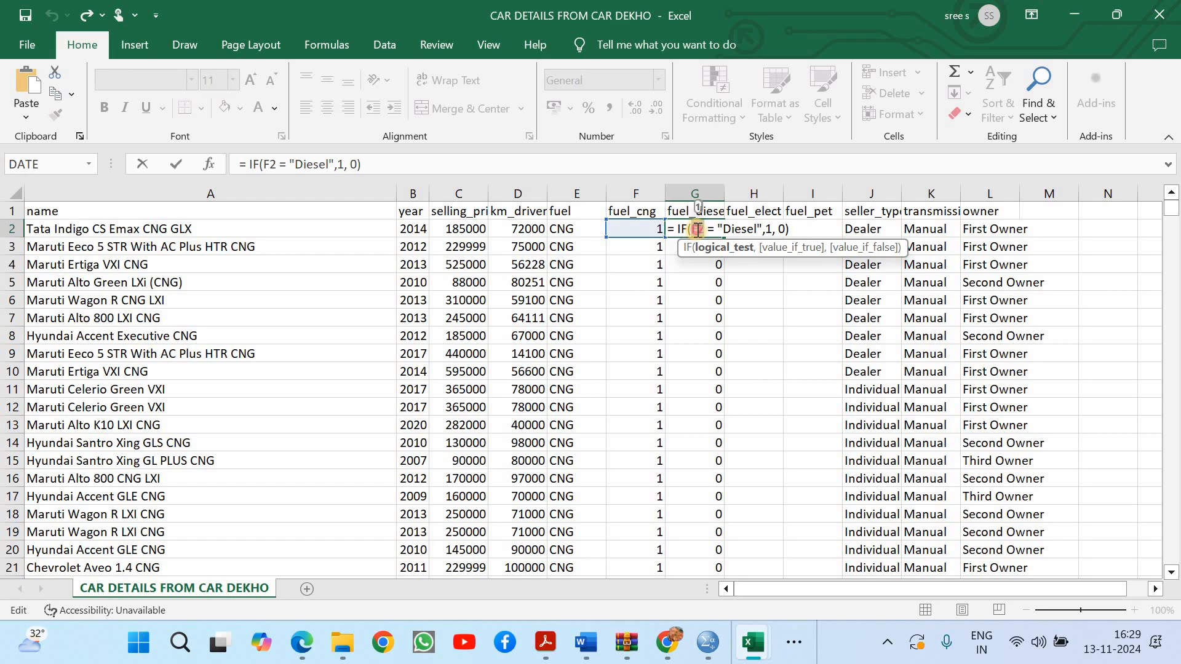
text(E)
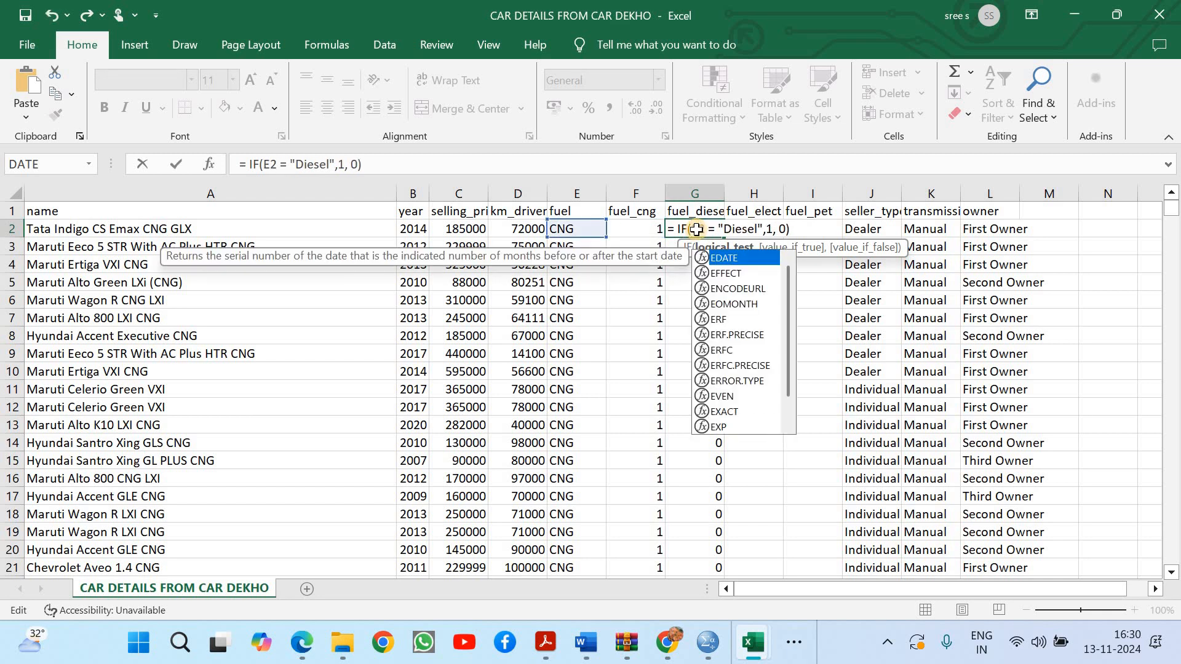
key(ctrl+Return)
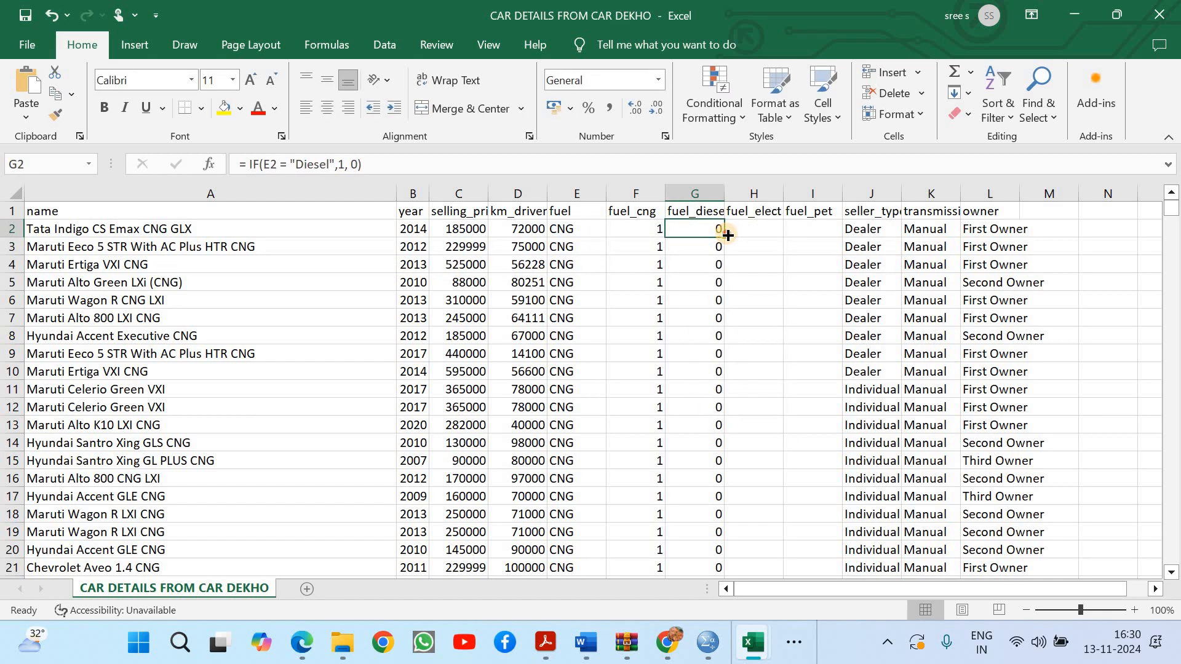
double_click(728, 236)
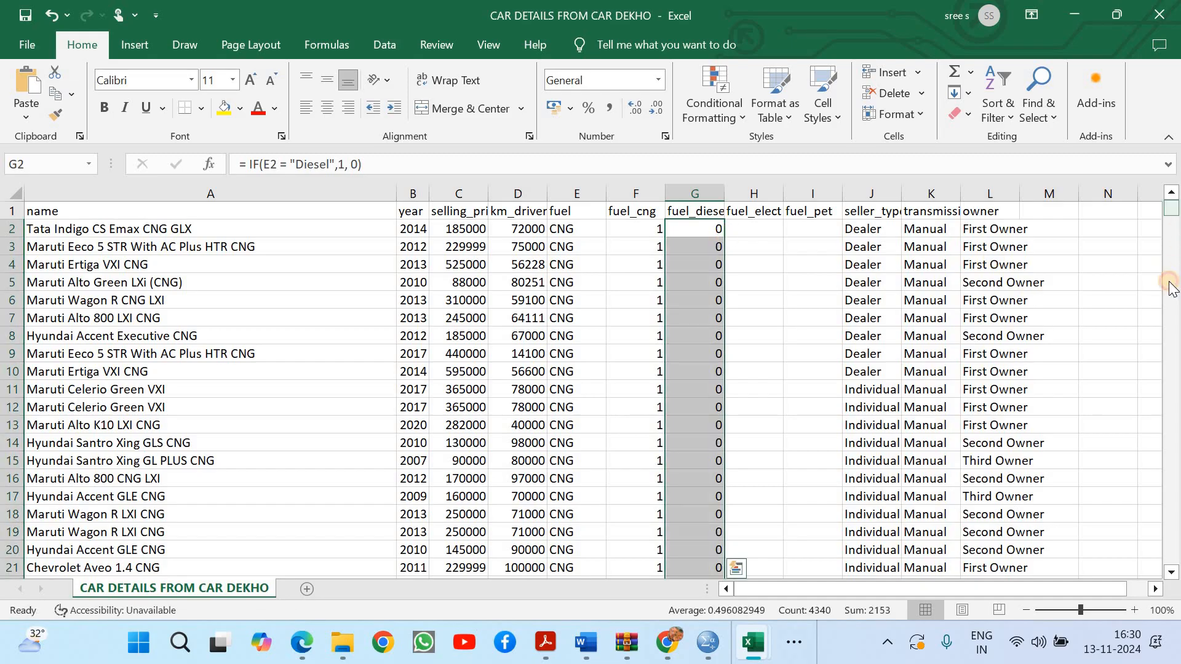
drag(1170, 287, 1168, 144)
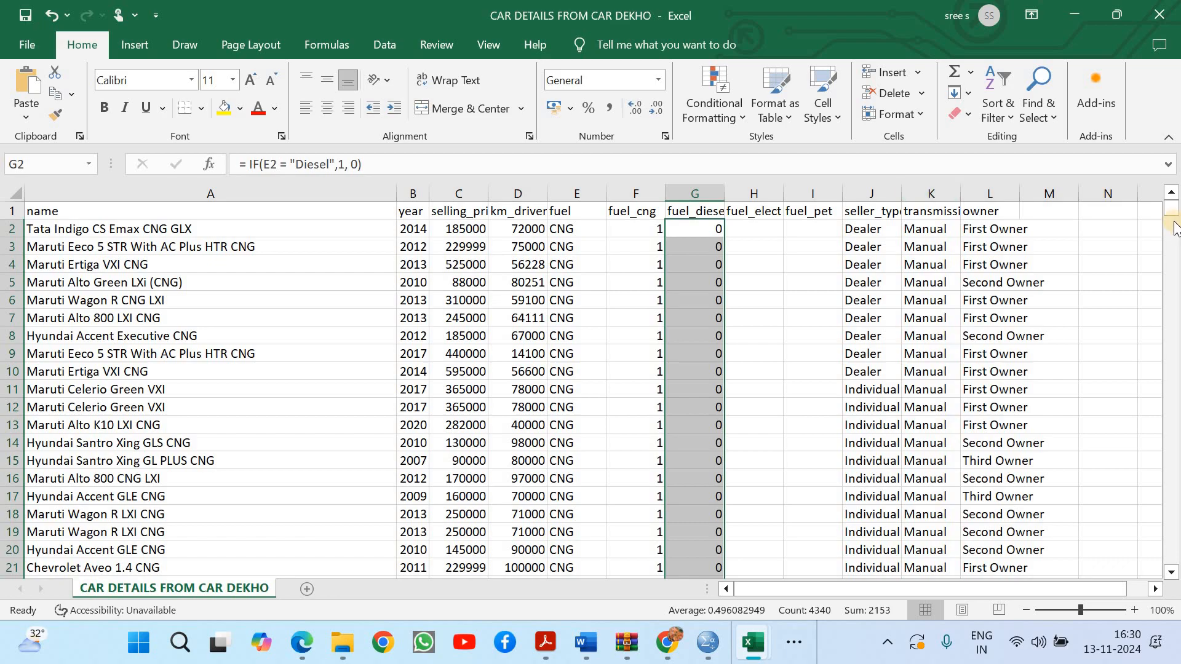
drag(1174, 227, 1176, 424)
drag(1175, 389, 1162, 178)
Copy the IF formula from G2 into H2 under the fuel_elect header
click(720, 232)
drag(726, 240, 778, 232)
click(778, 228)
Change H2's formula to = IF(E2 = "Electric",1, 0) and fill it down the whole fuel_elect column
double_click(763, 229)
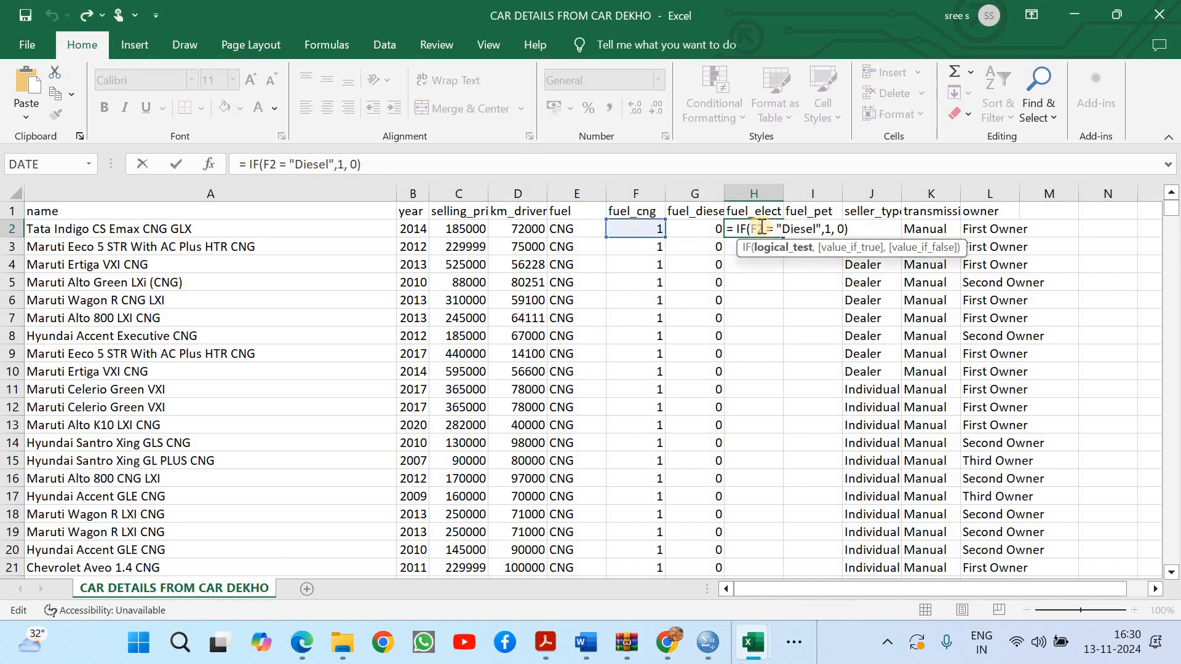
double_click(757, 229)
text(E)
drag(783, 226, 816, 227)
text(Electric)
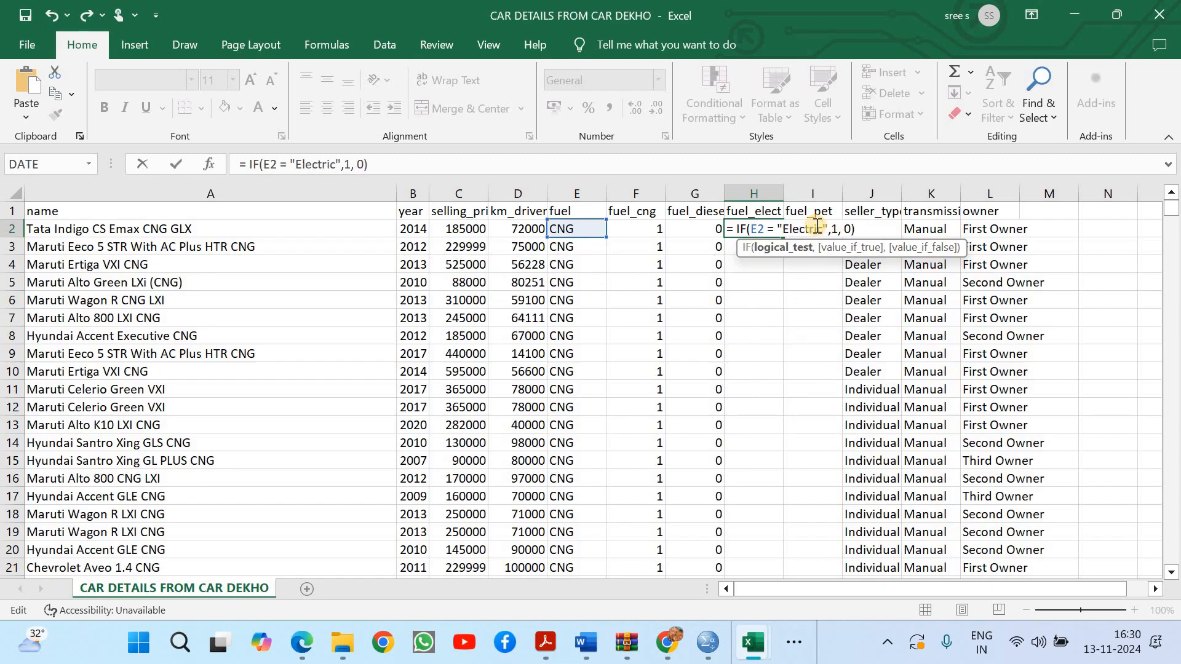
key(ctrl+Return)
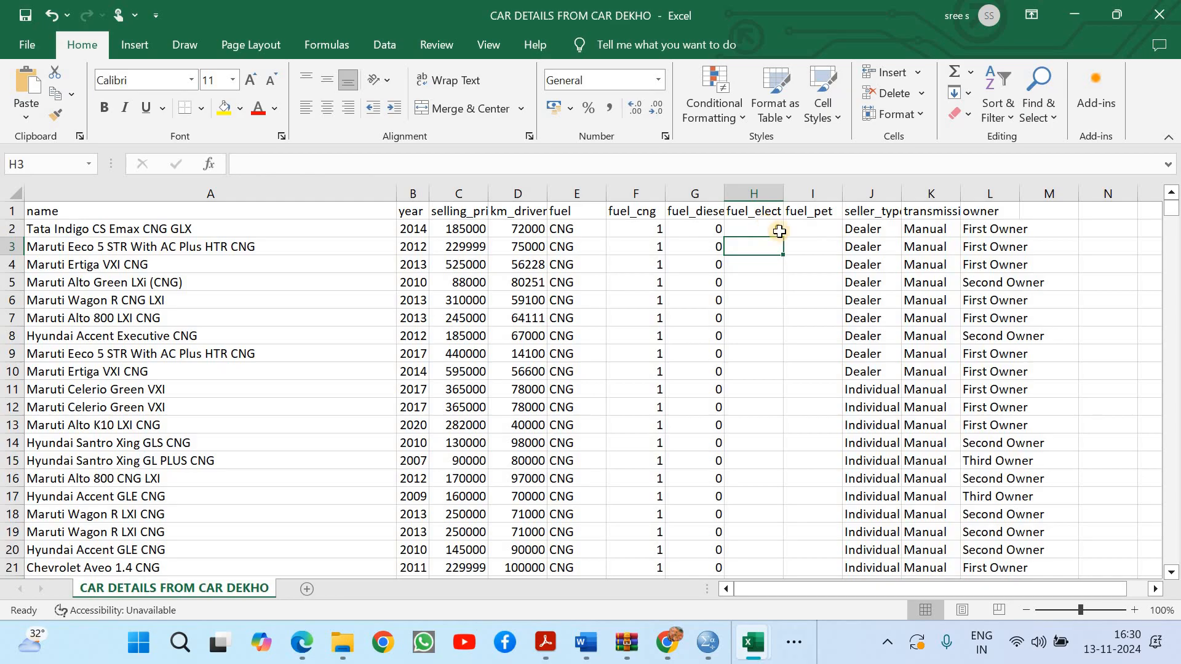
double_click(784, 237)
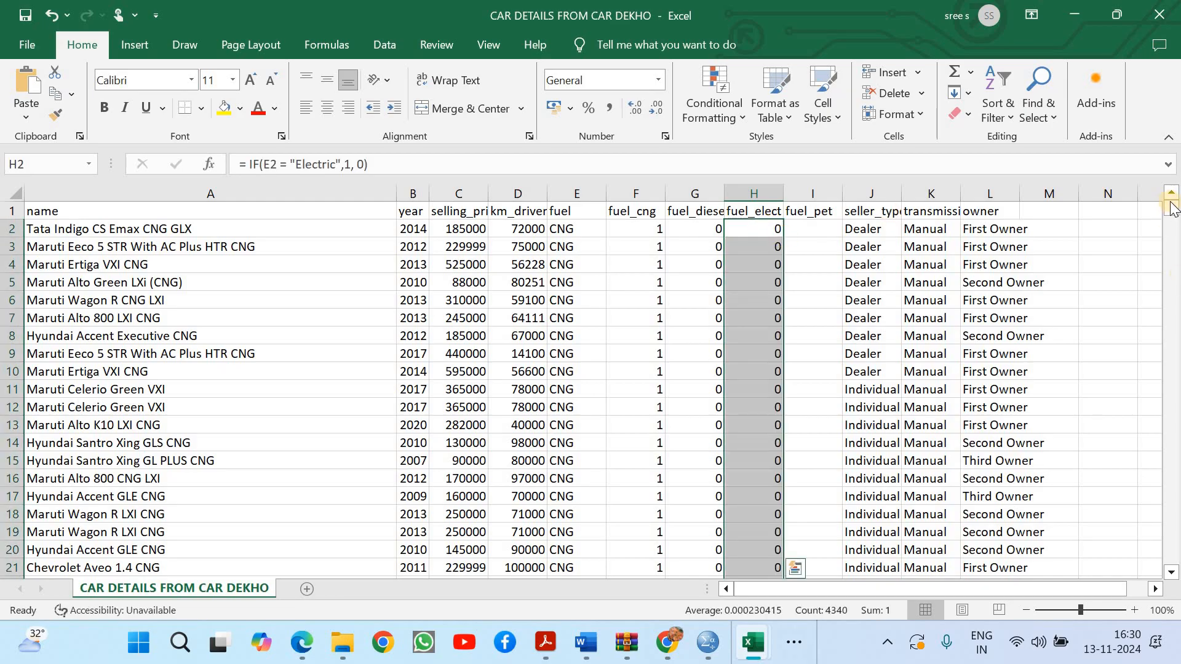
mouse_move(1170, 210)
mouse_down()
mouse_move(1176, 640)
mouse_move(1162, 467)
mouse_move(1172, 319)
mouse_move(1171, 415)
mouse_move(1153, 282)
mouse_move(1168, 209)
mouse_up()
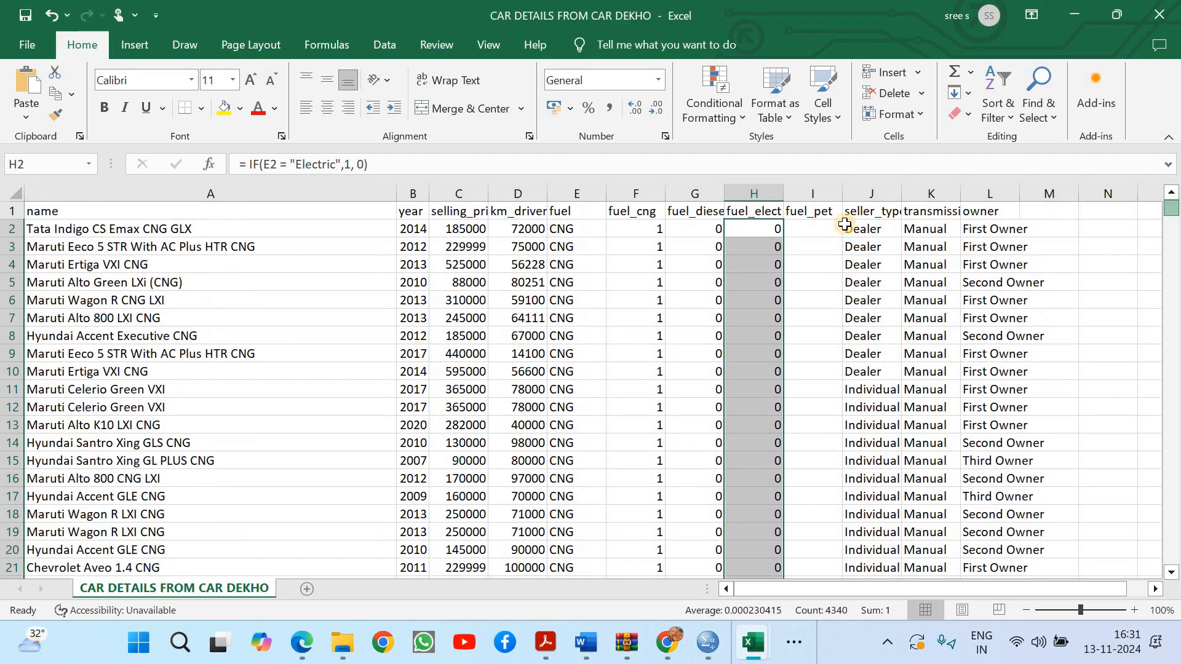
Copy the IF formula from H2 into I2 under the fuel_pet header
click(809, 222)
drag(1170, 209, 1170, 556)
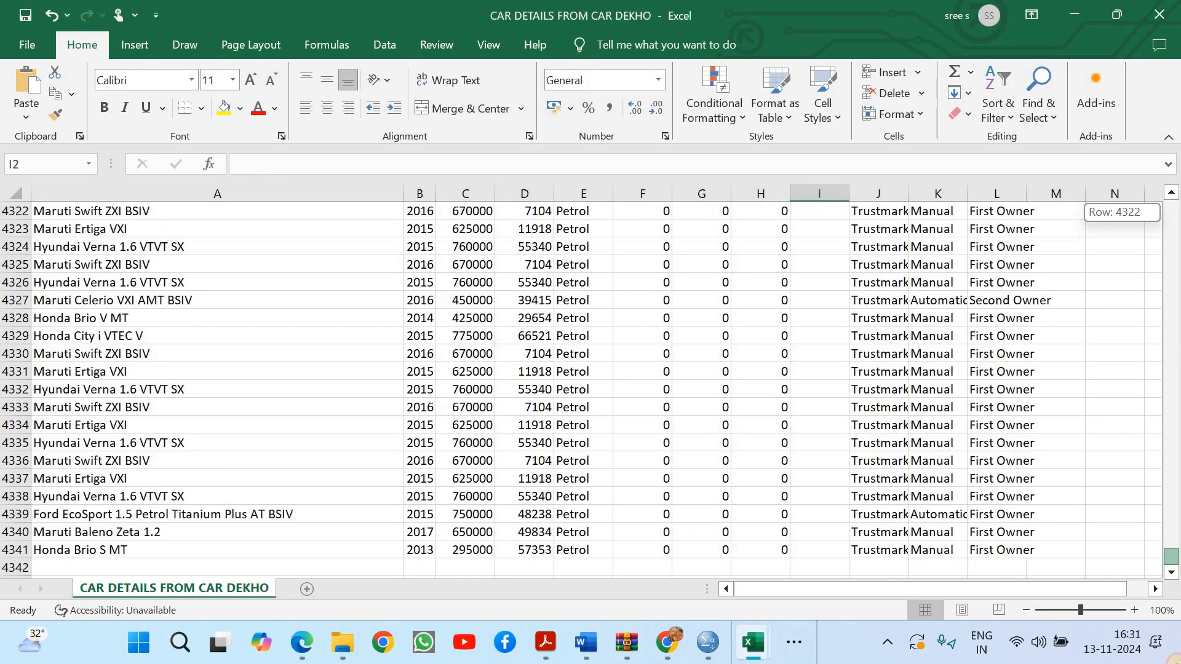
drag(1137, 115, 1138, 114)
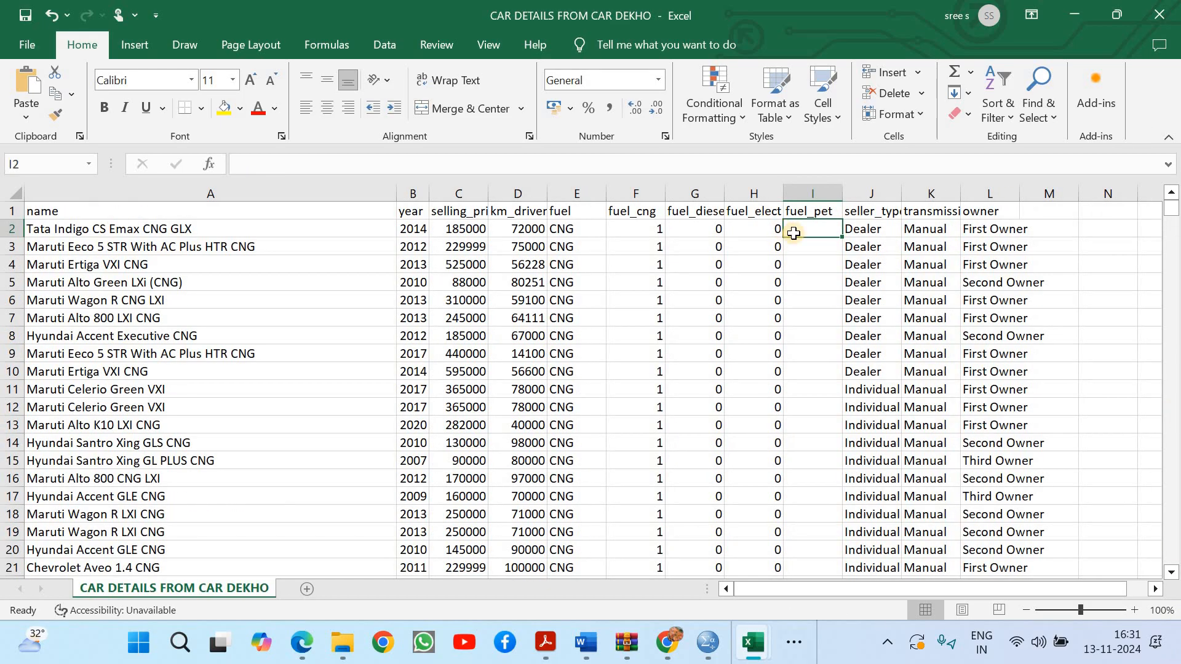
click(768, 233)
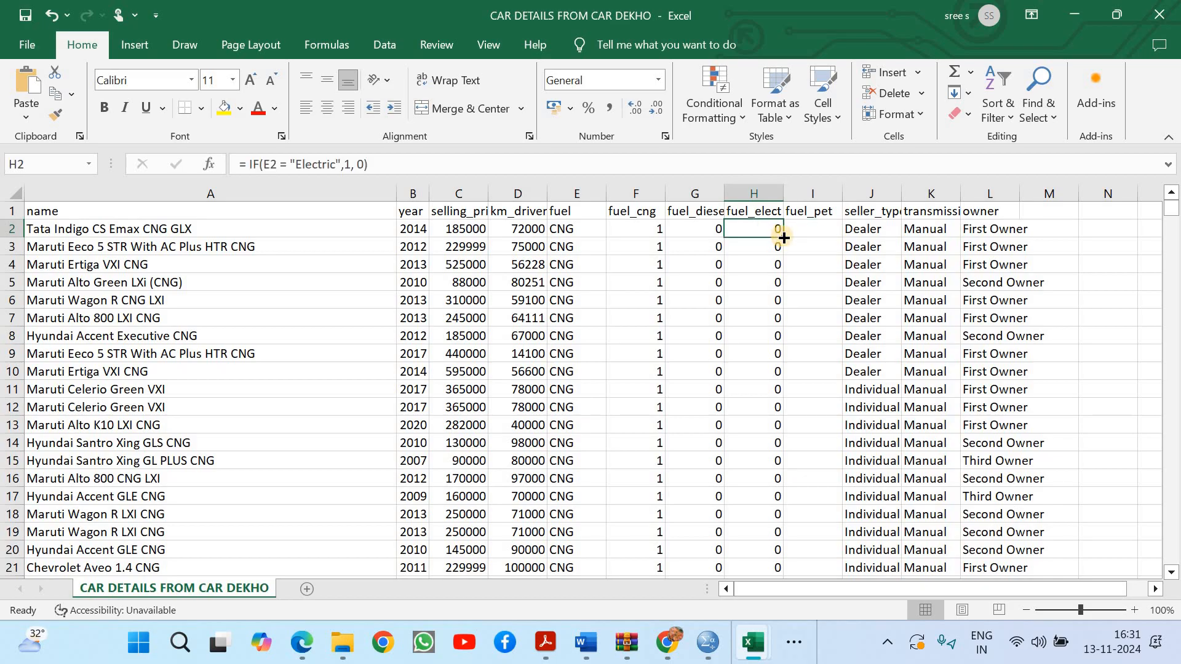
drag(782, 237, 825, 227)
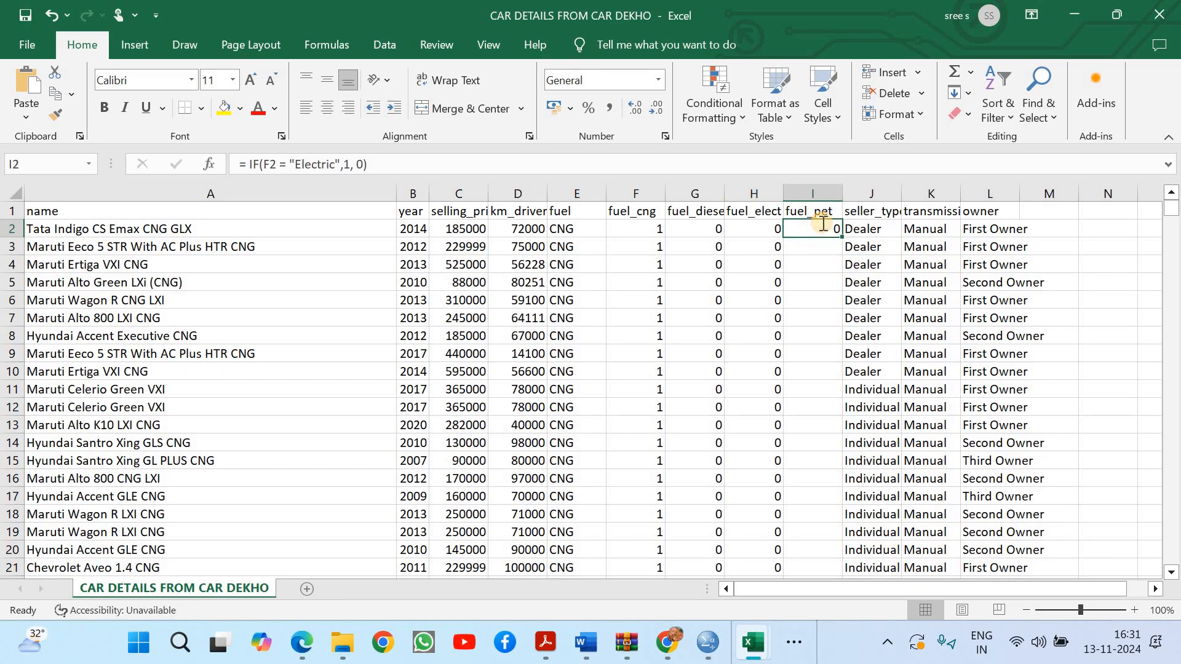
Change I2's formula to = IF(E2 = "Petrol",1, 0), fill it down the whole fuel_pet column and save the workbook
double_click(823, 226)
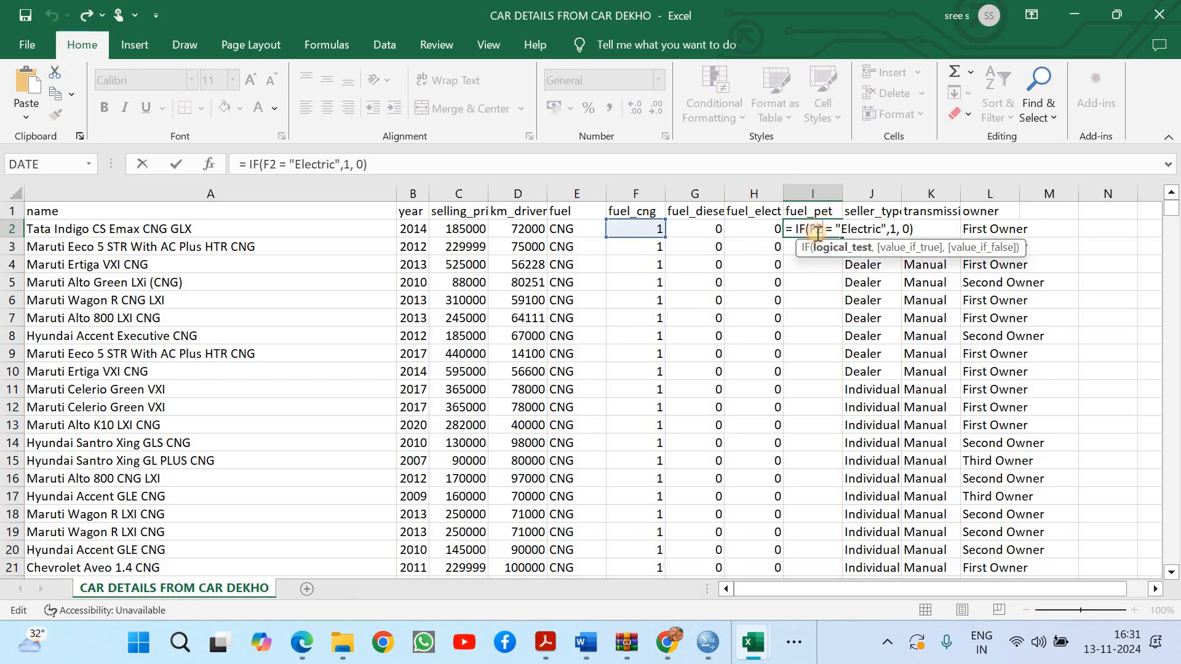
text(E)
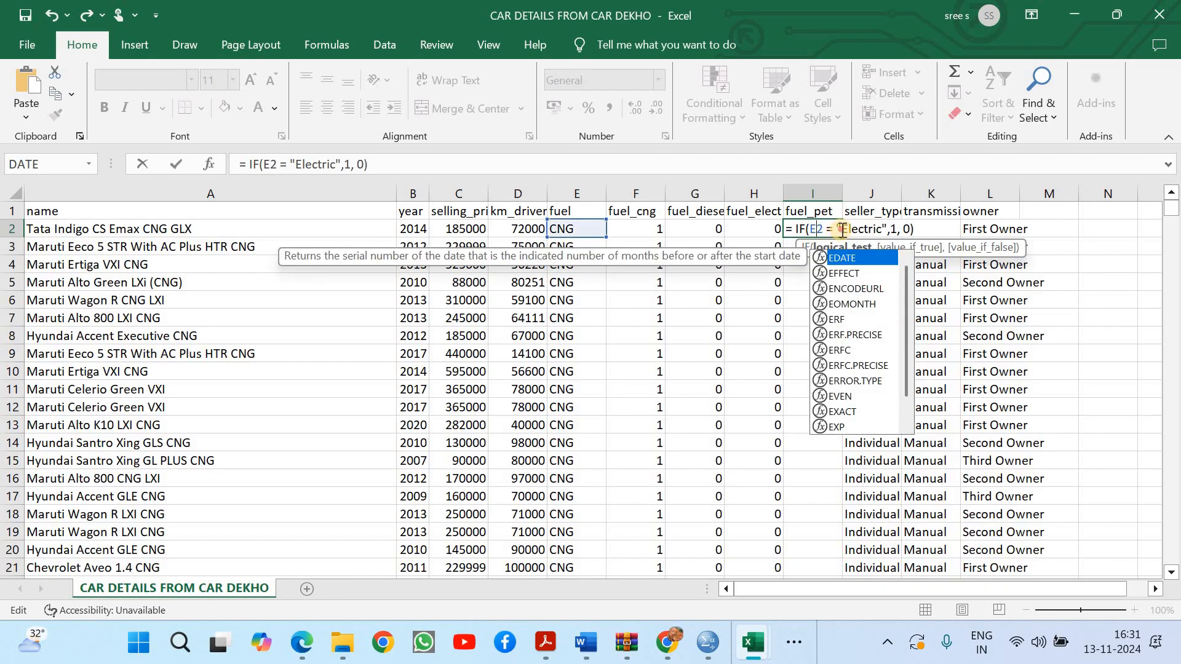
drag(841, 230, 882, 225)
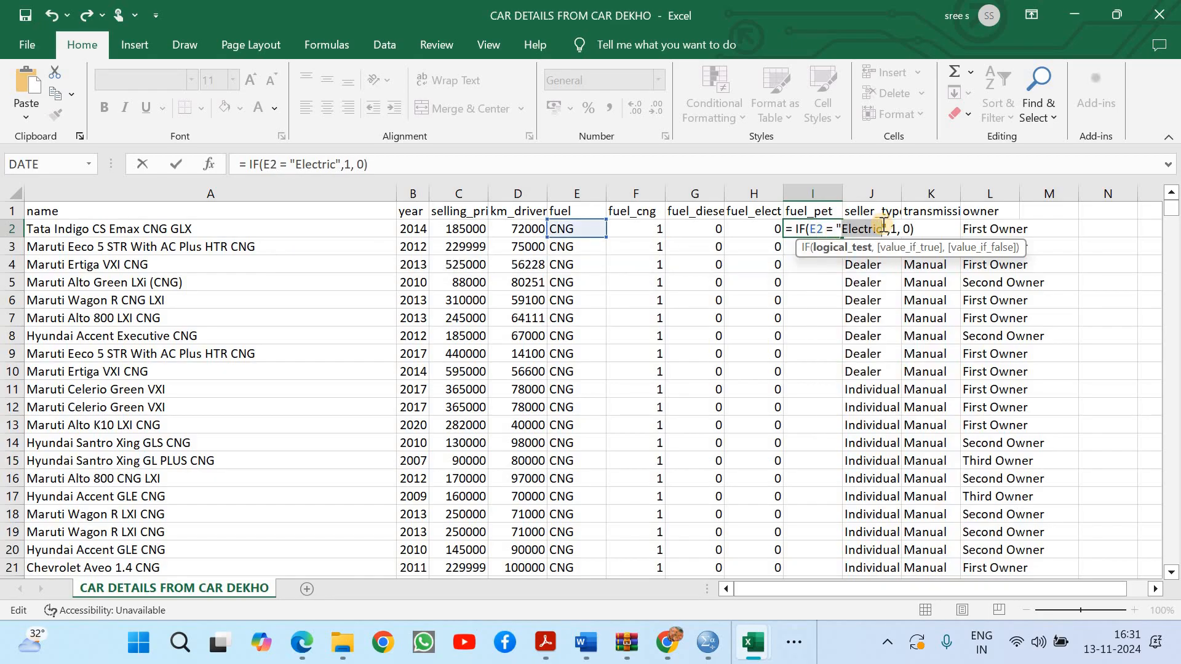
text(Petrol)
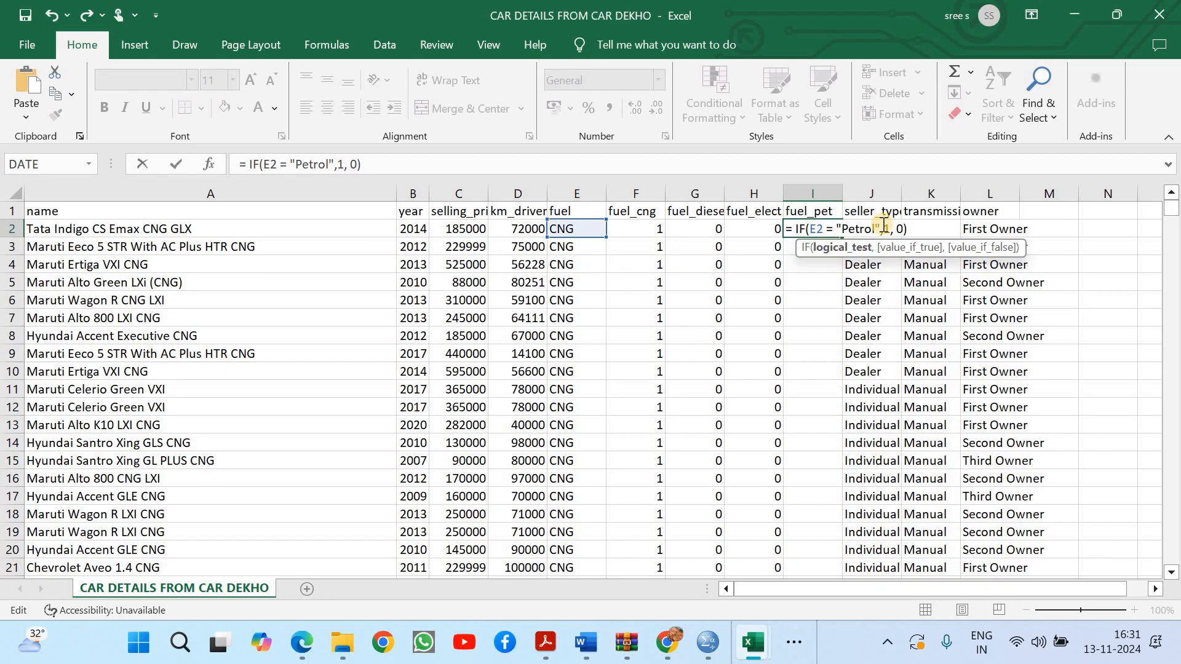
key(Return)
click(835, 229)
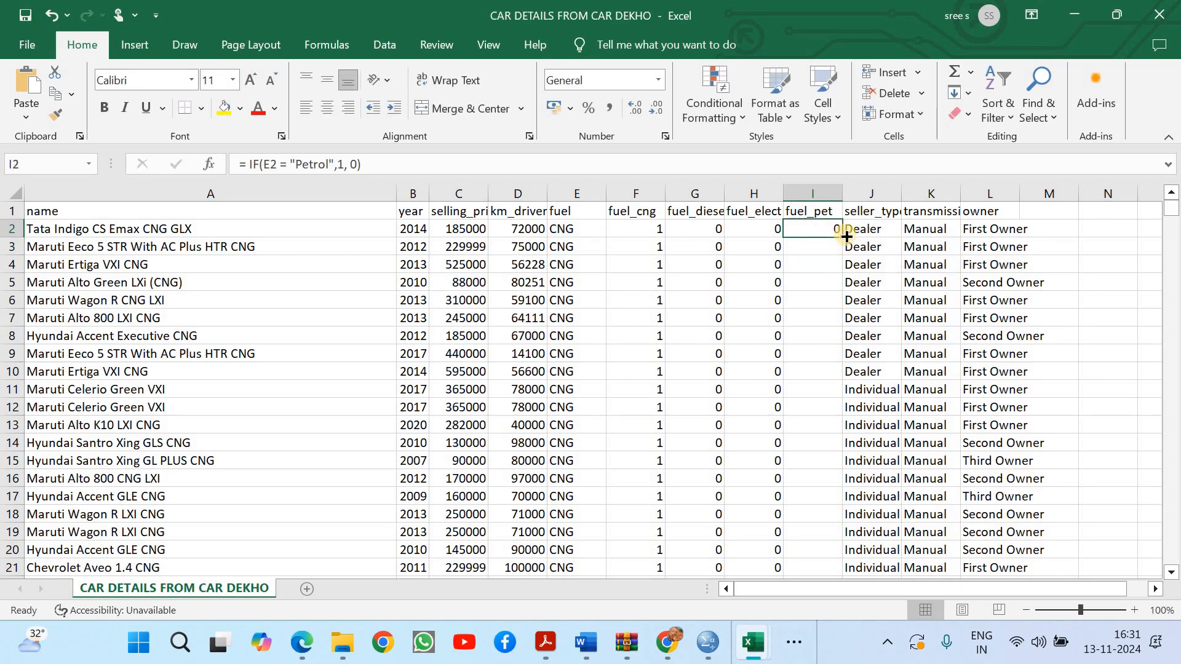
double_click(846, 236)
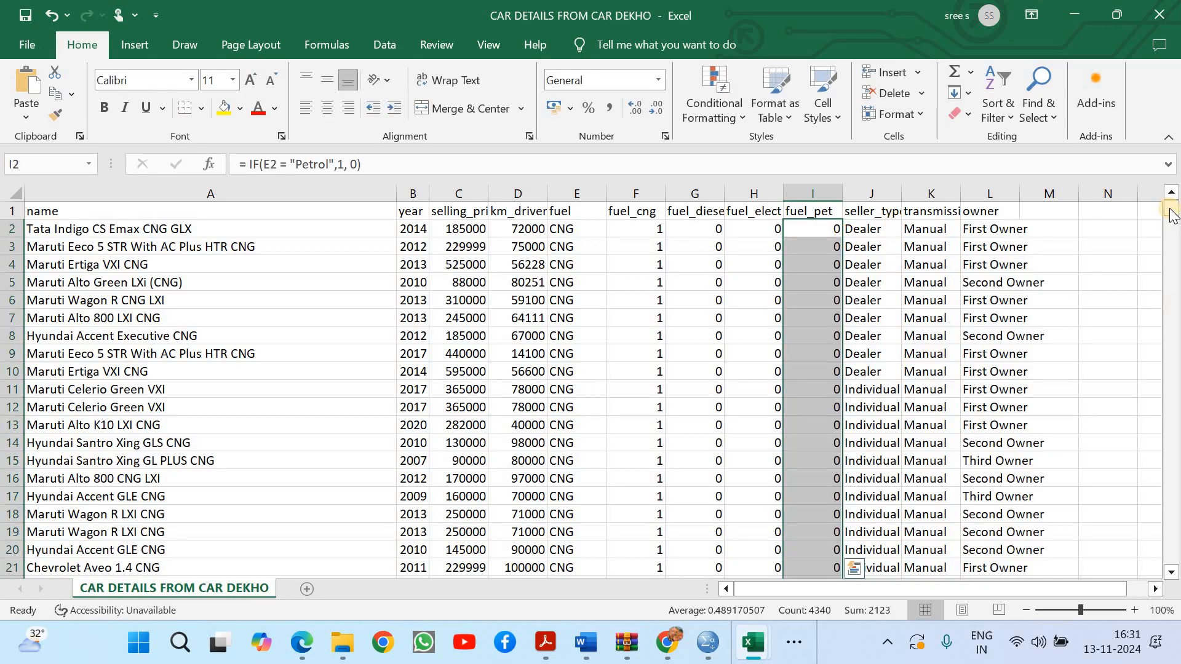
drag(1144, 633, 1162, 140)
click(25, 16)
Insert three blank columns between the seller_type and transmission columns
drag(909, 194, 910, 194)
right_click(909, 190)
click(891, 186)
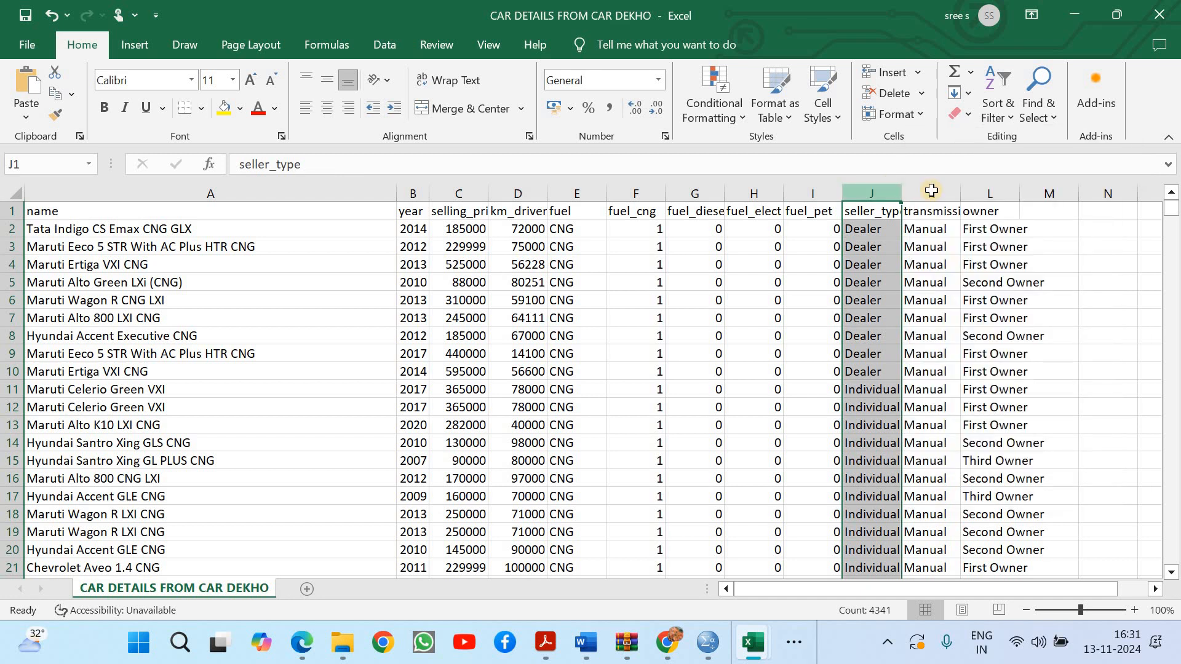
click(931, 191)
right_click(931, 190)
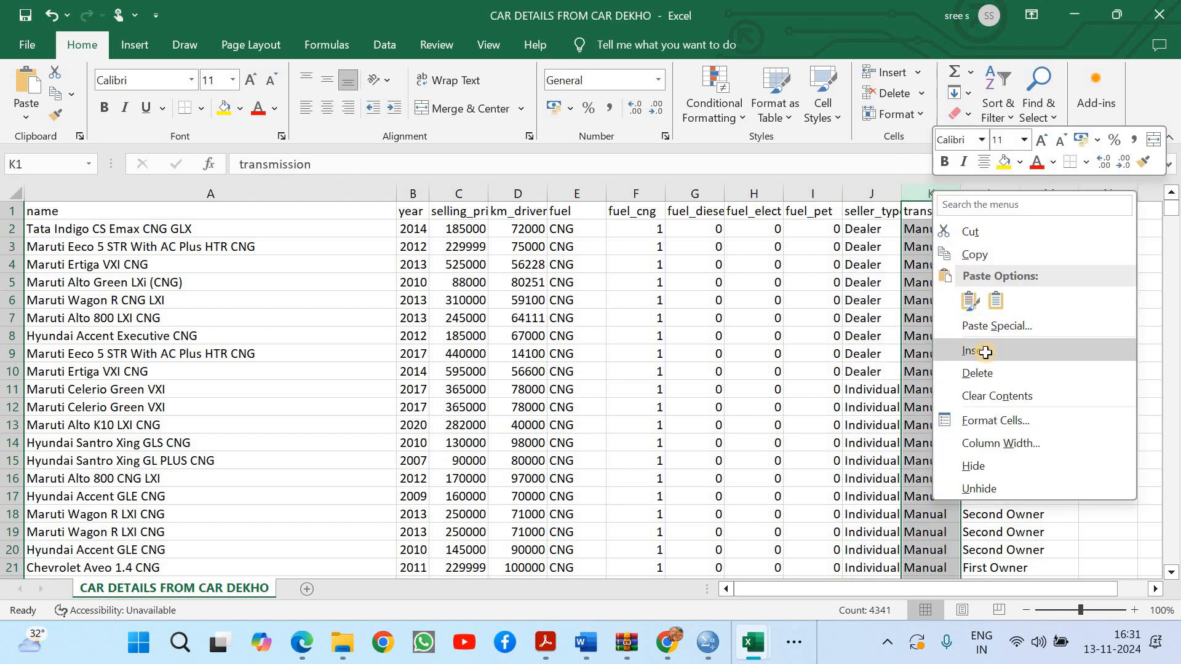
click(983, 349)
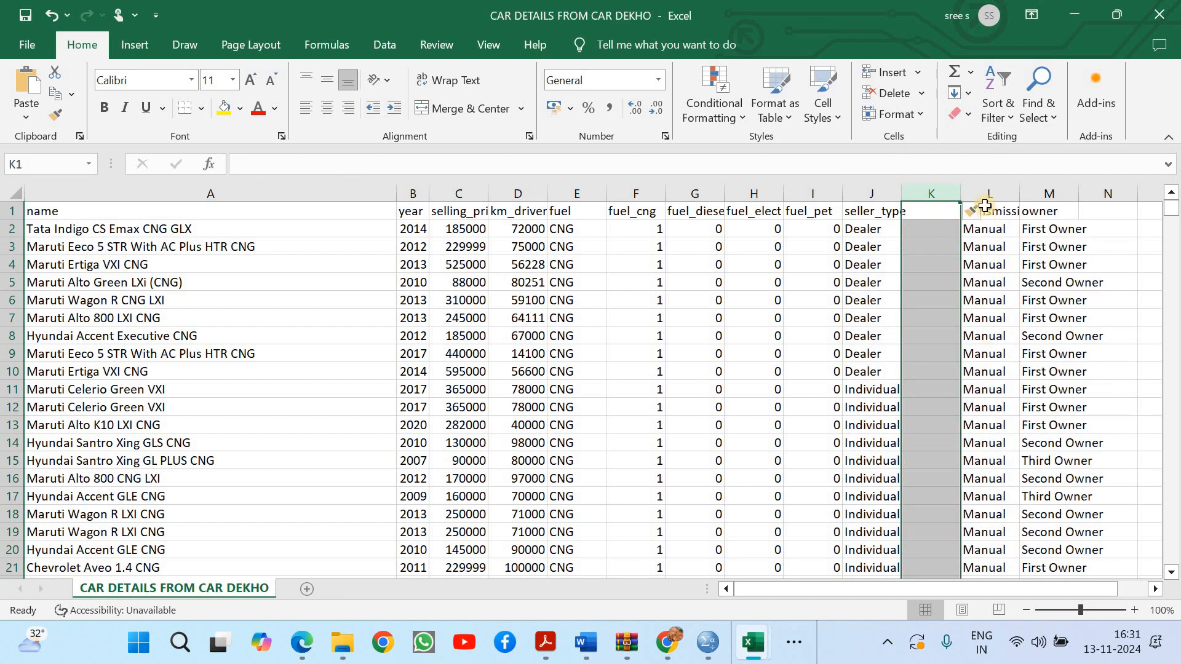
click(972, 189)
right_click(972, 187)
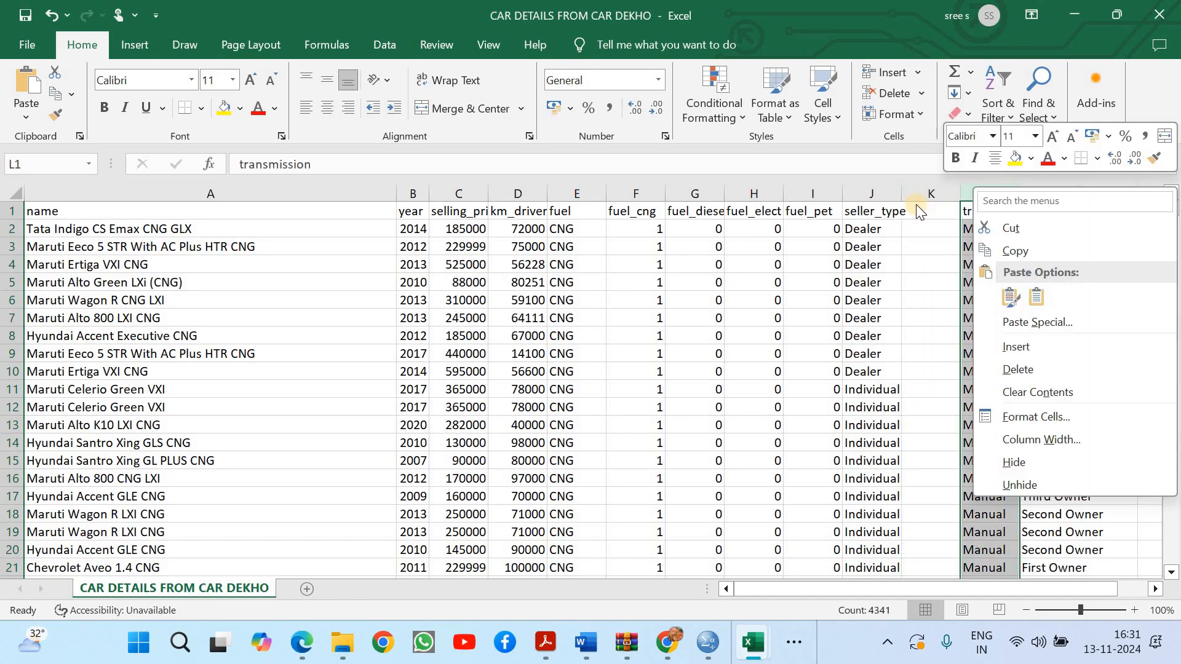
click(926, 194)
right_click(928, 192)
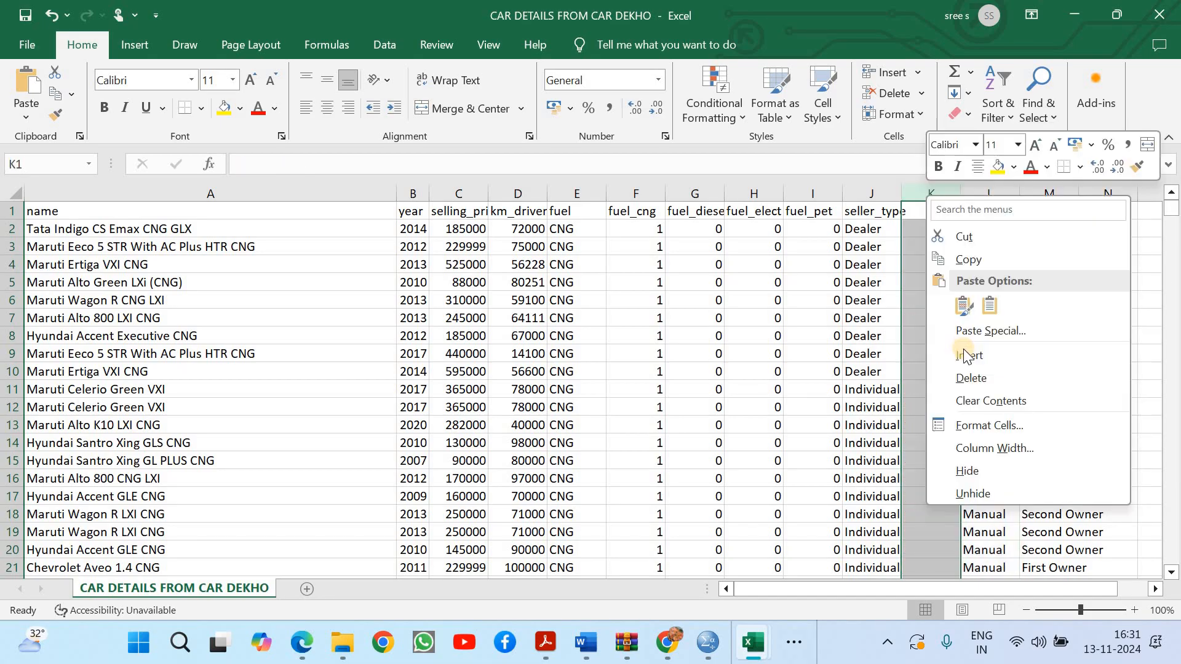
click(965, 356)
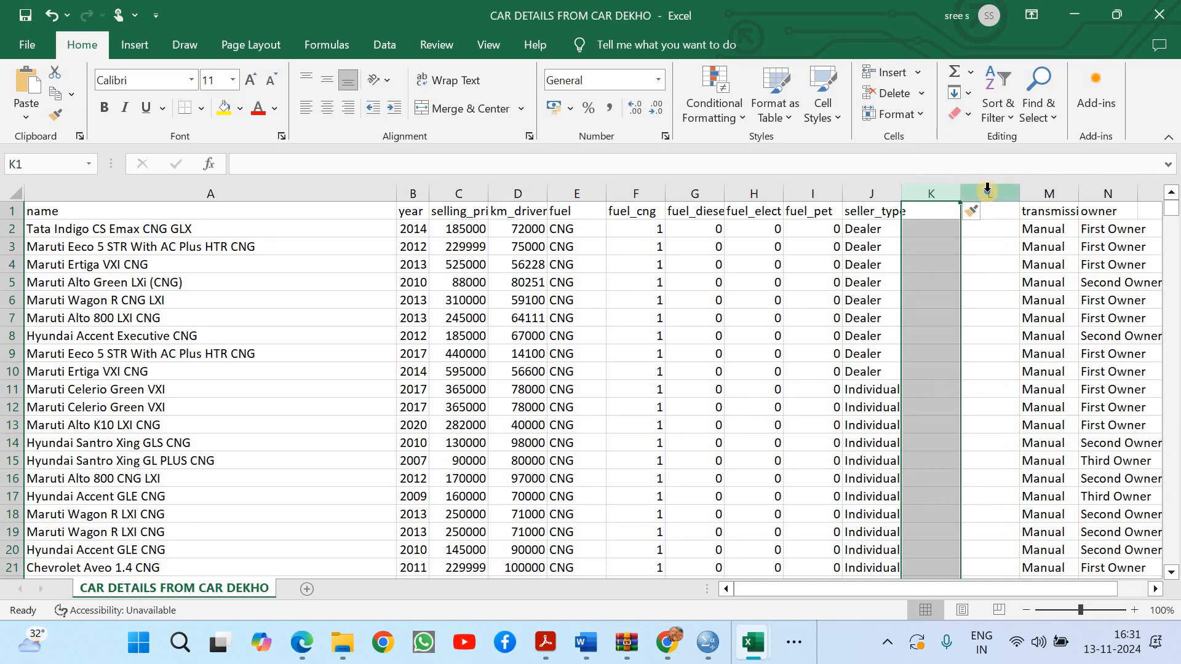
right_click(971, 354)
click(888, 346)
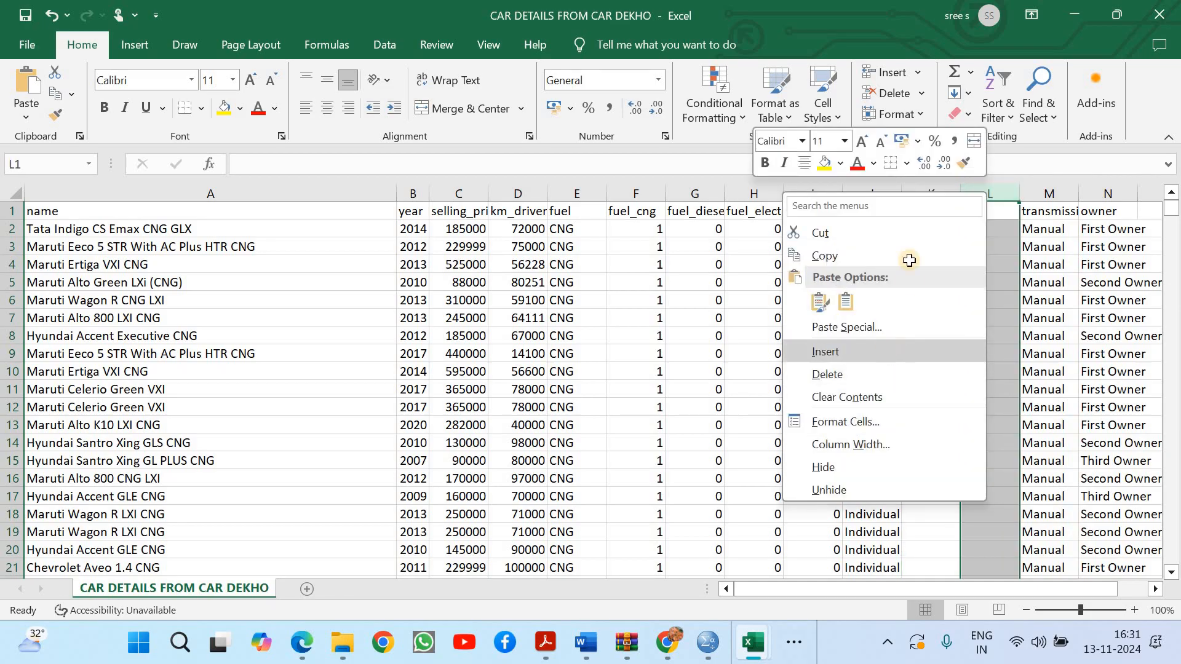
Enter the header seller_dealer in K1 and autofit column K to it
click(936, 215)
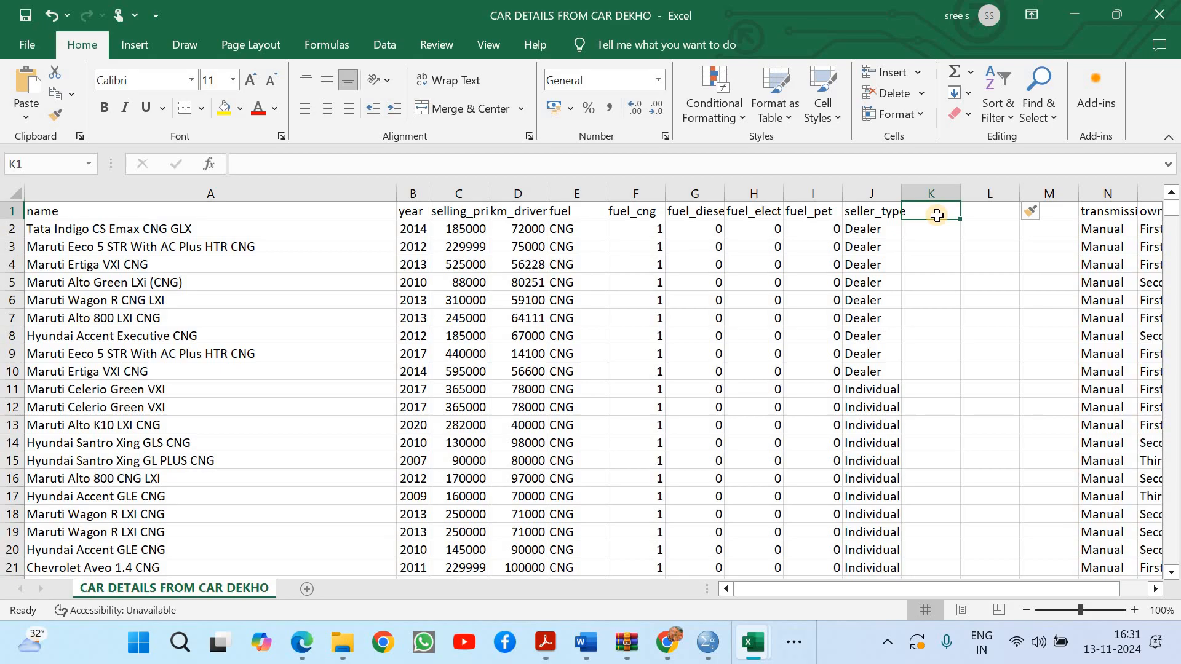
text(seller)
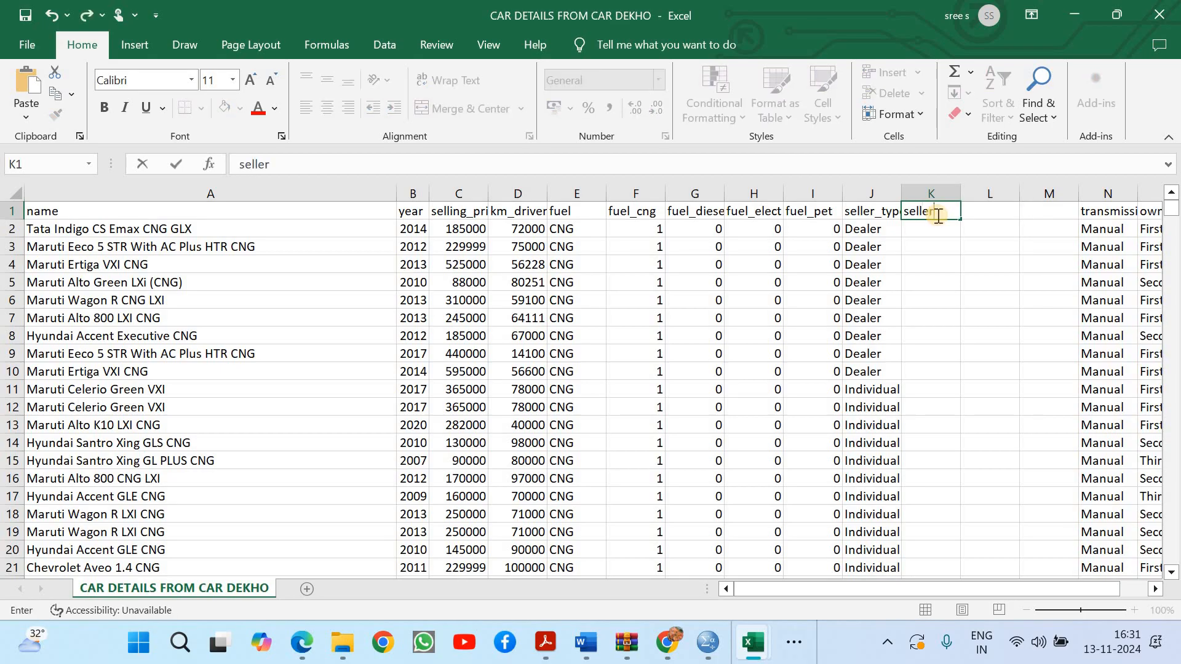
text(_dealer)
click(986, 284)
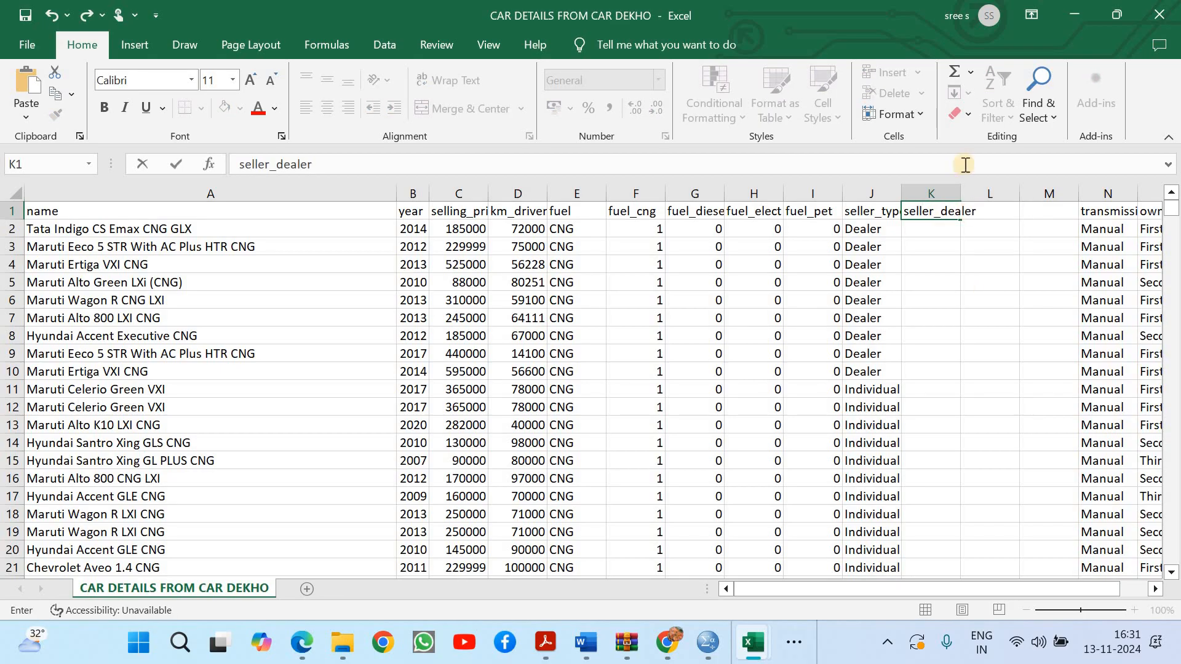
double_click(961, 188)
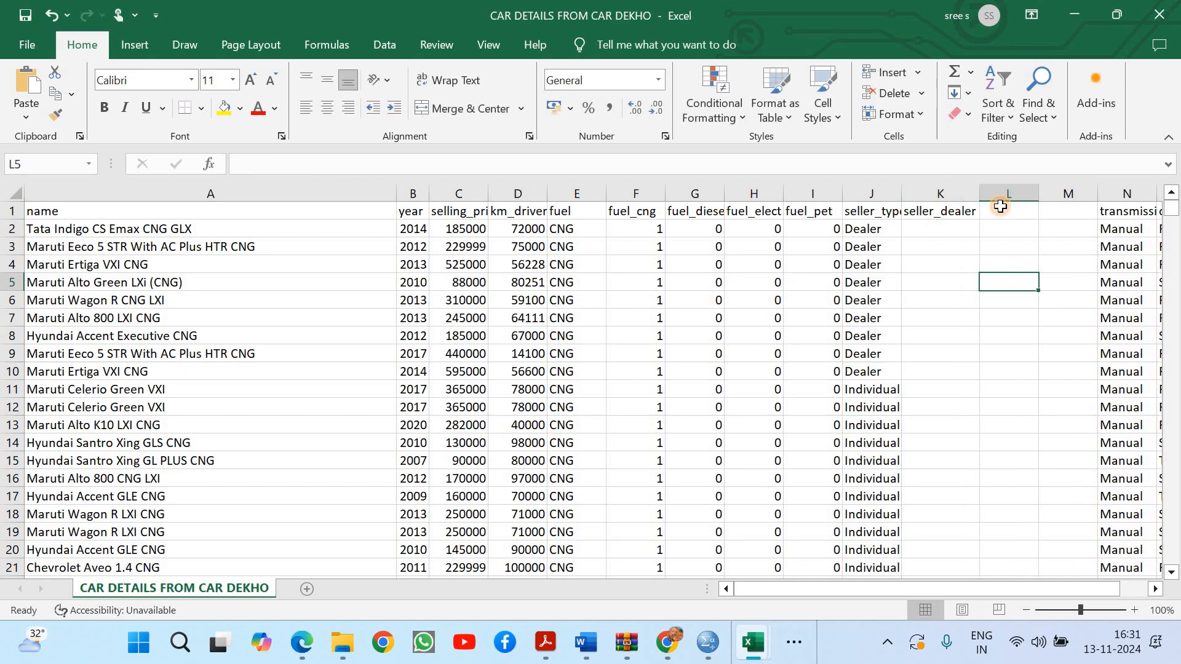
Enter the header seller_individual in L1 and autofit column L to it
click(1000, 209)
text(seller)
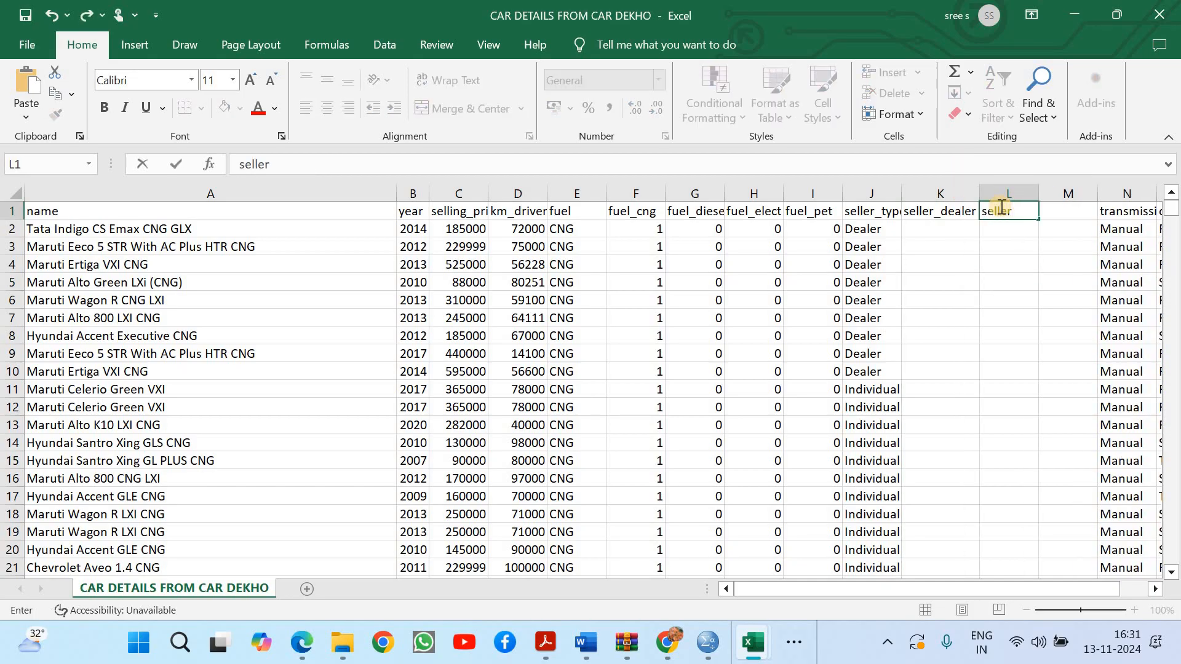
text(_individual)
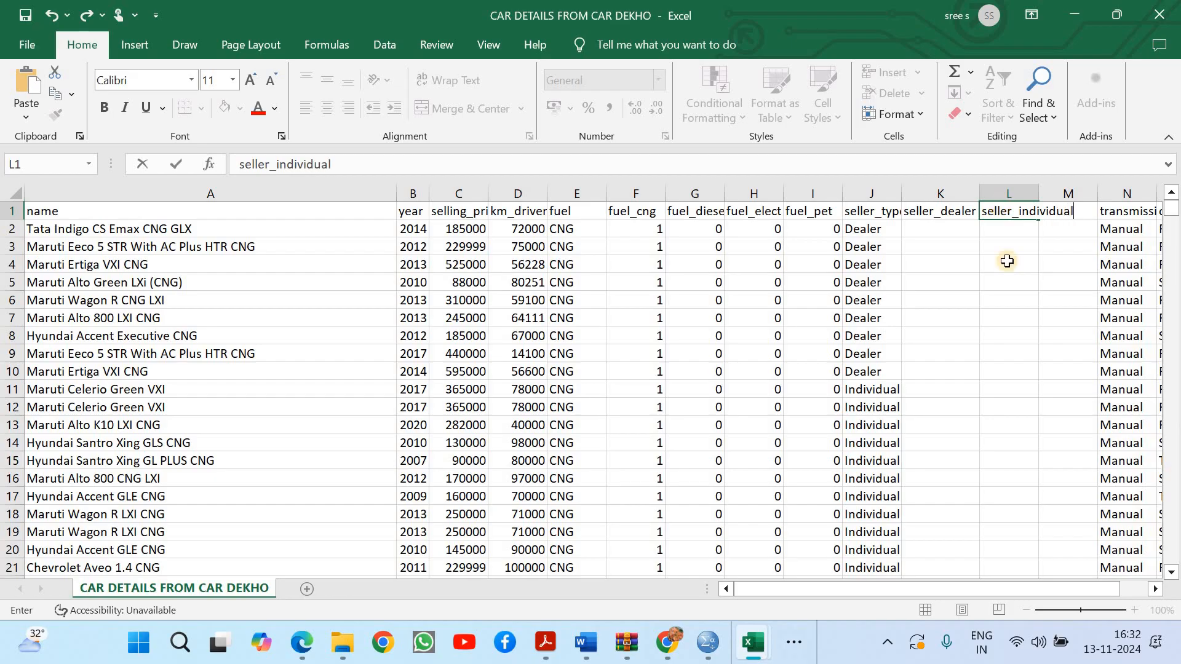
click(1012, 282)
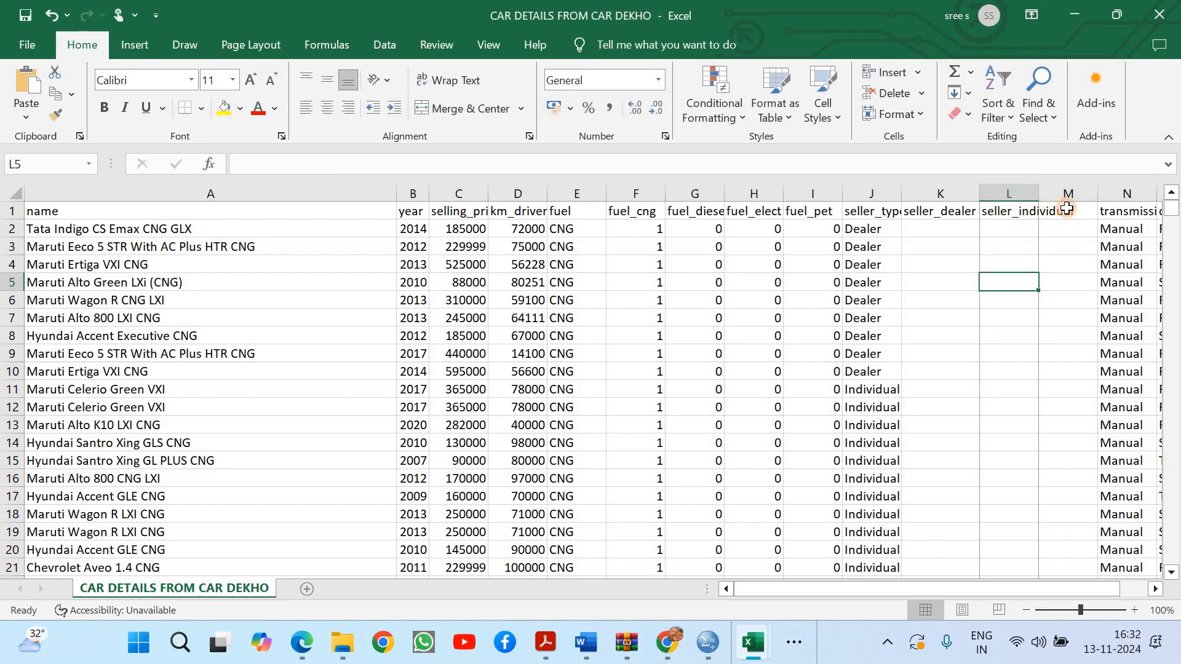
double_click(1039, 193)
Enter the header seller_trust in M1 and check the seller_type values in the last rows of the dataset
click(1082, 212)
text(seller_tr)
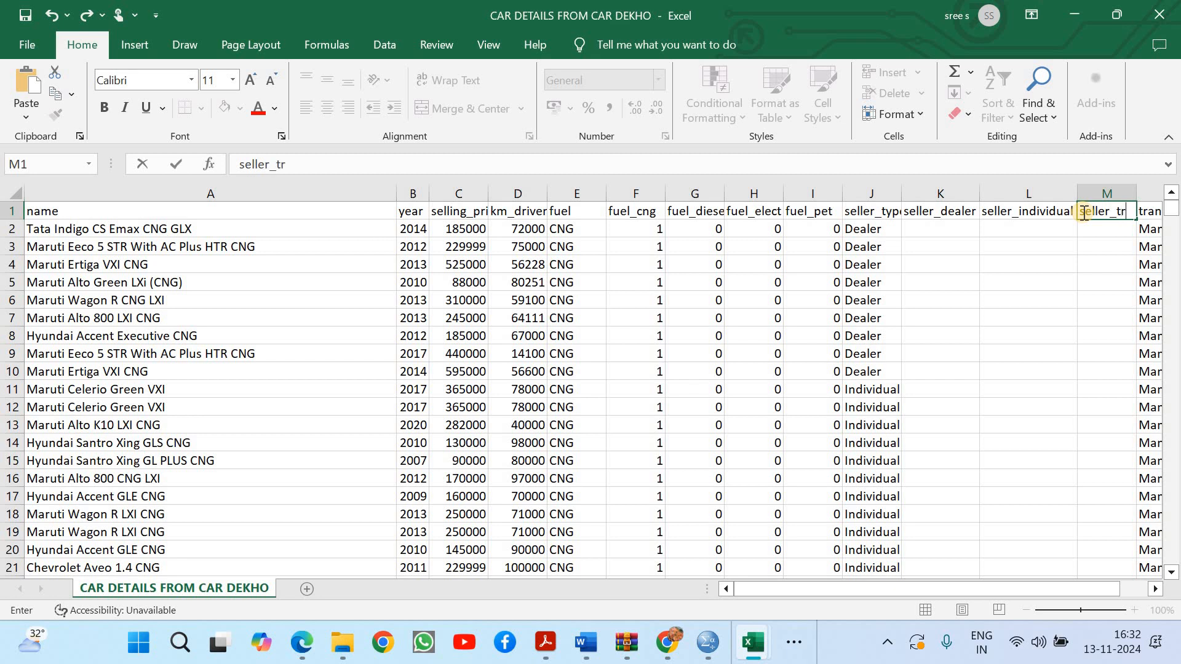
text(ust)
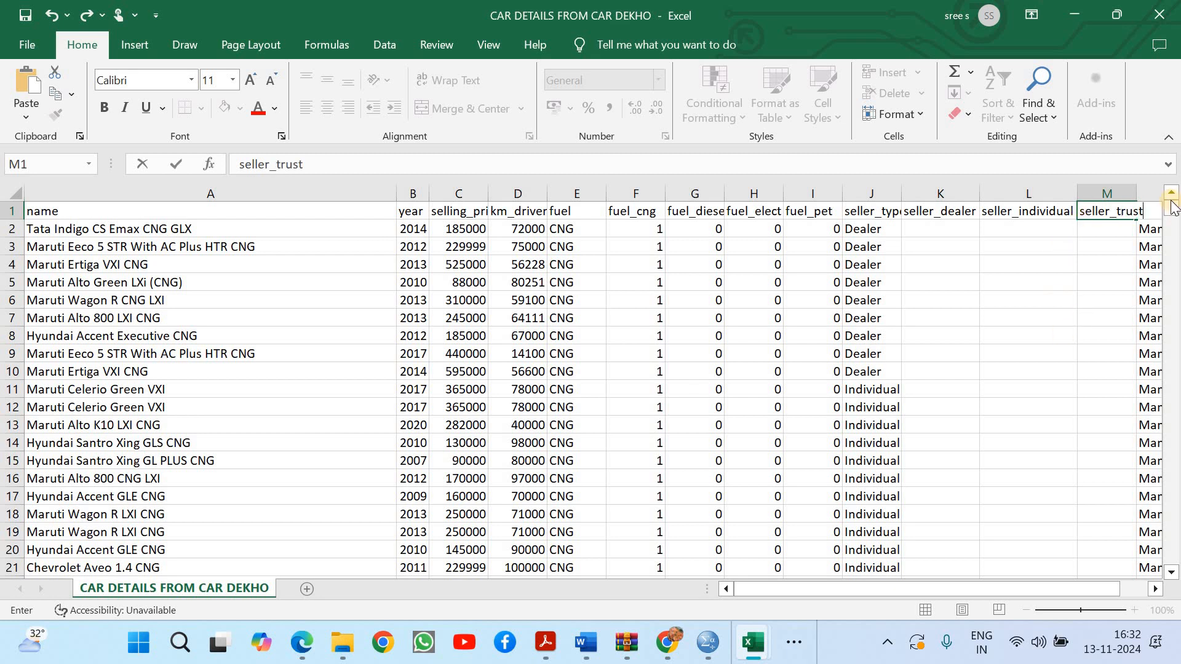
drag(1172, 215, 1176, 633)
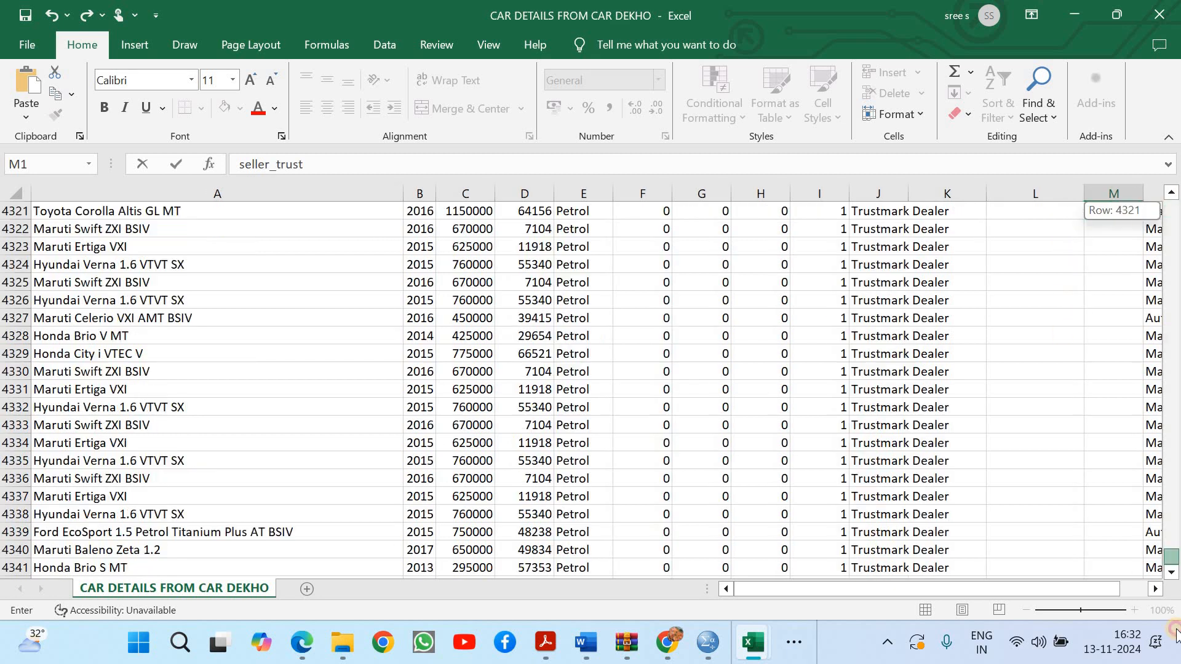
click(881, 562)
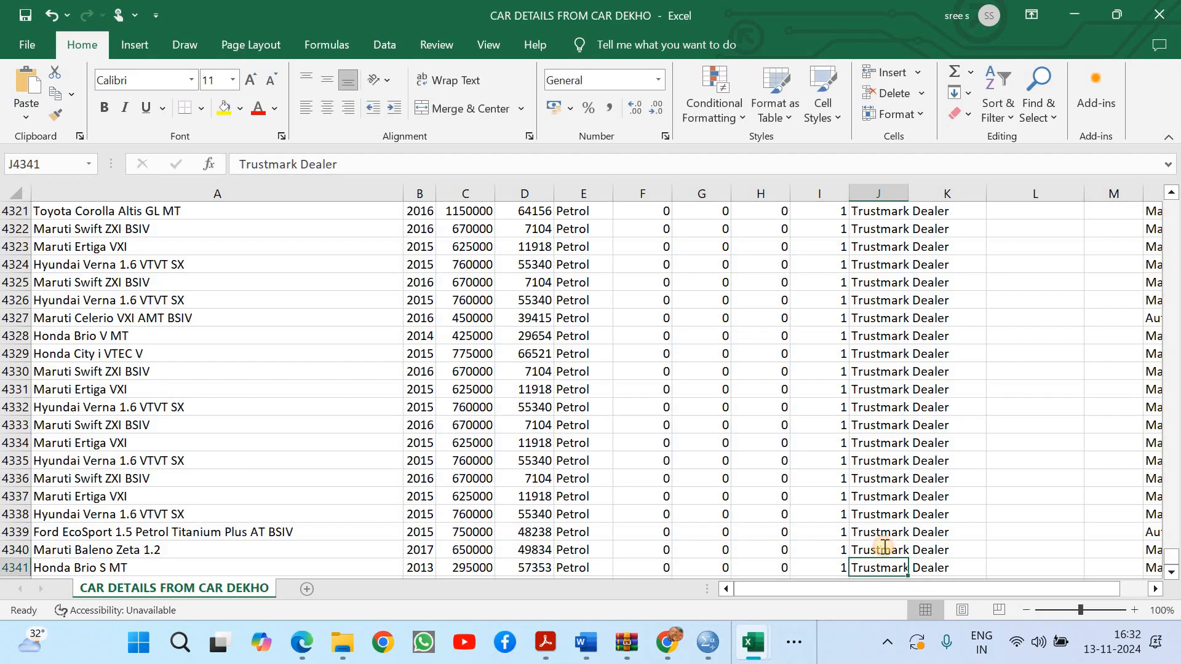
double_click(883, 548)
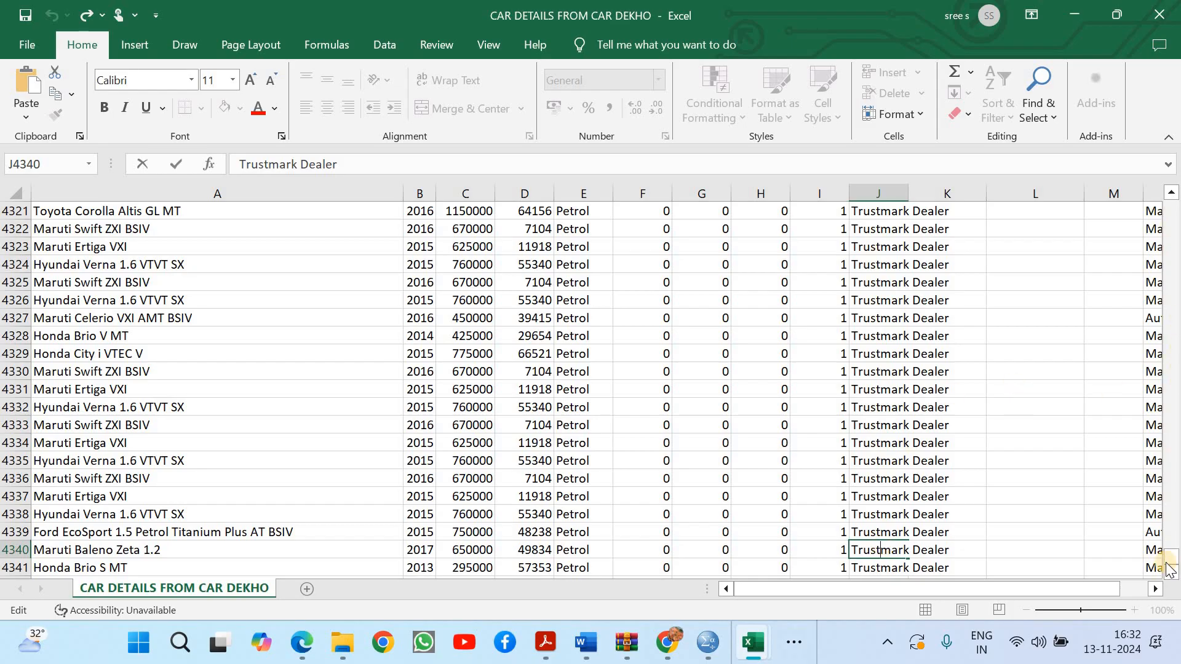
drag(1173, 399, 1160, 174)
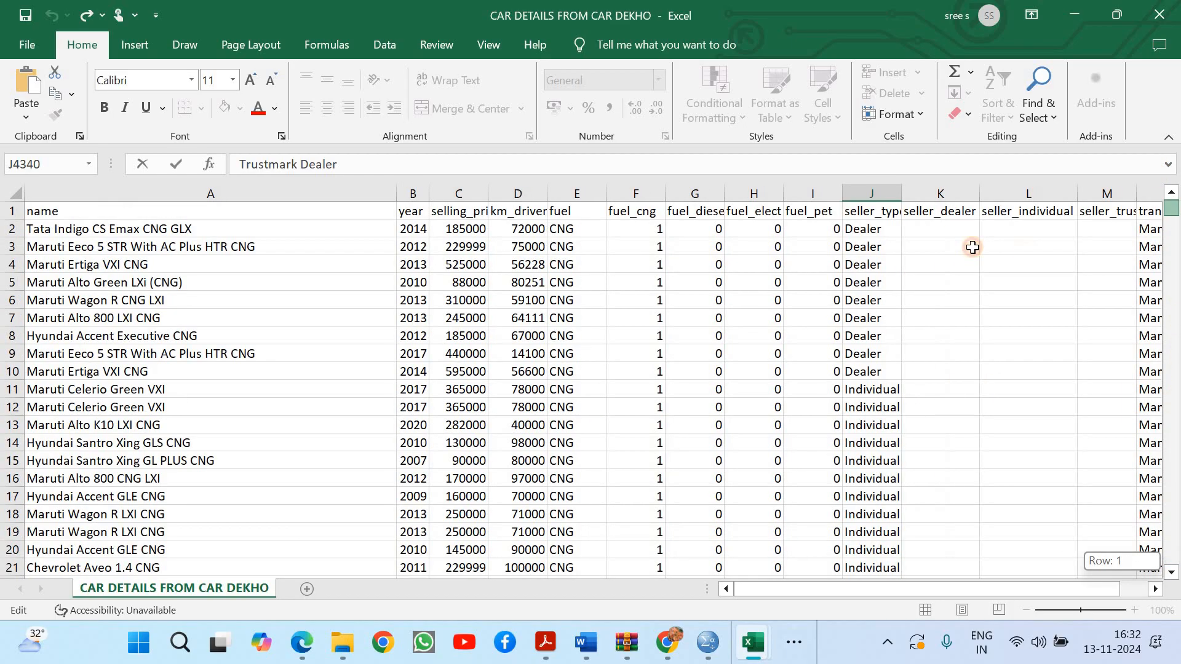
Enter the formula = IF(J2 = "Dealer", 1, 0) in K2 and fill it down the whole seller_dealer column
click(939, 227)
text(= if)
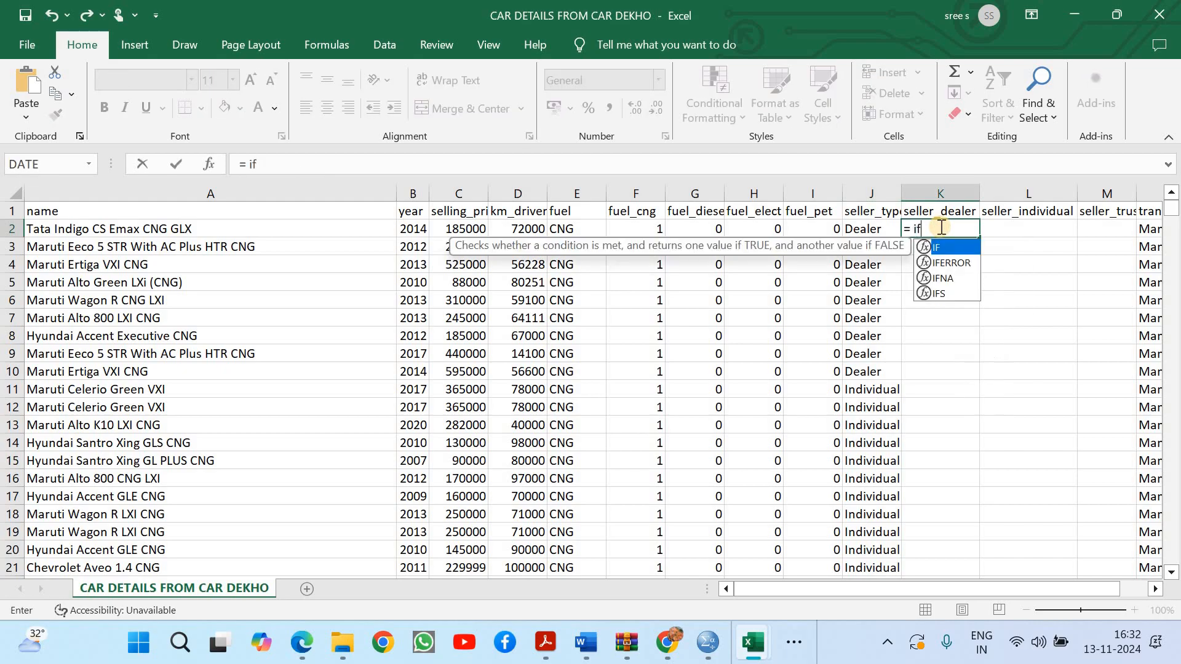
double_click(951, 249)
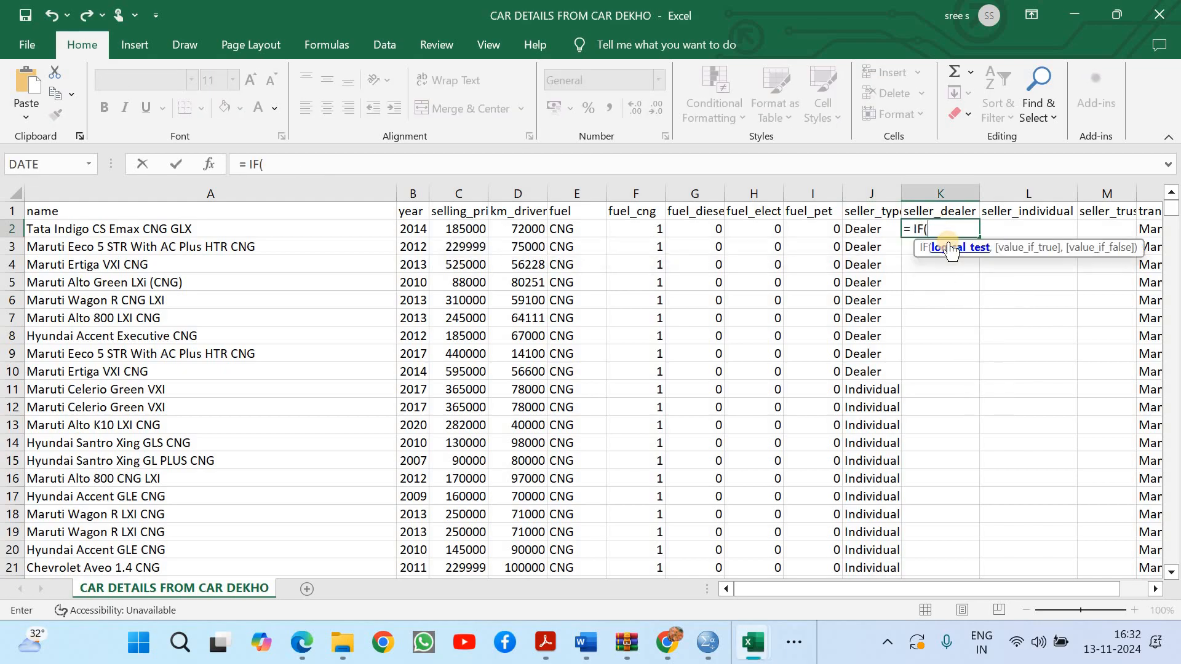
click(874, 228)
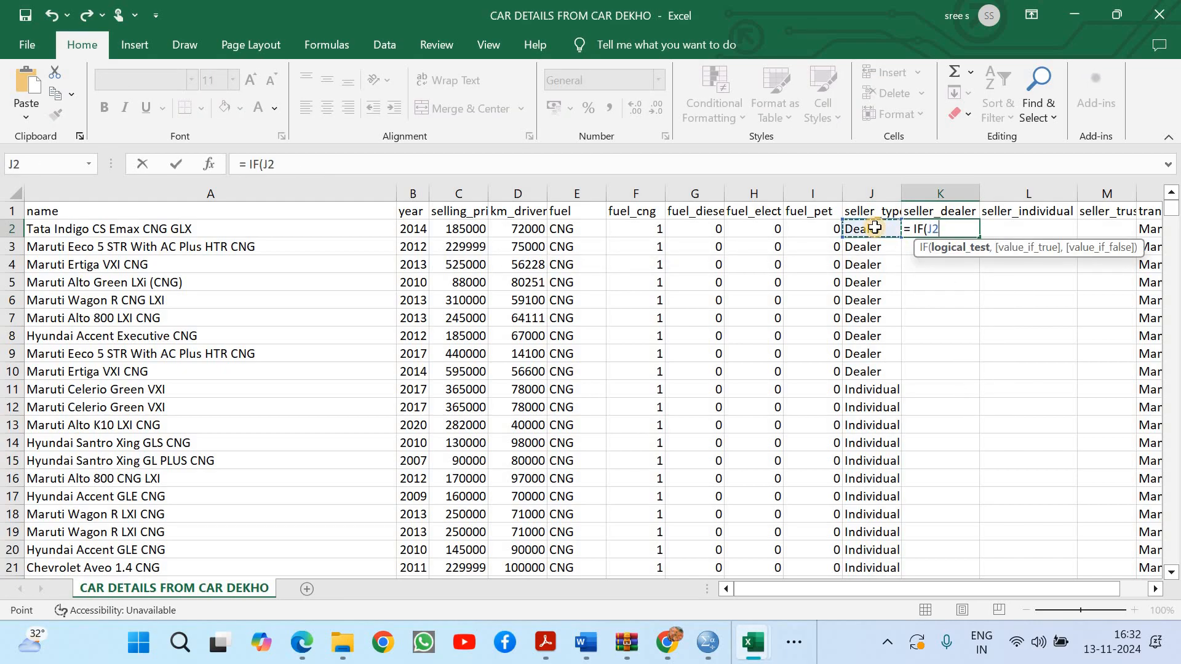
text(=)
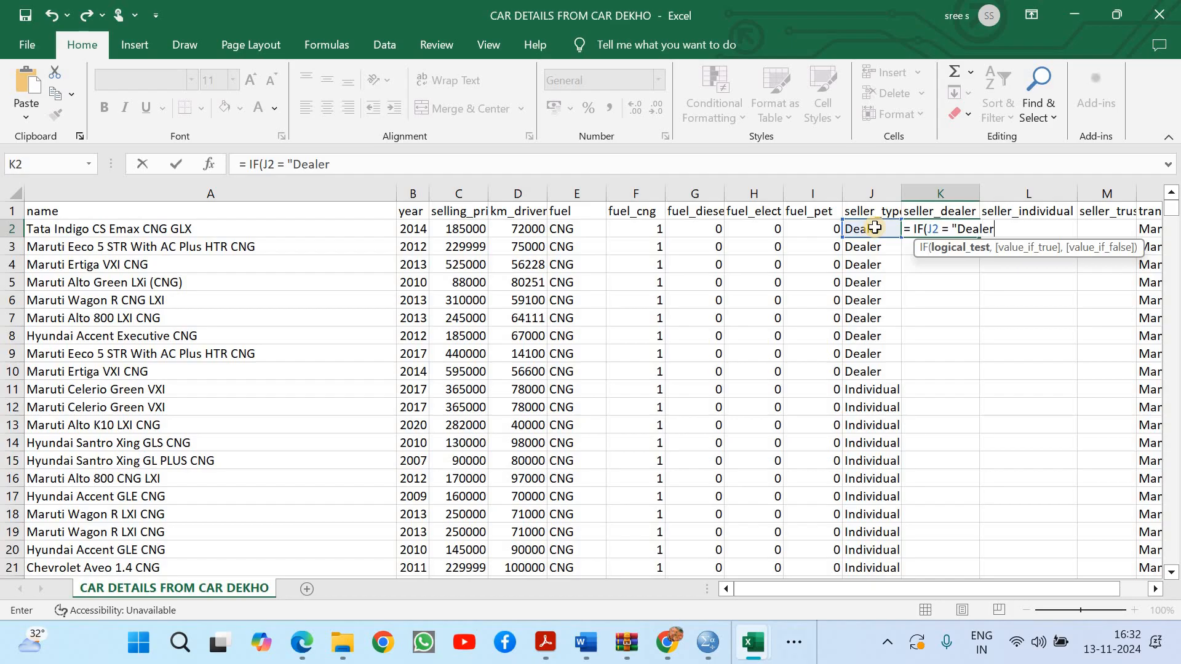
text("Dealer",)
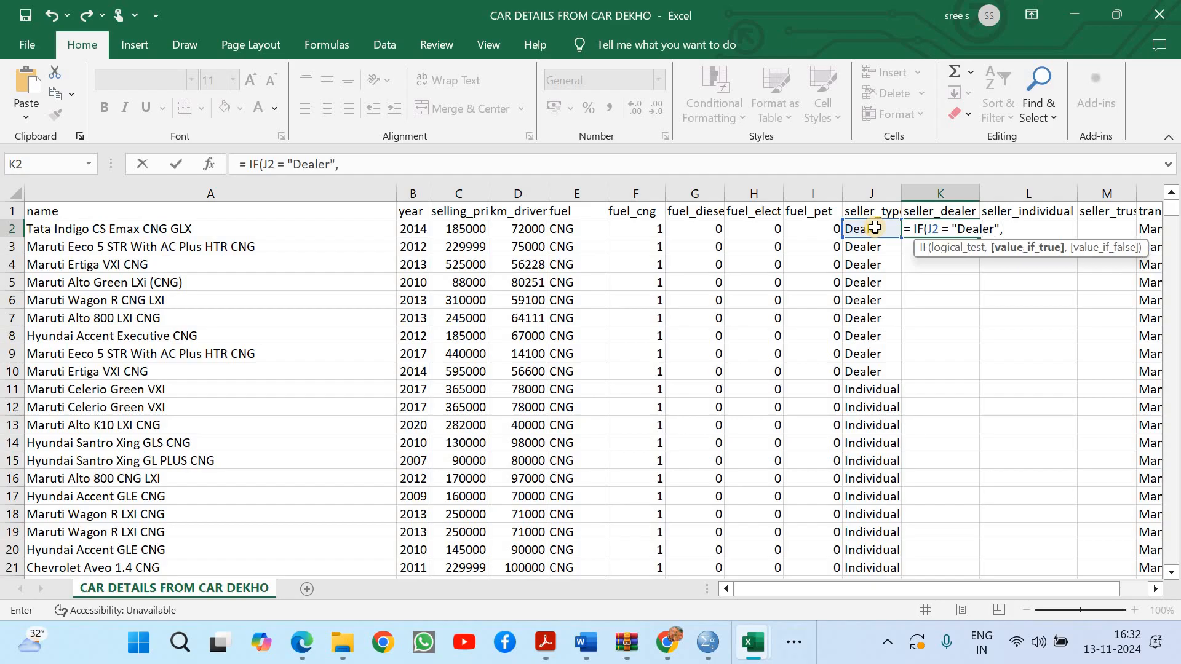
text( 1, 0)
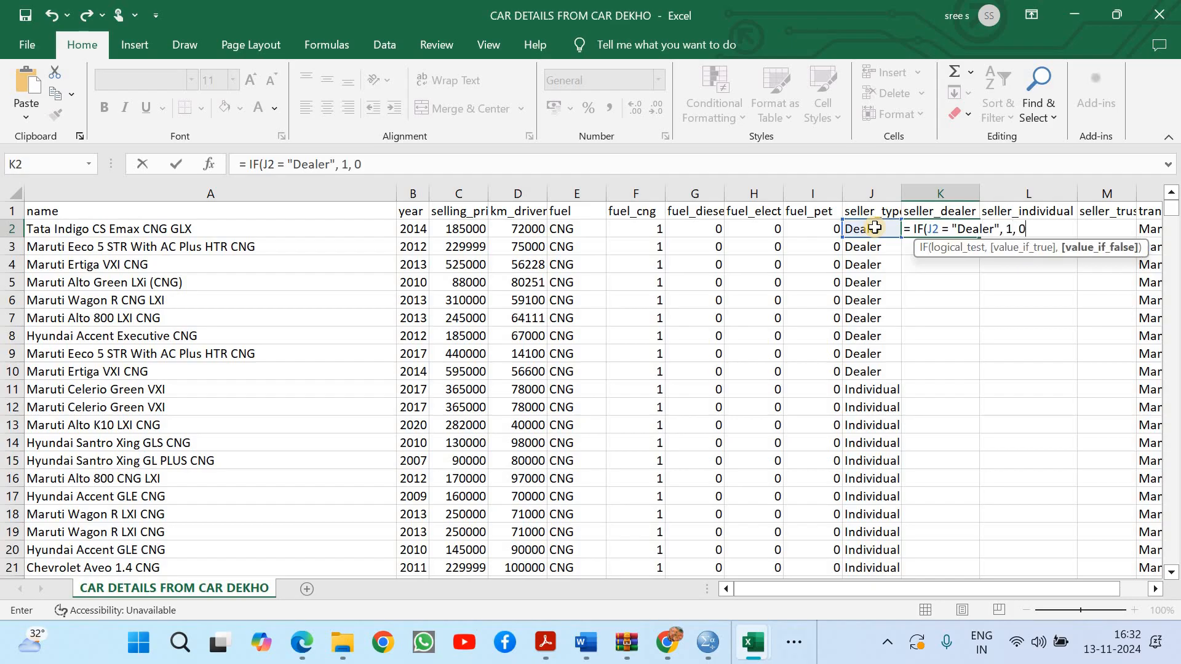
text())
key(ctrl+Return)
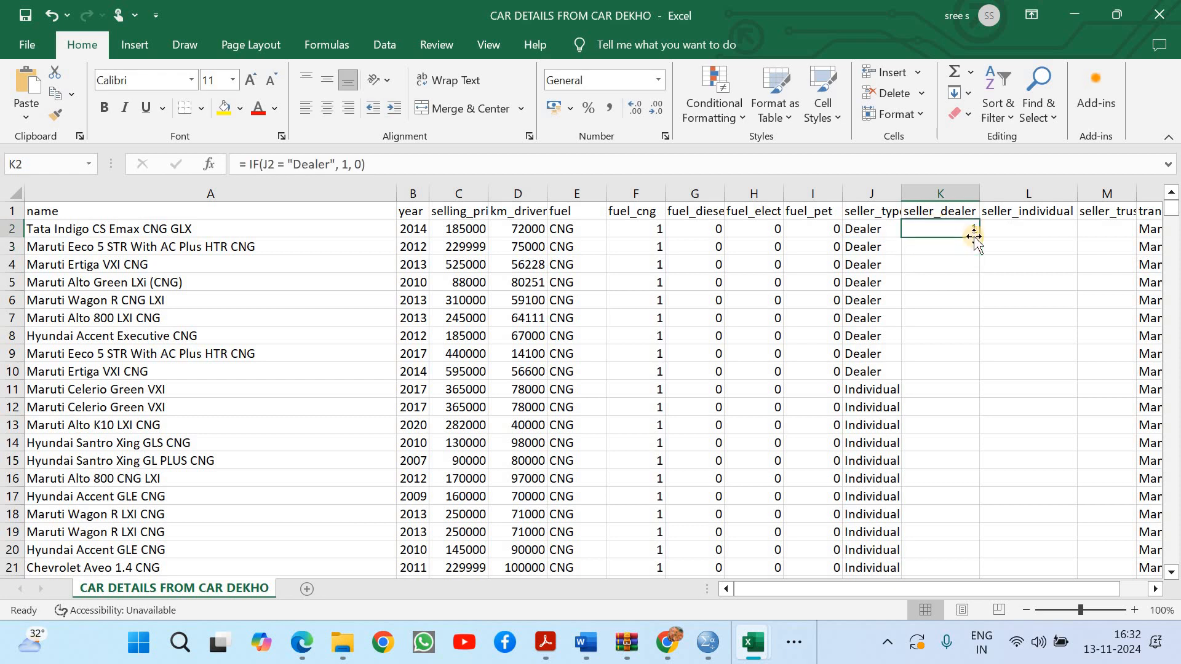
double_click(984, 236)
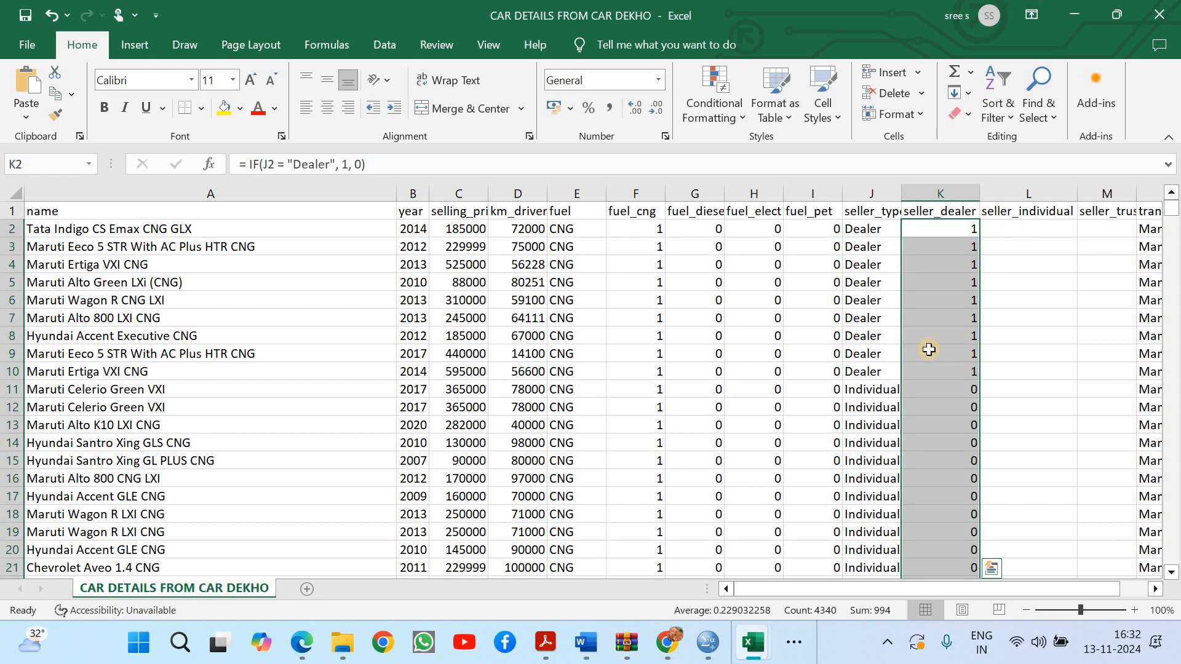
Copy the IF formula from K2 into L2 under the seller_individual header
click(866, 387)
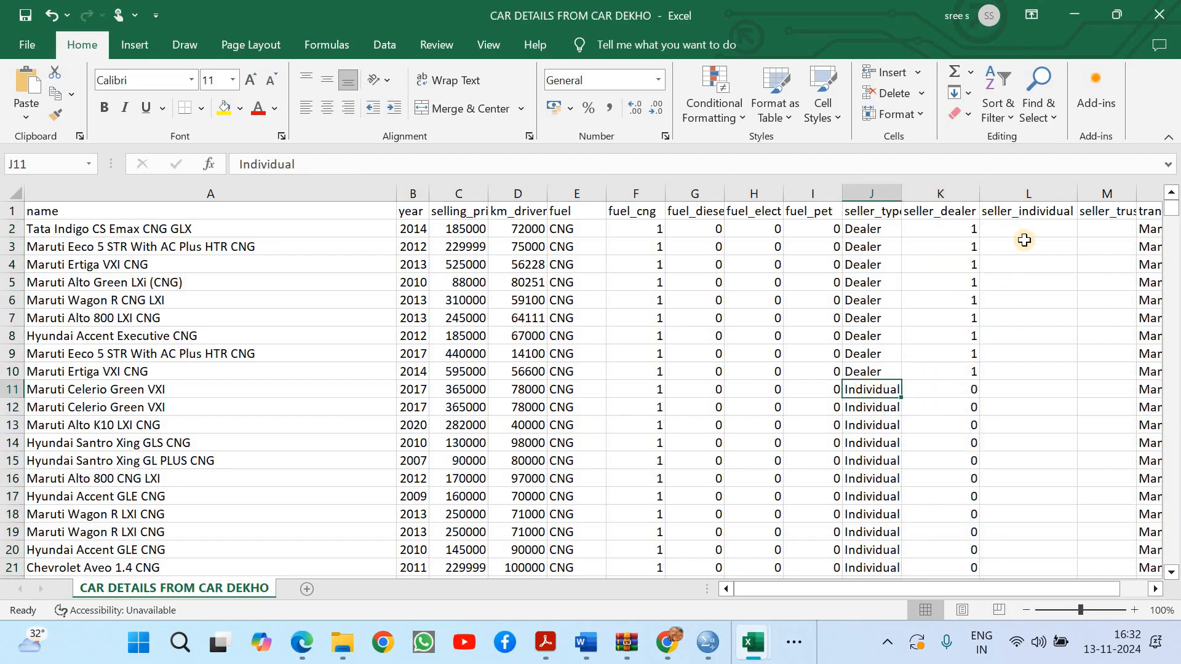
click(987, 228)
click(976, 229)
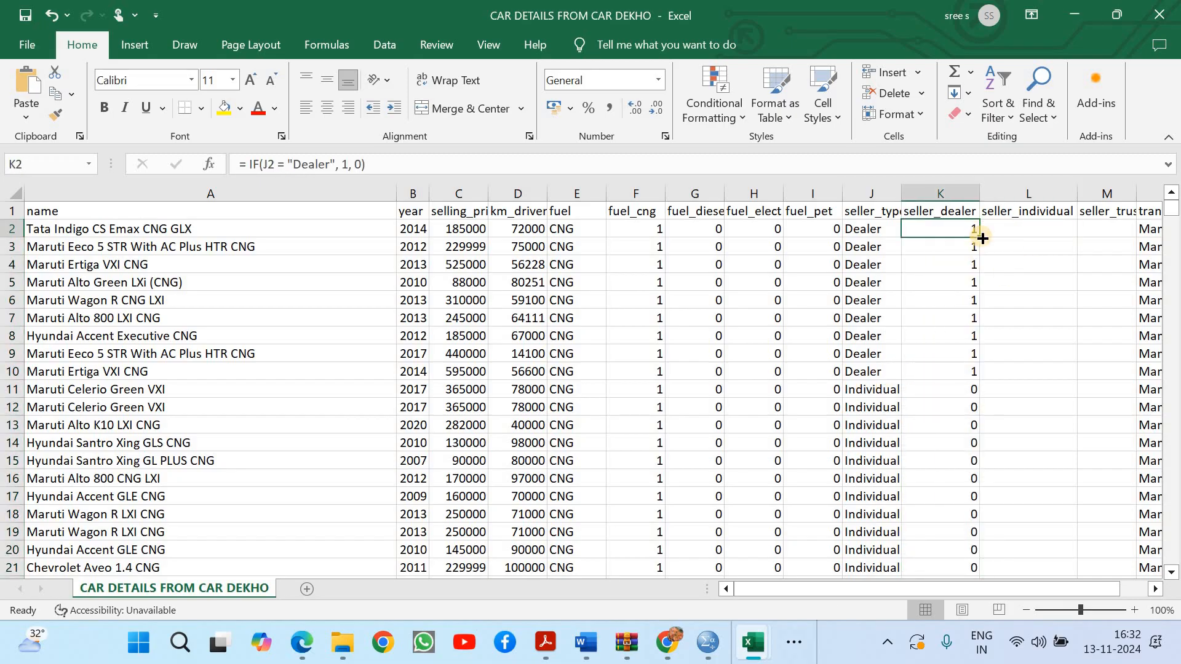
drag(982, 238, 1066, 232)
Change the formula in L2 to = IF(J2 = "Individual", 1, 0) and fill it down the whole seller_individual column
double_click(1038, 229)
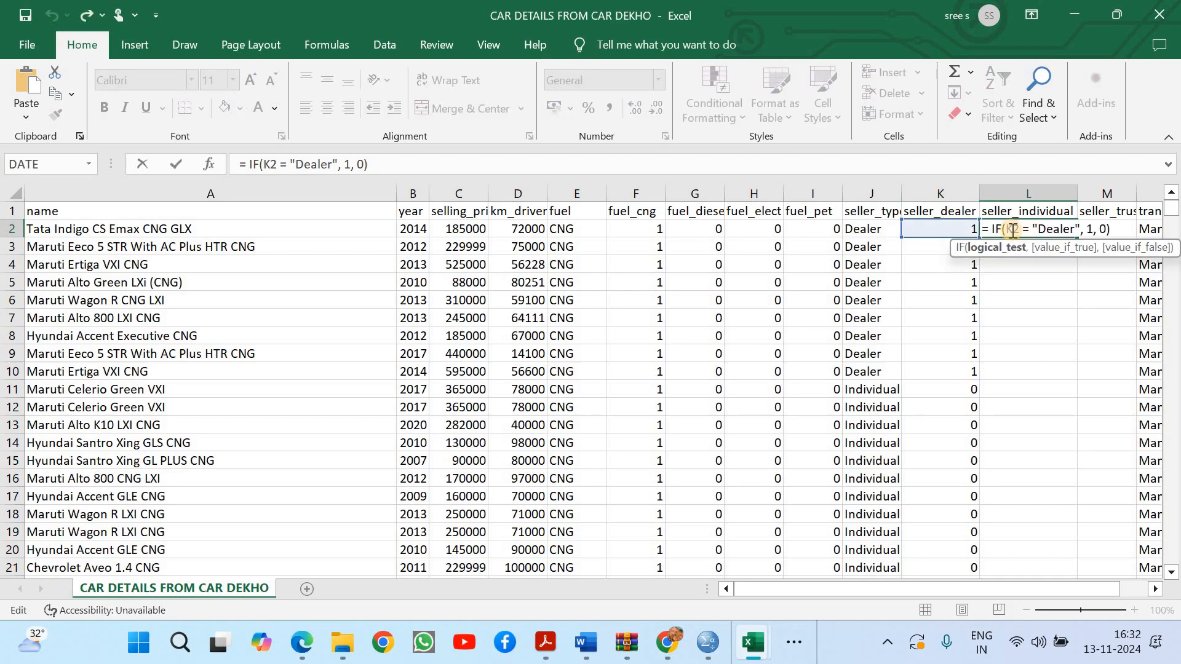
double_click(1011, 230)
text(J2)
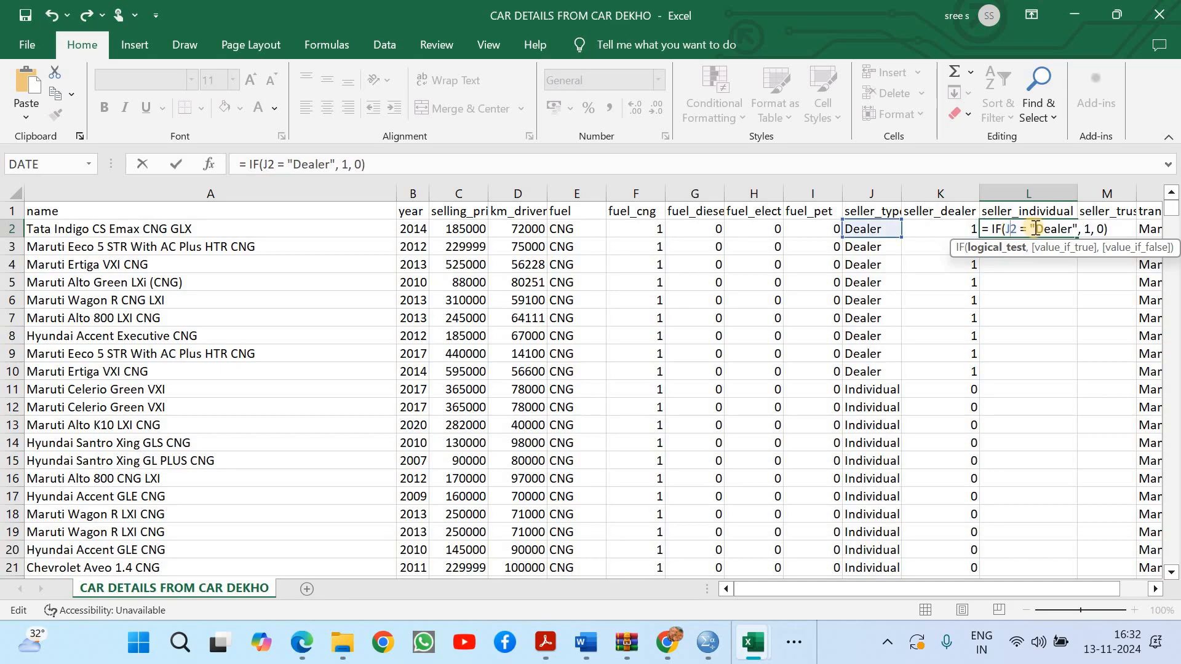
drag(1036, 229, 1073, 228)
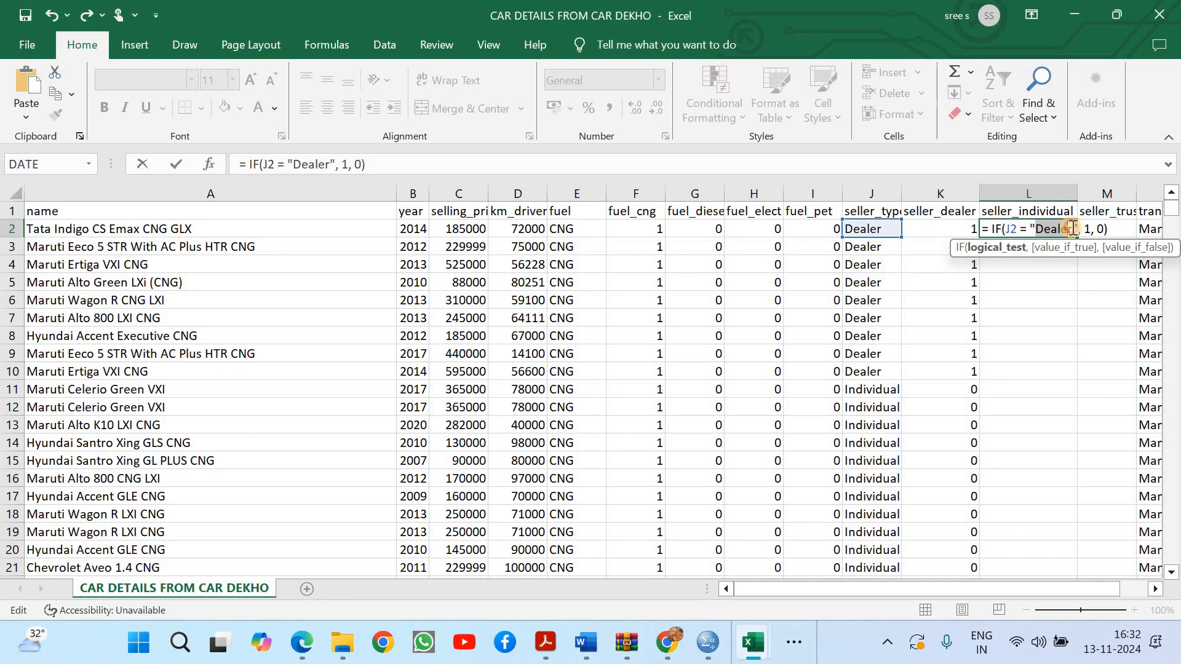
key(BackSpace)
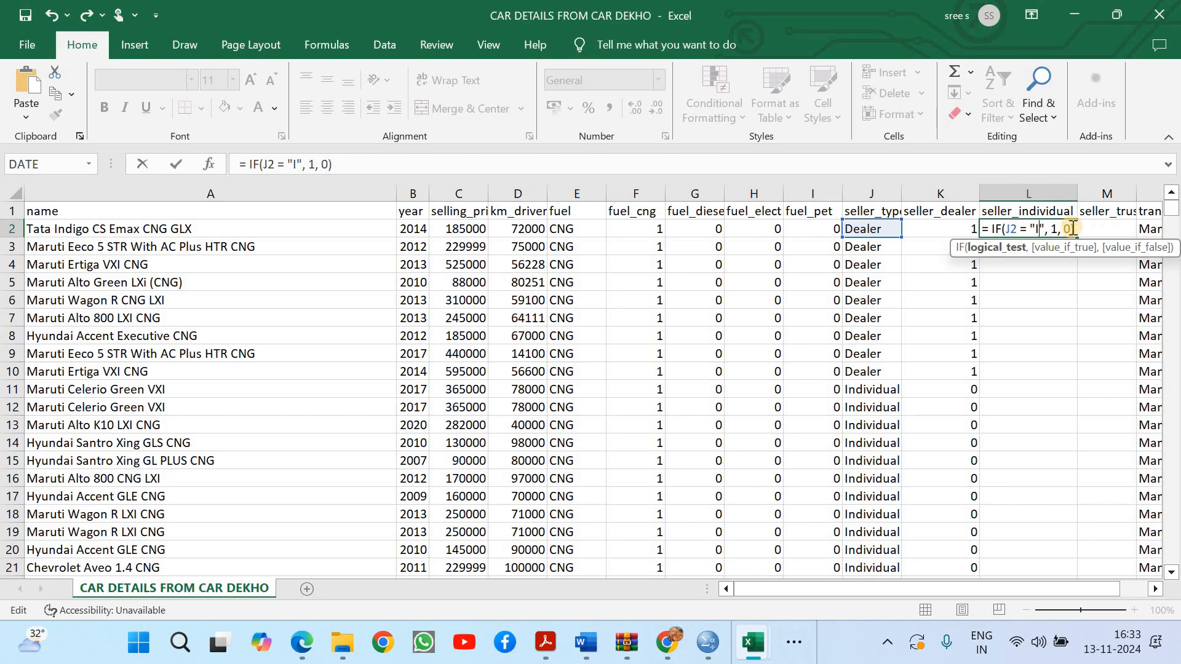
text(Individual)
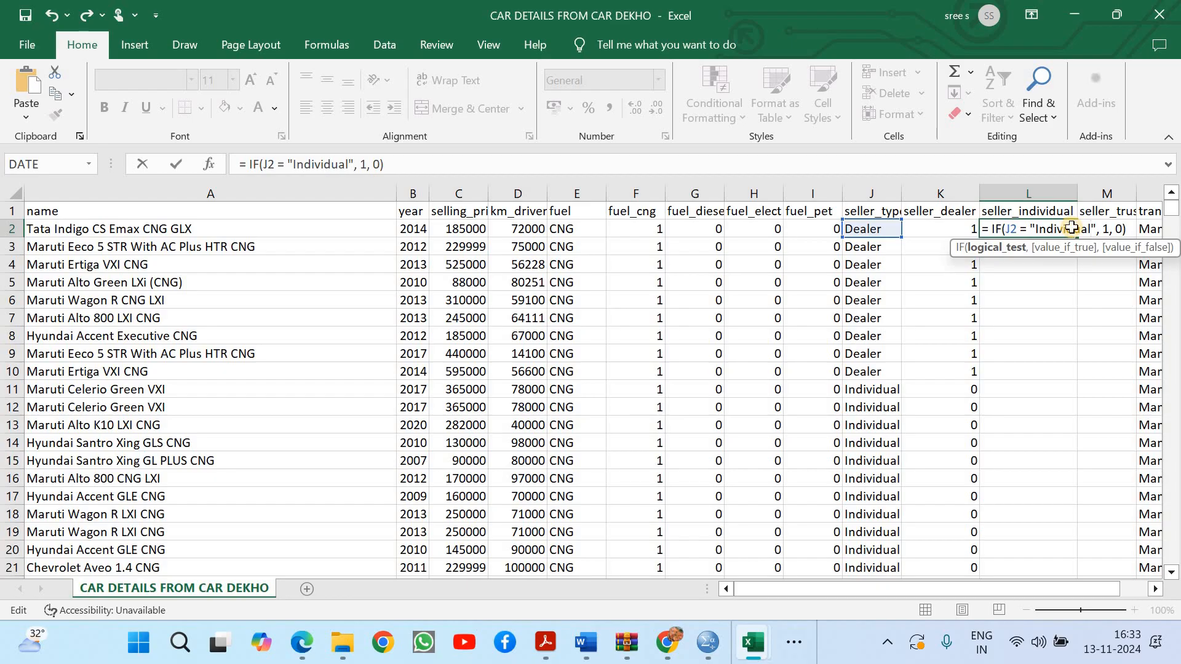
key(ctrl+Return)
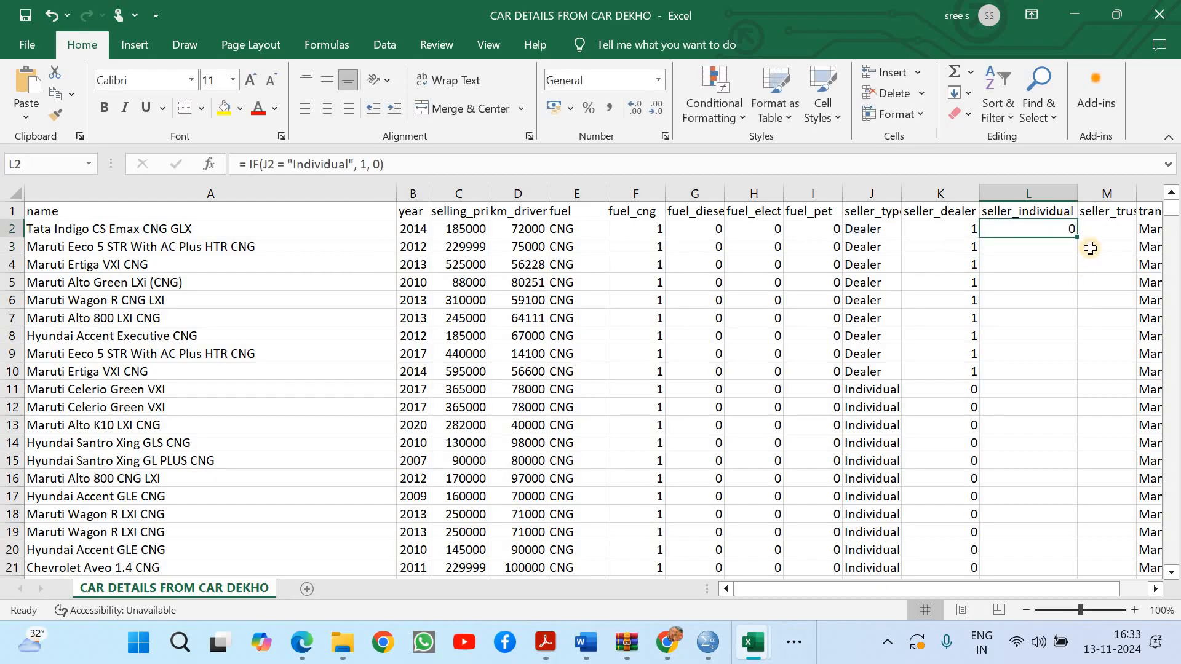
double_click(1078, 236)
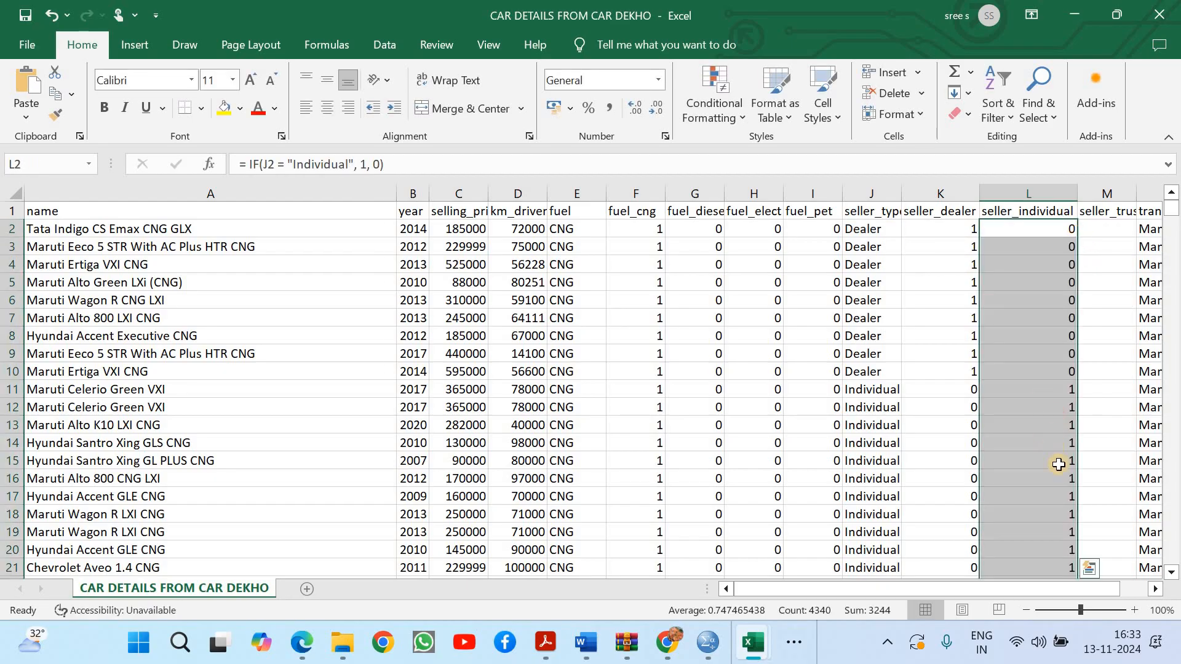
Widen column M to show its full seller_trust header and copy the IF formula from L2 into M2
click(1155, 588)
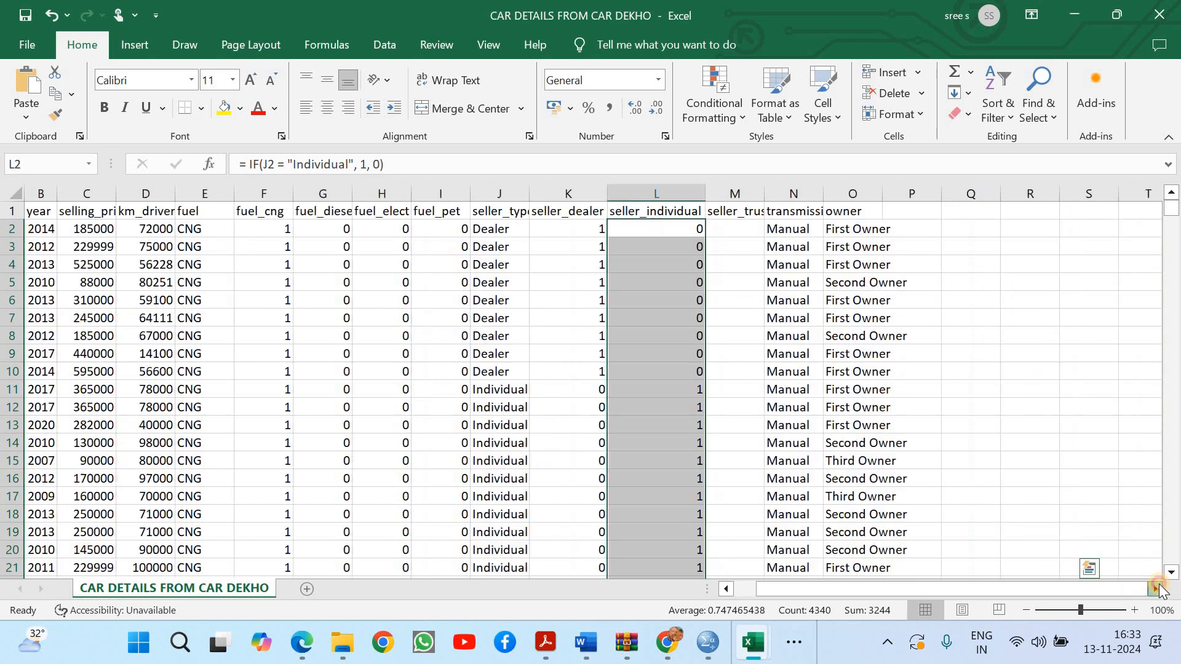
click(1155, 588)
drag(727, 192, 741, 192)
click(716, 231)
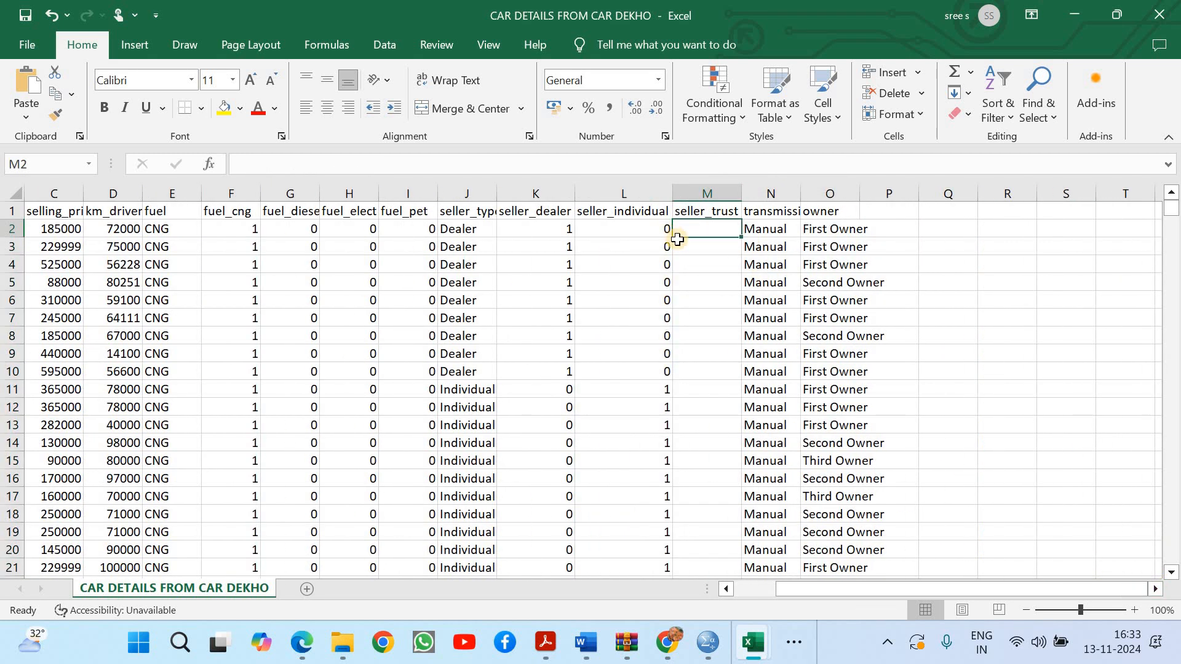
click(665, 231)
drag(672, 238, 713, 228)
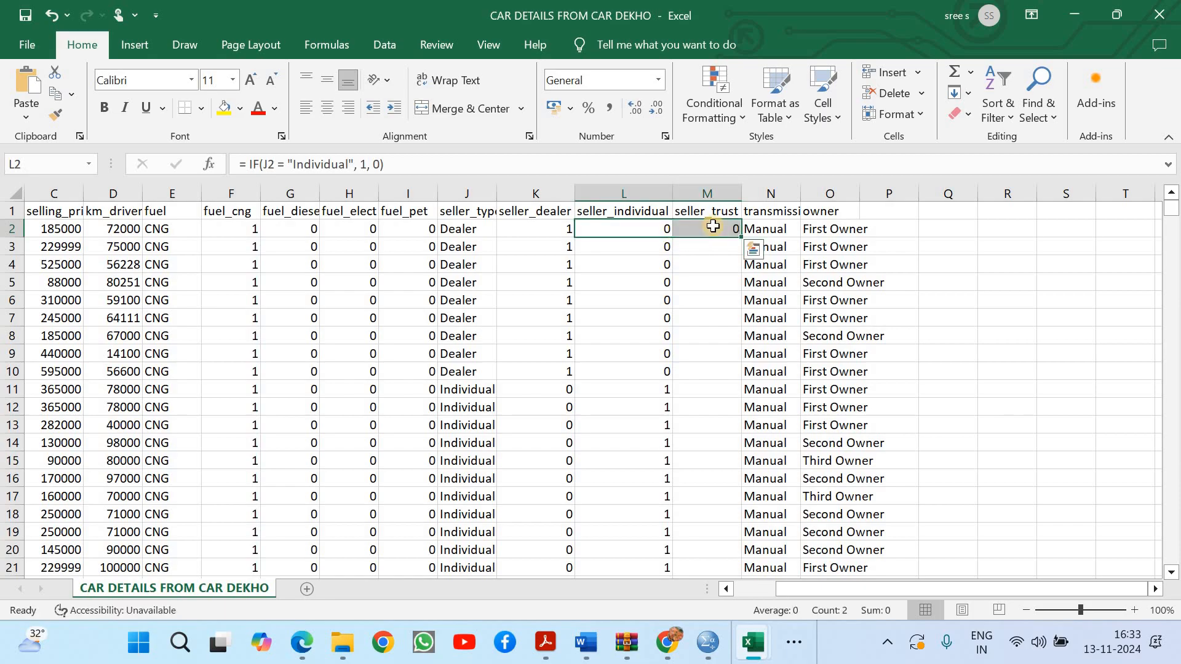
Change the formula in M2 to = IF(J2 = "Trustmark Dealer", 1, 0)
double_click(713, 227)
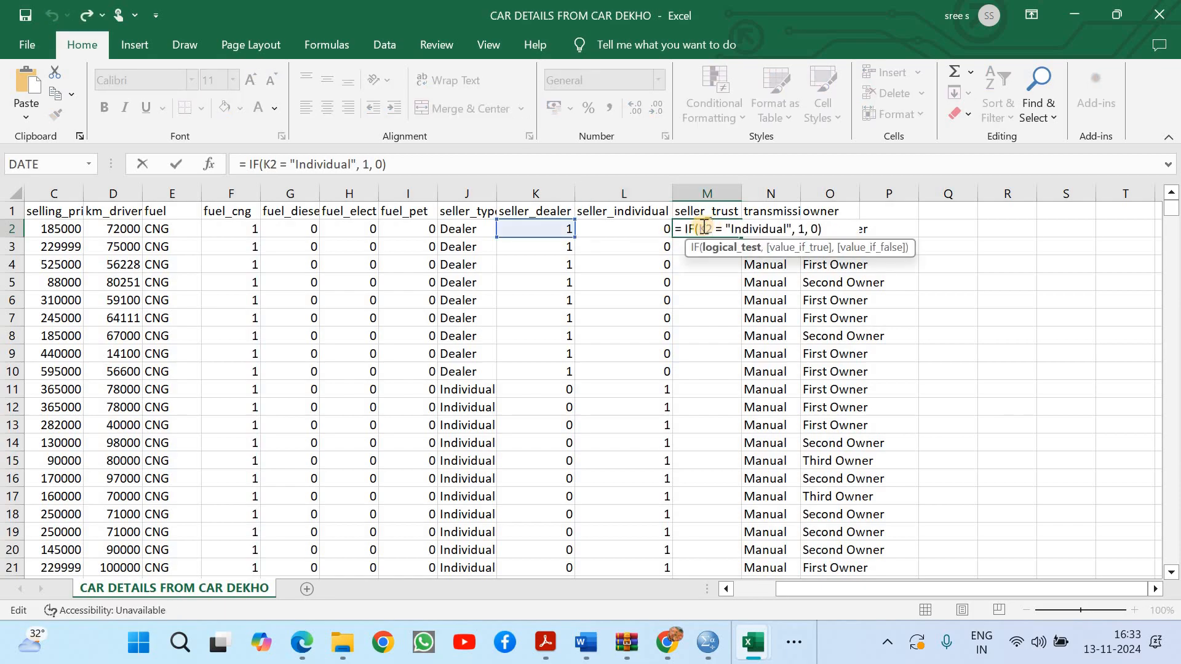
key(BackSpace)
text(J)
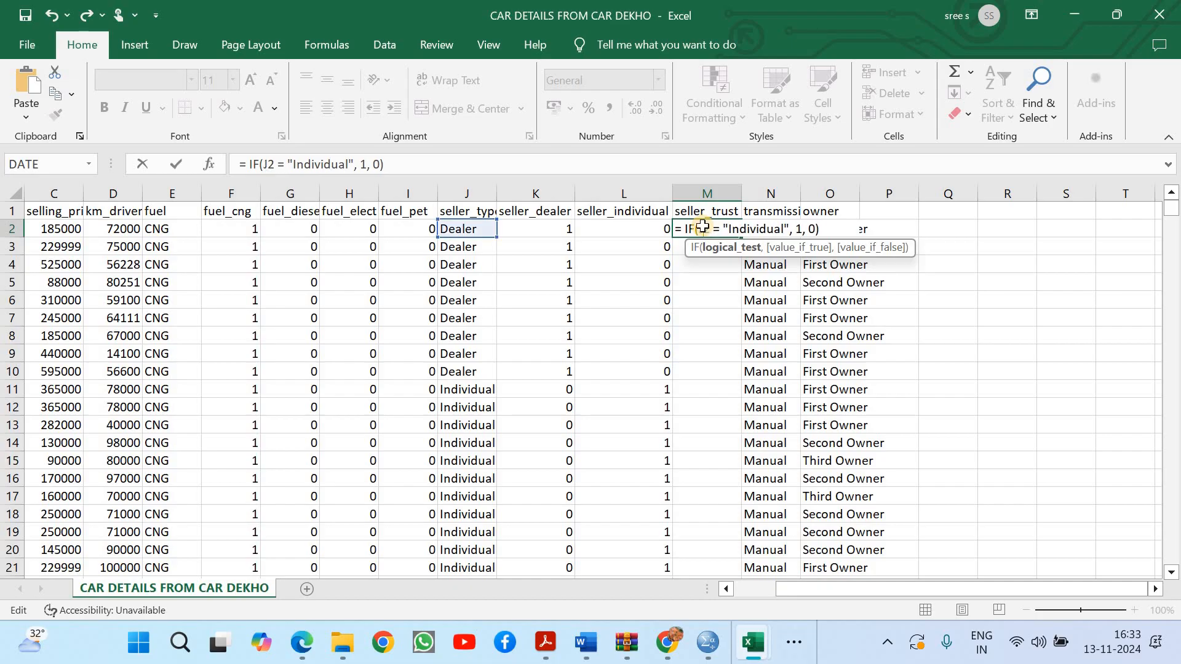
key(Return)
click(726, 228)
double_click(725, 228)
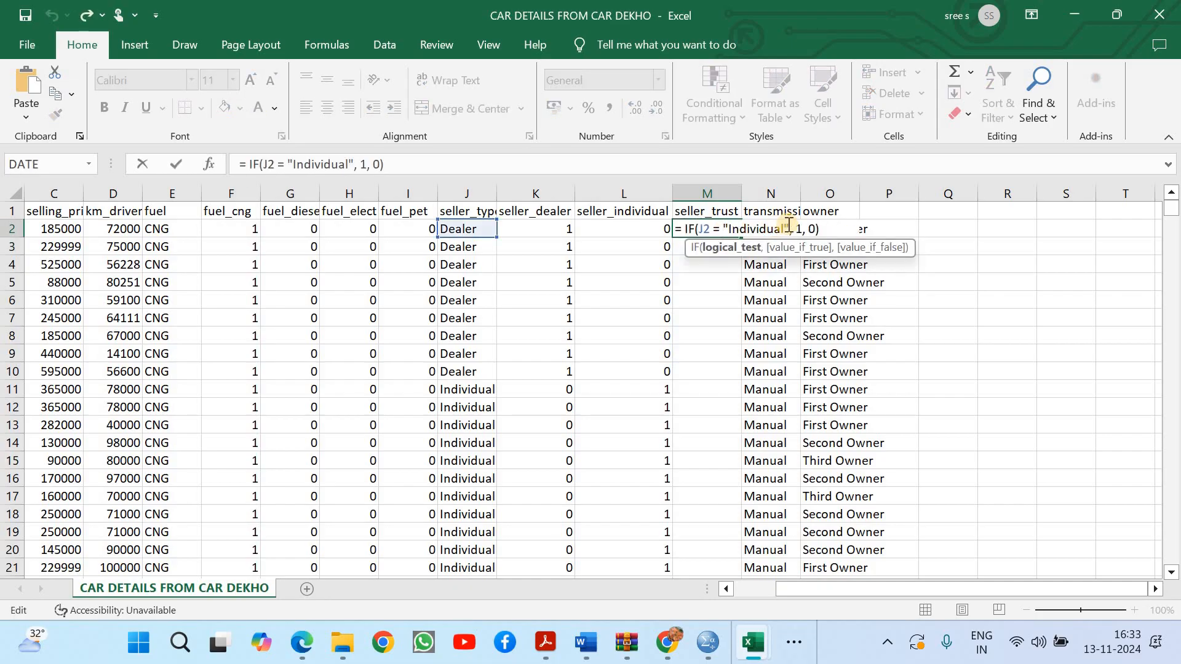
double_click(732, 228)
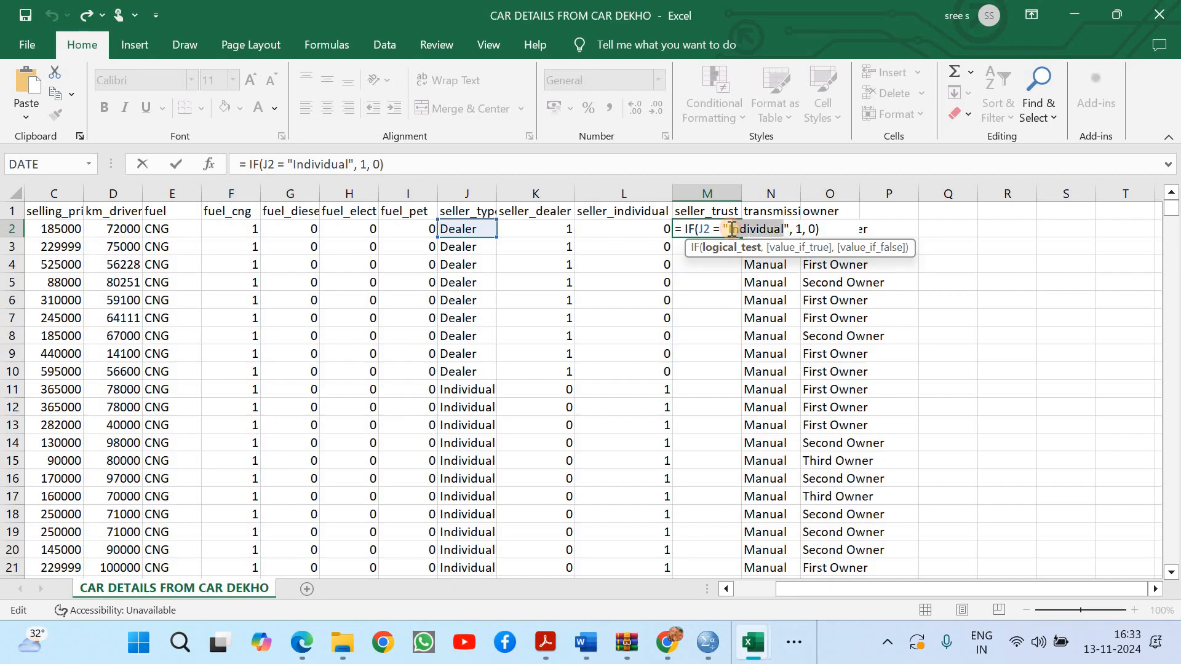
text(Trustma)
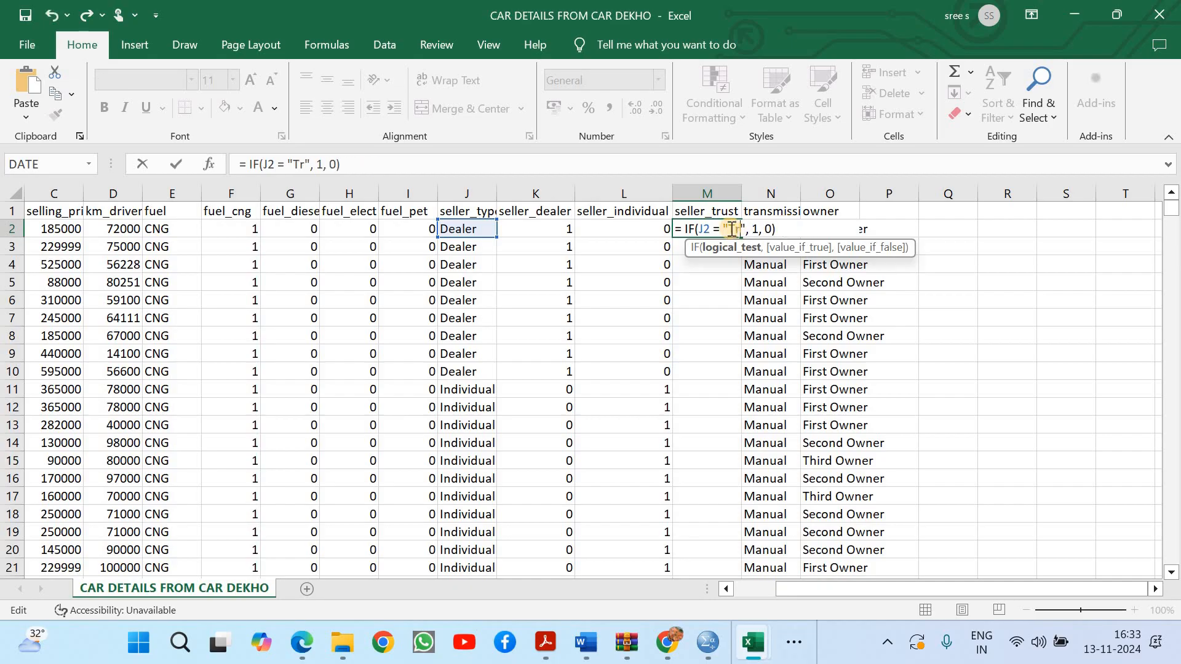
text(rk Dealer)
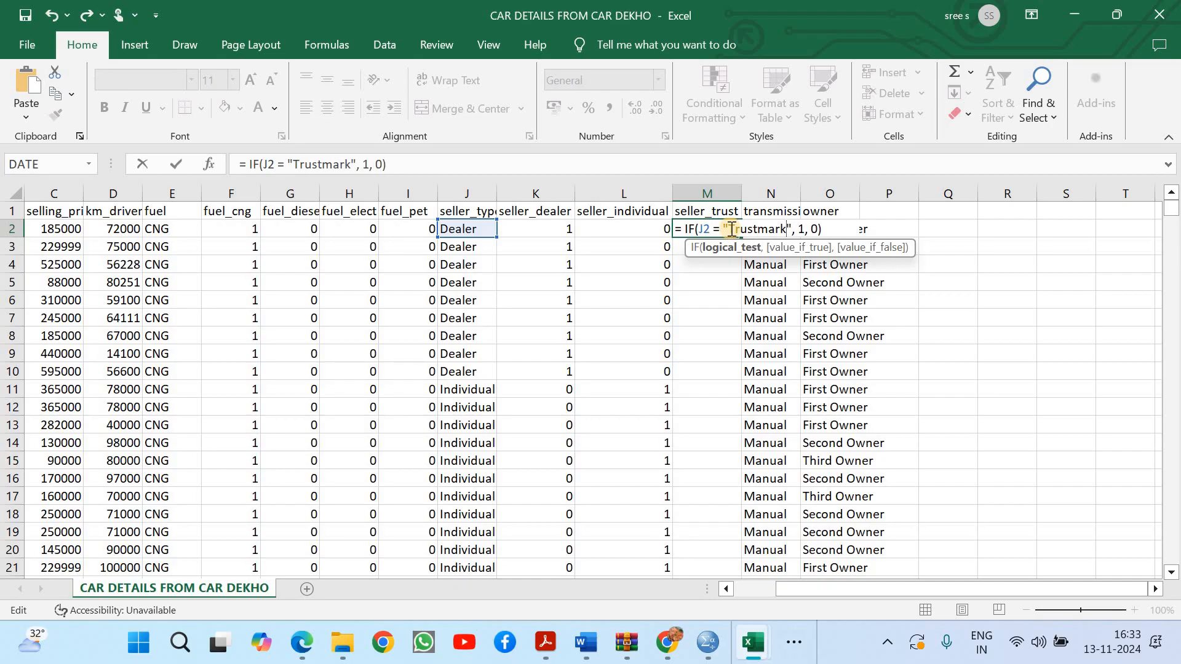
key(Return)
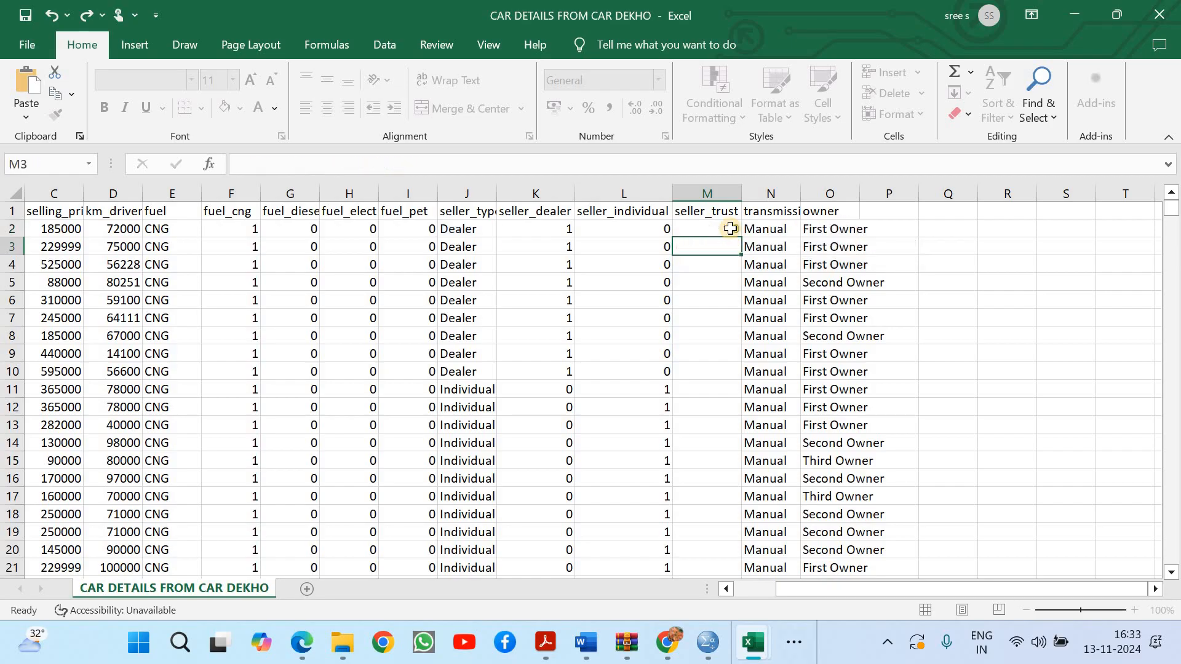
Fill the M2 formula down the whole seller_trust column and return to the first rows of the dataset
click(737, 229)
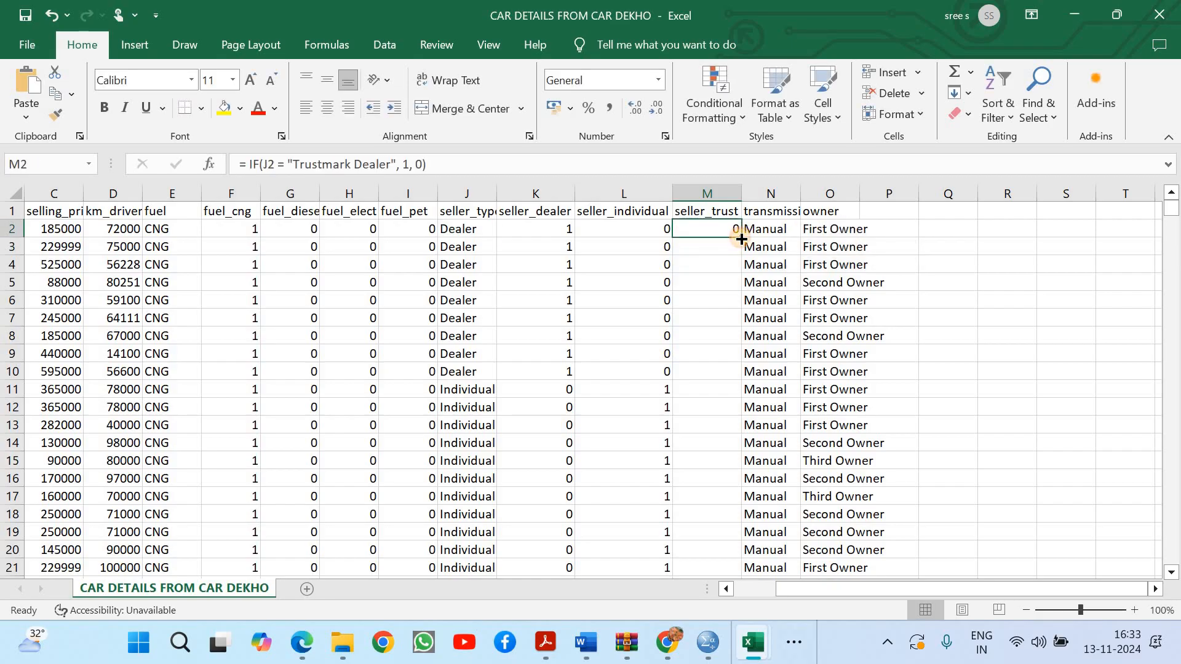
double_click(741, 238)
drag(1176, 215, 1168, 167)
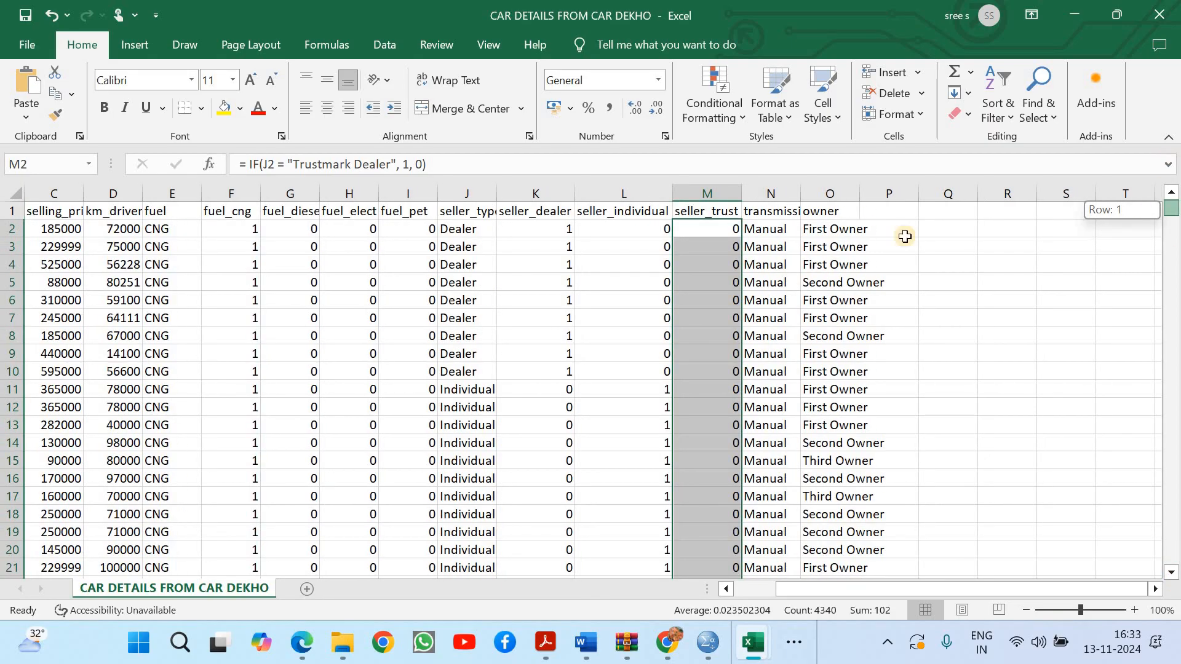
Insert two empty columns between transmission and owner, and save the workbook
right_click(813, 193)
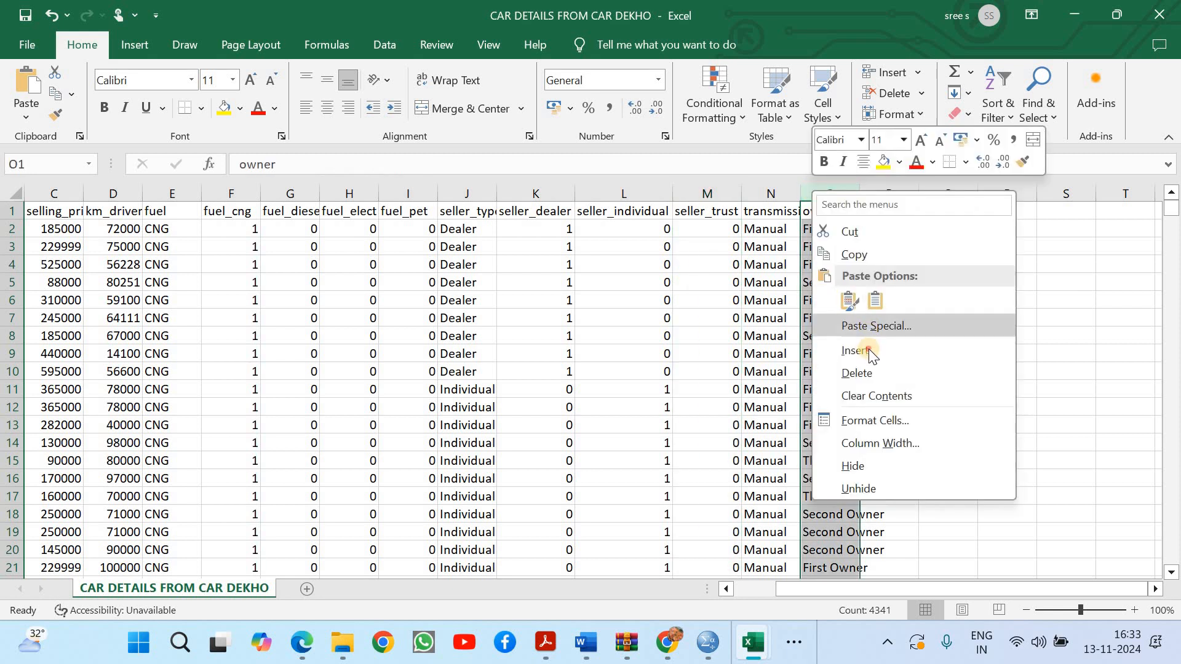
click(861, 350)
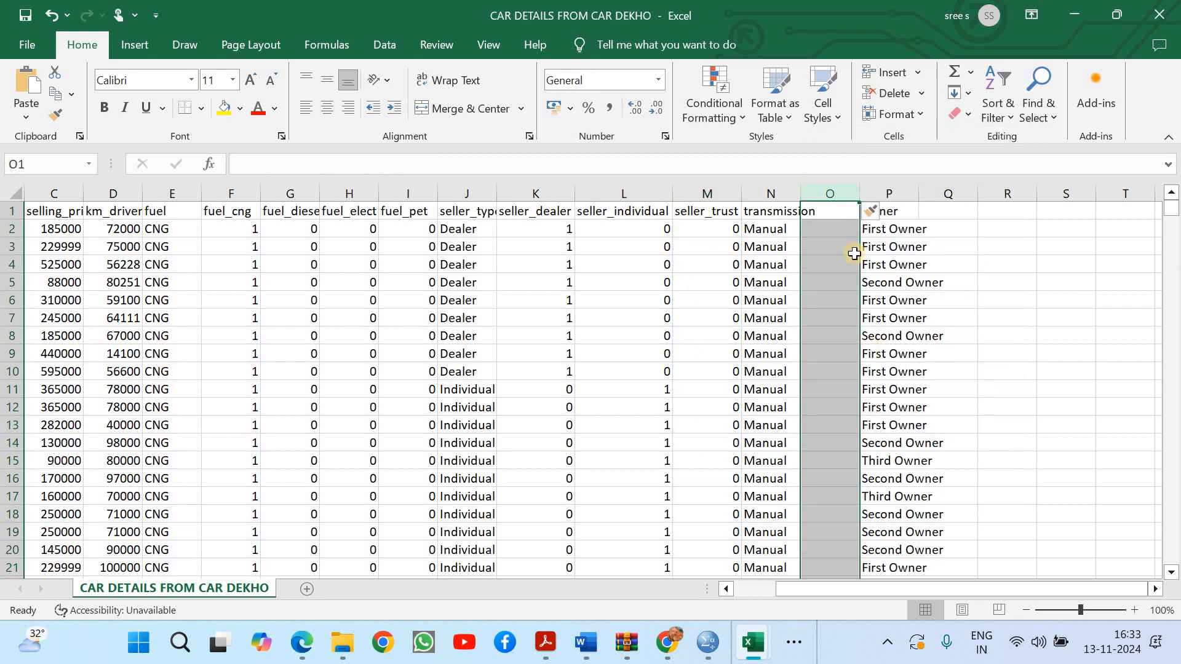
right_click(836, 193)
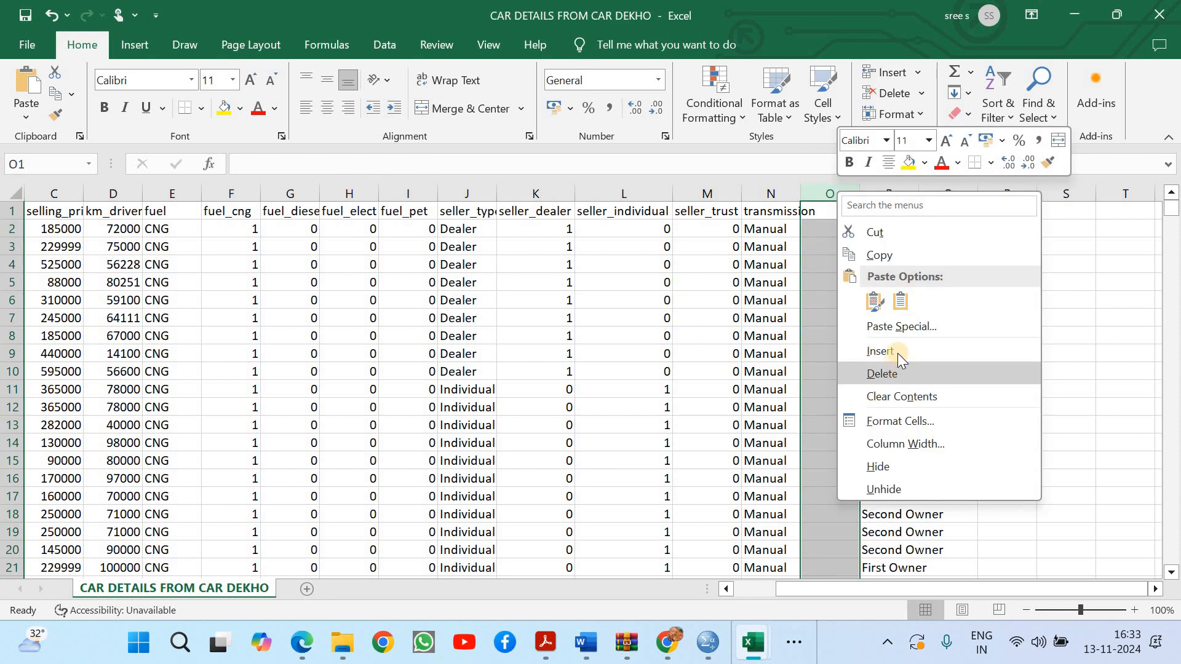
click(898, 350)
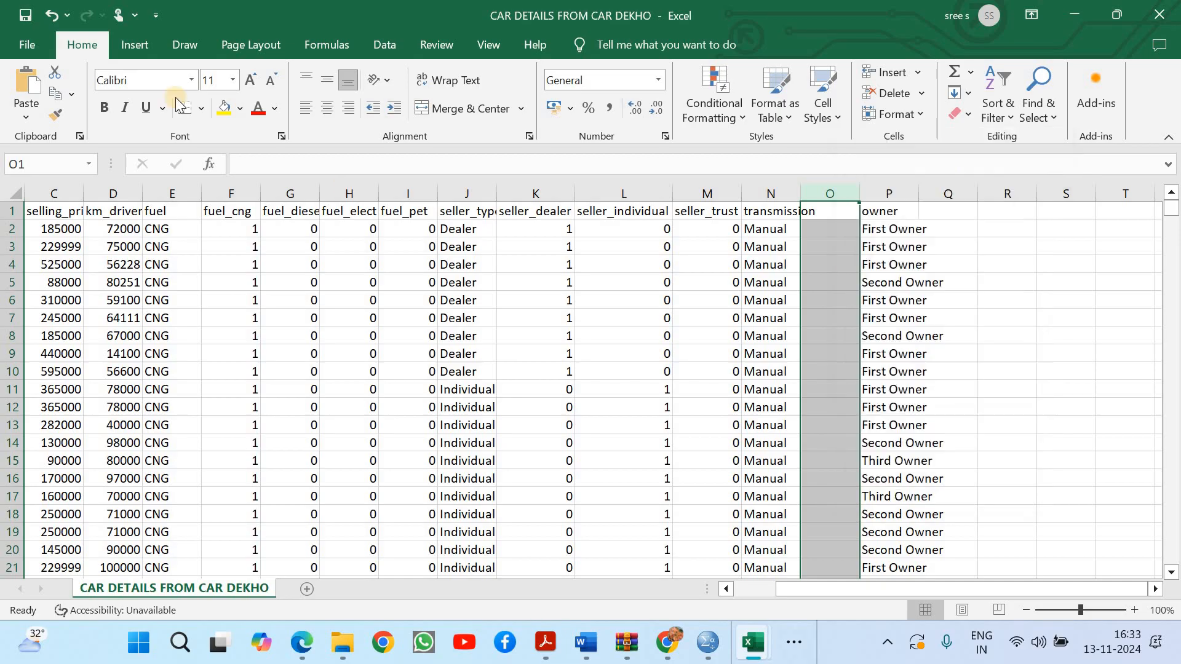
click(26, 15)
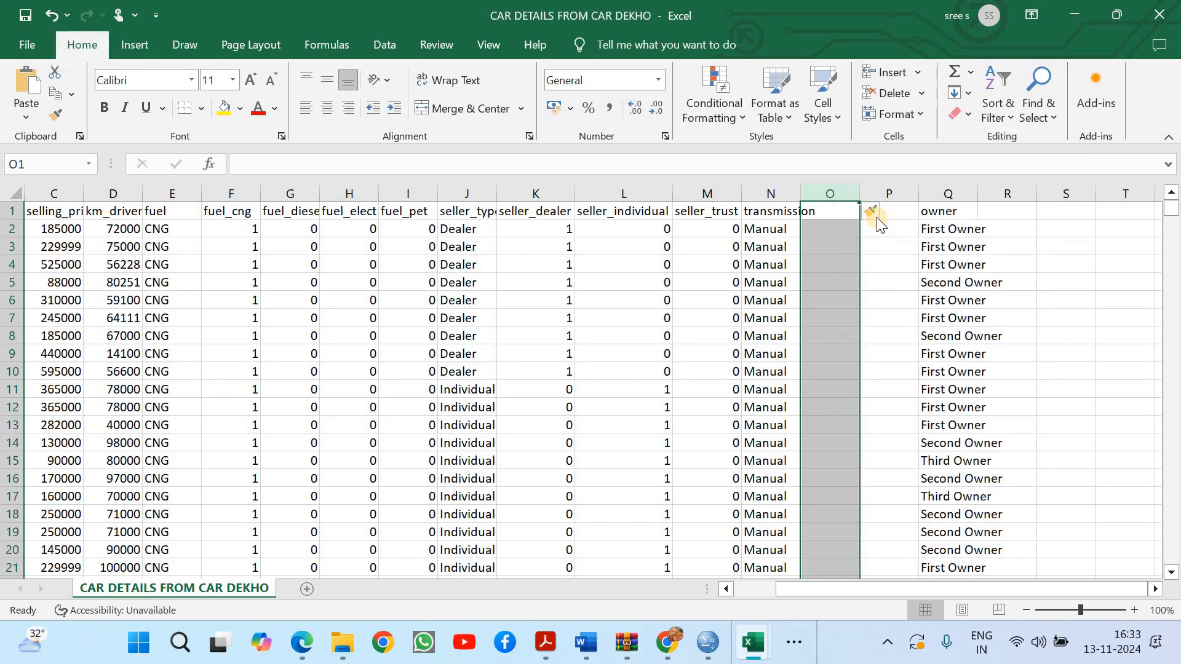
Enter the headers trans_man in O1 and trans_auto in P1, and widen column O to fit its header
click(835, 212)
text(tran)
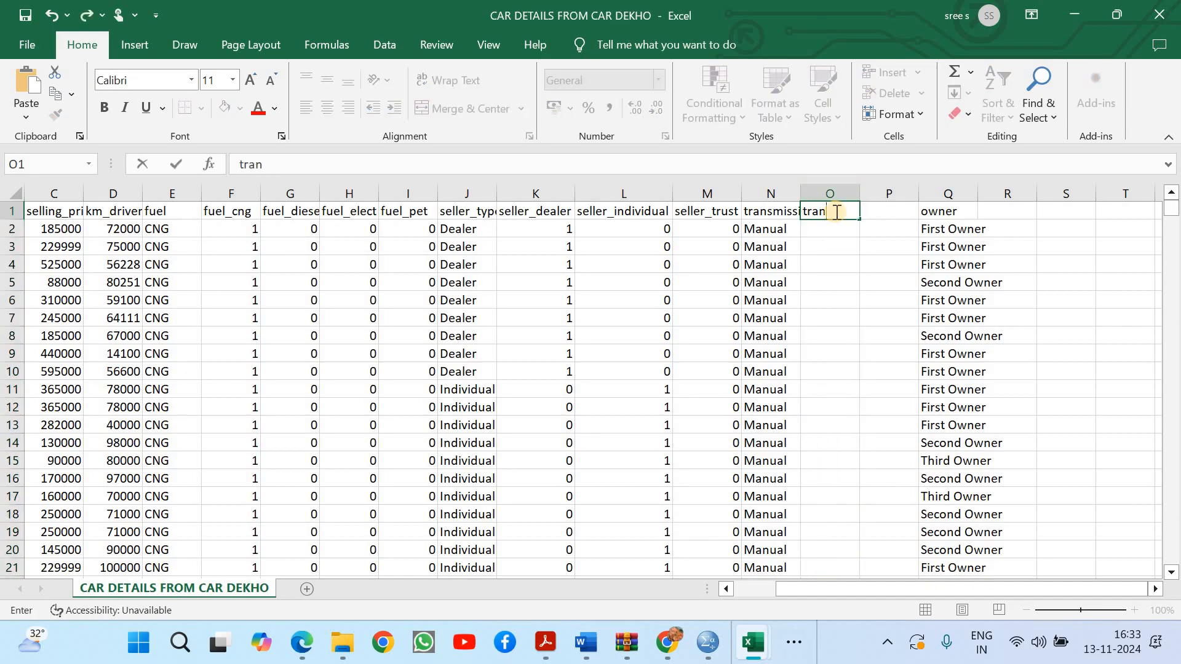
text(s_man)
click(863, 263)
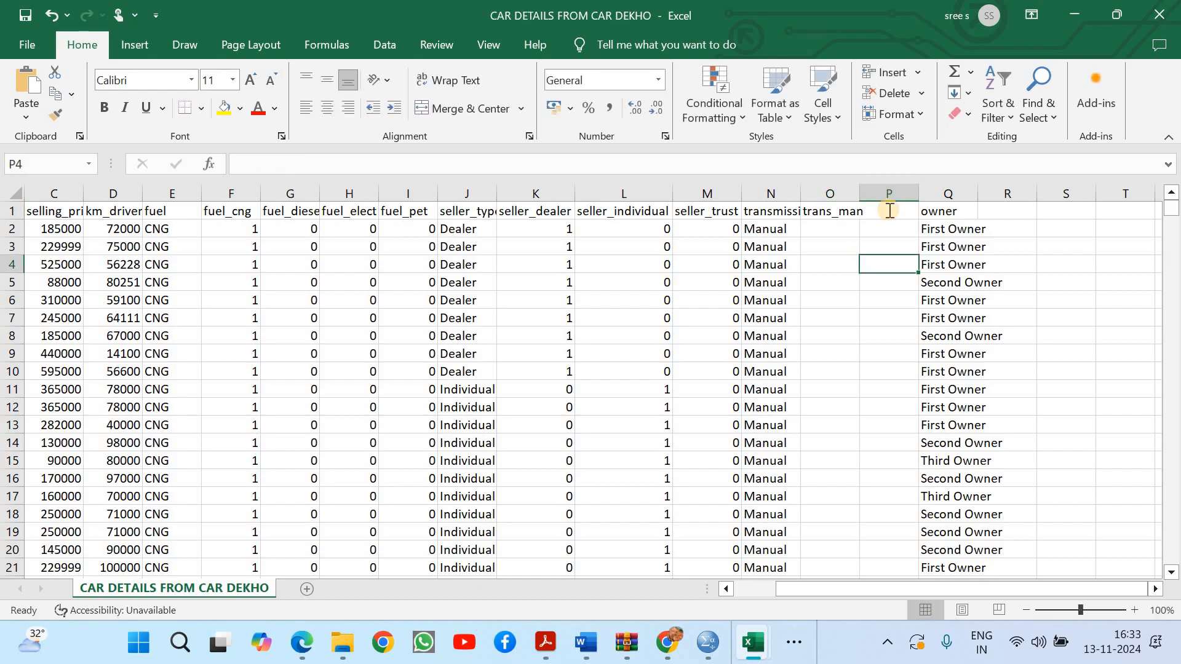
click(888, 210)
text(trans_a)
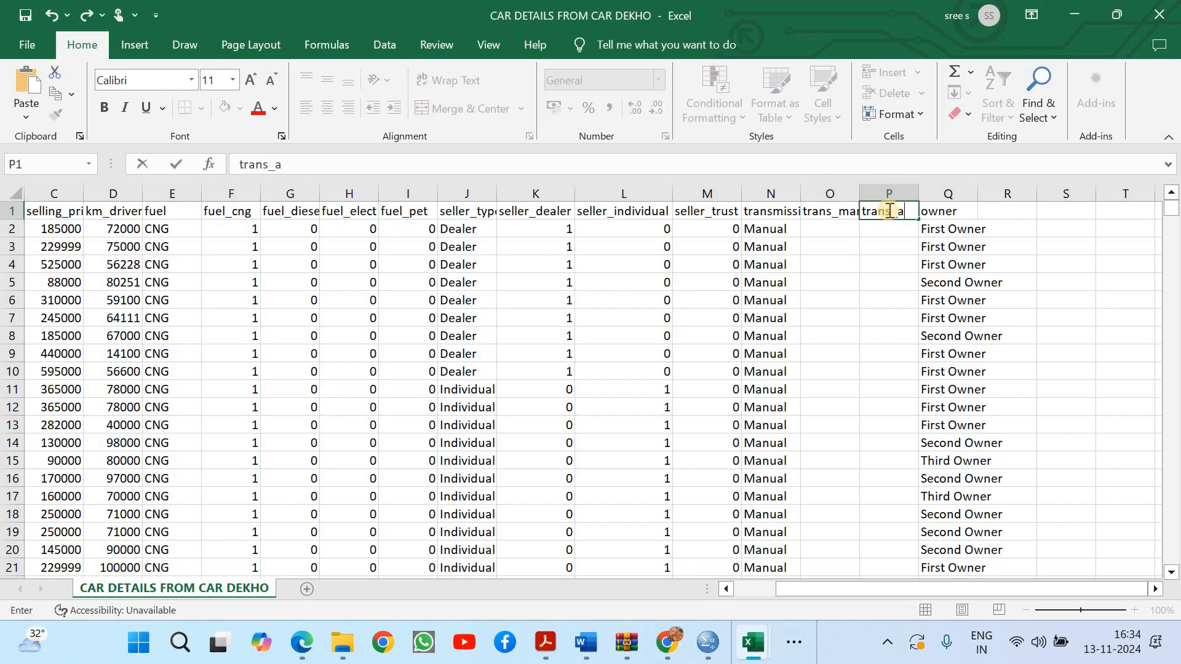
text(uto)
click(883, 318)
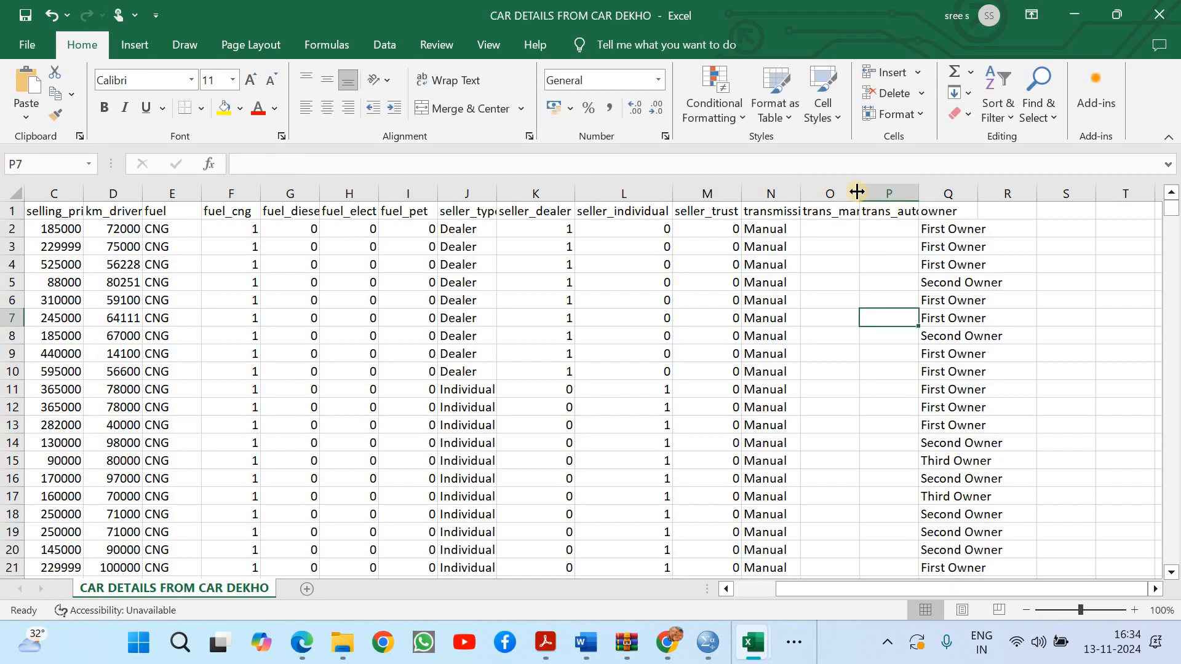
drag(856, 187, 865, 187)
Enter the formula = IF(N2 = "Manual", 1, 0) in O2 under the trans_man header
click(845, 229)
text(= if)
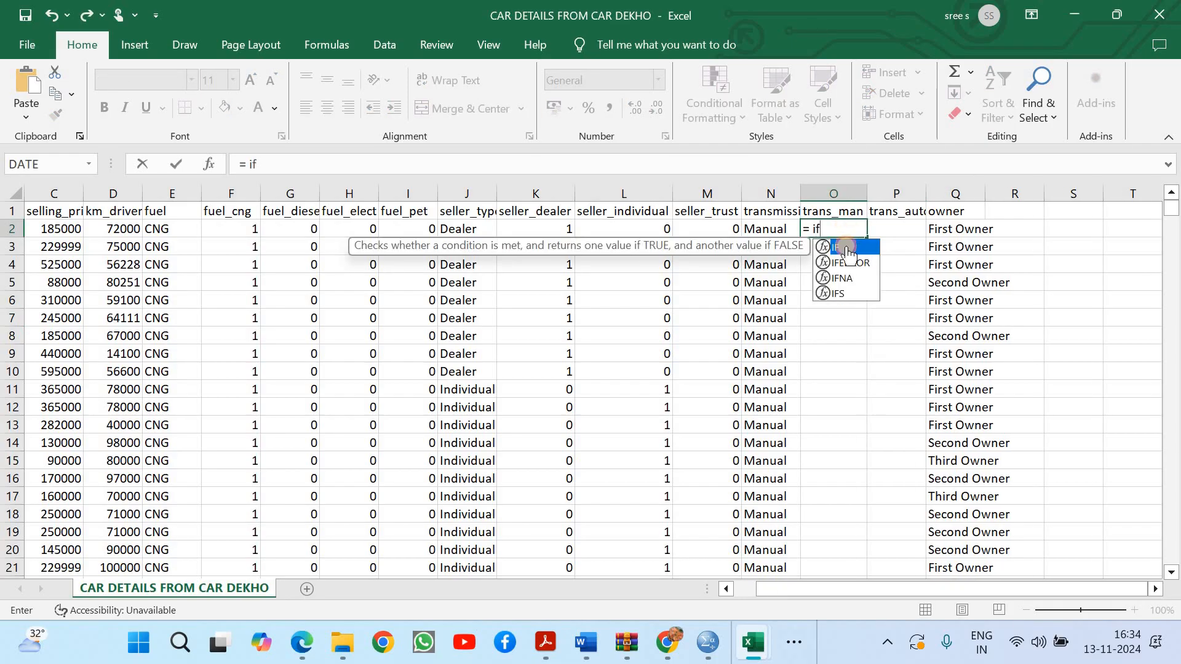
double_click(846, 246)
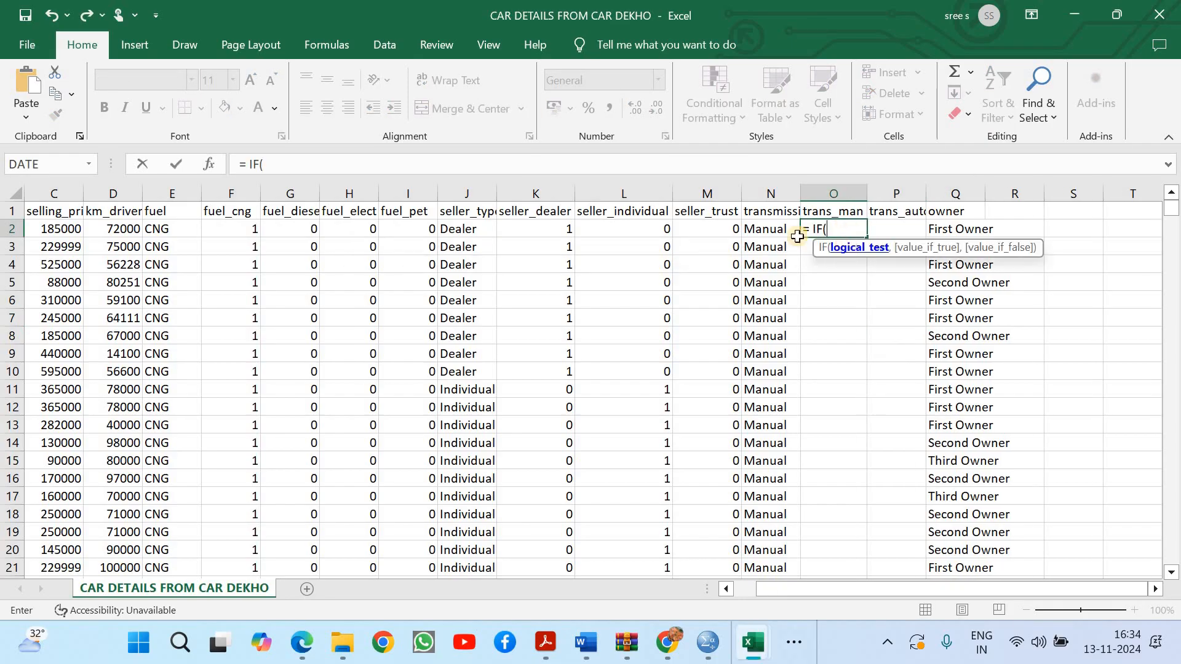
click(776, 229)
text(=)
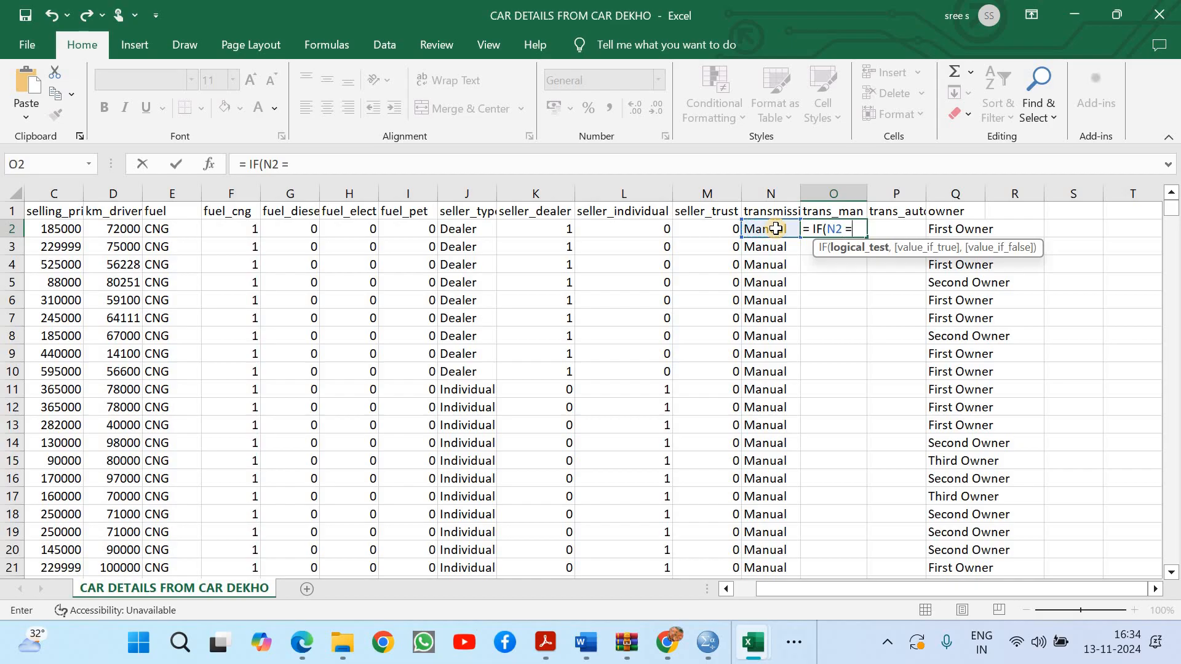
text( "Ma)
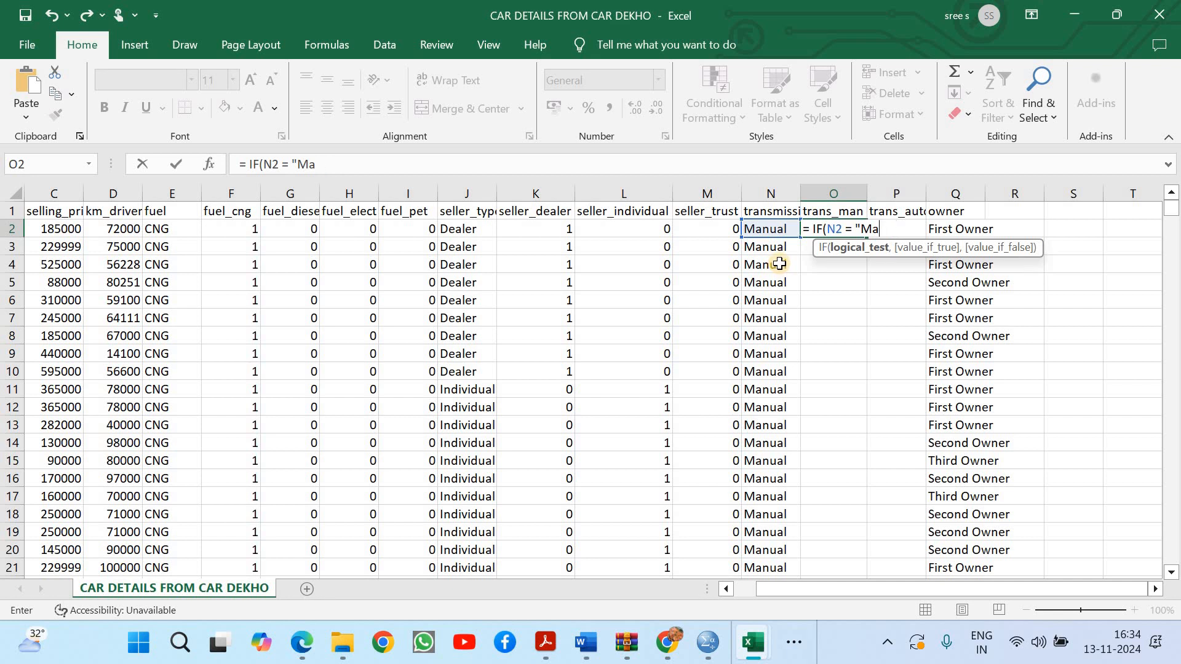
text(nual", 1)
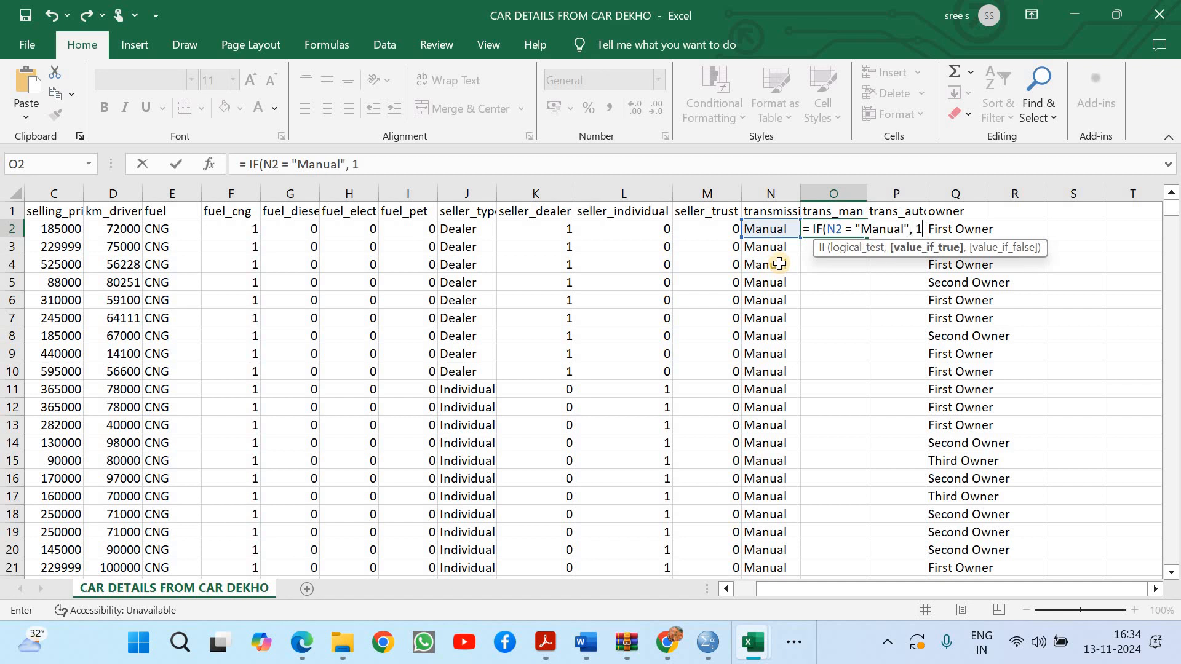
text(, 0))
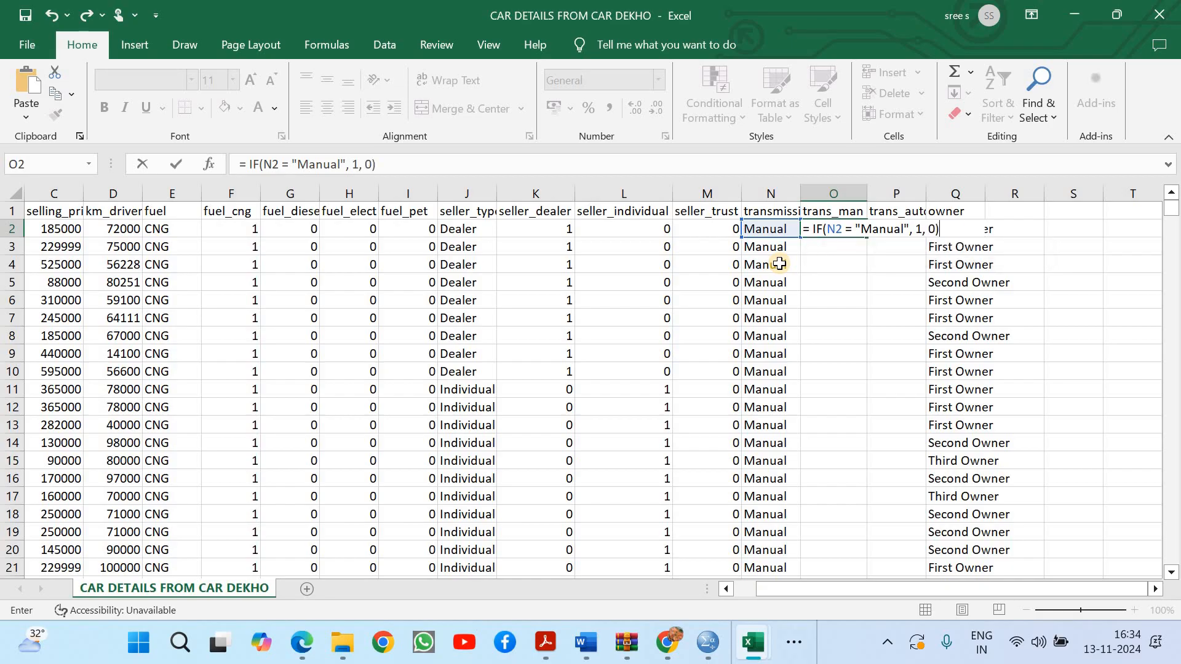
key(Return)
click(860, 232)
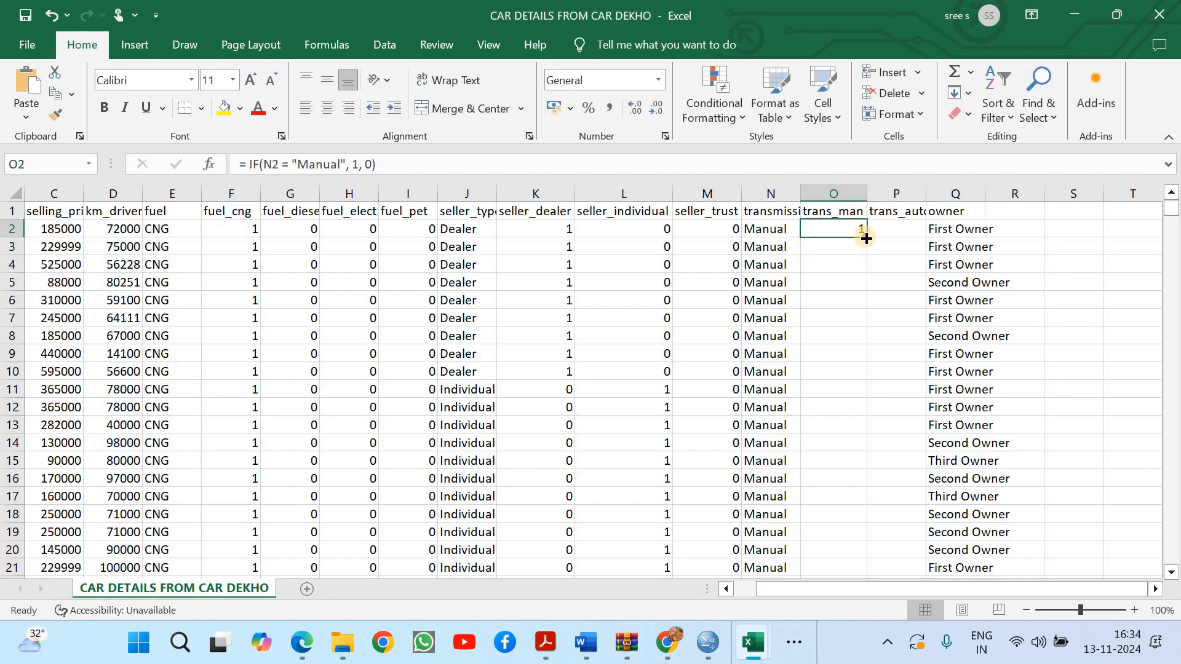
Fill the O2 formula down the whole trans_man column and copy it across into P2 under trans_auto
double_click(865, 238)
click(848, 228)
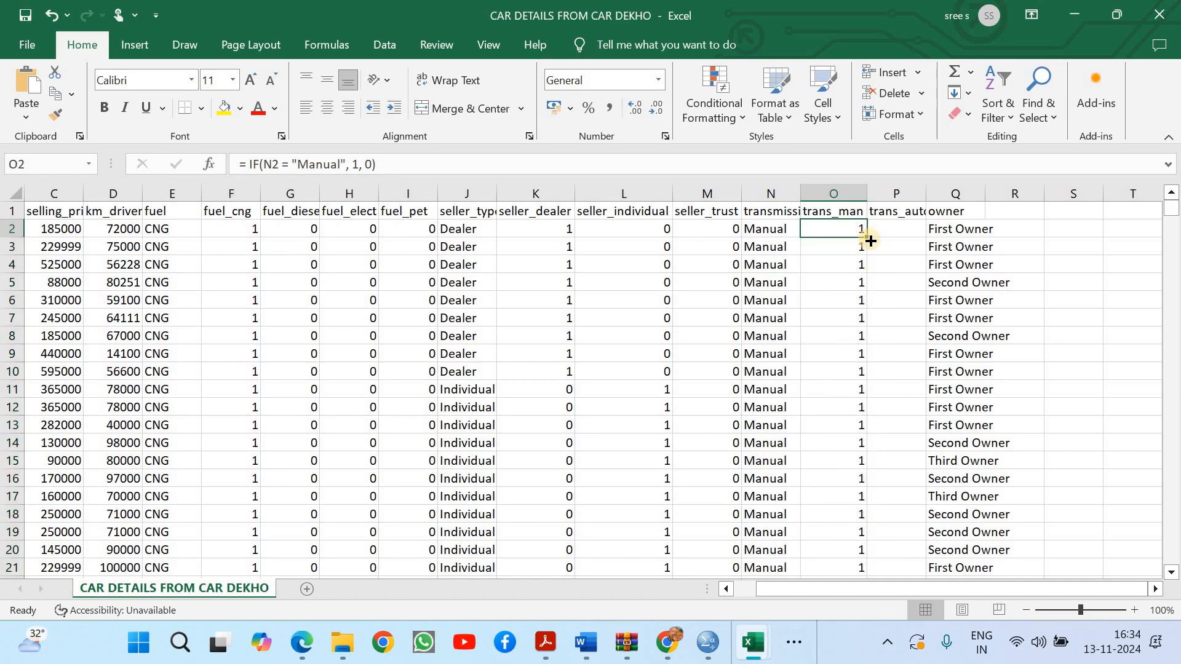
drag(868, 239, 892, 221)
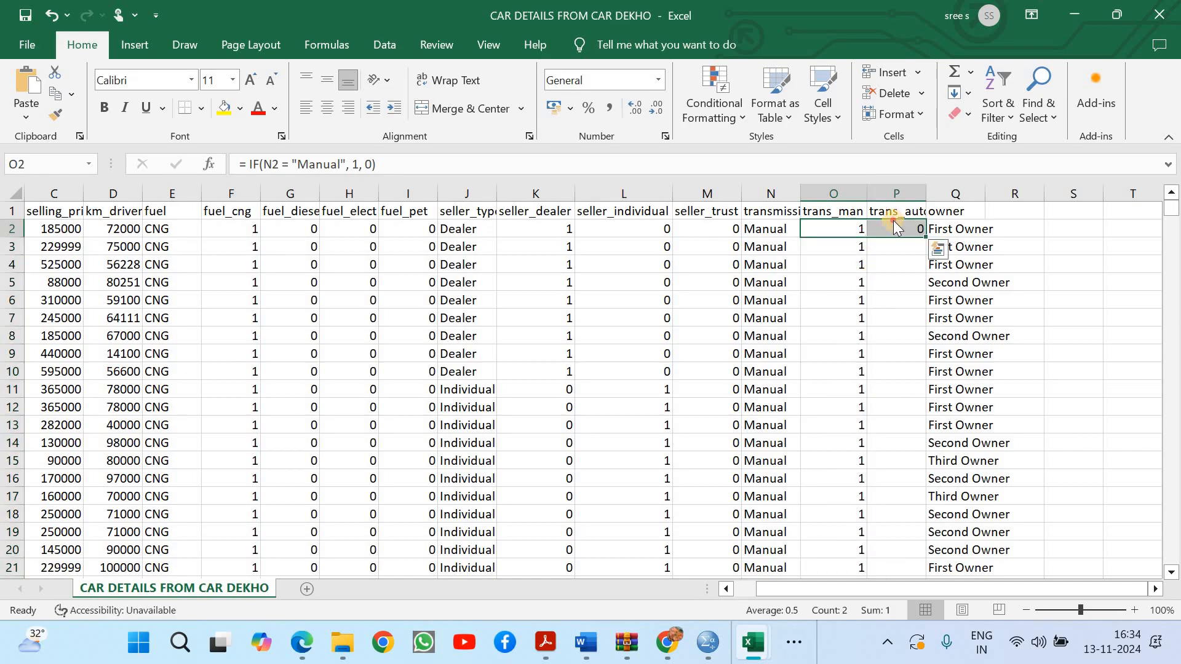
Change the formula in P2 under trans_auto to = IF(N2 = "Automatic", 1, 0)
click(892, 218)
double_click(899, 228)
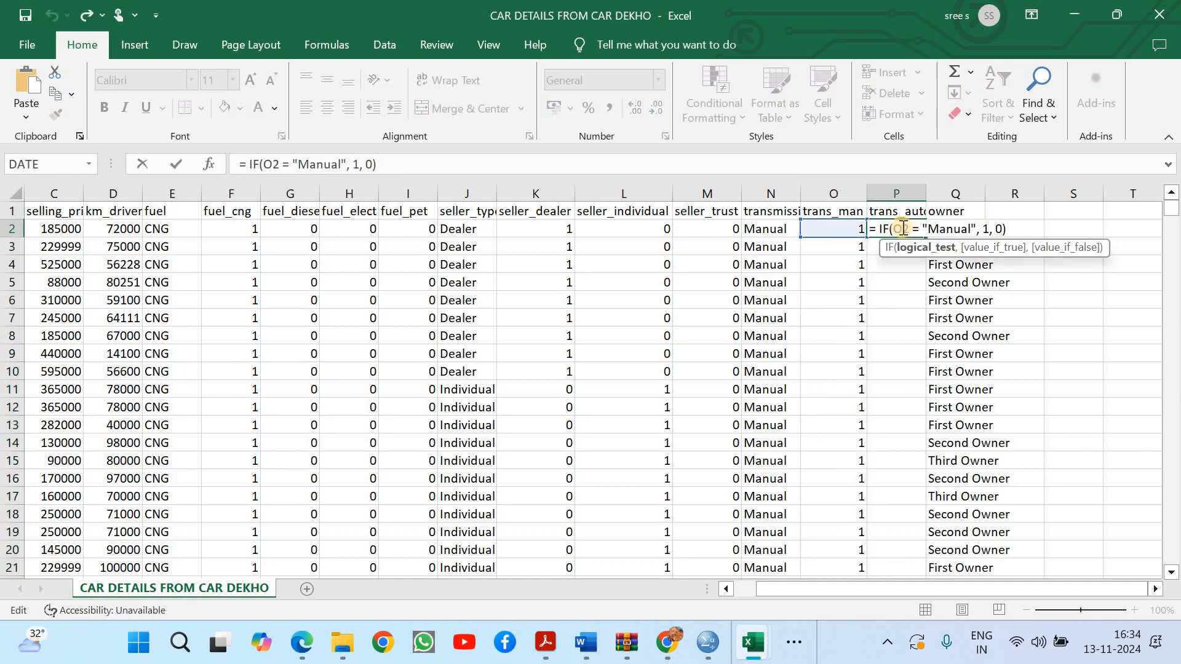
key(BackSpace)
text(N)
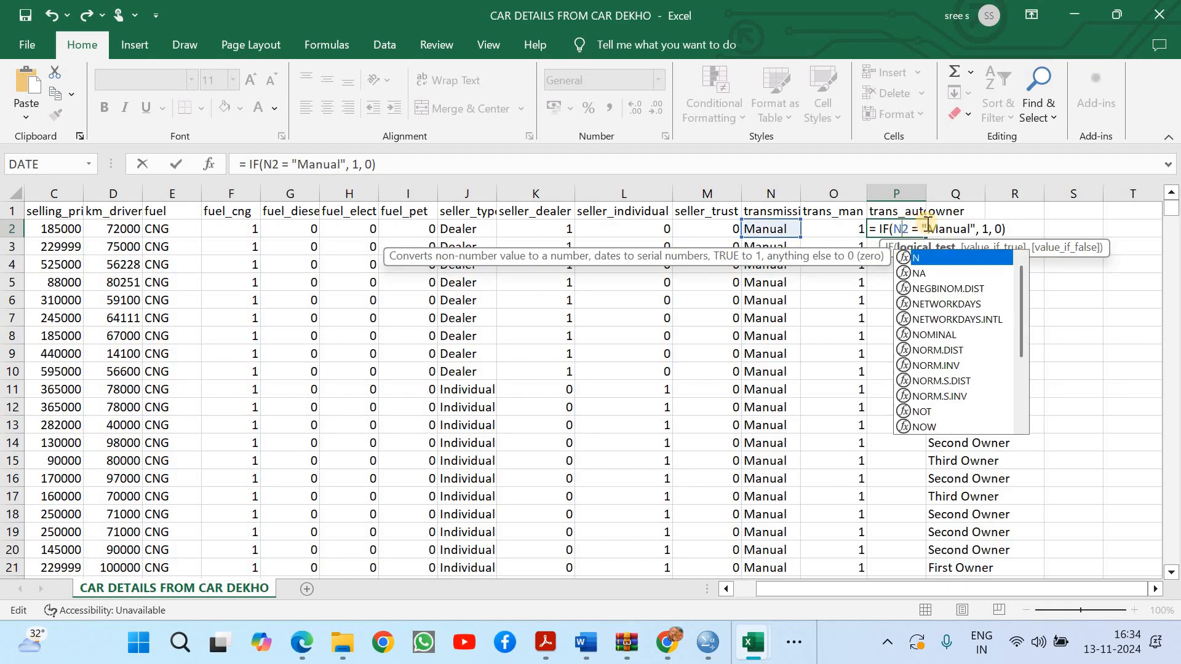
drag(926, 228, 970, 225)
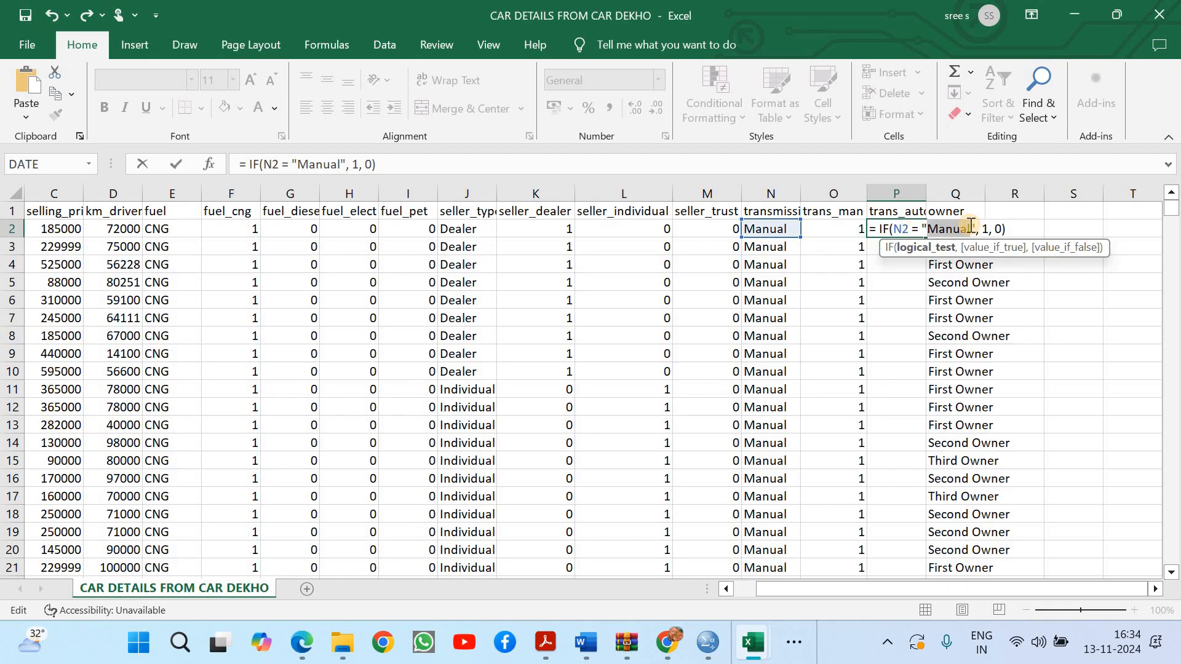
text(Automat)
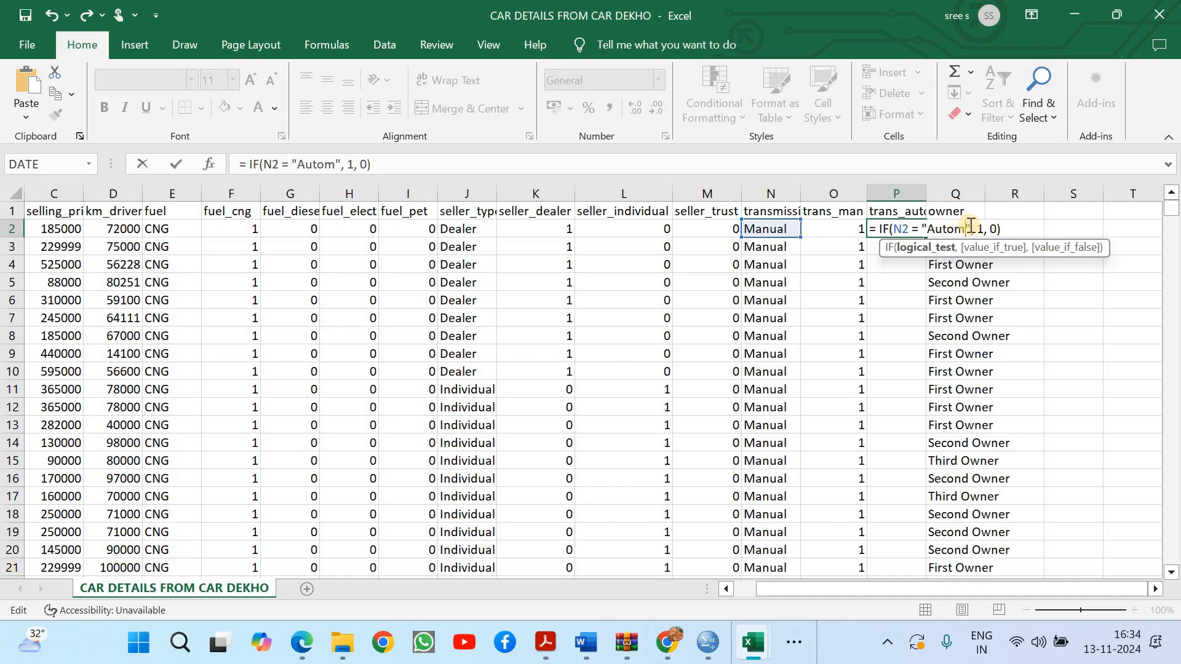
text(ic)
key(Return)
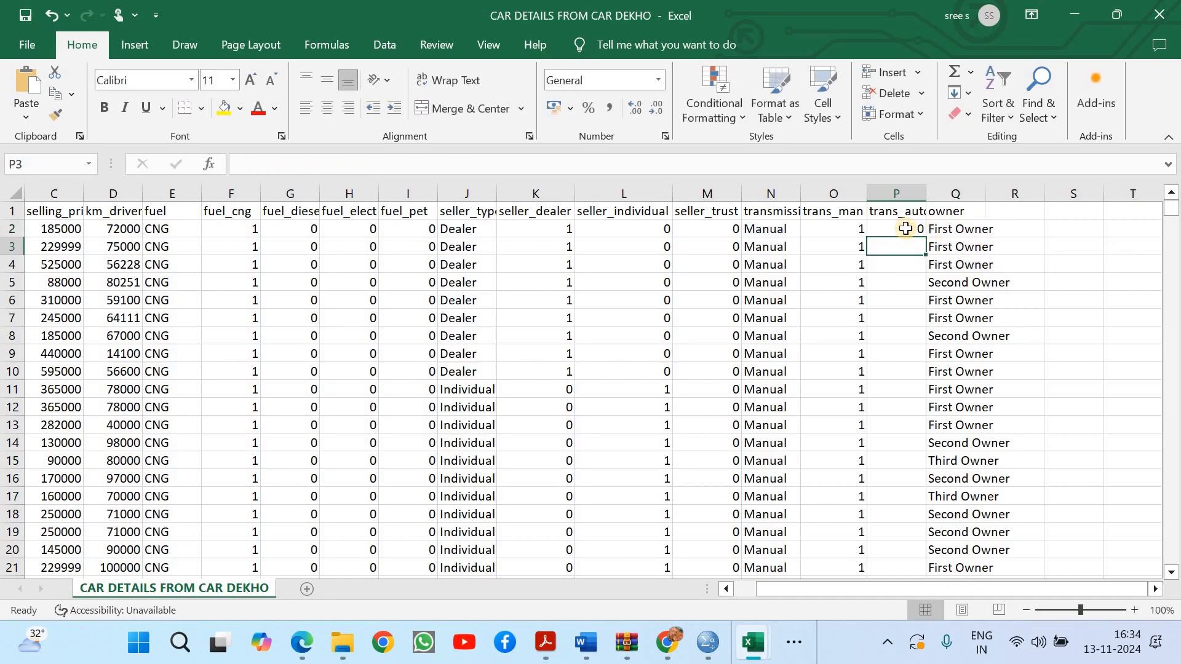
Fill the P2 formula down the whole trans_auto column, return to the first rows, and save the workbook
click(923, 233)
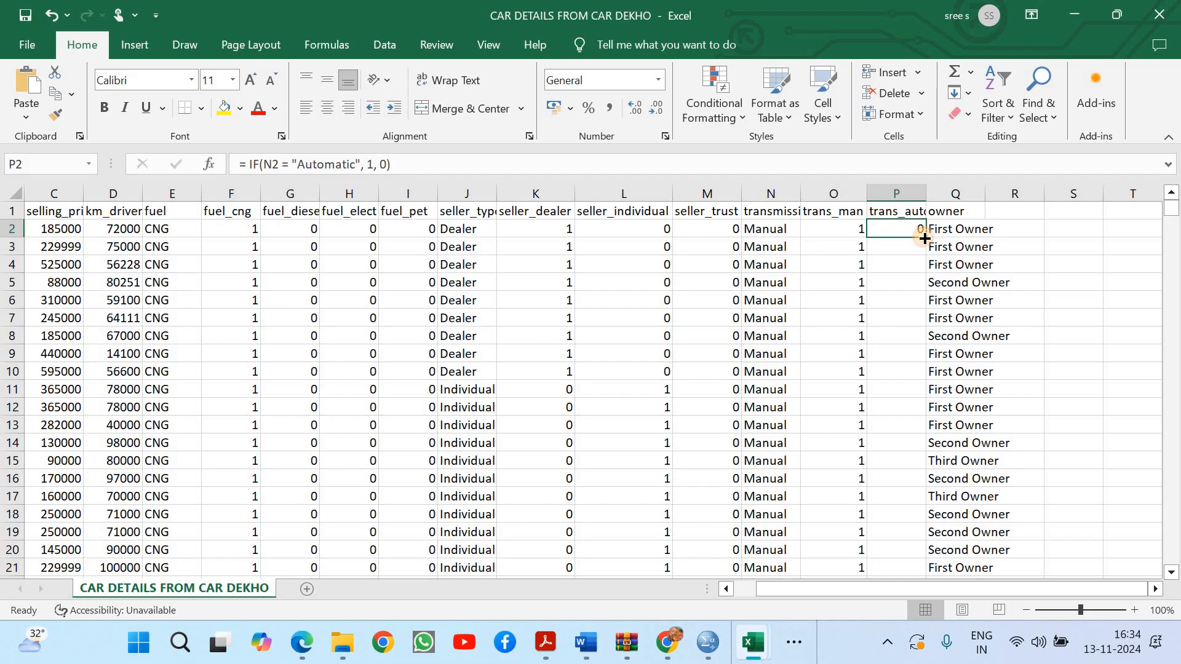
double_click(924, 237)
drag(1171, 208, 1122, 166)
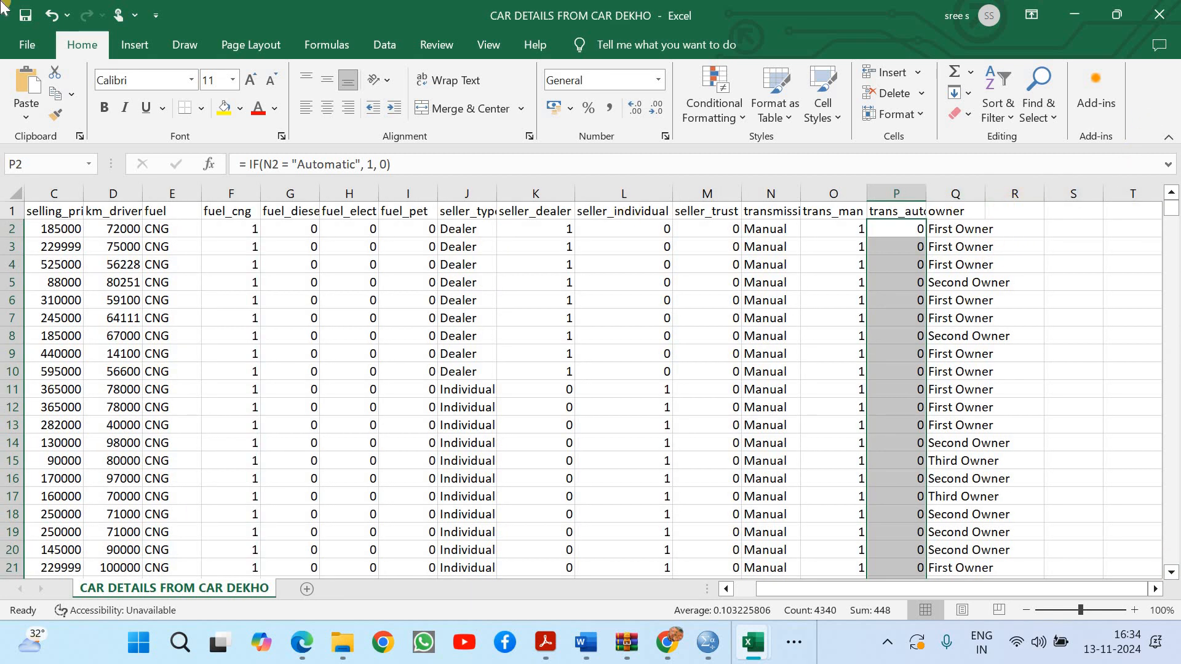
click(25, 15)
Enter the header owner_first in R1 and widen column R to fit it
click(1025, 209)
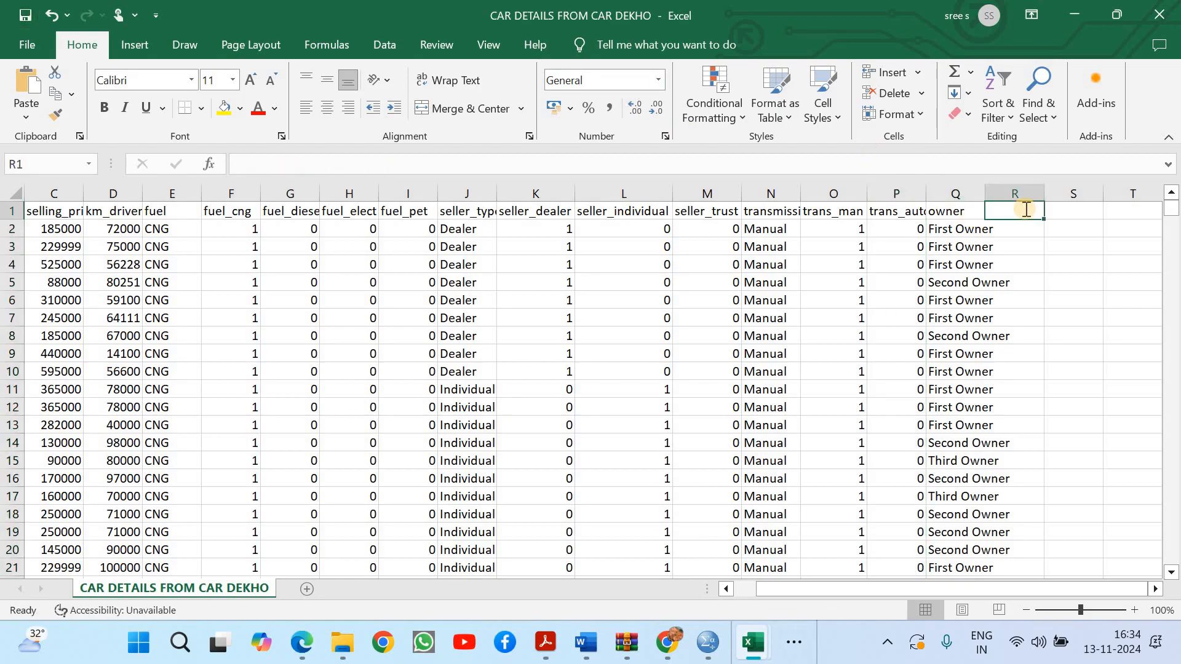
text(wne)
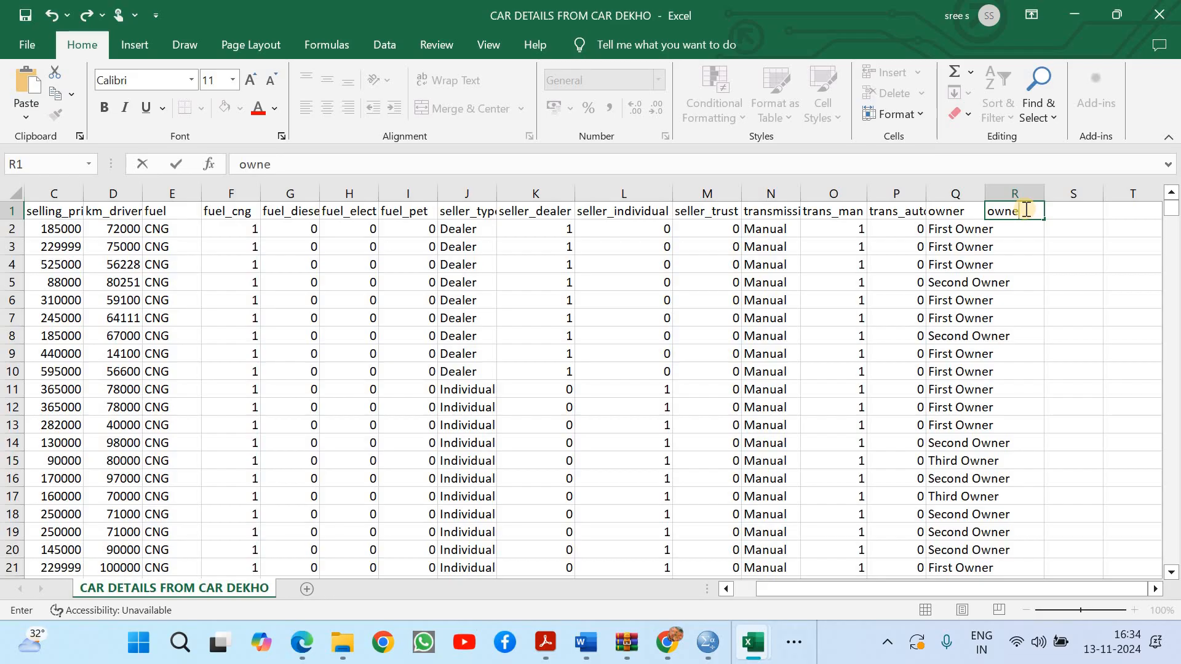
text(r_first)
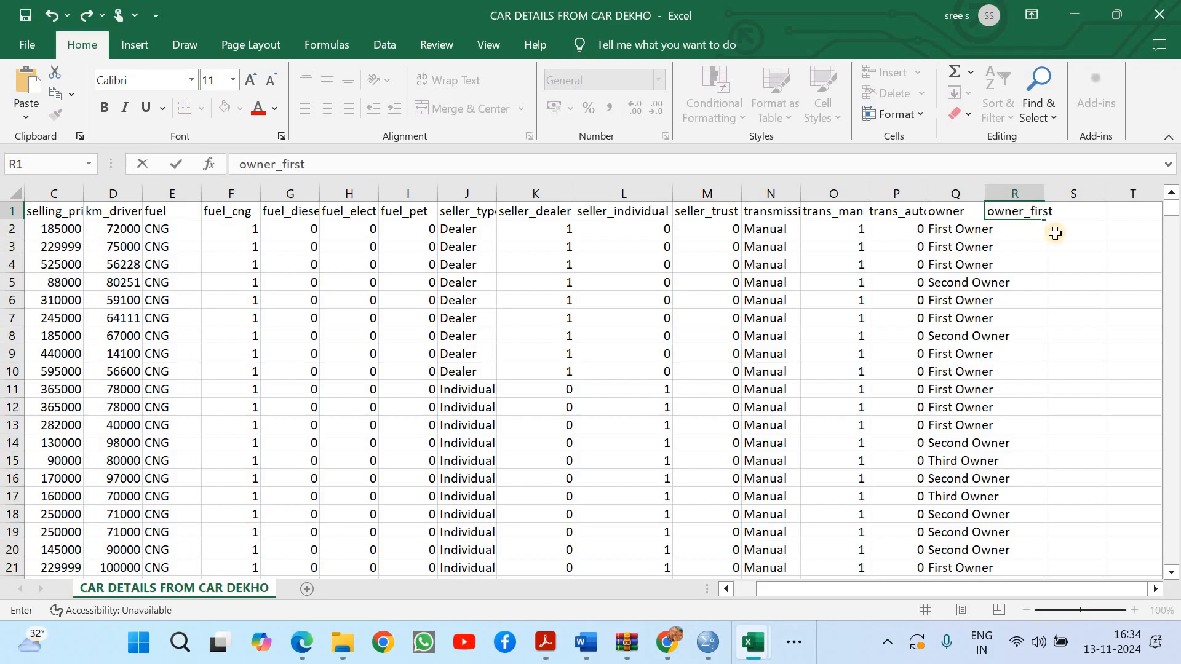
click(1082, 260)
double_click(1044, 193)
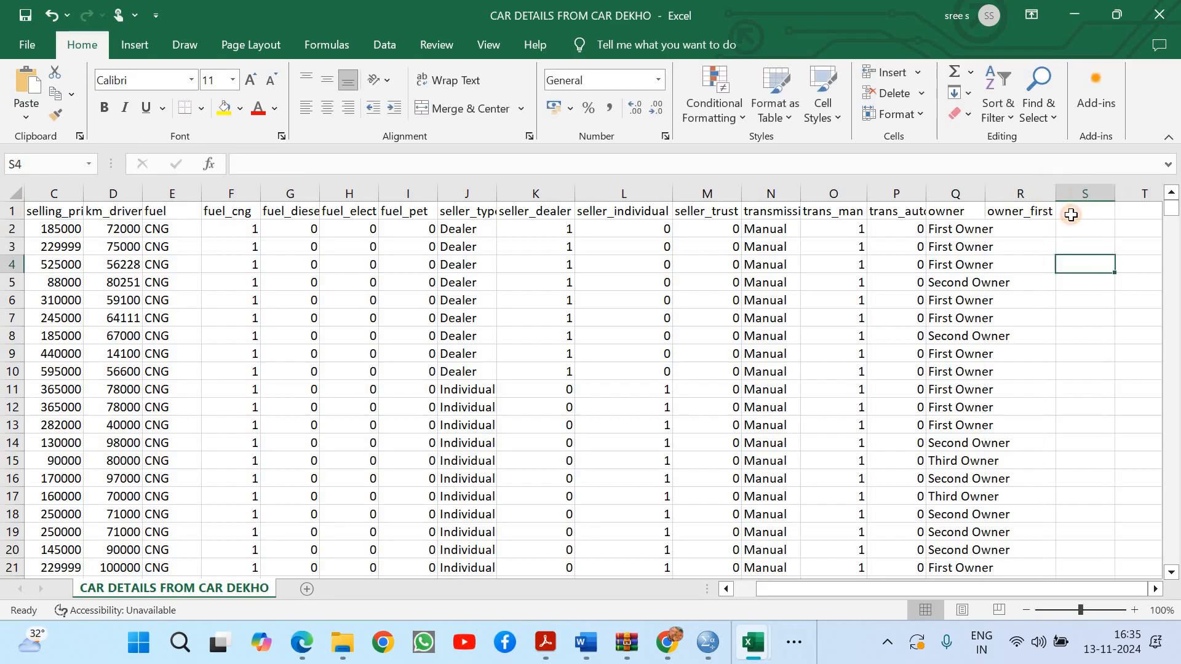
Enter the header owner_second in S1 and widen column S to fit it
click(1071, 214)
text(o)
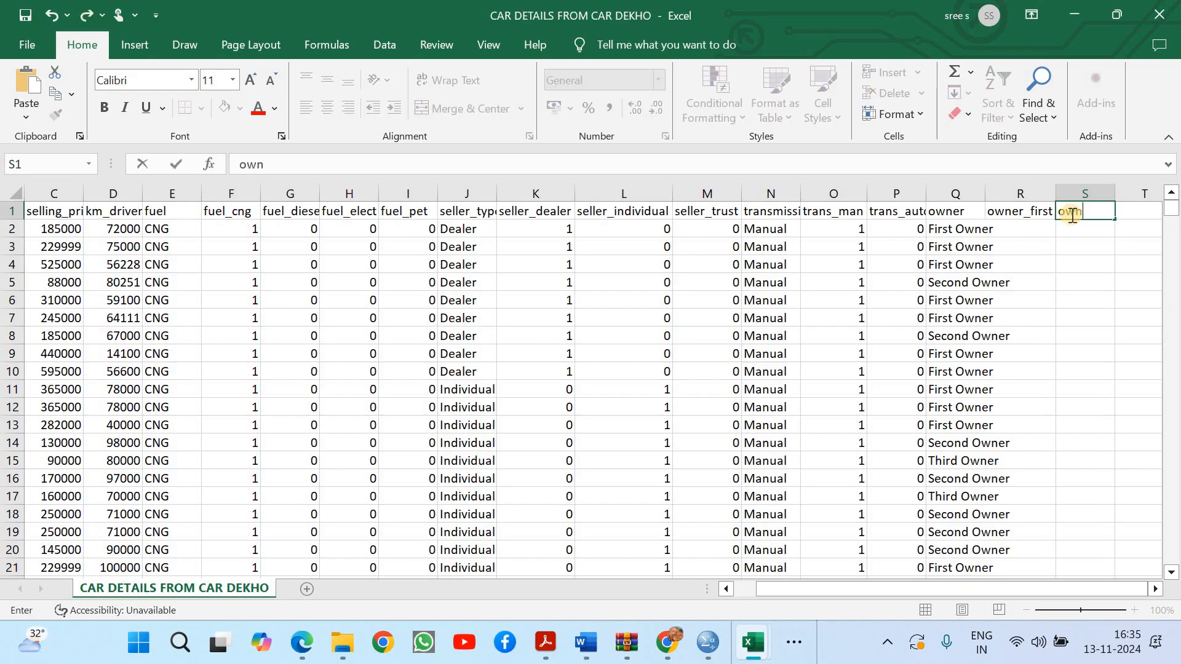
text(wner_second)
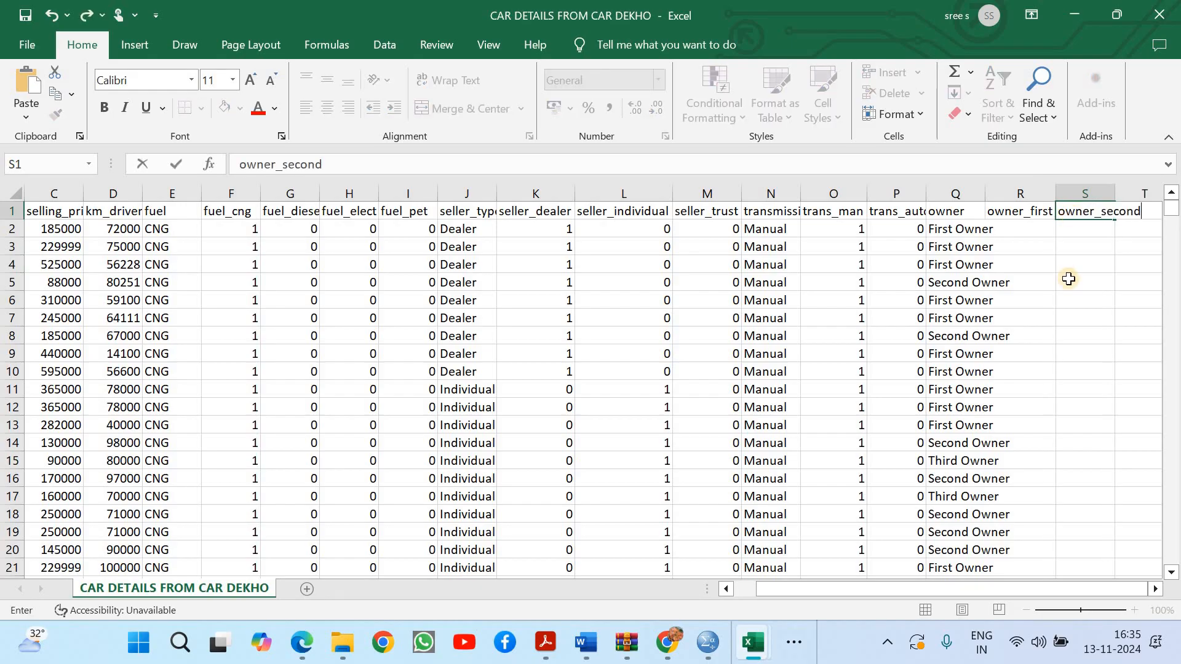
click(1058, 299)
key(Right)
key(Right)
key(Right)
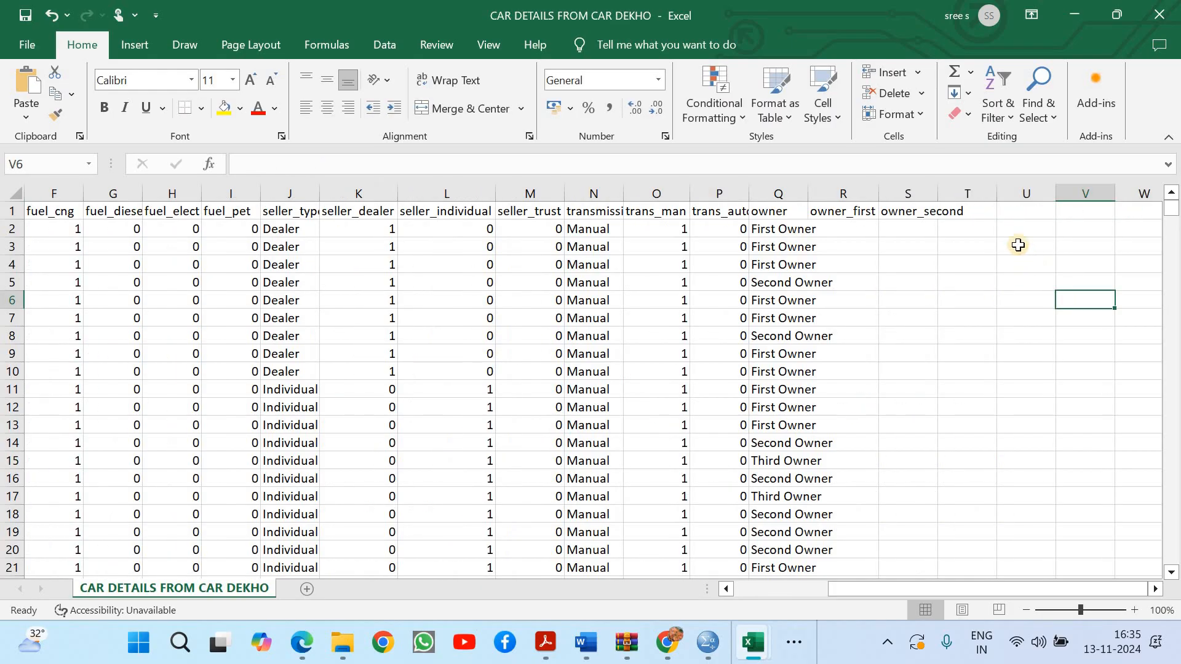
double_click(939, 193)
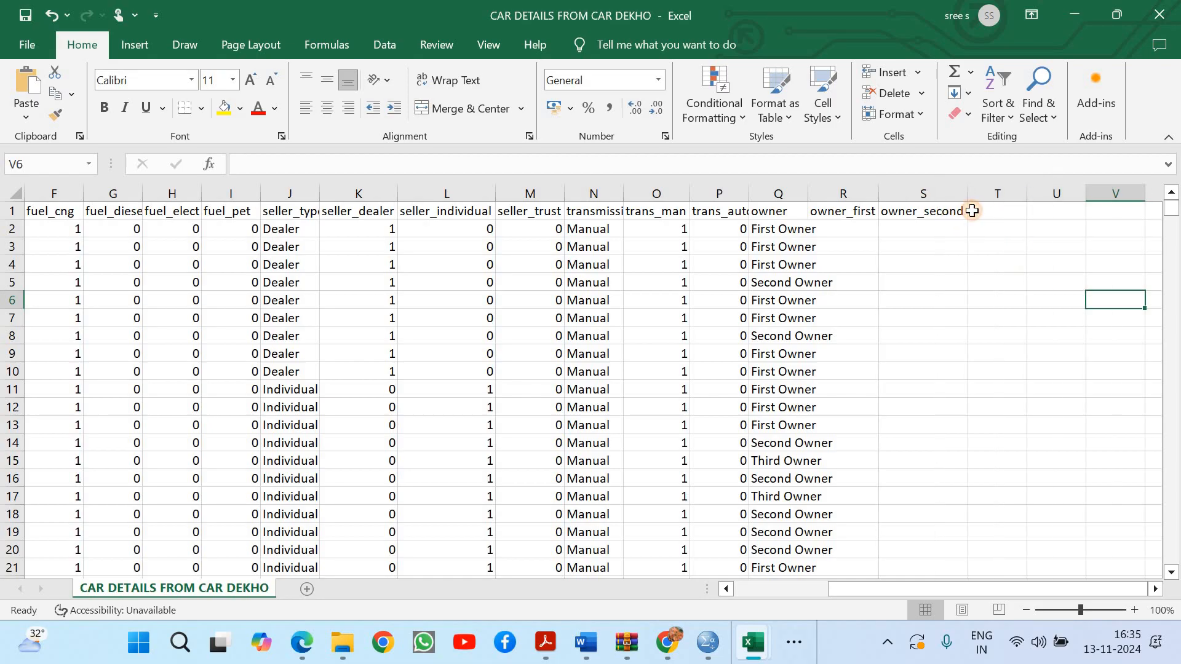
Enter the header owner_third in T1 beside owner_second
click(973, 211)
text(owner)
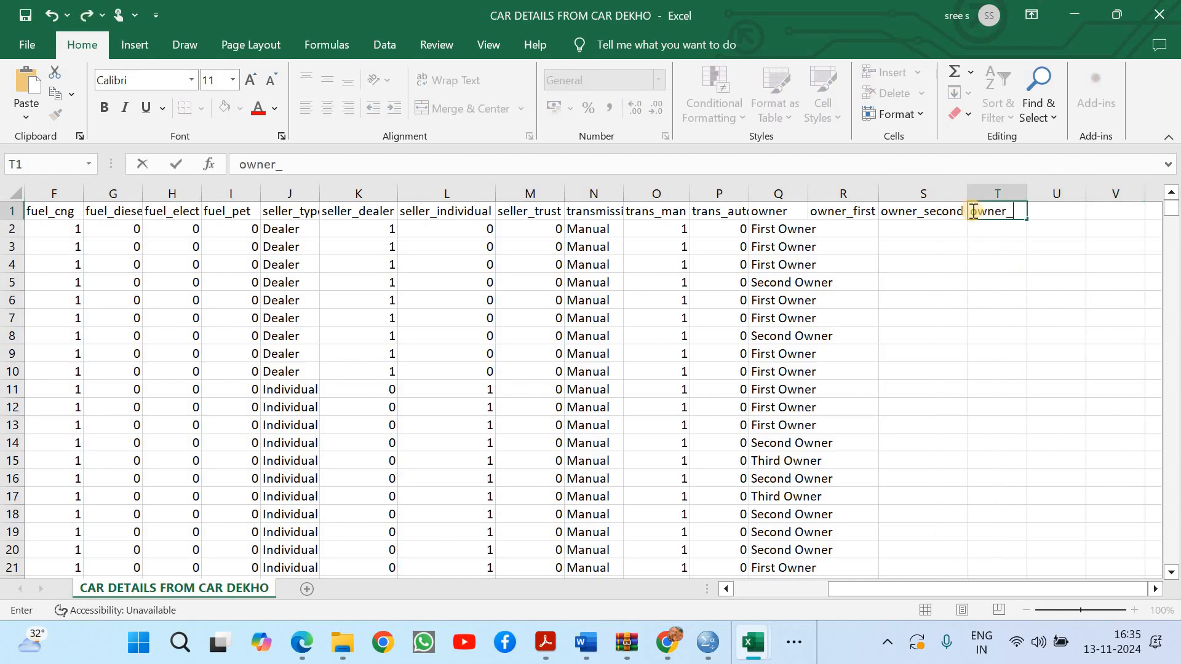
text(_third)
click(1013, 294)
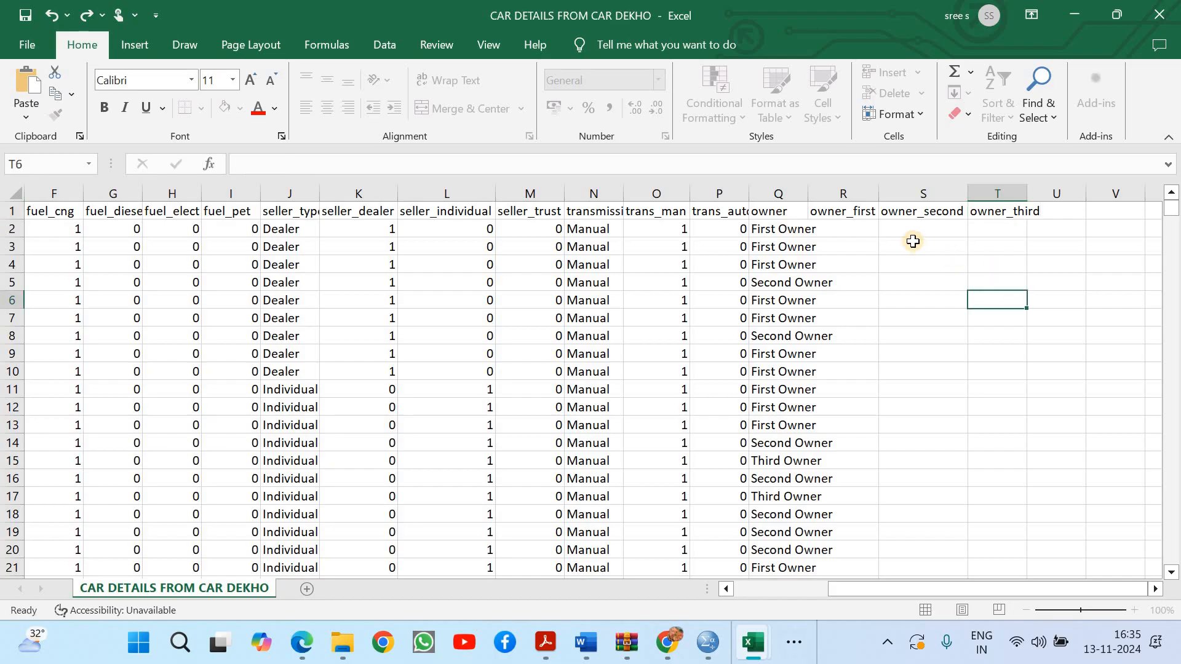
Enter the formula = IF(Q2 = "First Owner", 1, 0) in R2 under the owner_first header
click(859, 230)
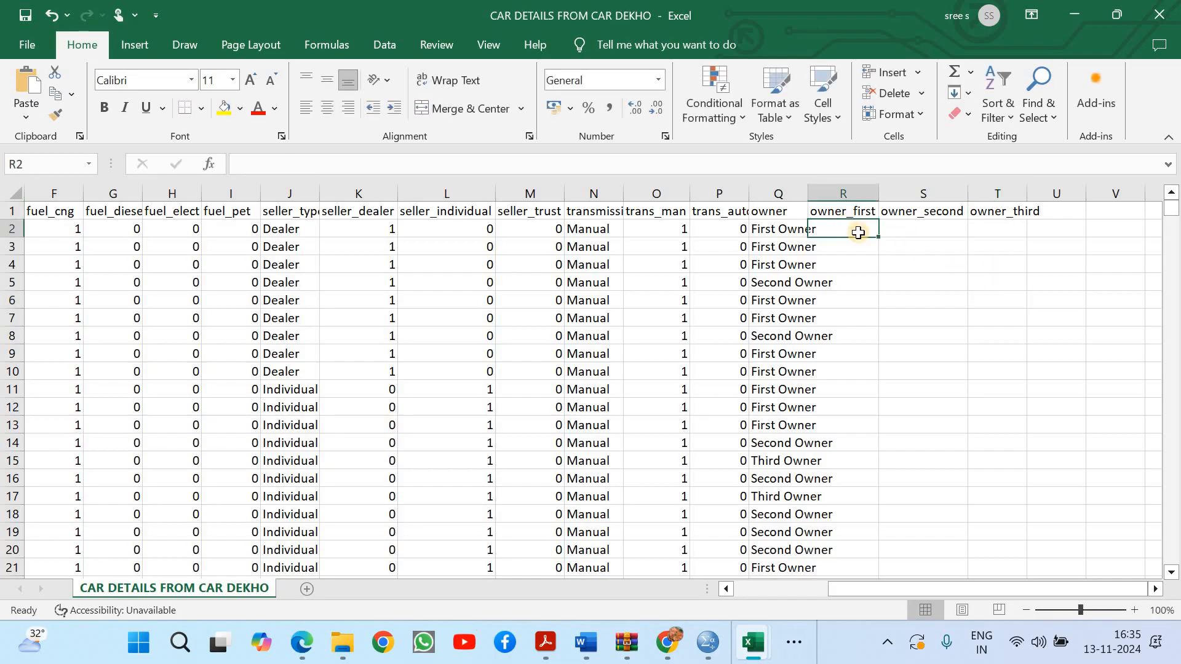
text(= if)
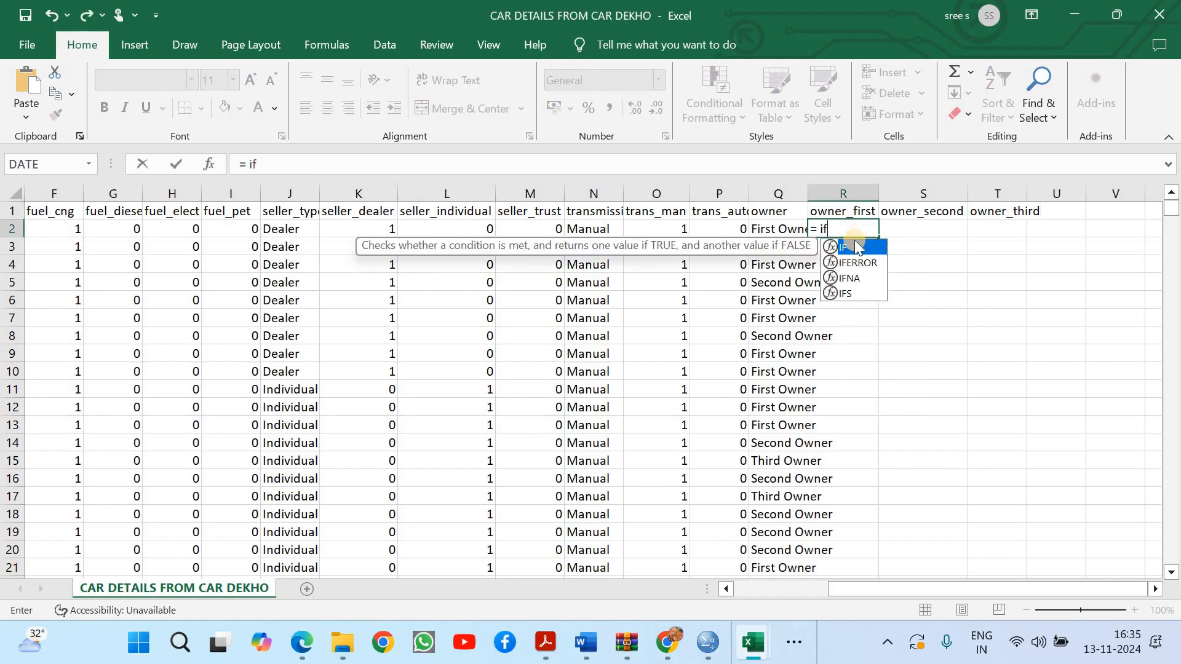
double_click(851, 246)
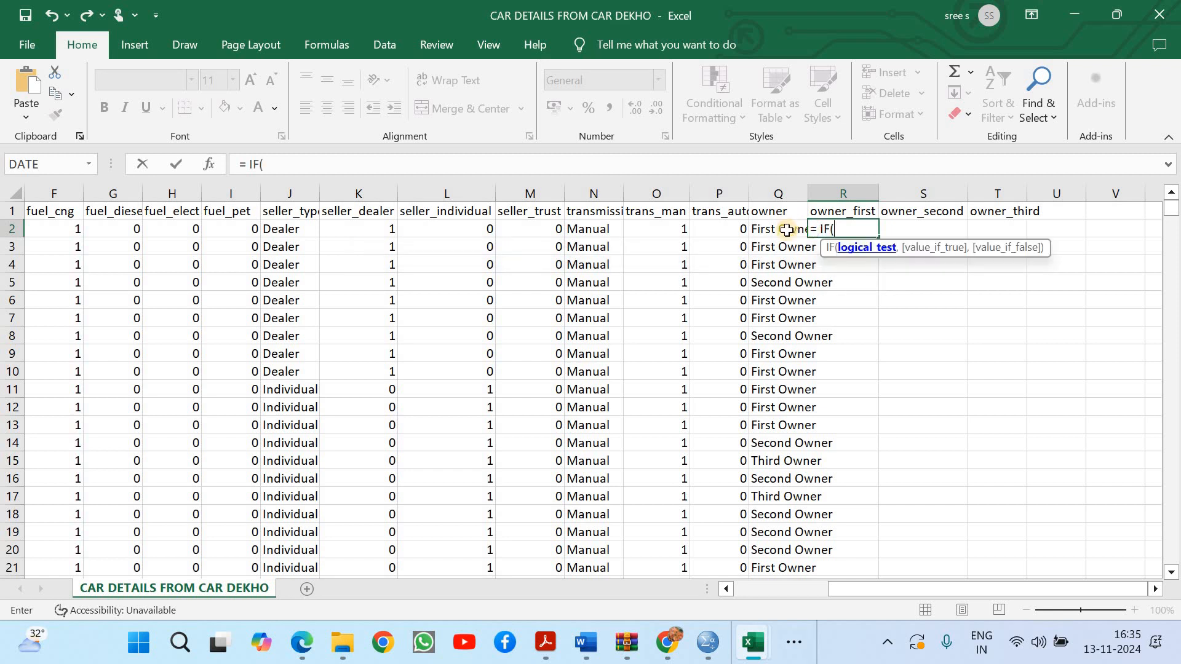
click(786, 230)
text(= "First)
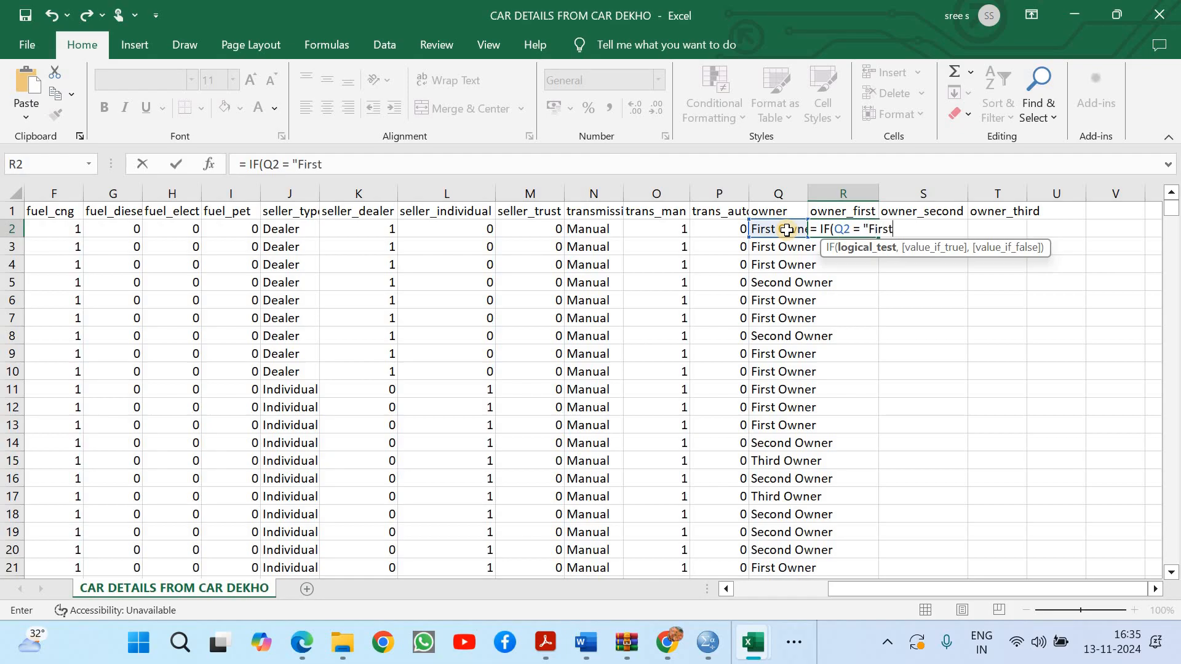
text( Owner", 1, 0))
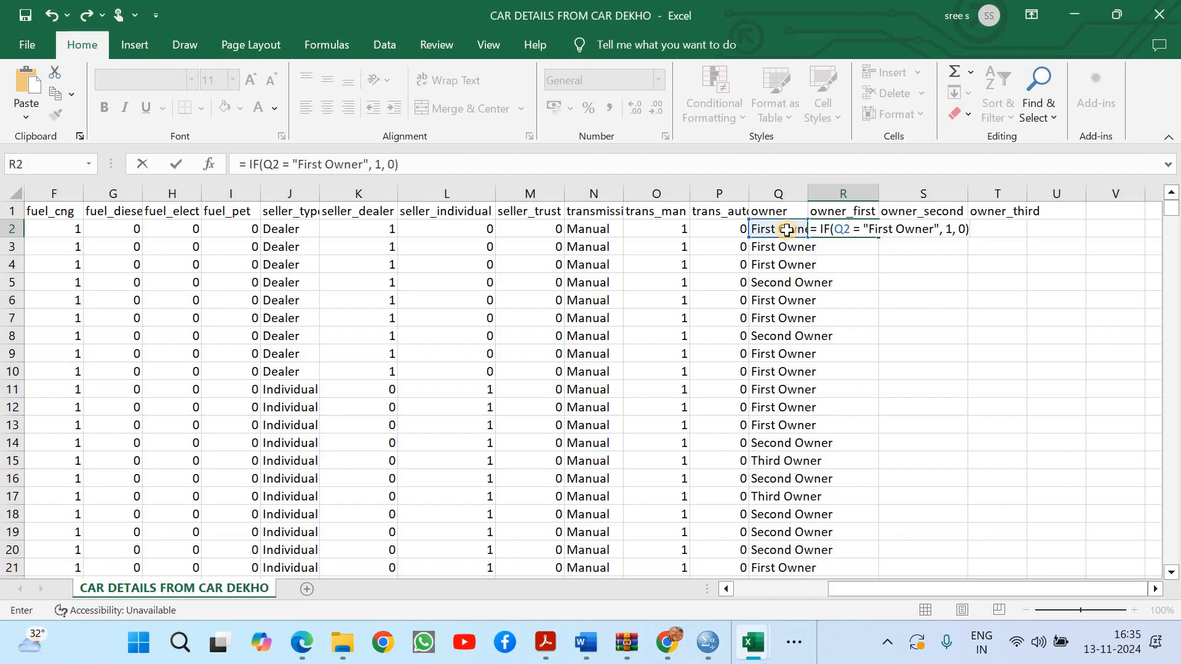
key(Return)
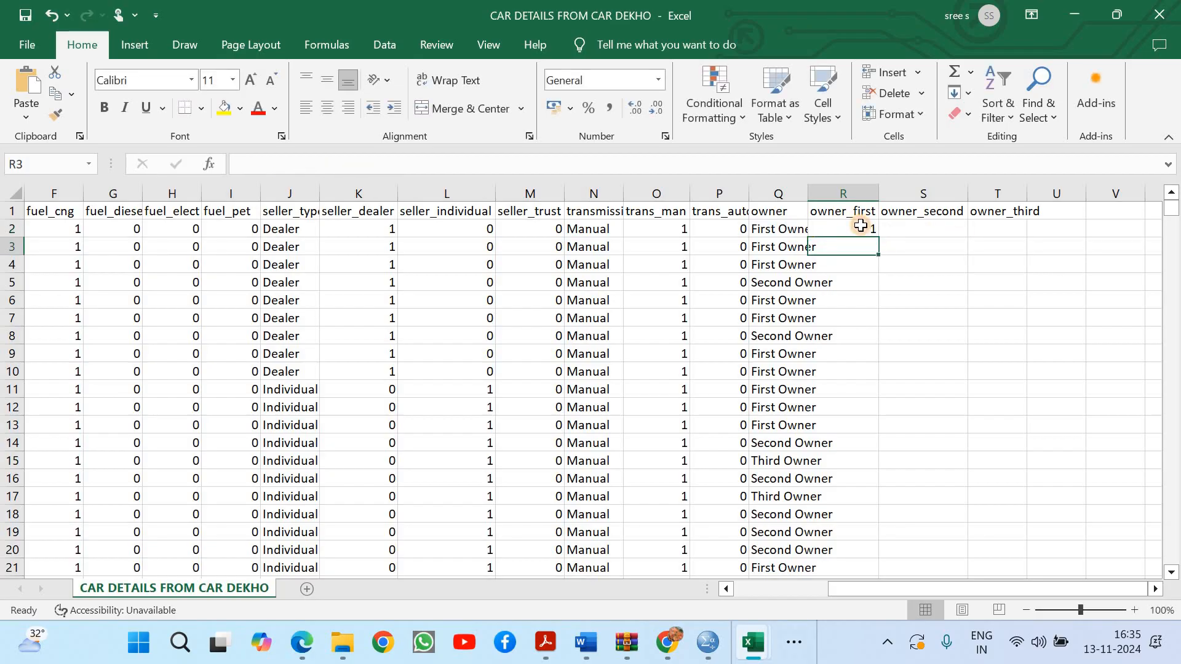
Fill the R2 formula down the whole owner_first column and copy it across into S2 and T2
click(860, 226)
double_click(879, 238)
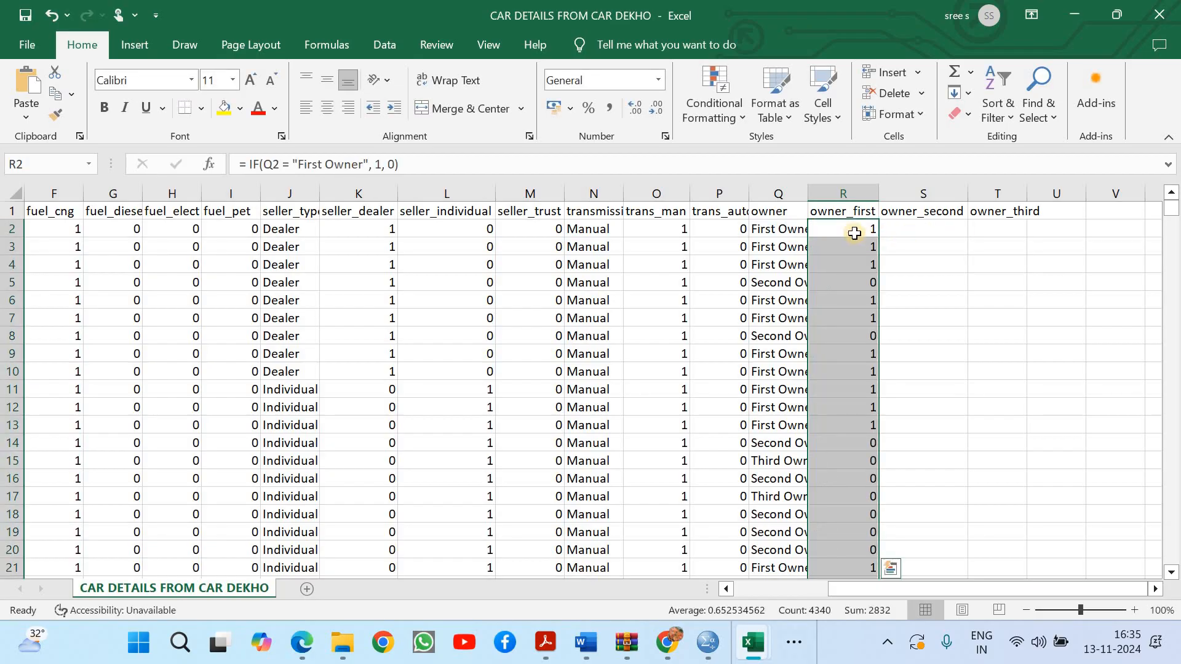
click(854, 233)
drag(882, 239, 1015, 229)
Change the formula in S2 under owner_second to = IF(Q2 = "Second Owner", 1, 0)
double_click(942, 224)
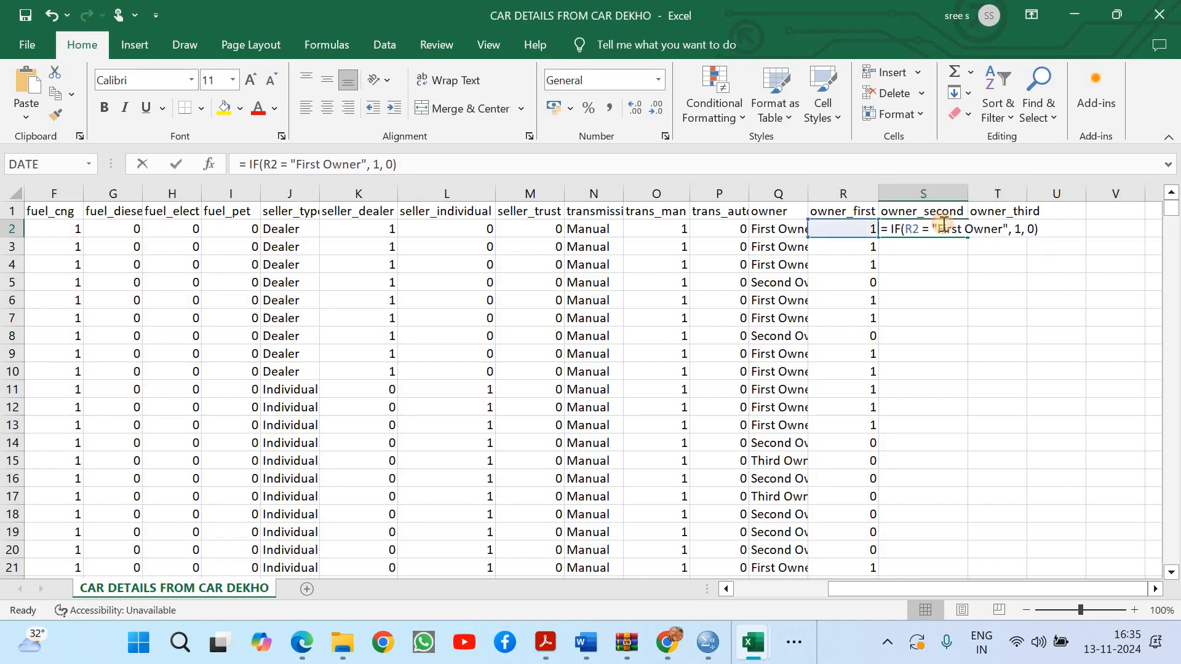
drag(937, 229, 966, 228)
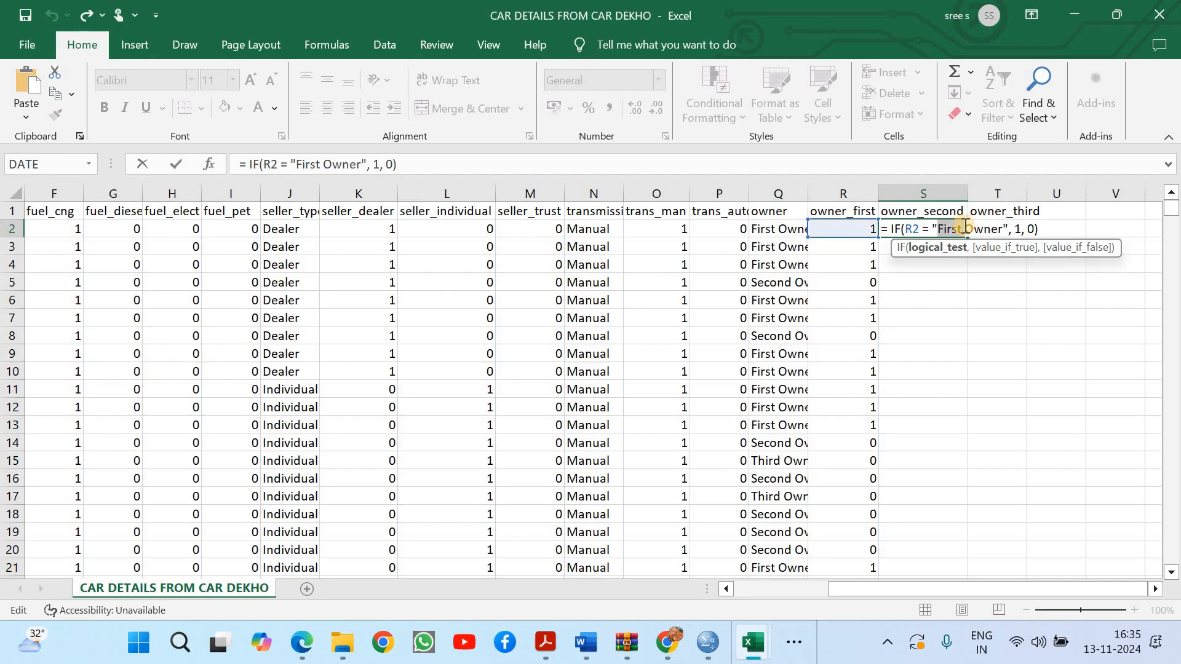
text(Secon)
key(BackSpace)
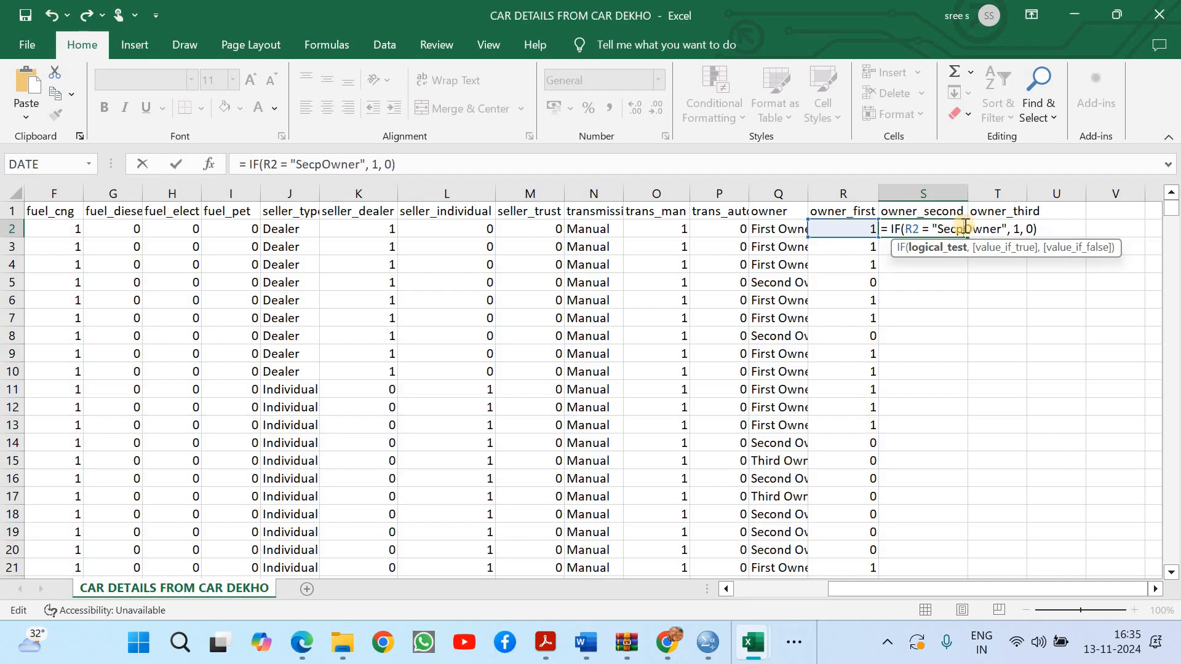
text(nd)
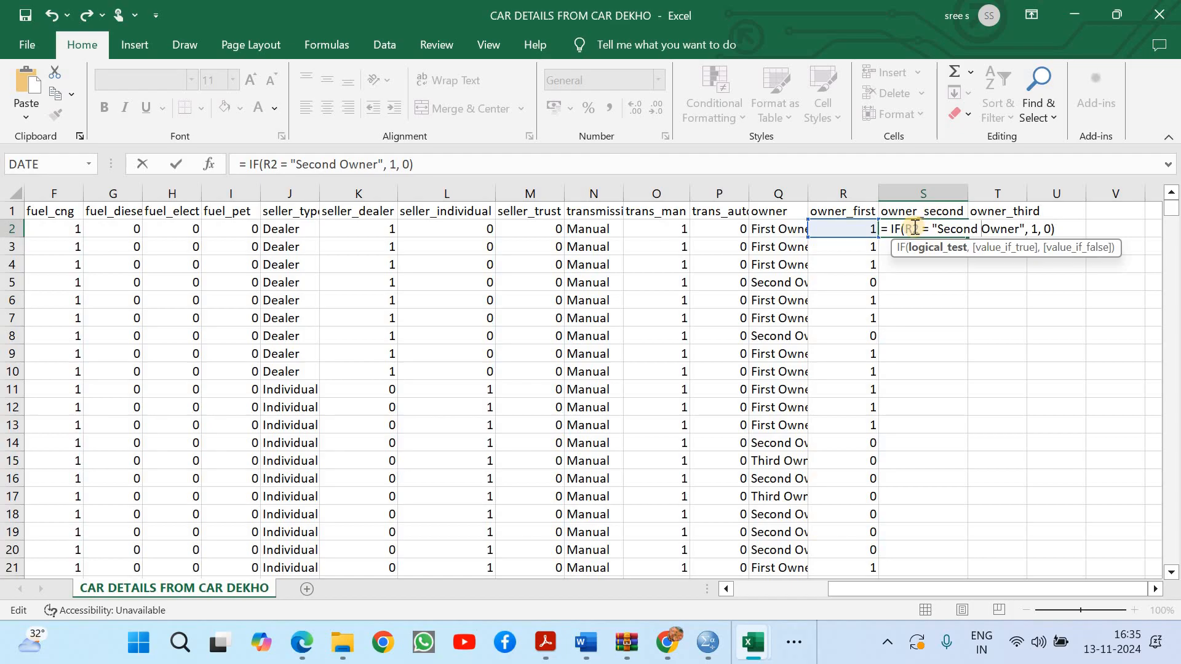
key(BackSpace)
text(Q)
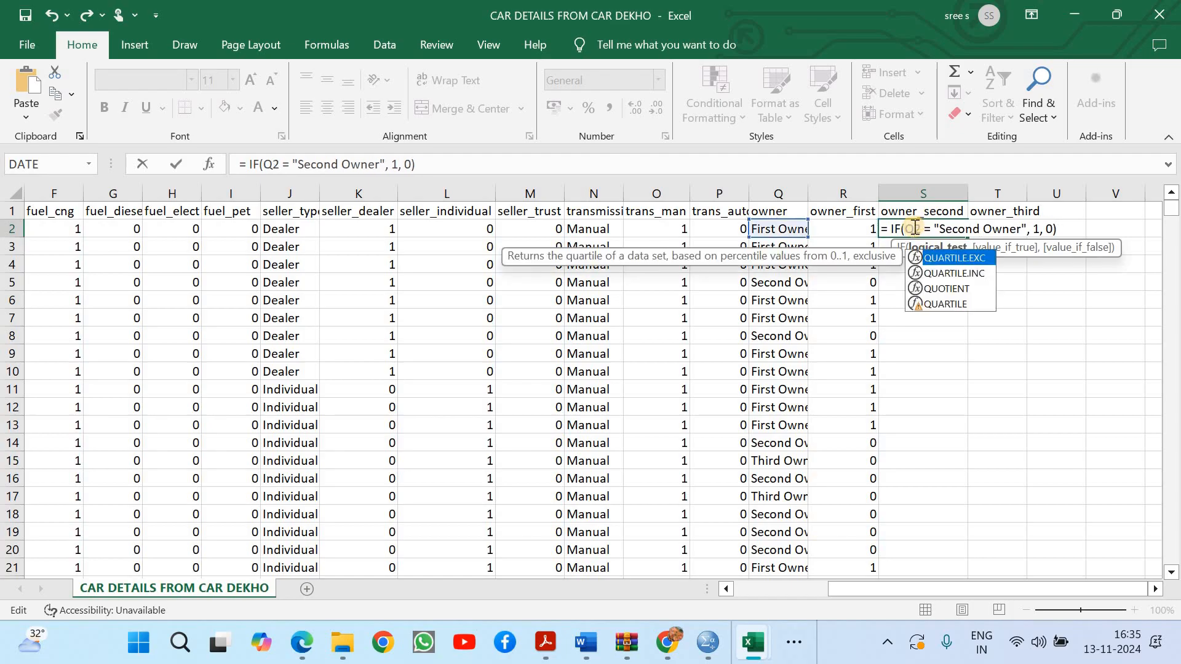
key(Return)
Fill the S2 formula down the whole owner_second column
click(941, 229)
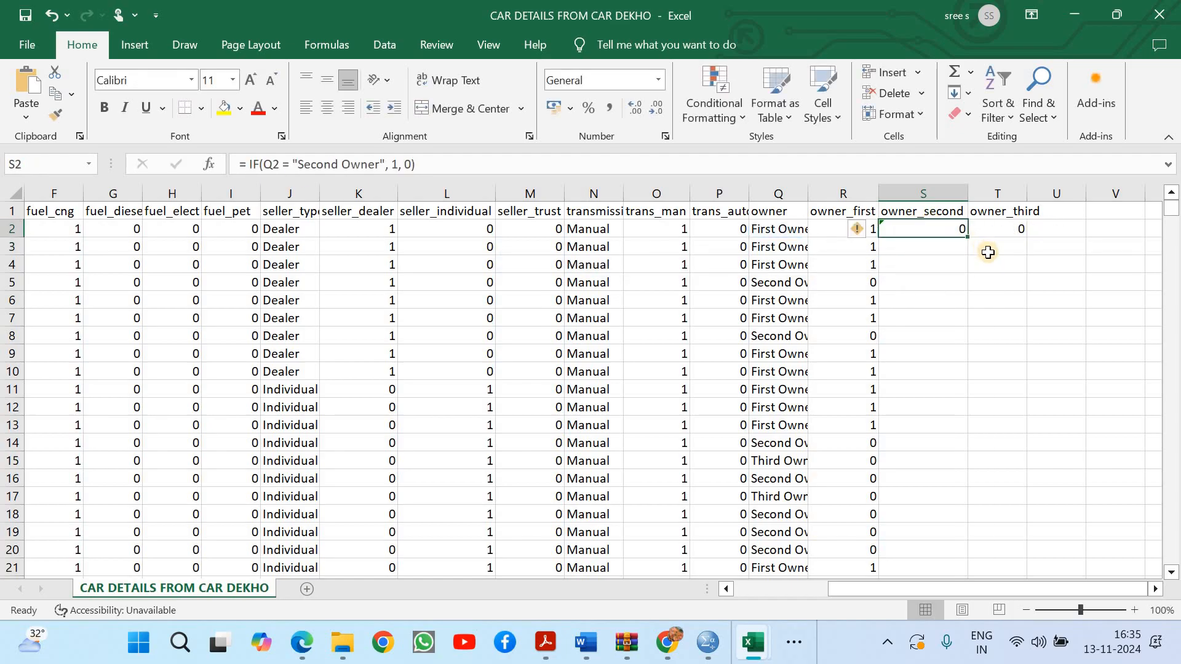
double_click(968, 238)
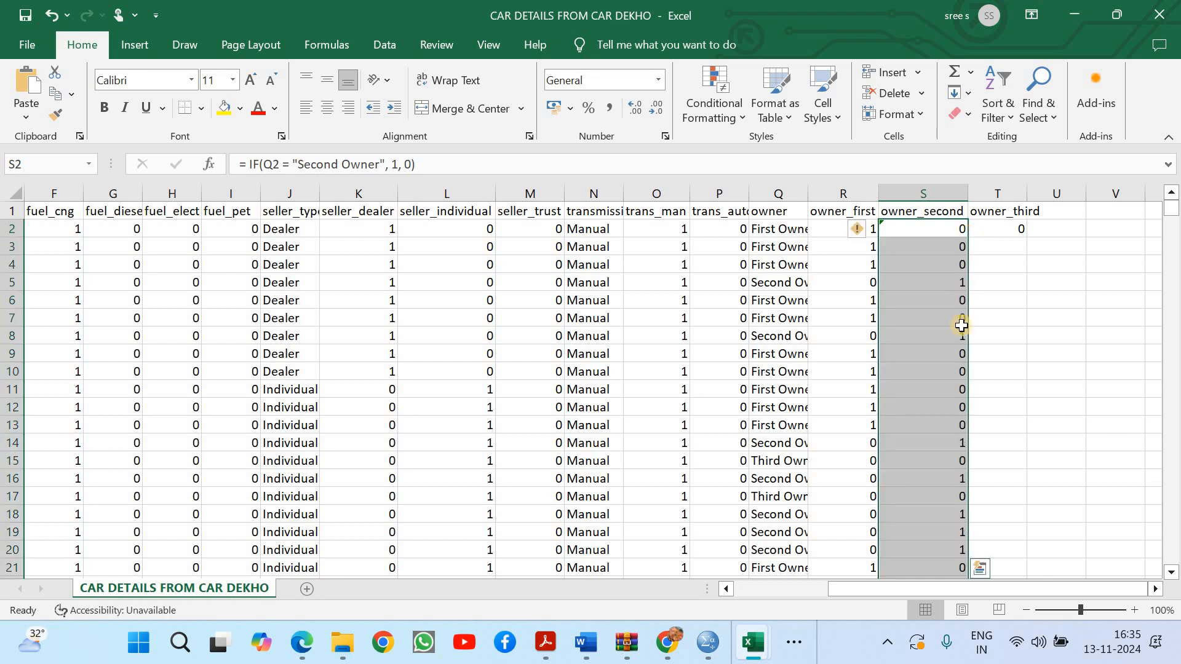
click(959, 354)
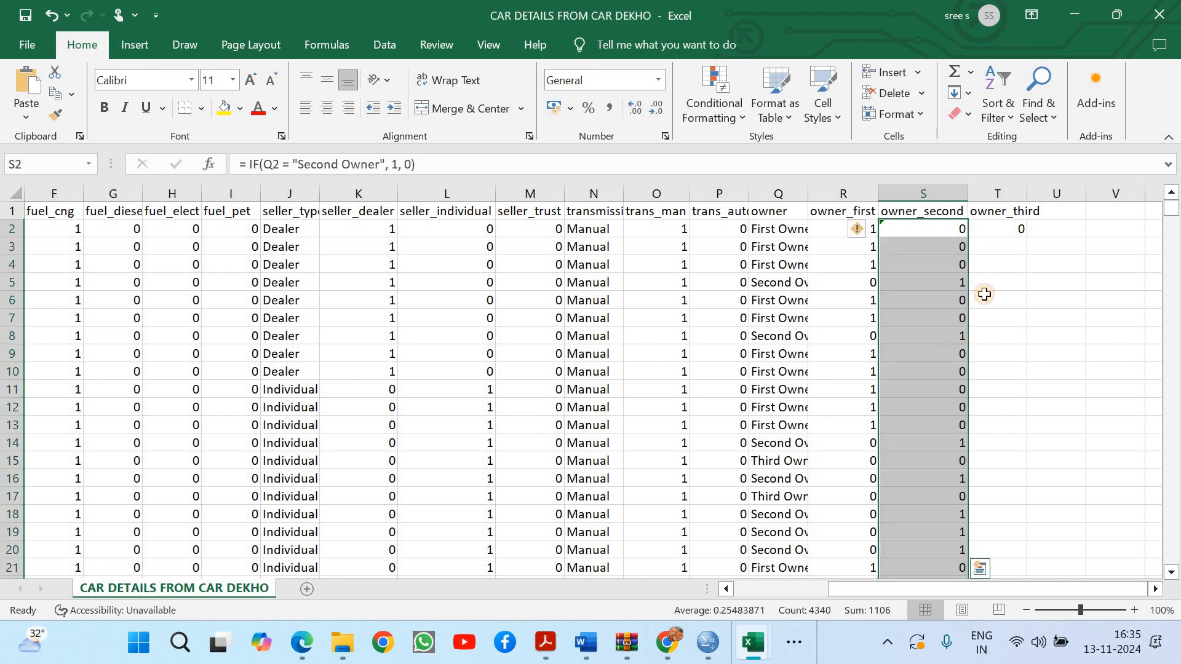
Change the formula in T2 under owner_third to = IF(Q2 = "Third Owner", 1, 0)
click(1014, 231)
double_click(1003, 232)
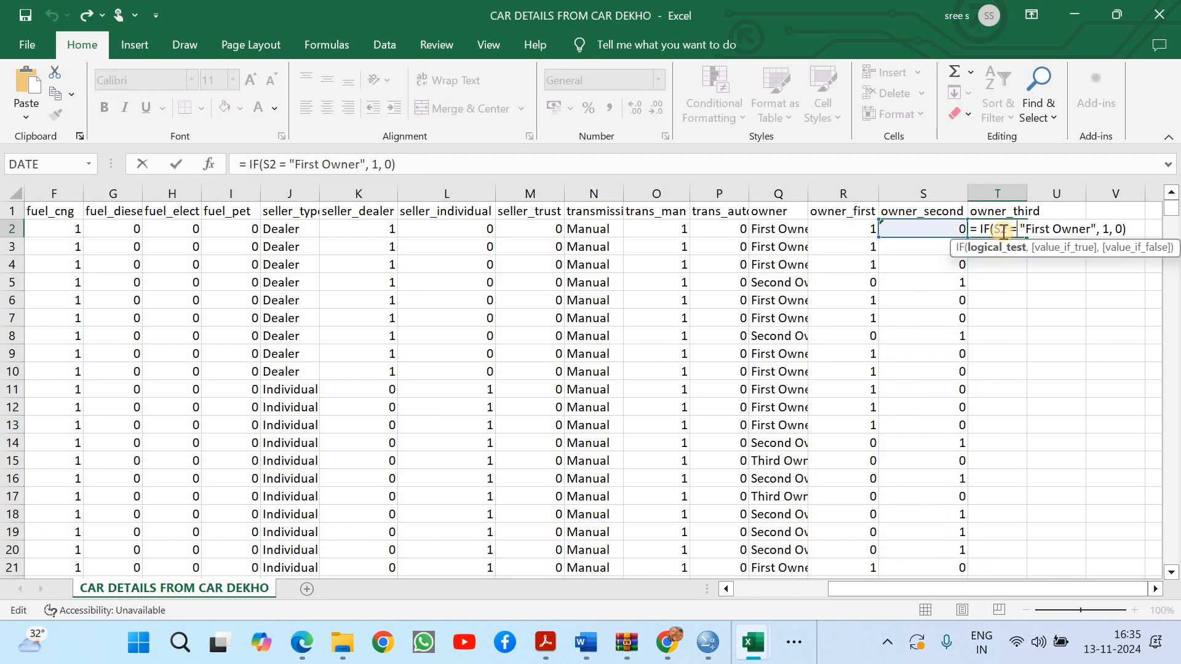
click(999, 230)
key(BackSpace)
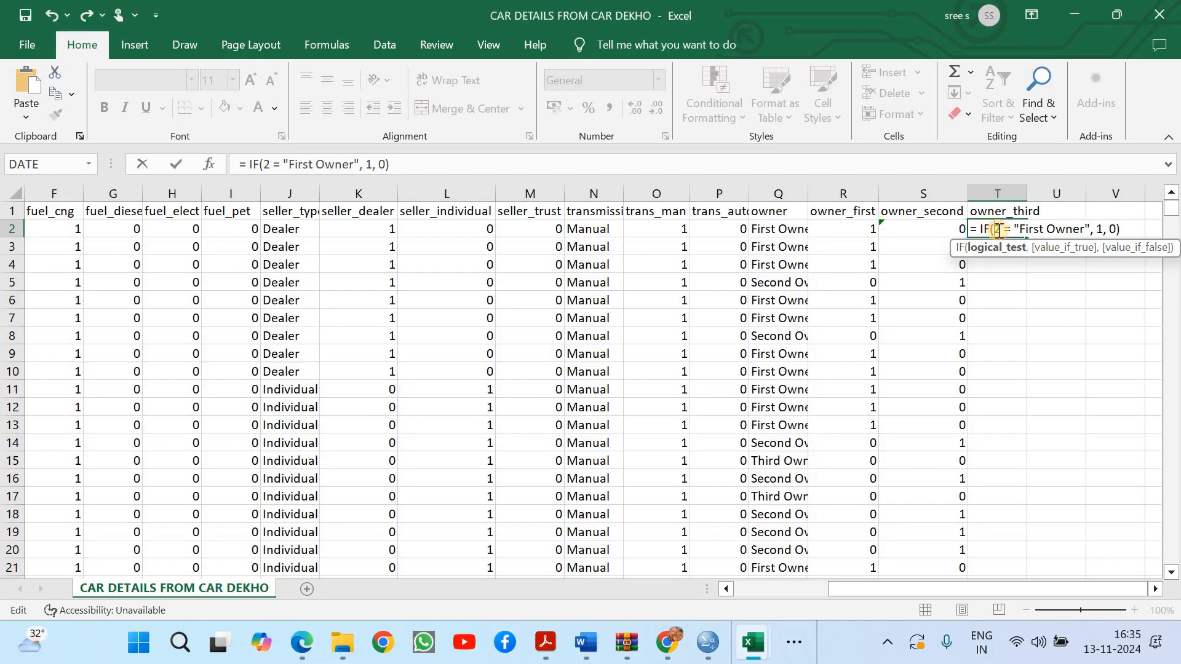
text(Q)
drag(1028, 229, 1053, 229)
text(Tj)
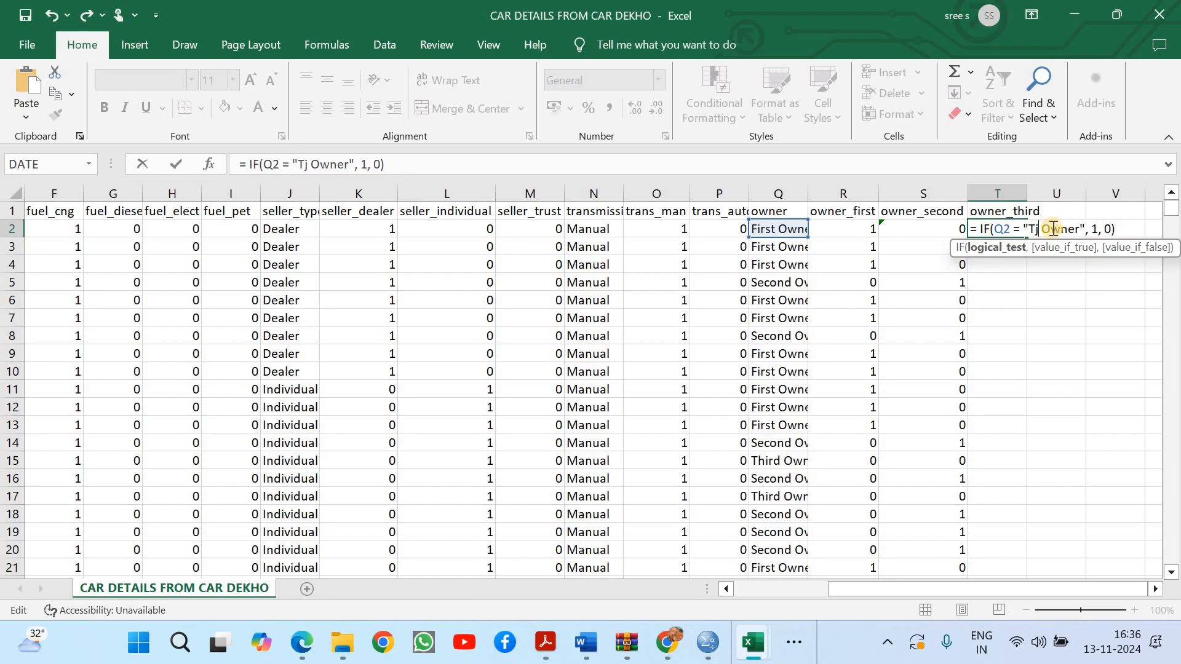
key(BackSpace)
text(hird)
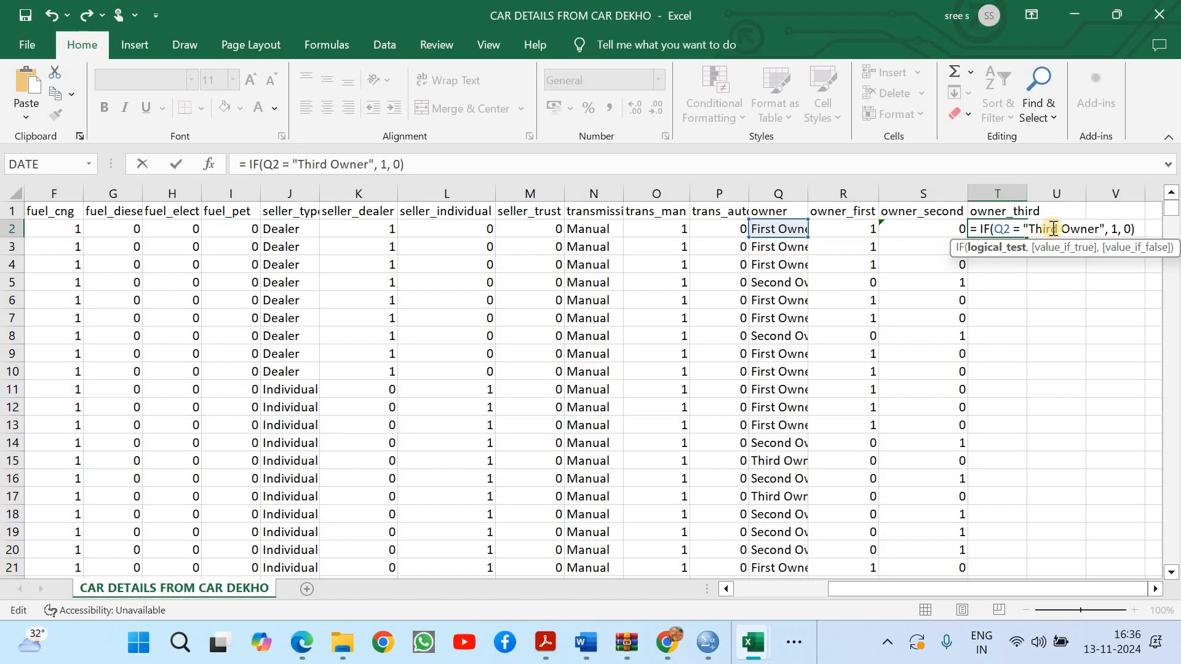
key(Return)
Fill the T2 formula down the whole owner_third column
click(1019, 233)
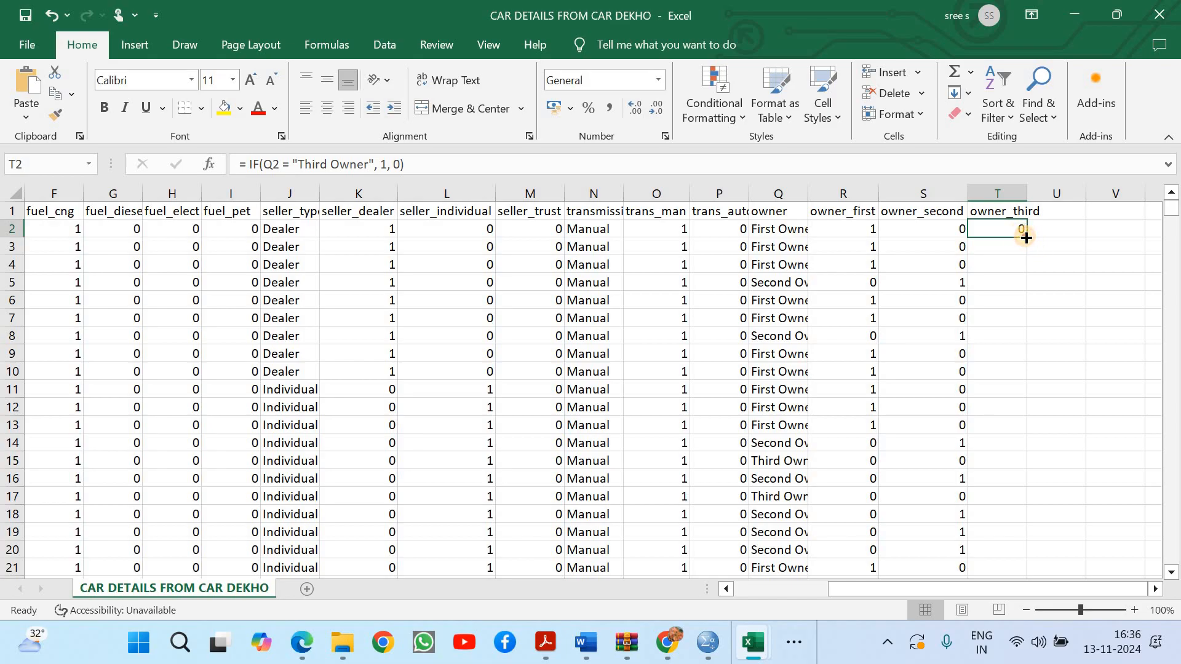
double_click(1026, 237)
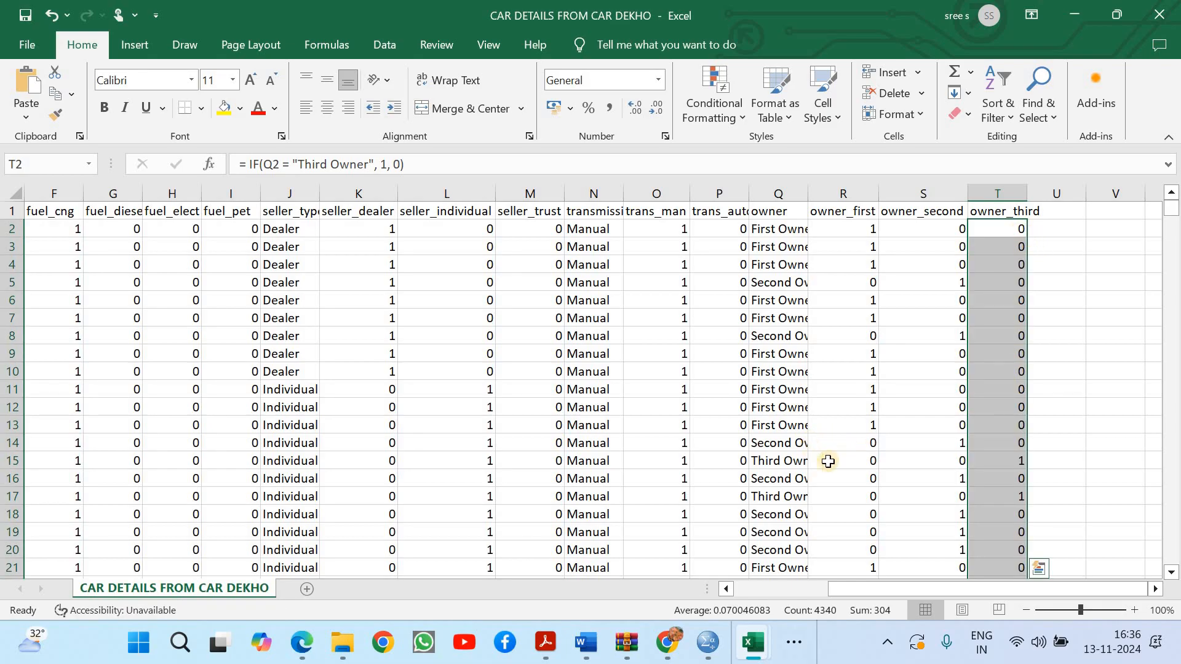
click(1009, 460)
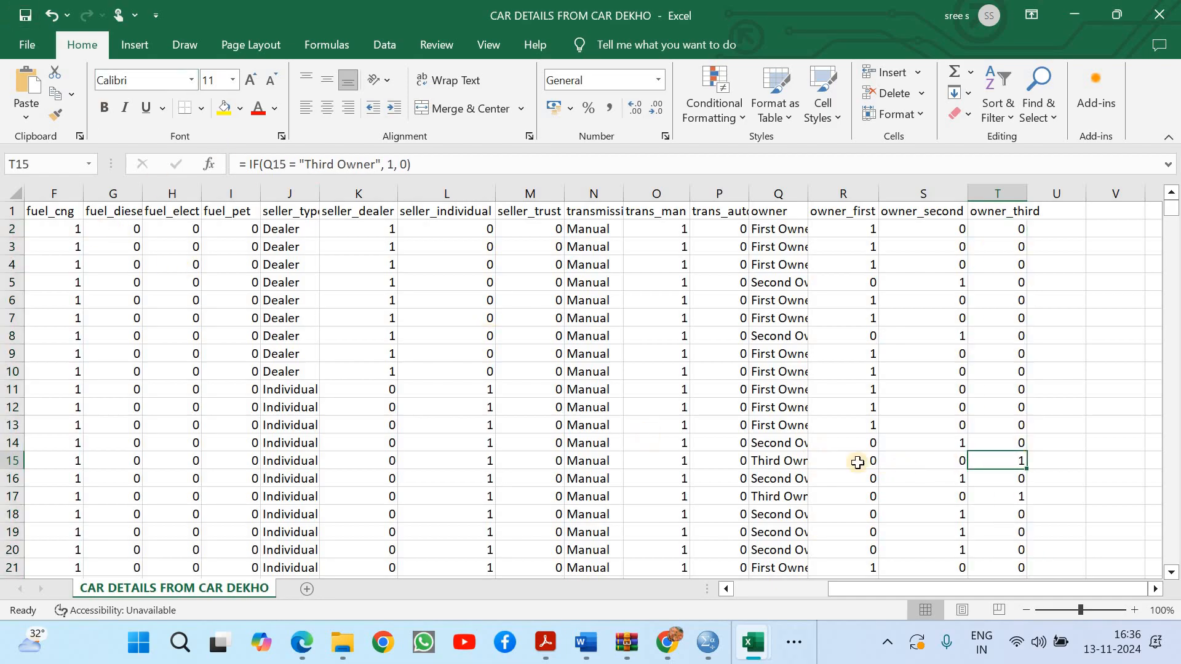
Copy the whole data table starting from A1 and add a new worksheet
drag(906, 587, 64, 212)
click(64, 212)
key(ctrl+shift+End)
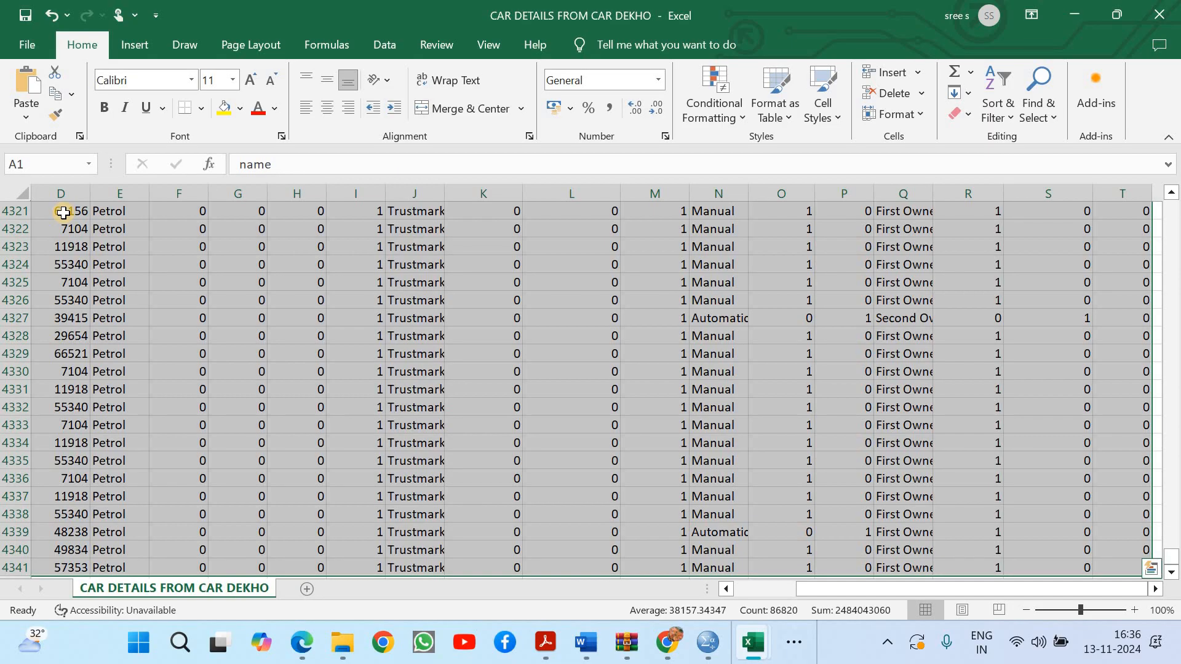
key(ctrl+c)
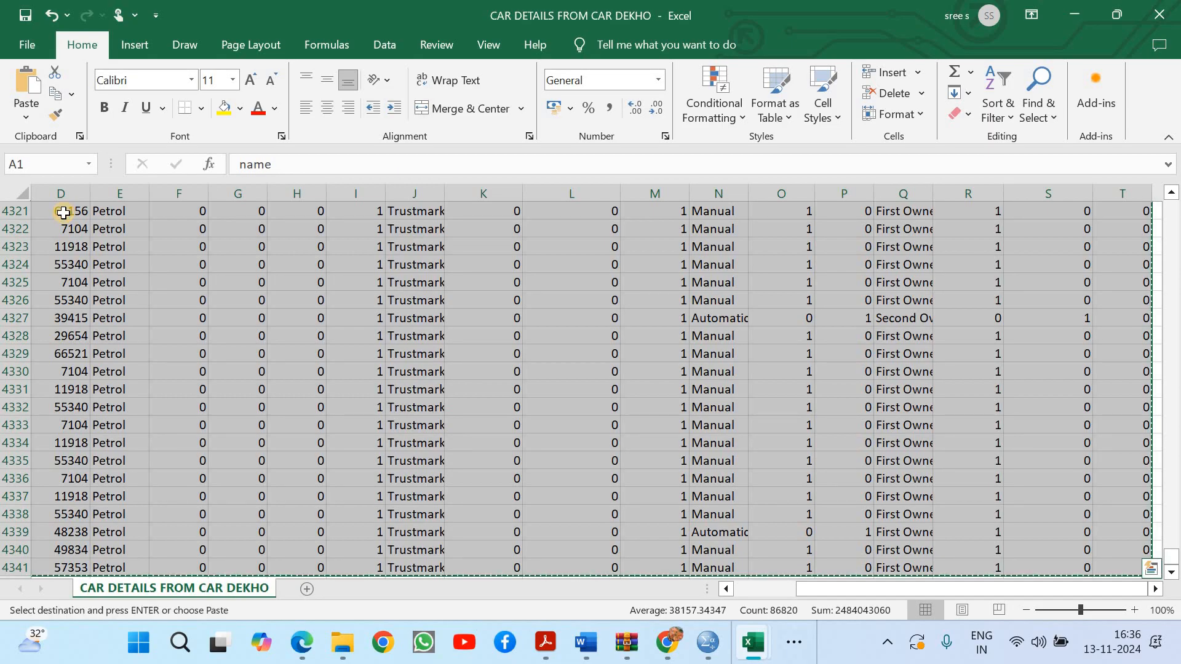
click(303, 590)
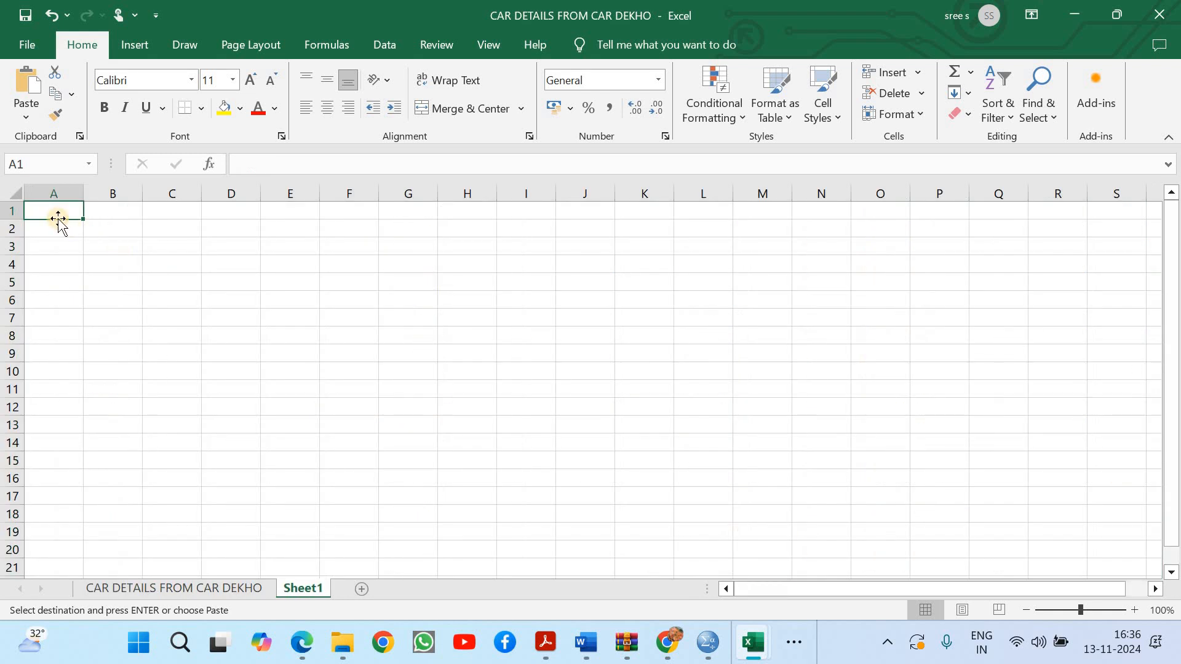
key(ctrl+v)
click(223, 282)
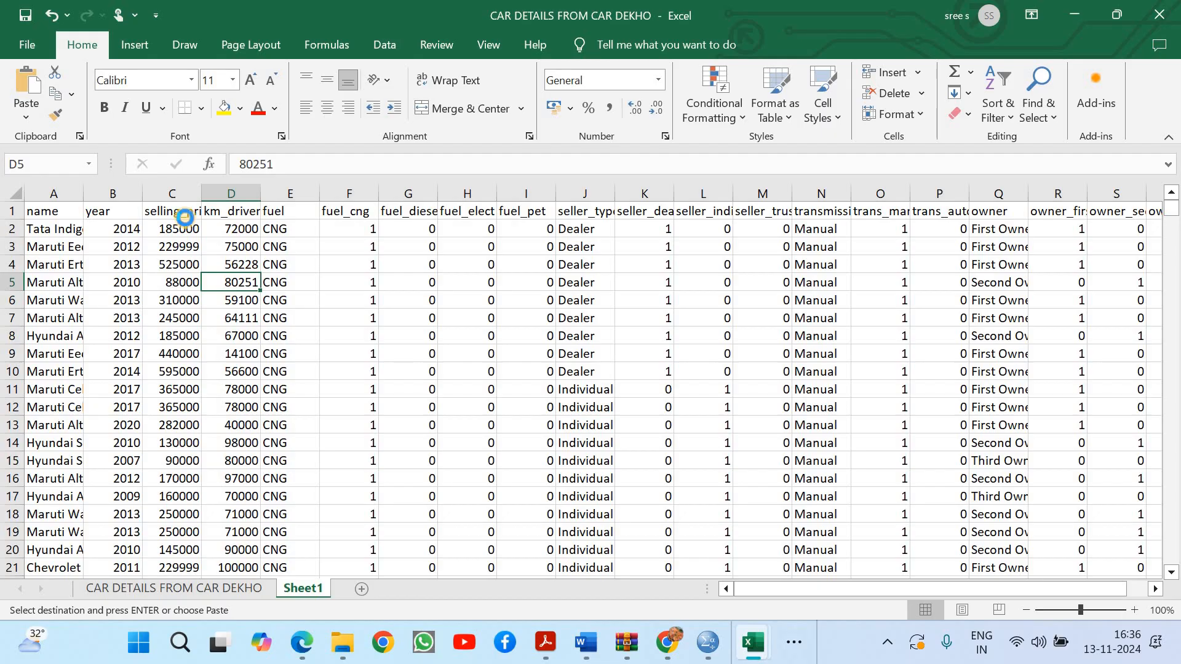
key(ctrl+z)
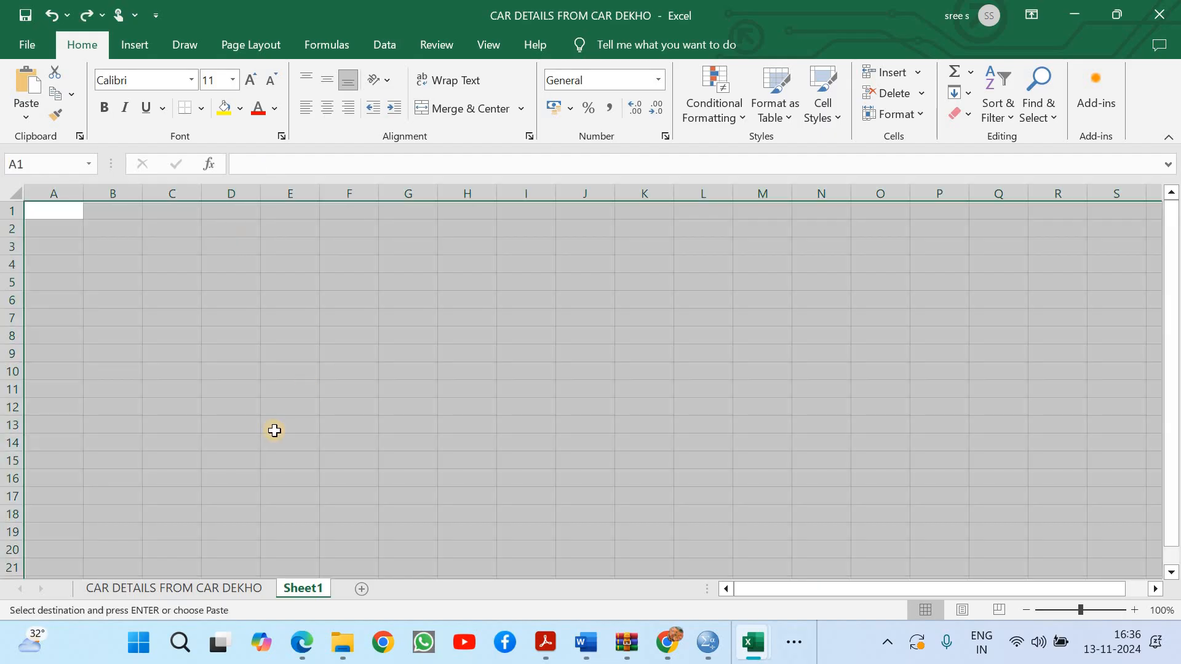
Insert a blank column before selling_price on the CAR DETAILS FROM CAR DEKHO sheet
click(205, 577)
click(205, 585)
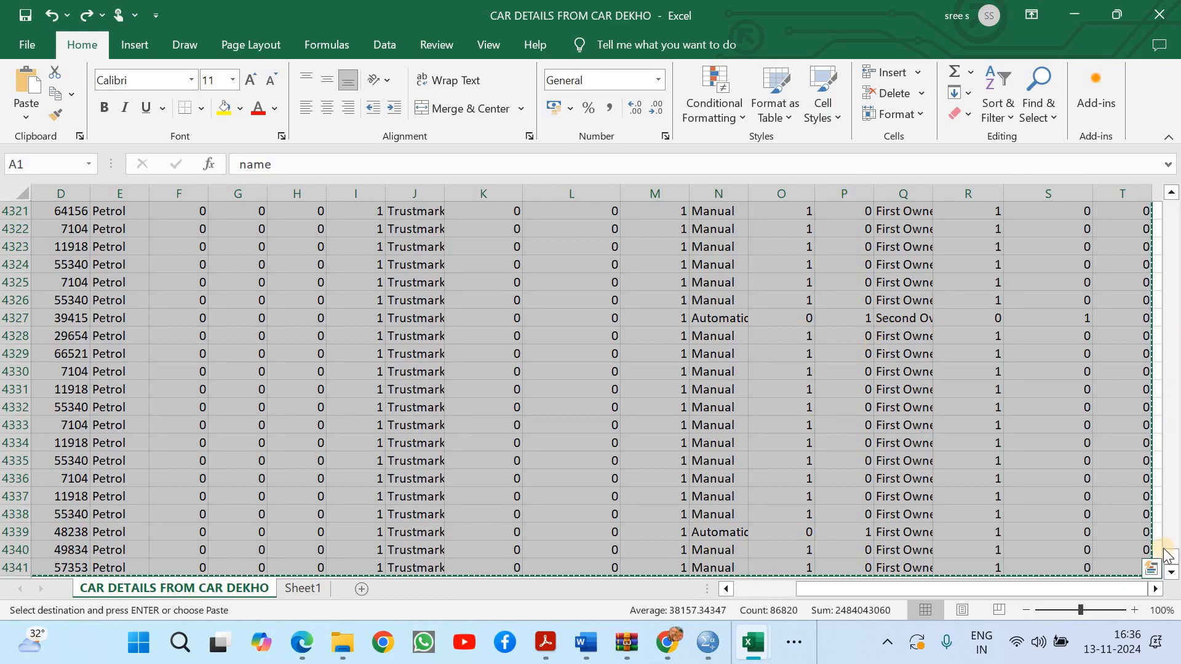
drag(1173, 559, 1175, 155)
drag(1089, 202, 1089, 203)
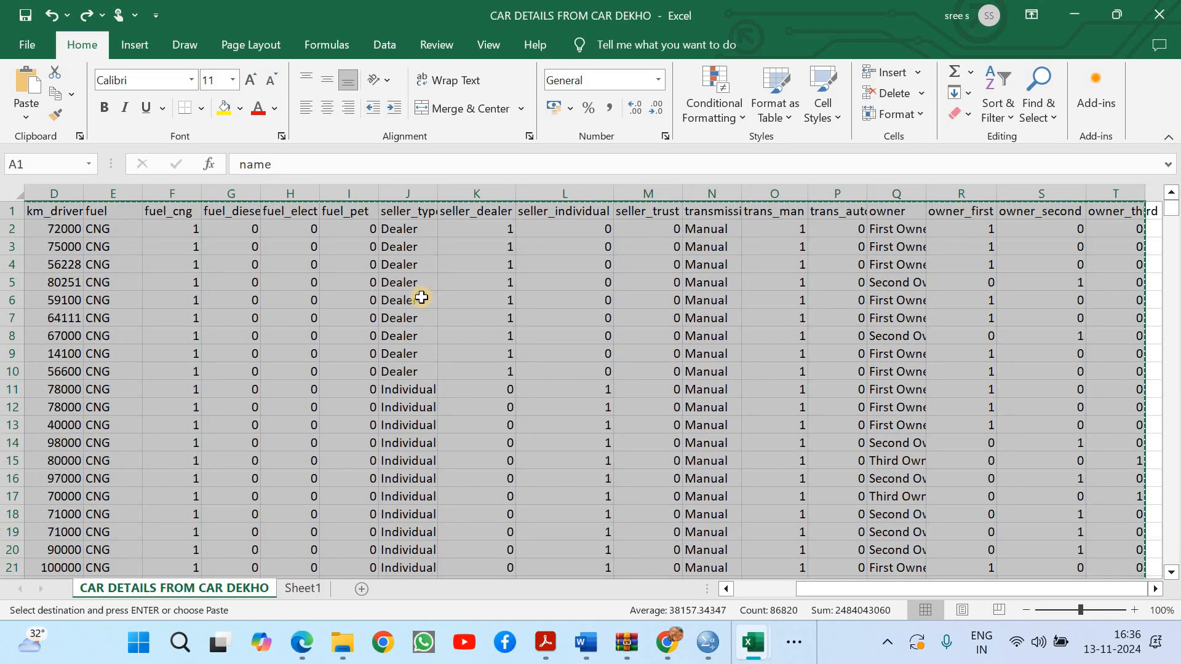
click(409, 300)
drag(866, 583, 679, 581)
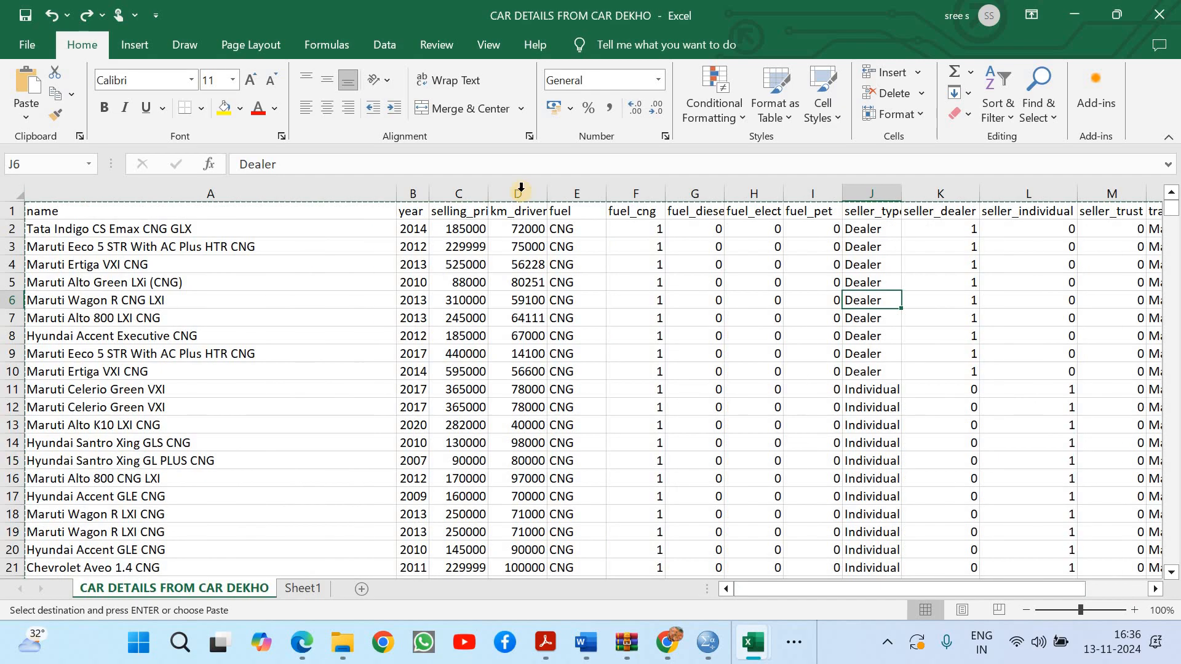
right_click(444, 184)
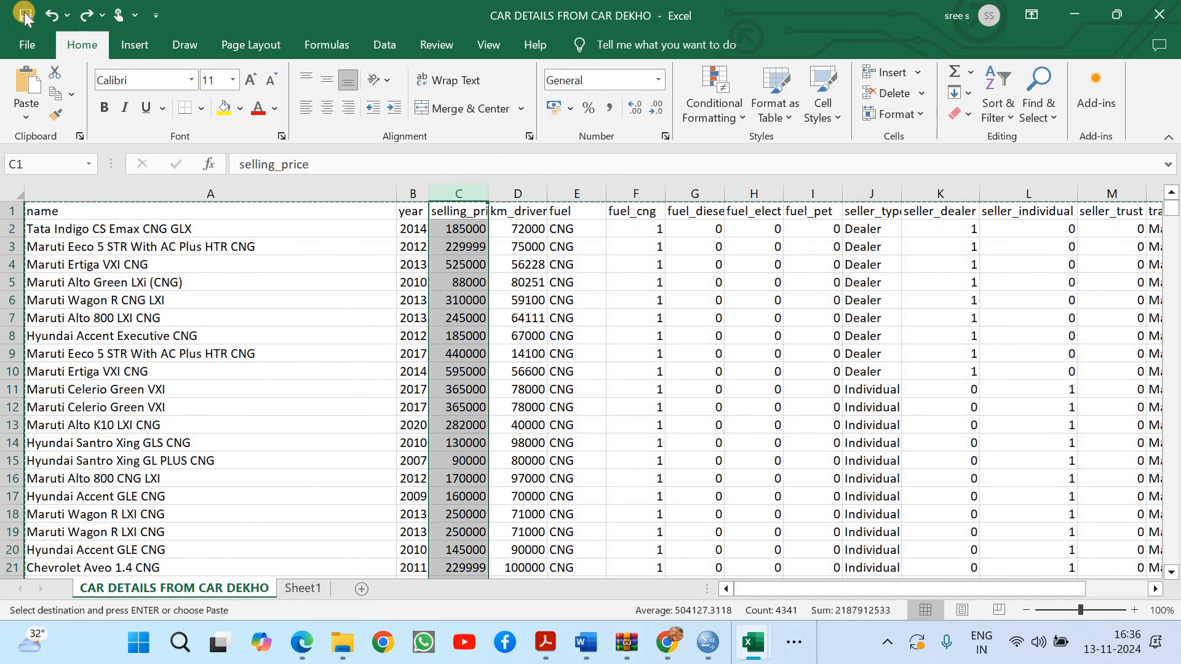
key(Escape)
key(Escape)
click(401, 314)
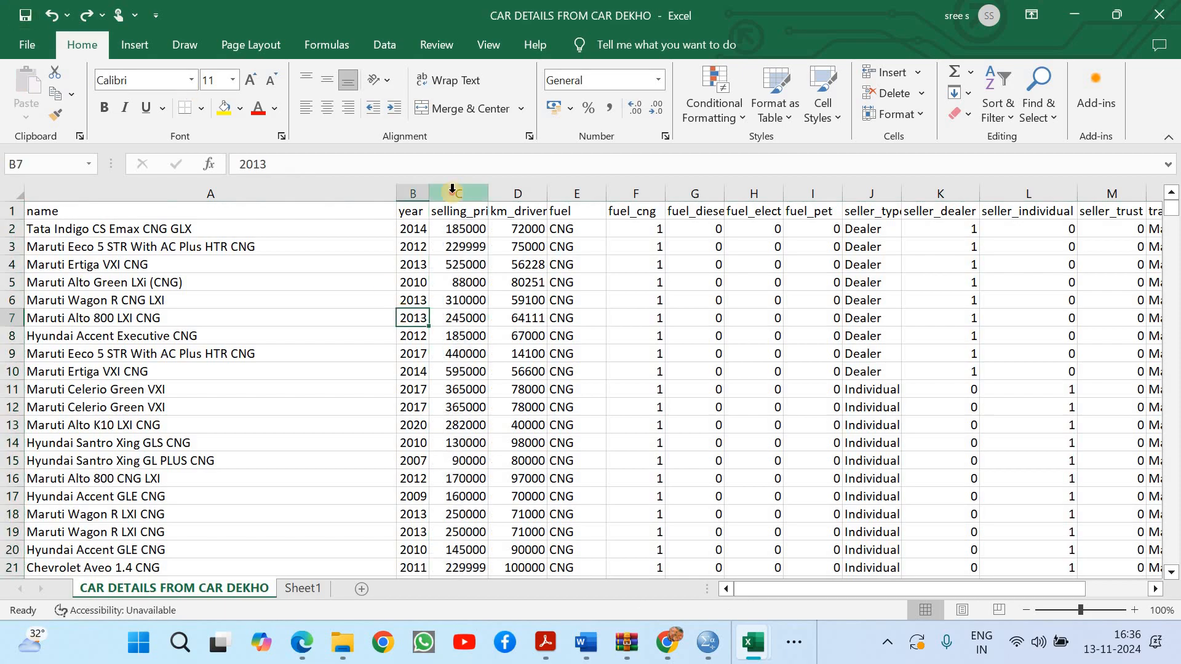
right_click(453, 193)
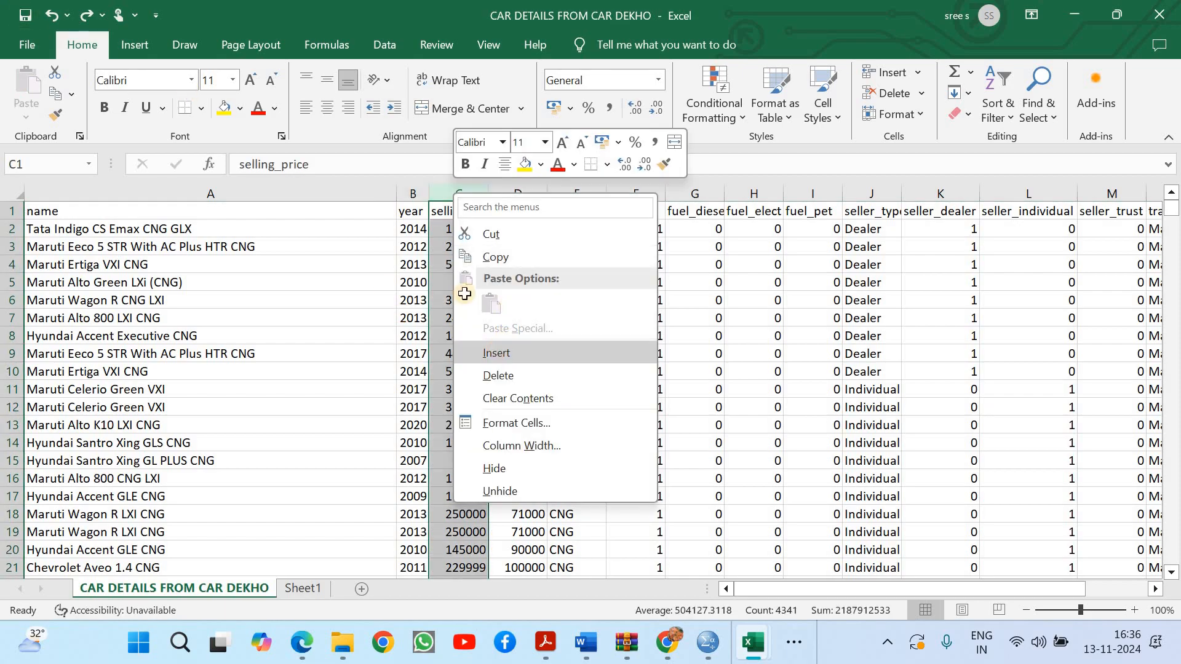
click(495, 352)
Head the new column C with age and enter the formula = 2024- B2 in C2
click(445, 210)
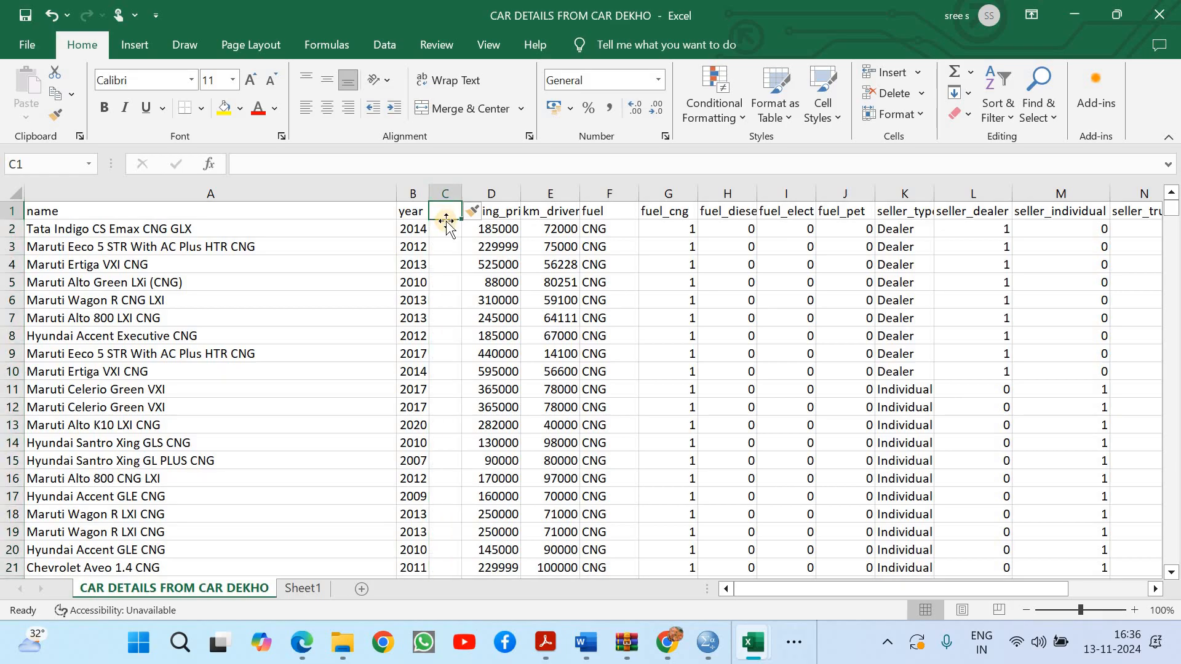
text(age)
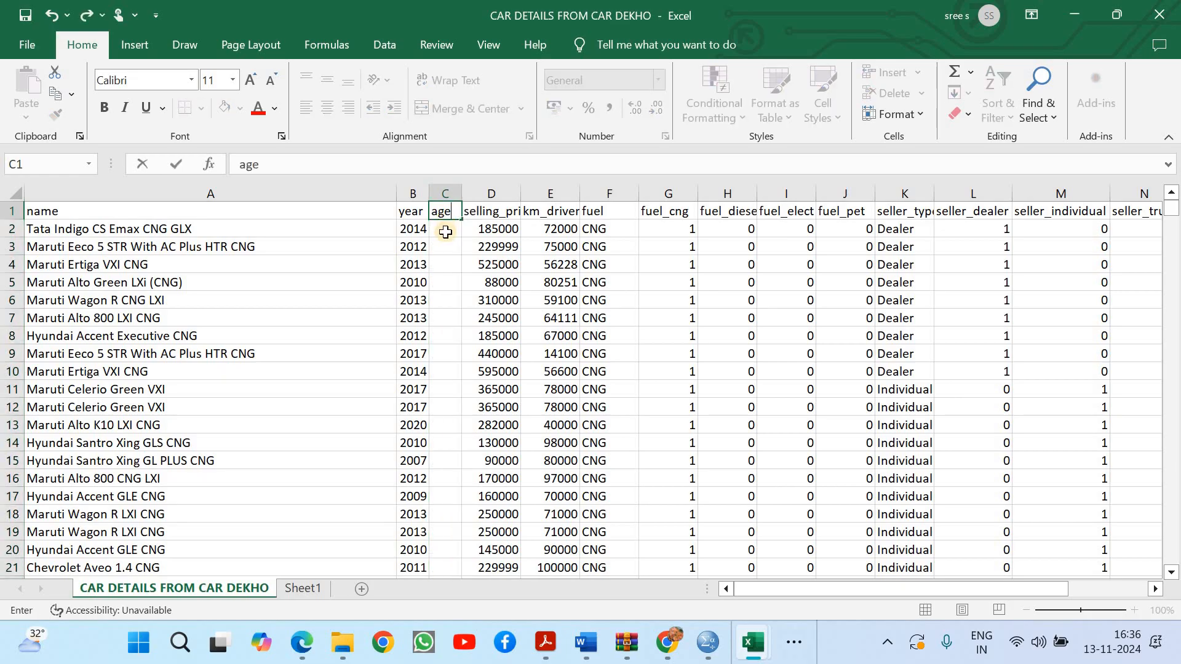
click(445, 231)
text(= 2024-)
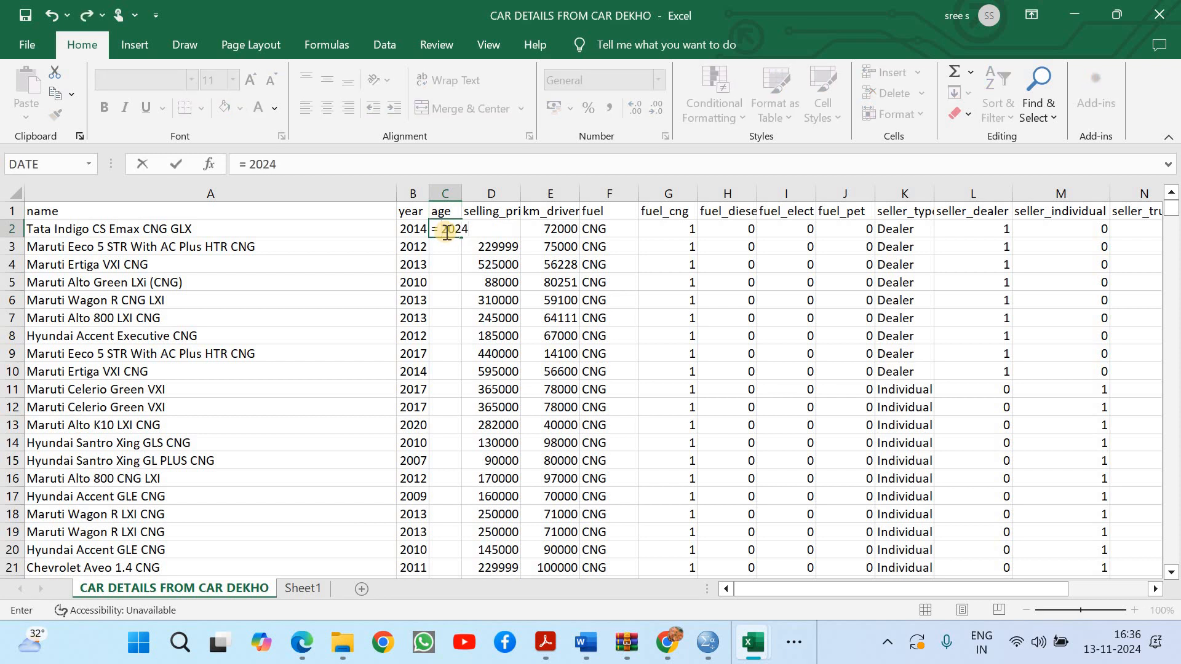
click(410, 230)
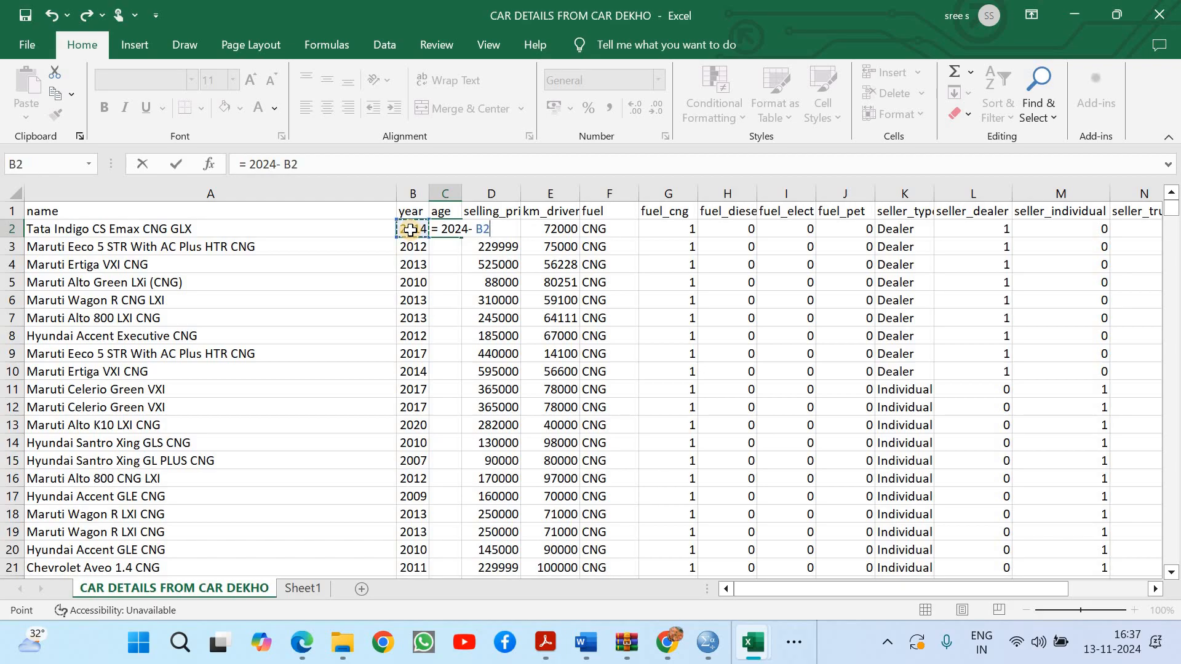
key(Return)
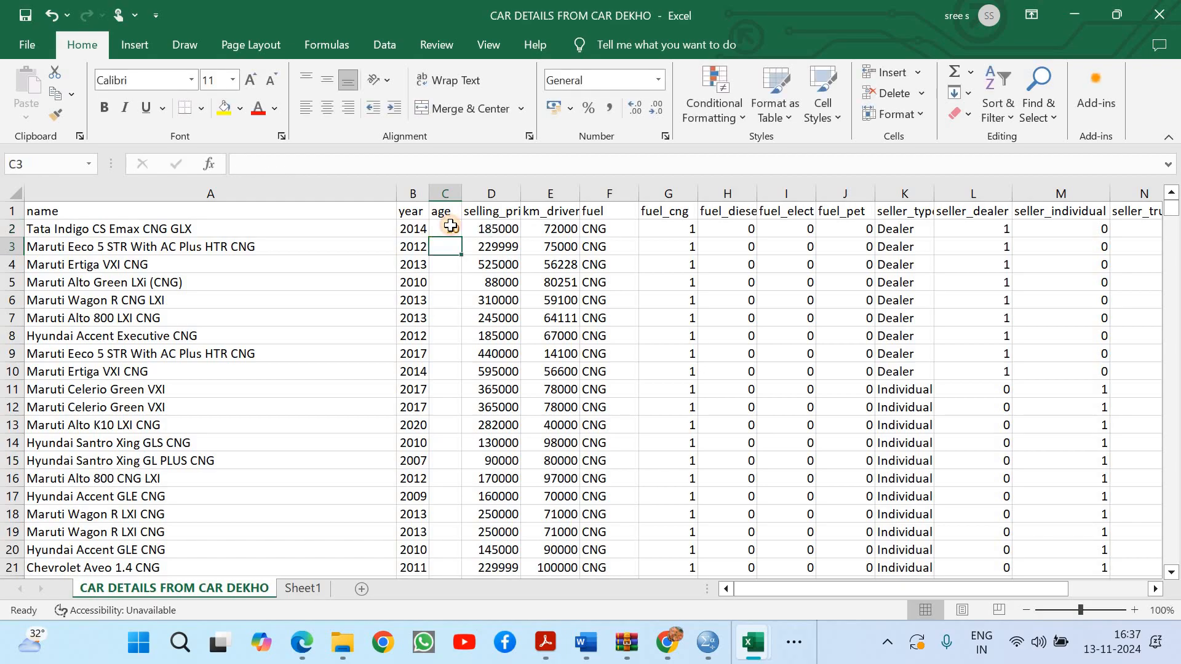
Fill the C2 formula down the whole age column
click(451, 225)
double_click(460, 237)
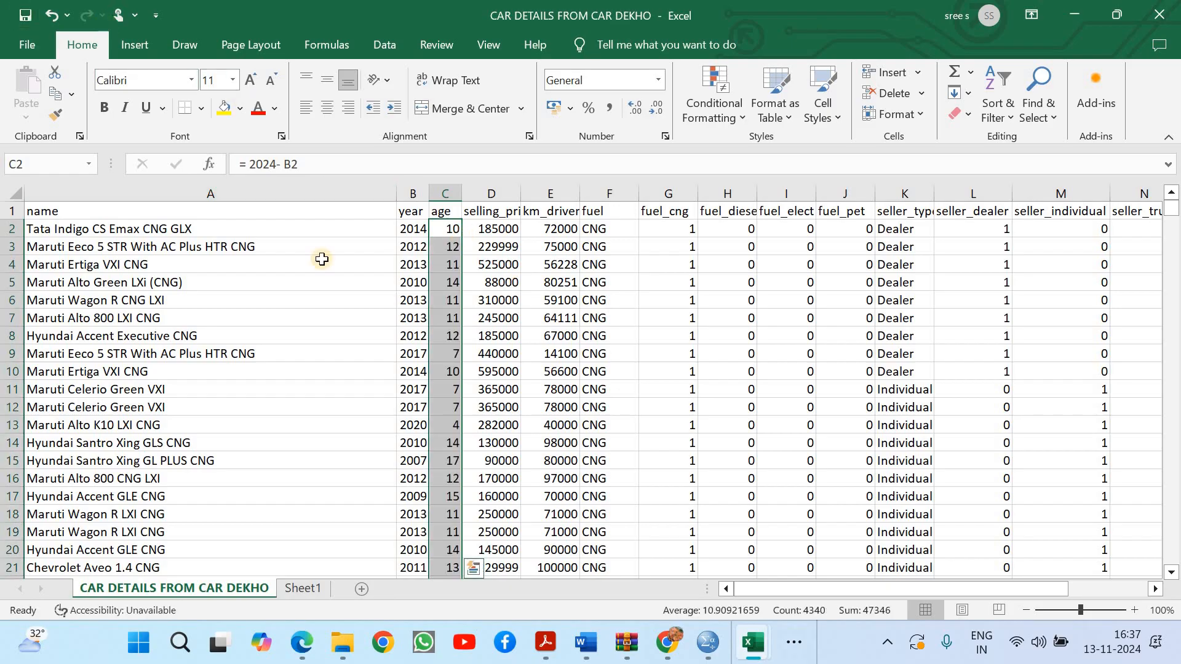
click(491, 282)
Copy the whole data table including the age column and select cell A1 of Sheet1 as the destination
click(179, 207)
key(ctrl+shift+End)
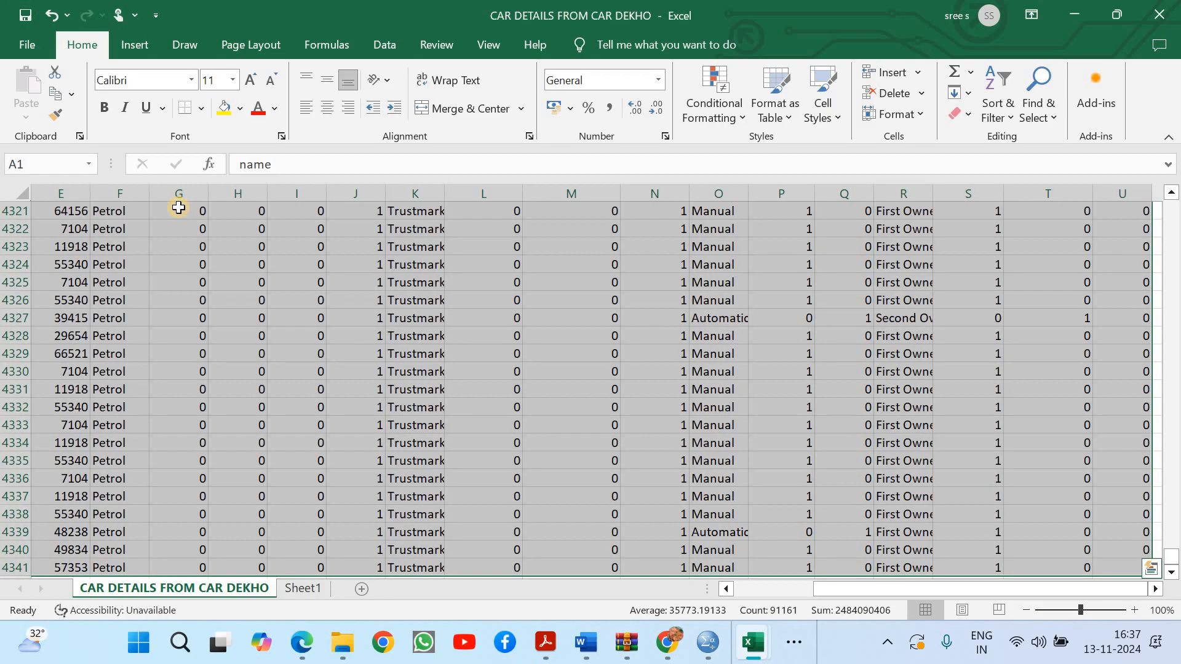
key(ctrl+c)
click(301, 589)
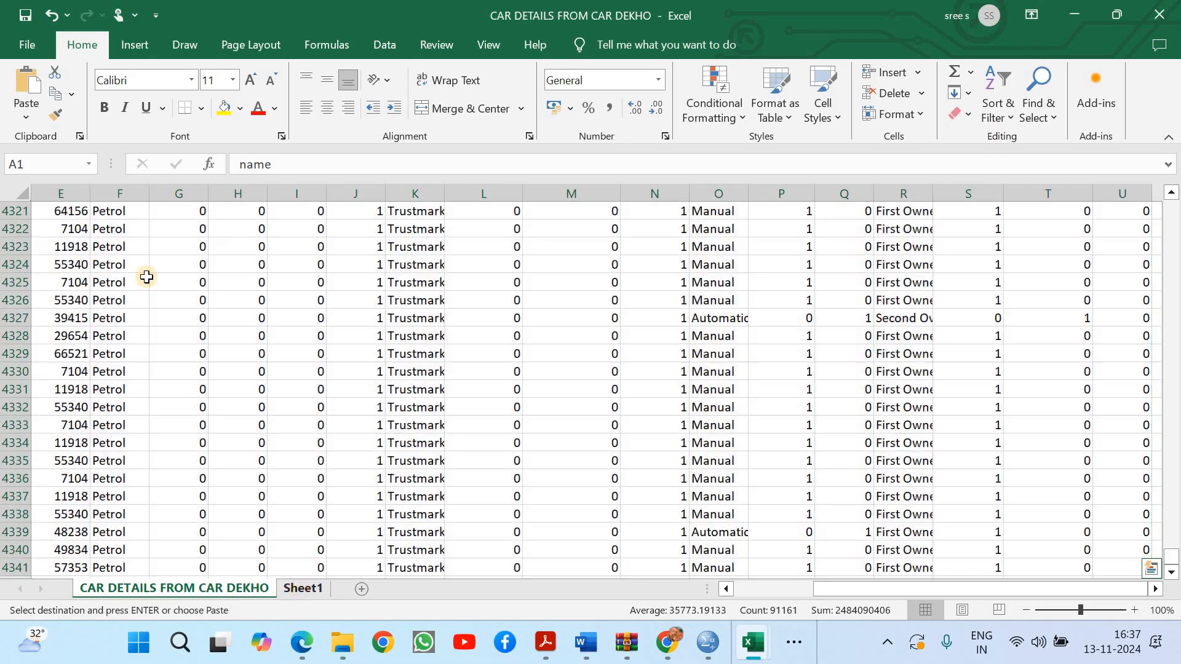
click(70, 224)
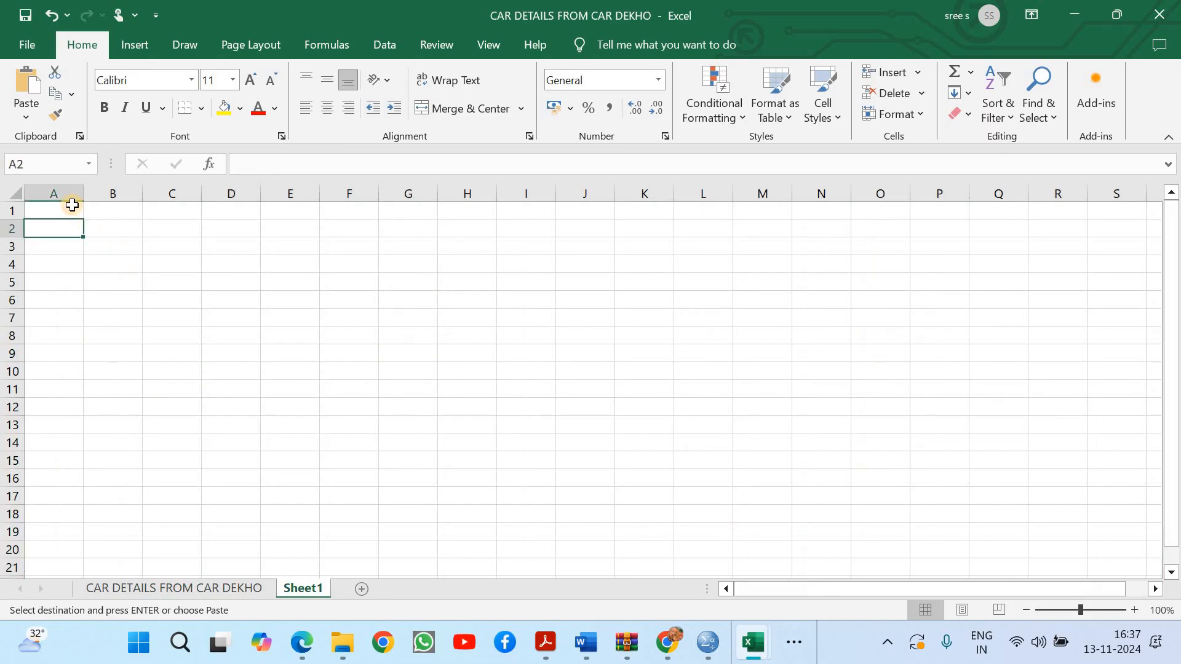
click(72, 207)
key(ctrl+v)
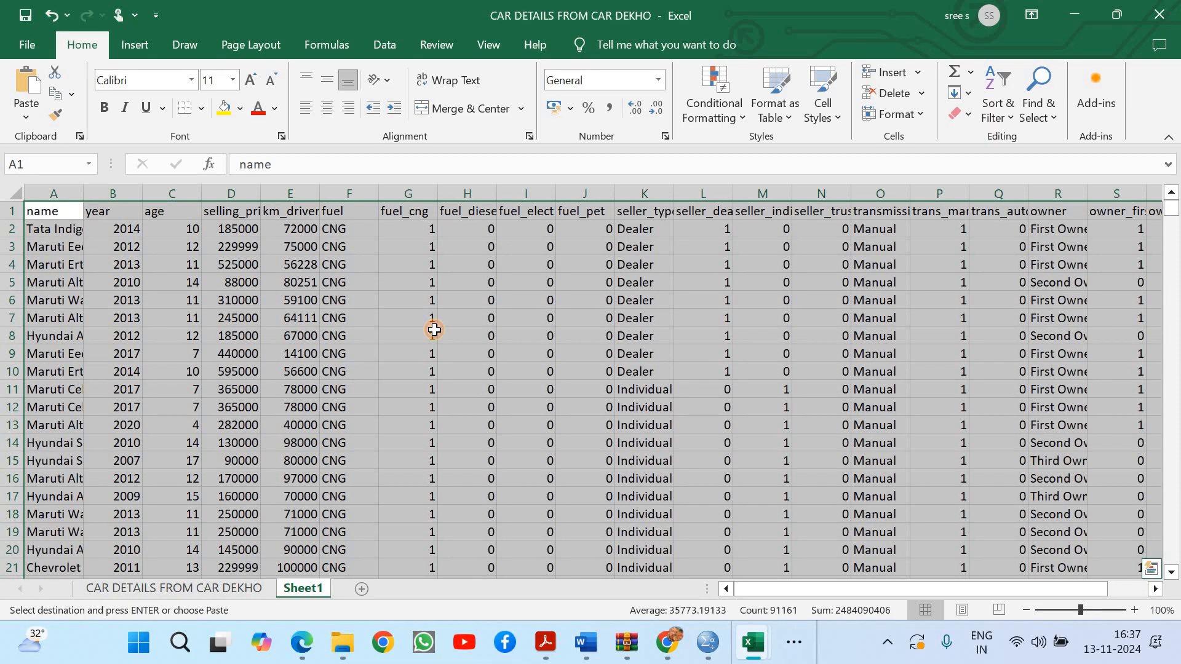
click(433, 330)
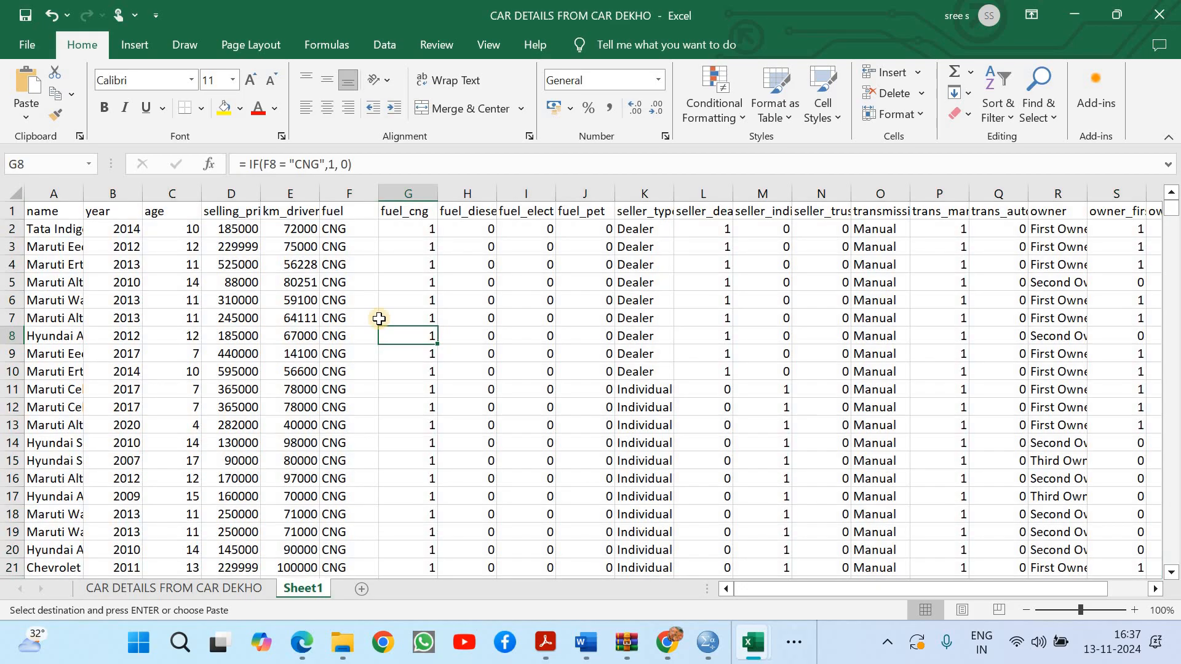
key(Escape)
click(305, 298)
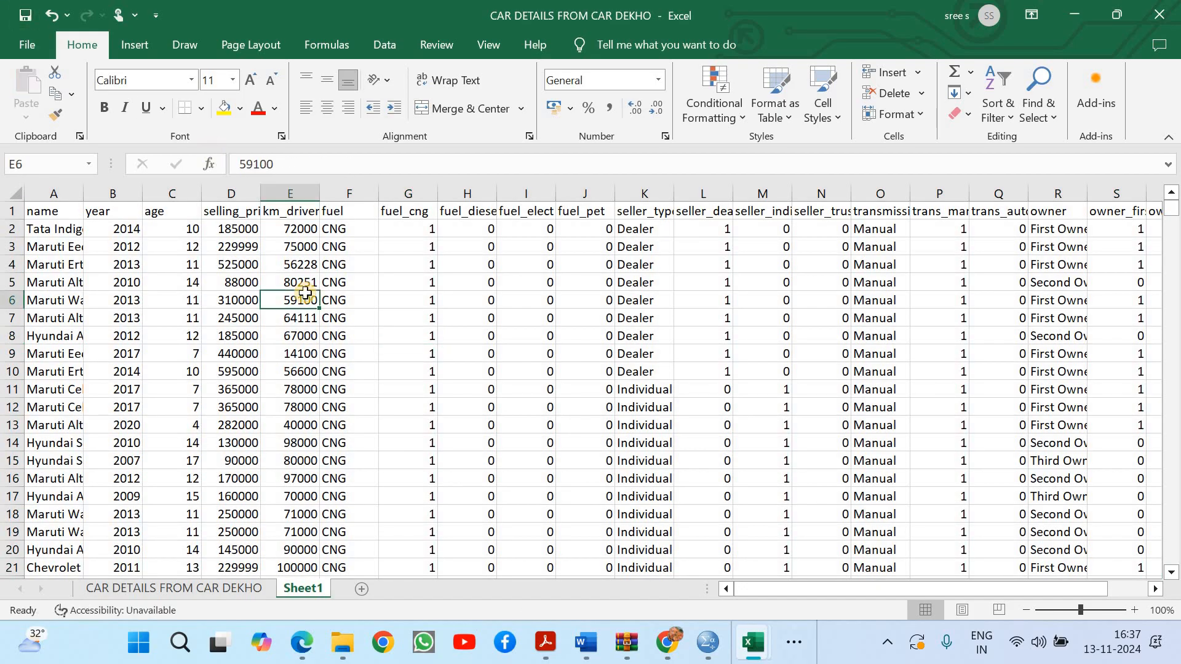
key(ctrl+z)
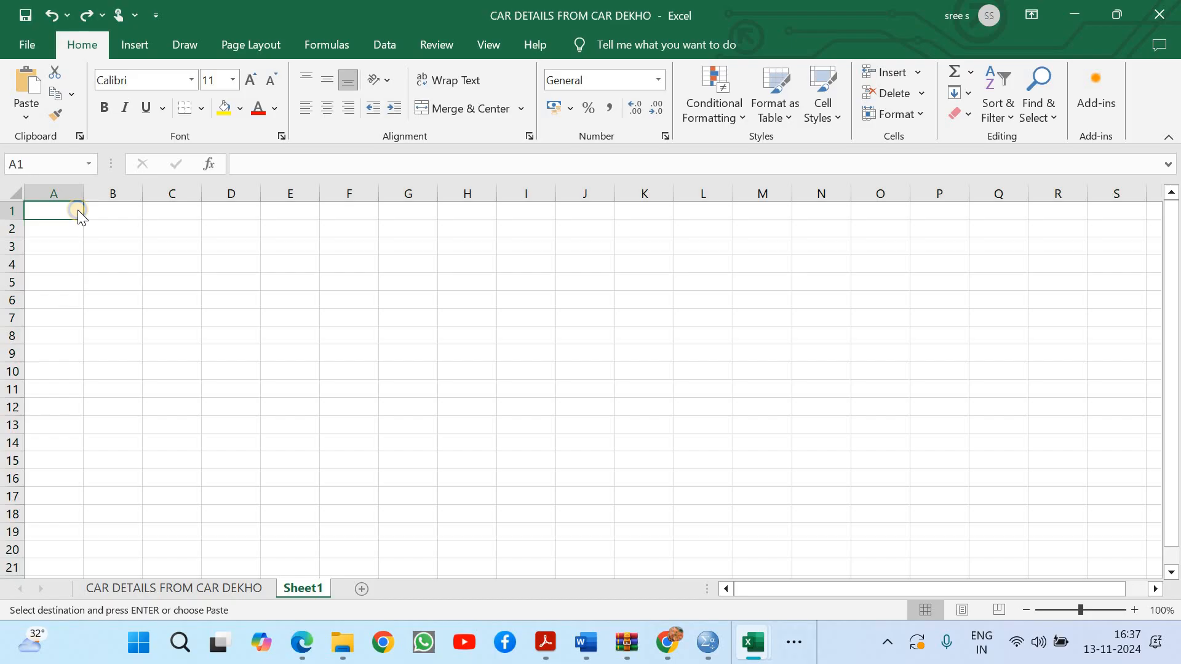
Paste the copied table into Sheet1 at A1 as values only and auto-fit the width of the name column
right_click(79, 213)
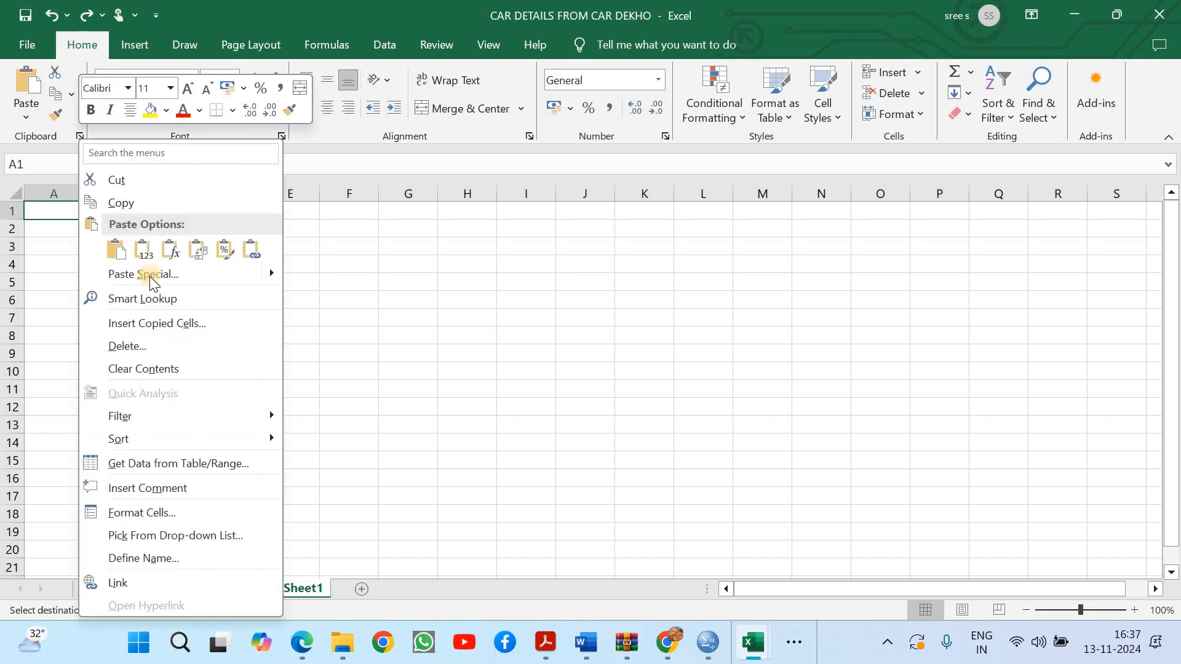
click(152, 275)
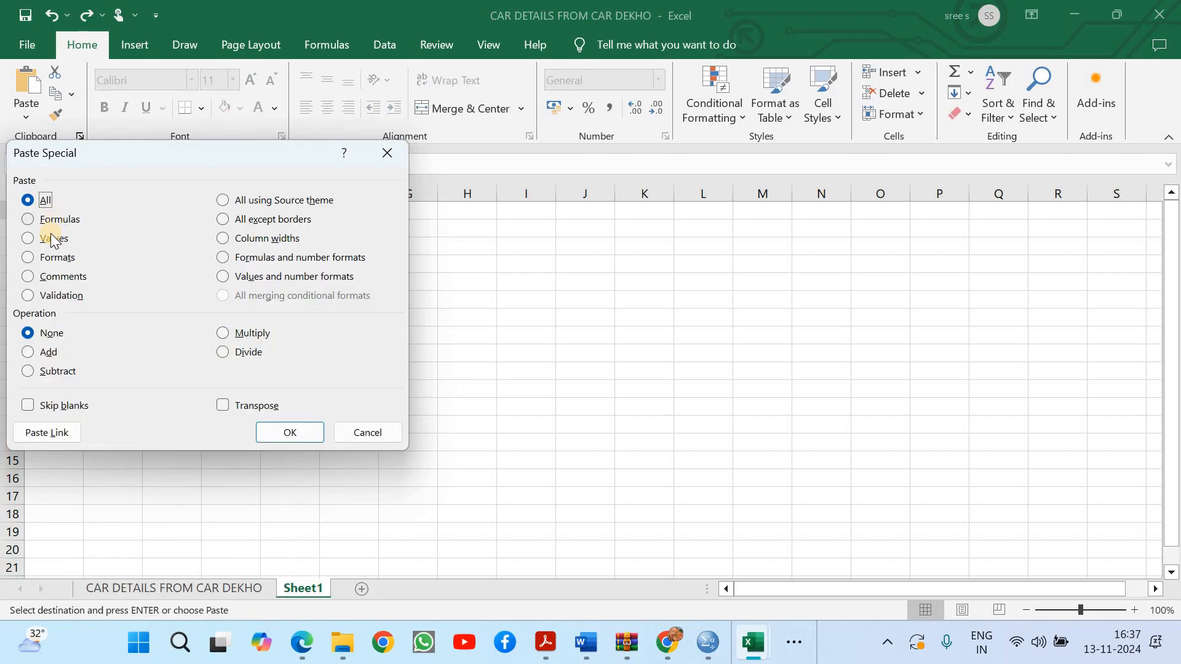
click(52, 238)
click(290, 432)
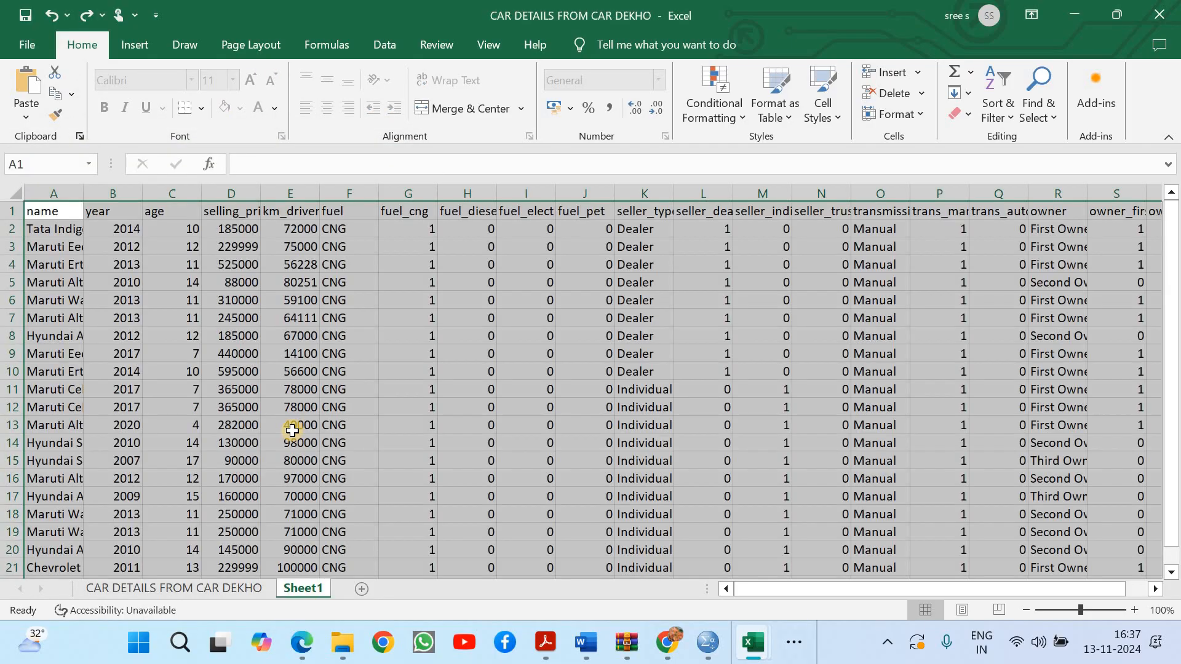
click(332, 368)
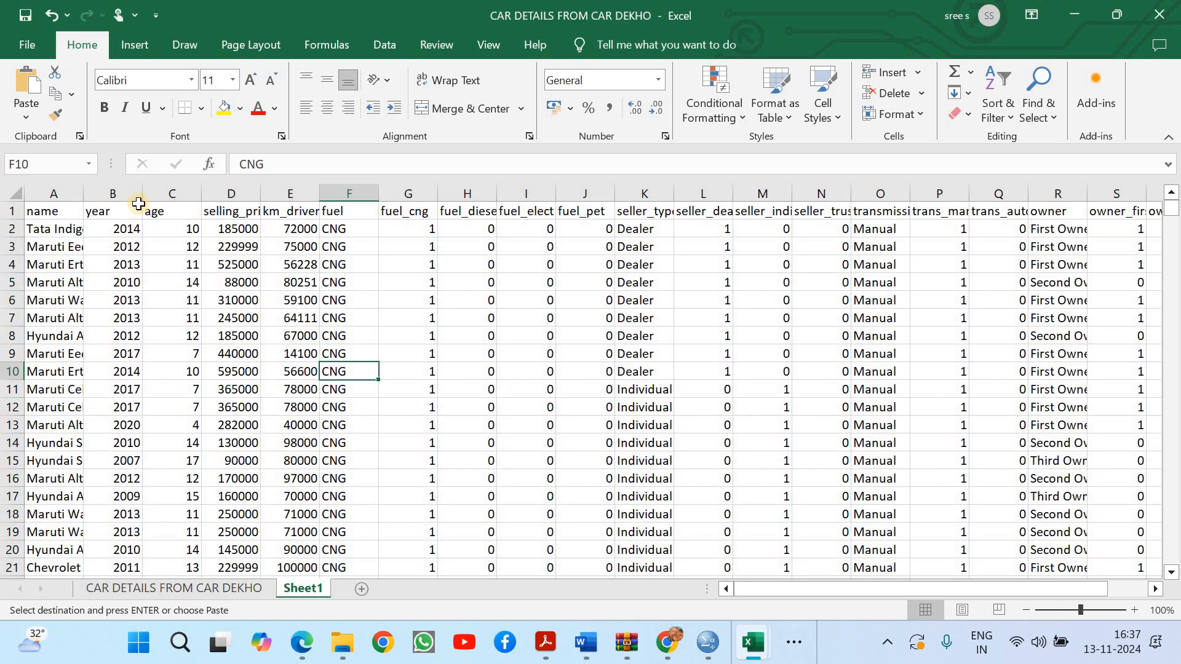
double_click(79, 192)
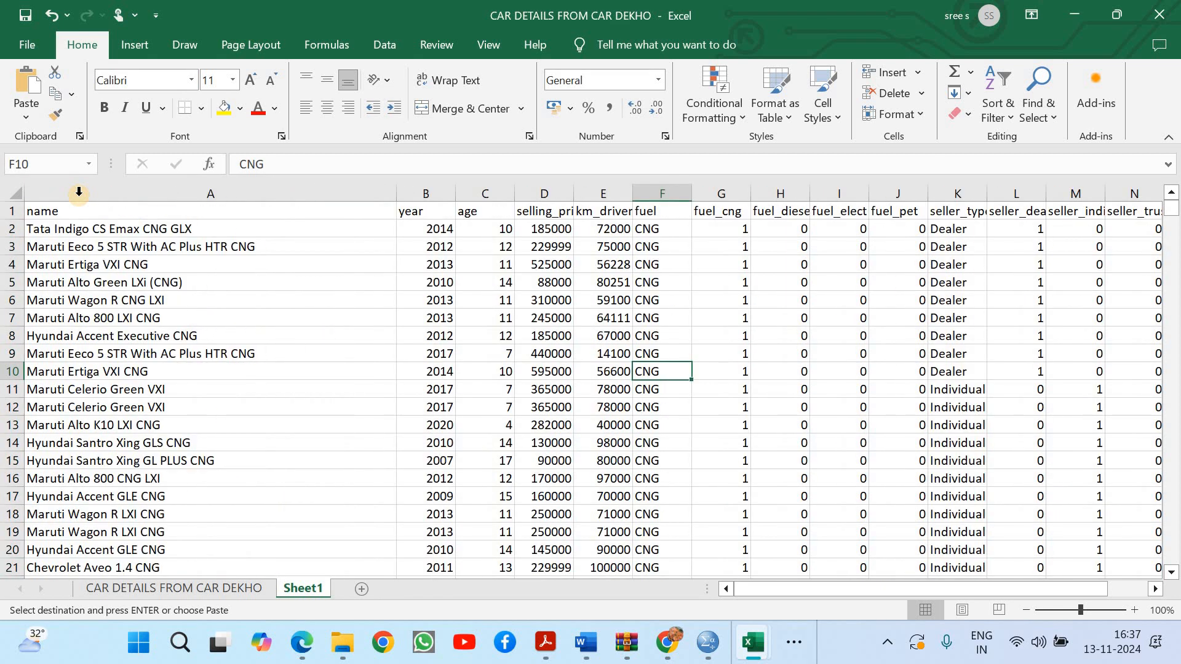
Delete the name and year columns from Sheet1
click(416, 194)
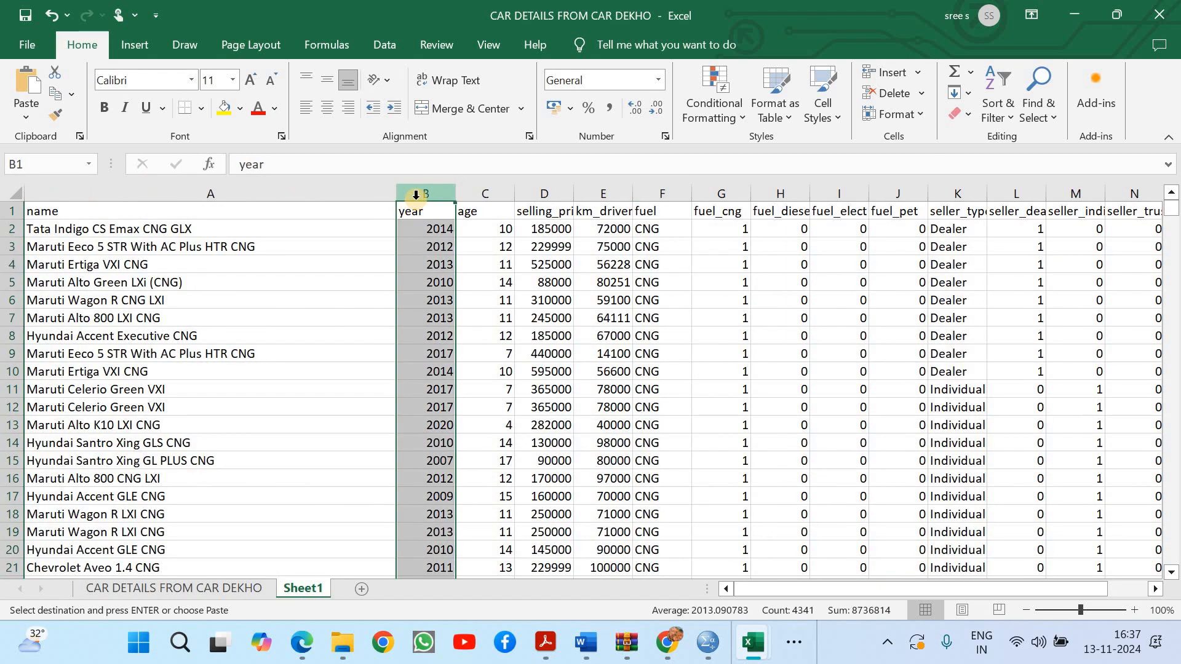
ctrl+click(243, 194)
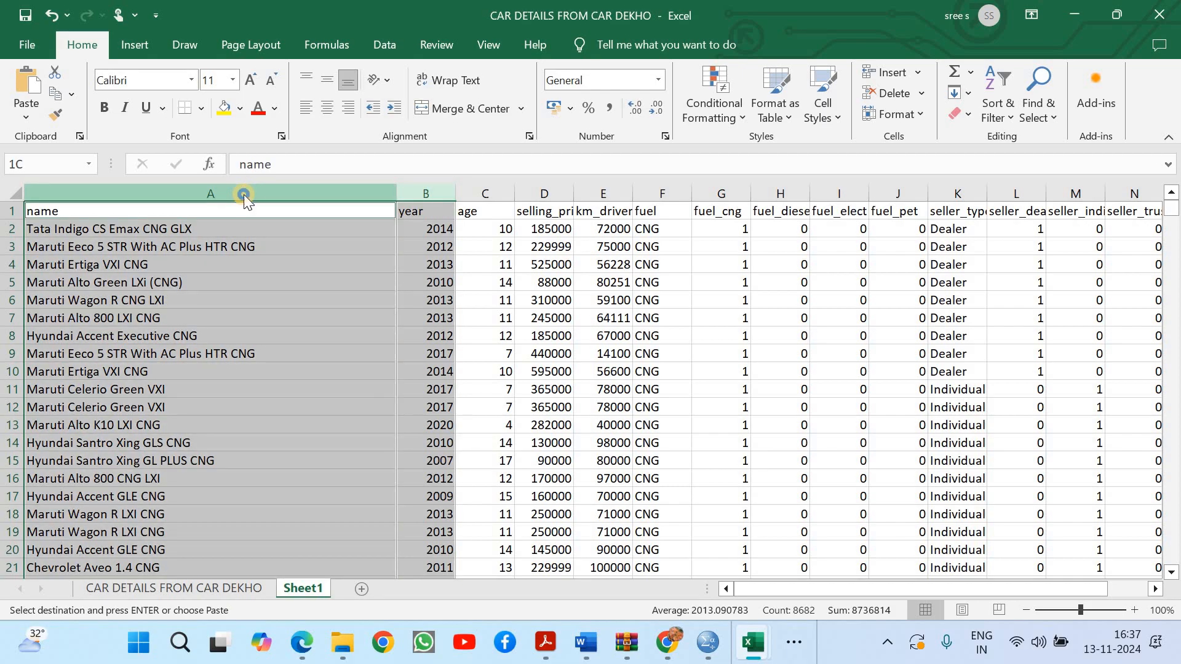
right_click(243, 194)
click(307, 375)
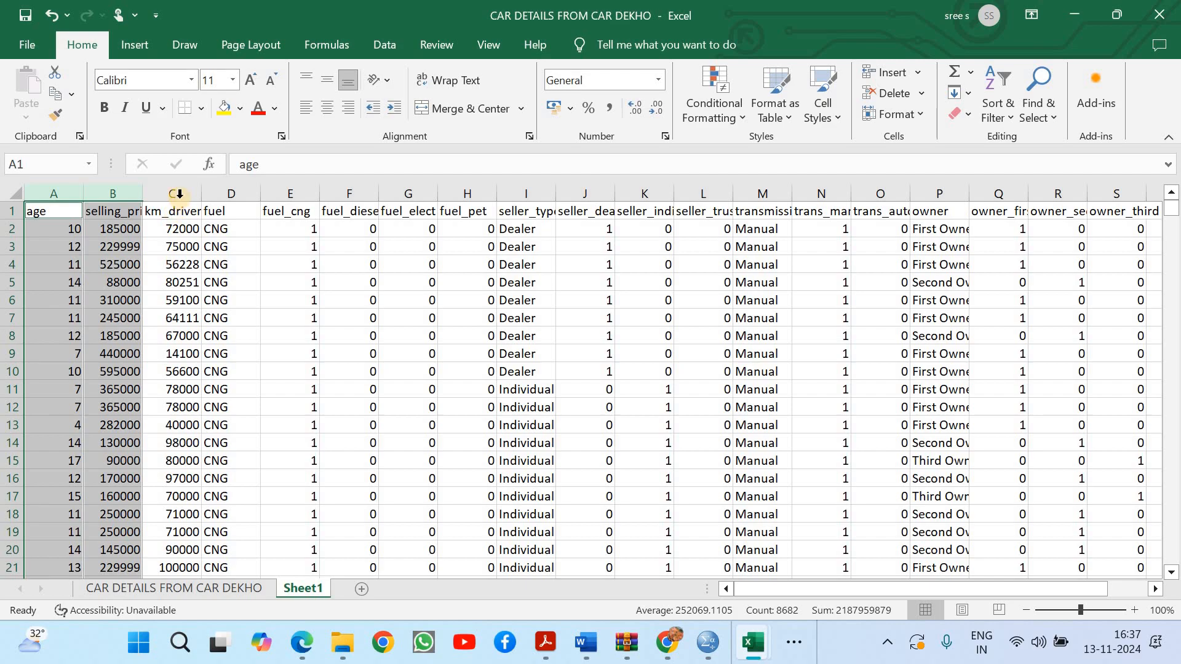
Delete the text columns fuel and seller_type, keeping their dummy columns
click(179, 194)
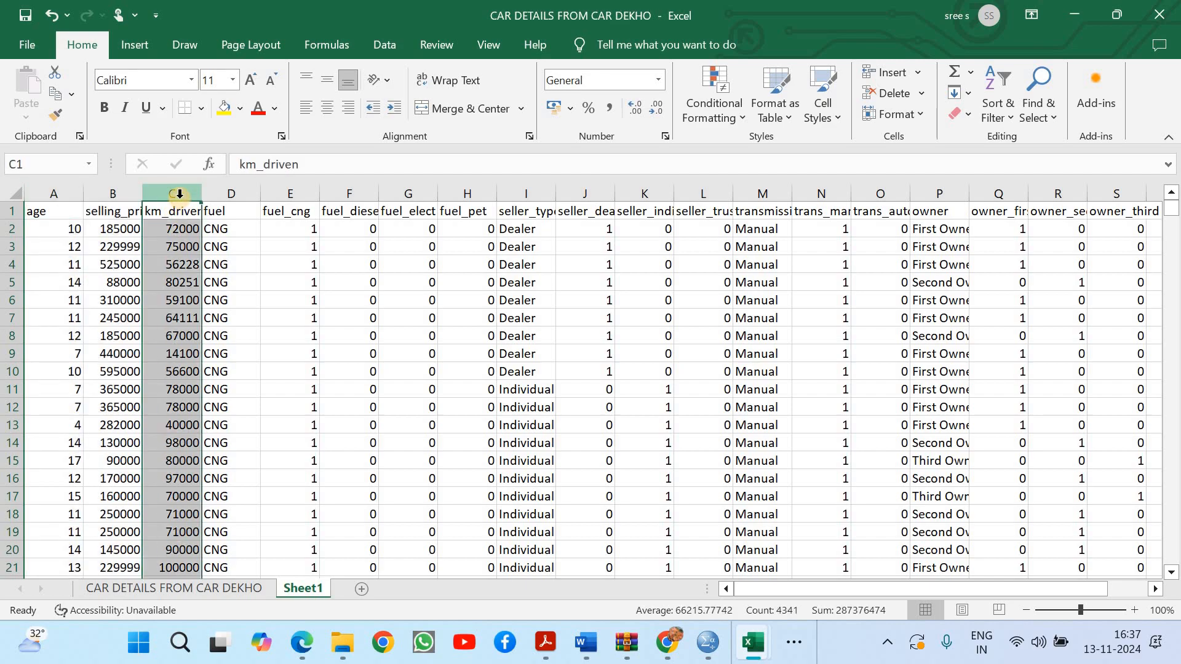
click(213, 196)
right_click(213, 197)
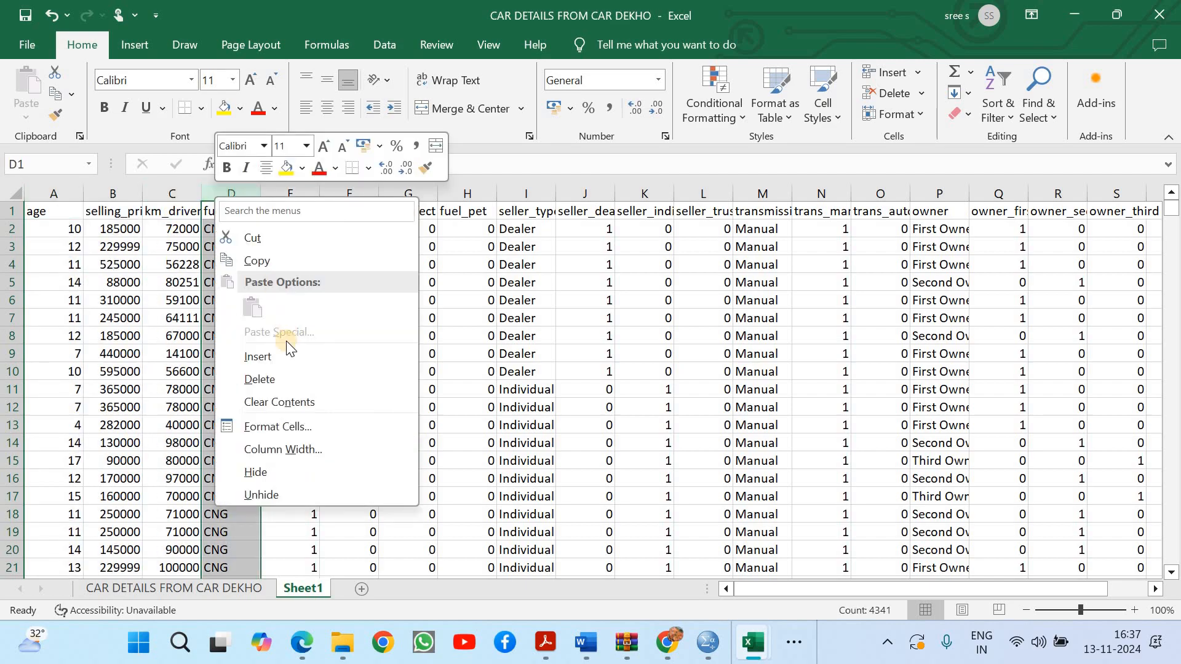
click(279, 375)
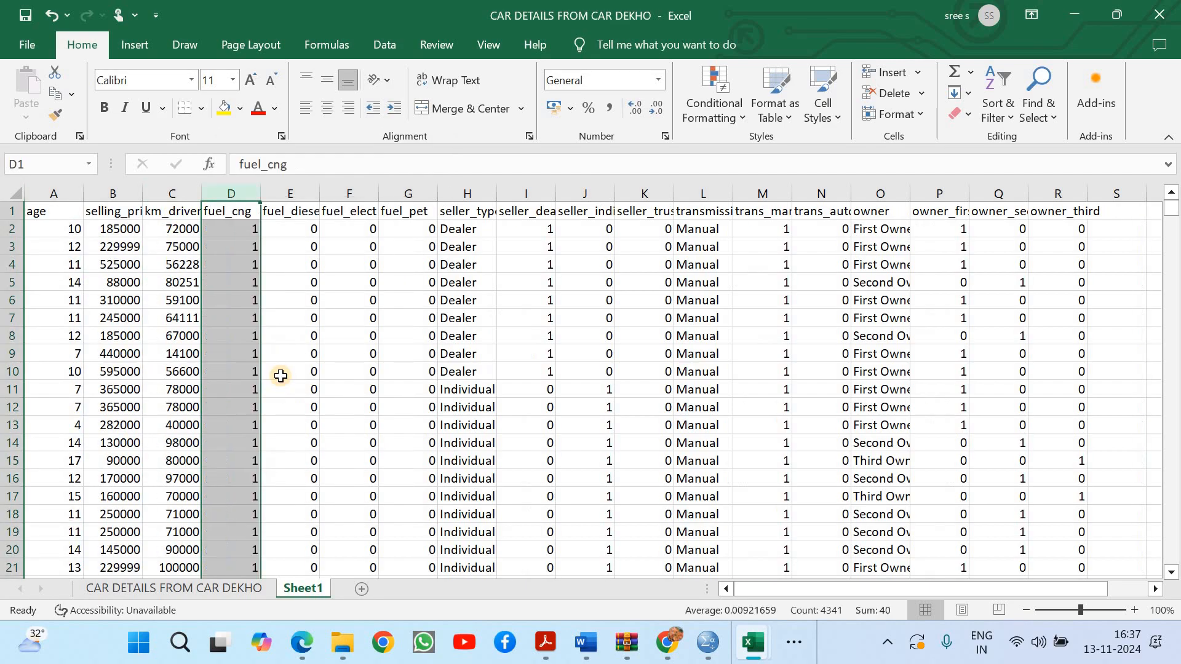
click(462, 194)
right_click(460, 194)
click(530, 376)
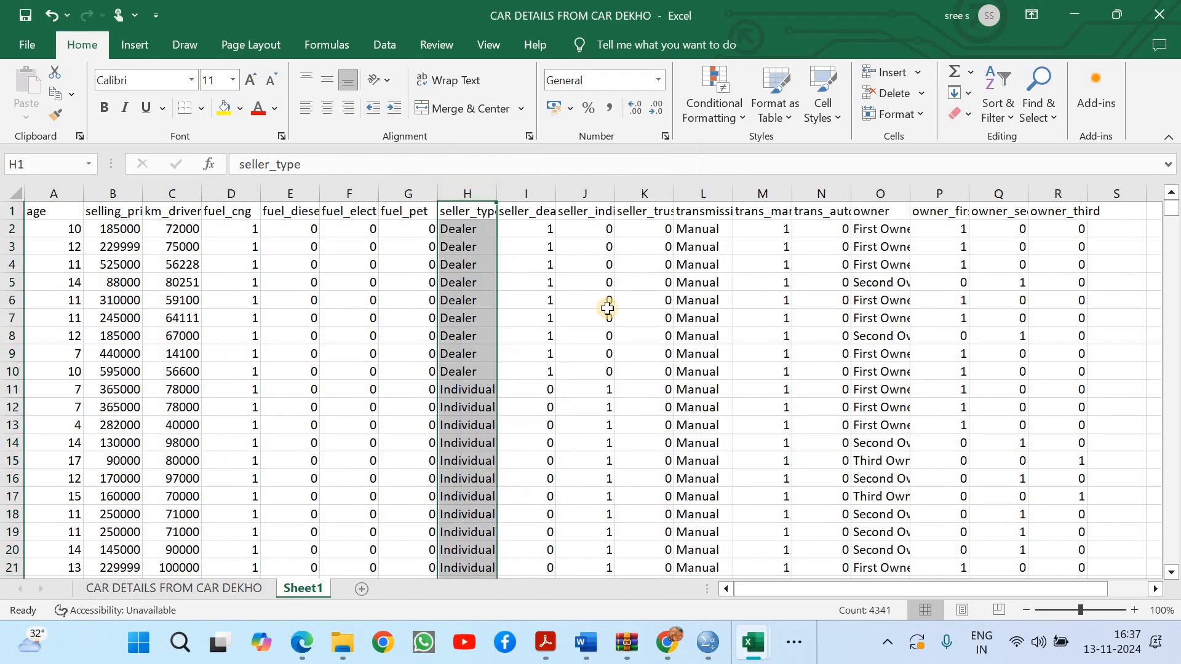
Delete the text columns transmission and owner, keeping their dummy columns
right_click(641, 193)
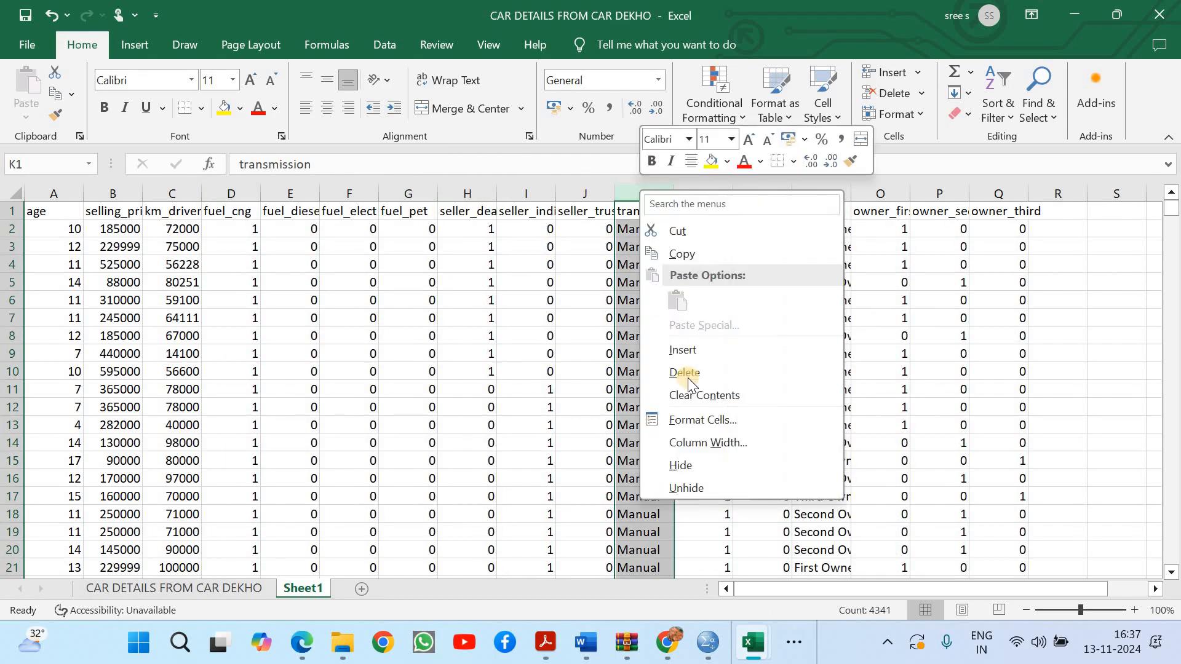
click(687, 374)
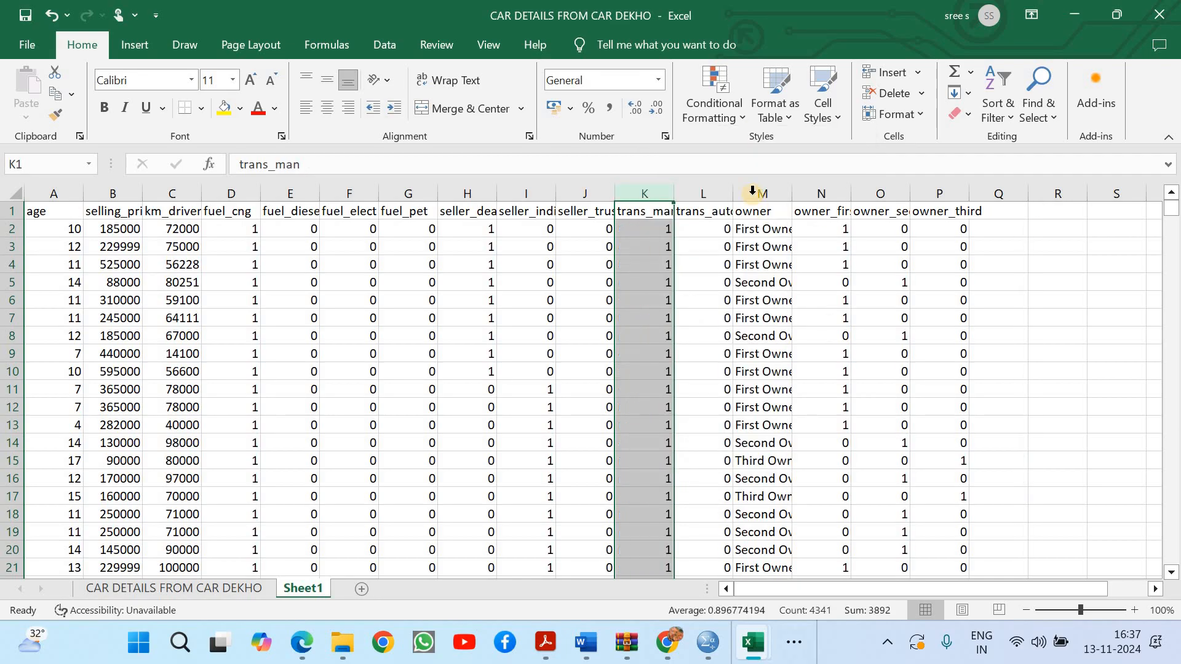
right_click(751, 194)
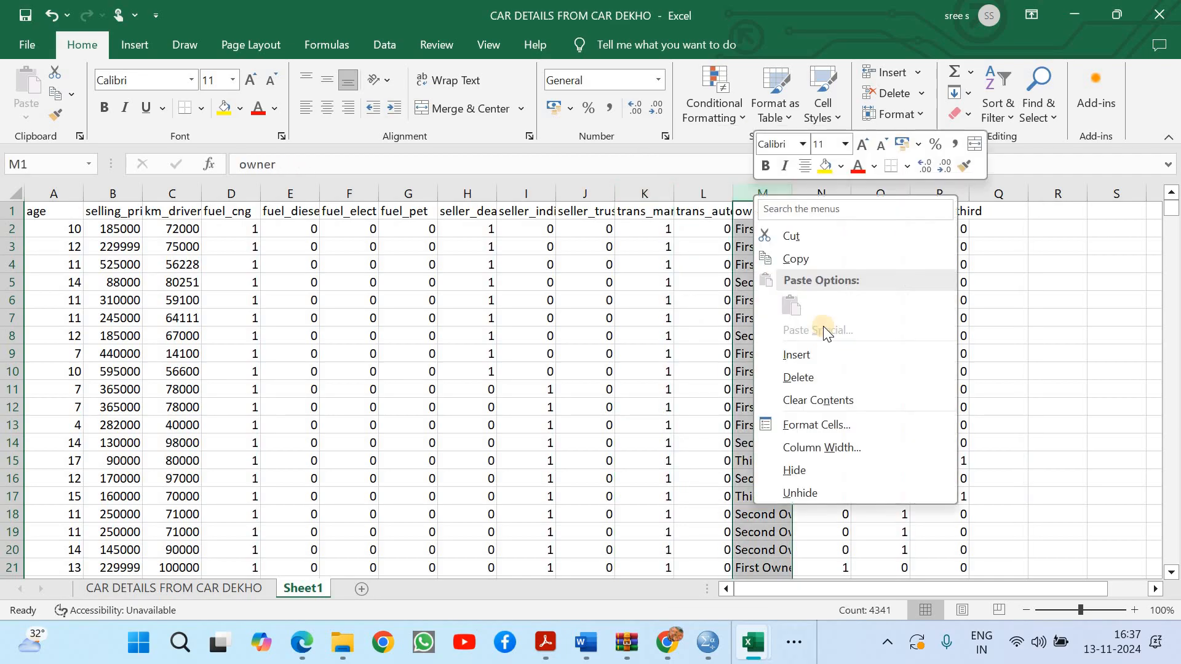
click(821, 378)
click(972, 377)
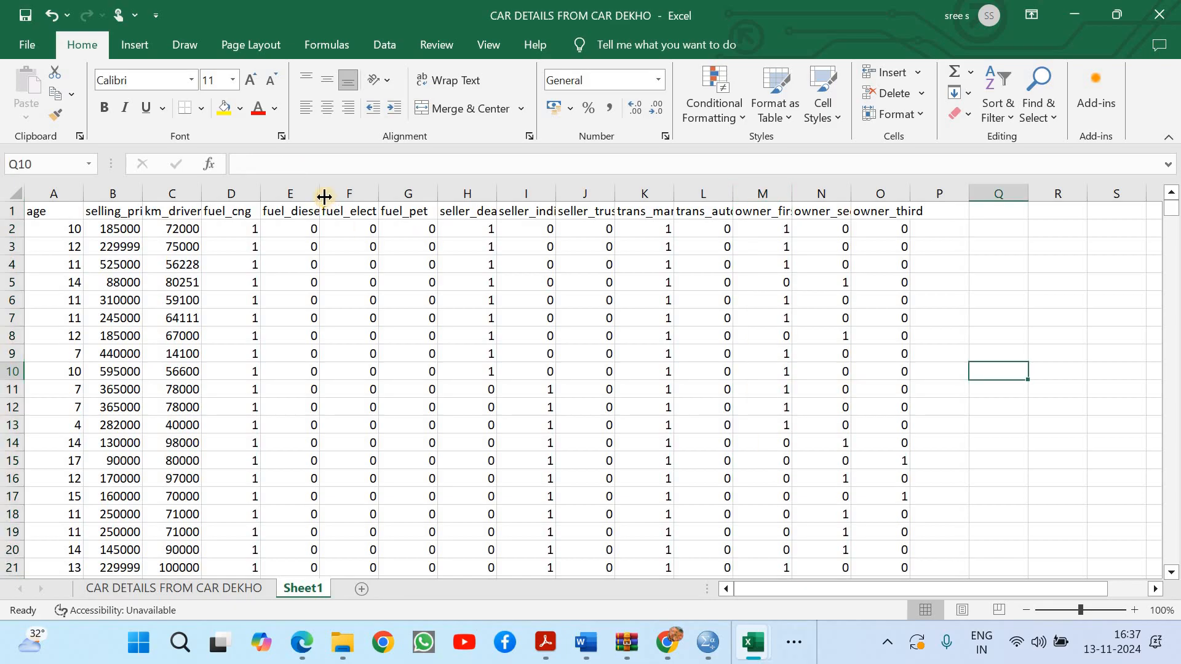
Widen the dummy columns from fuel_diesel through owner_third so that their full header names fit
drag(320, 194, 383, 197)
drag(506, 194, 525, 194)
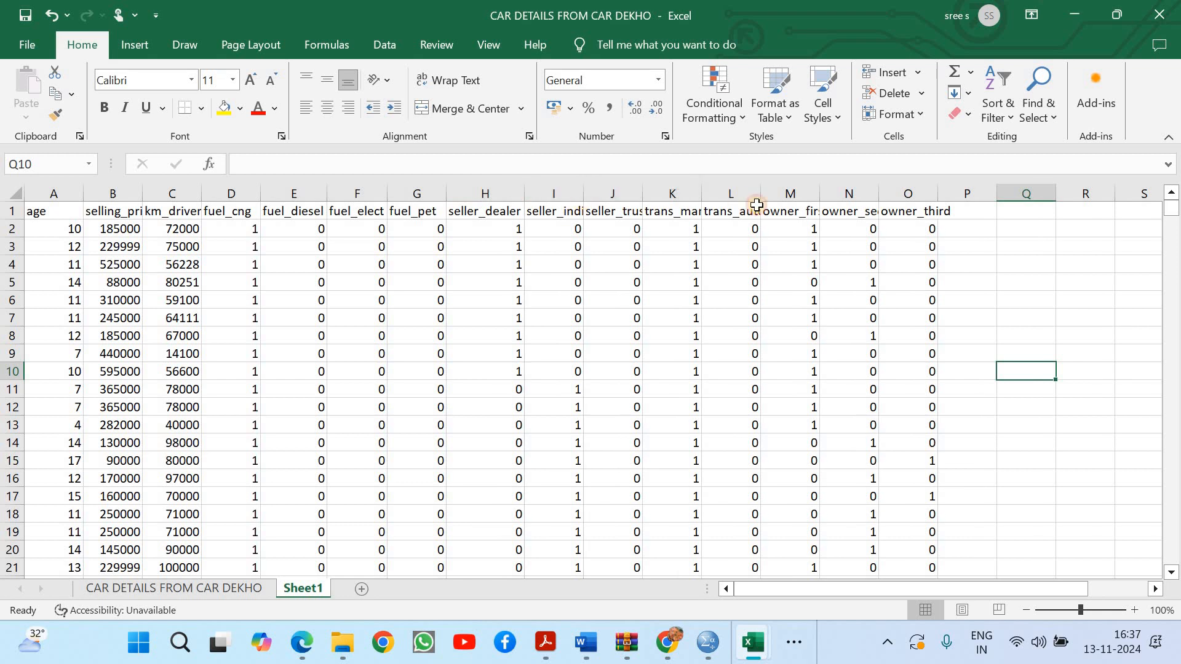
double_click(582, 195)
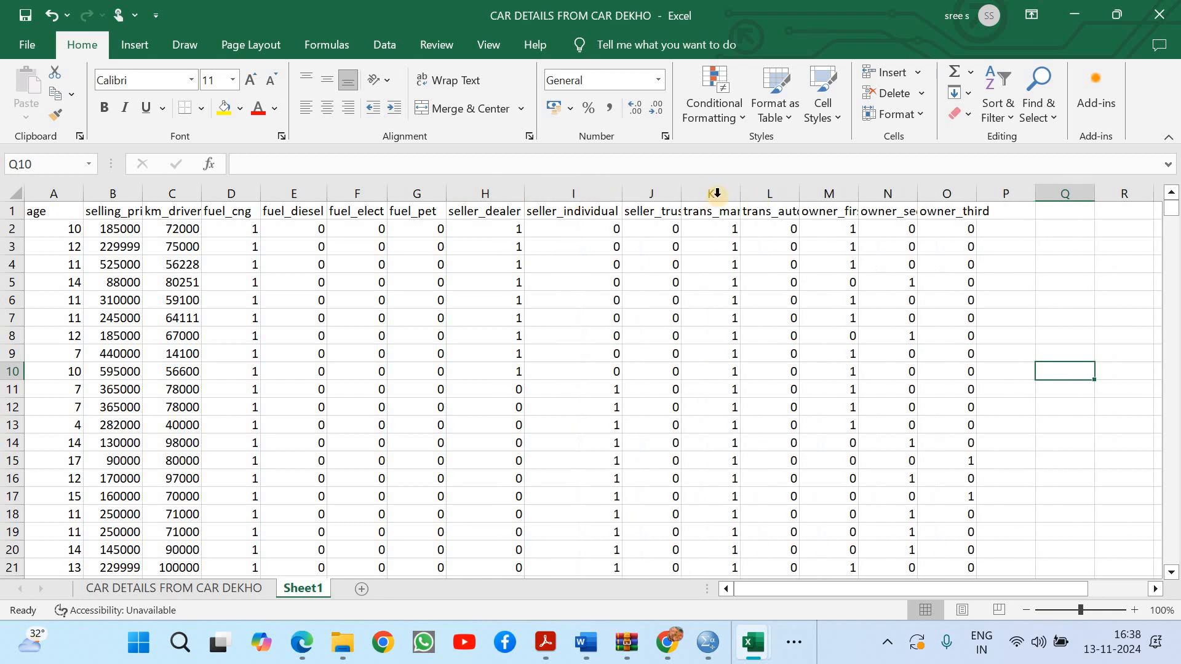
double_click(681, 194)
double_click(755, 191)
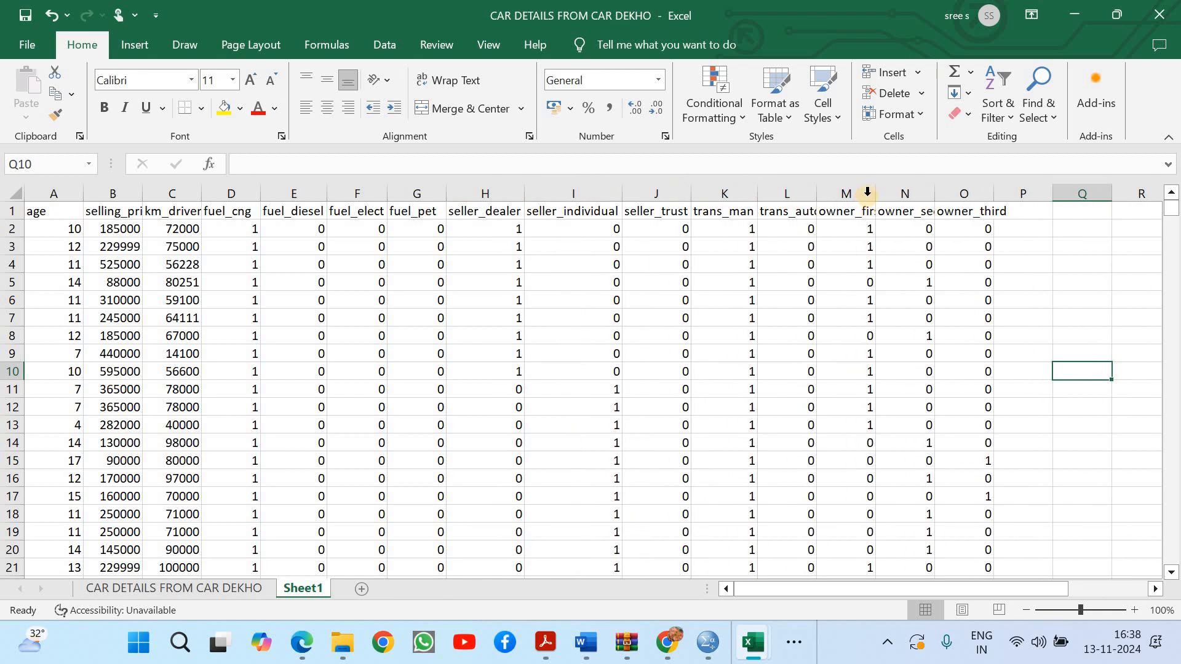
double_click(875, 194)
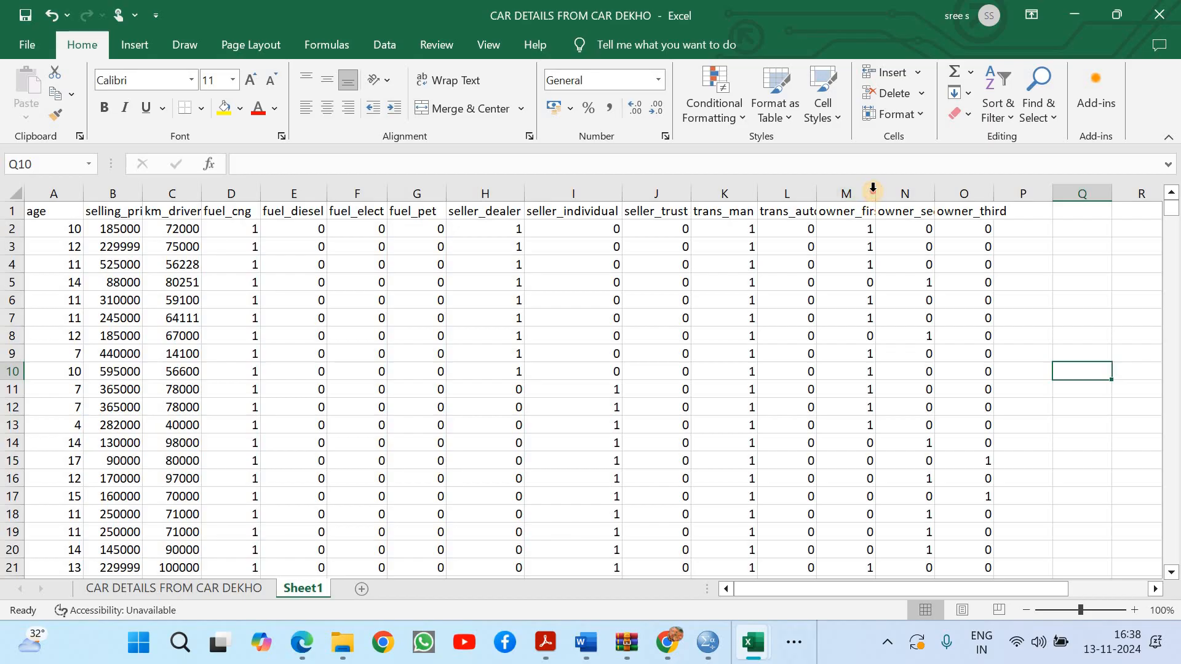
double_click(819, 194)
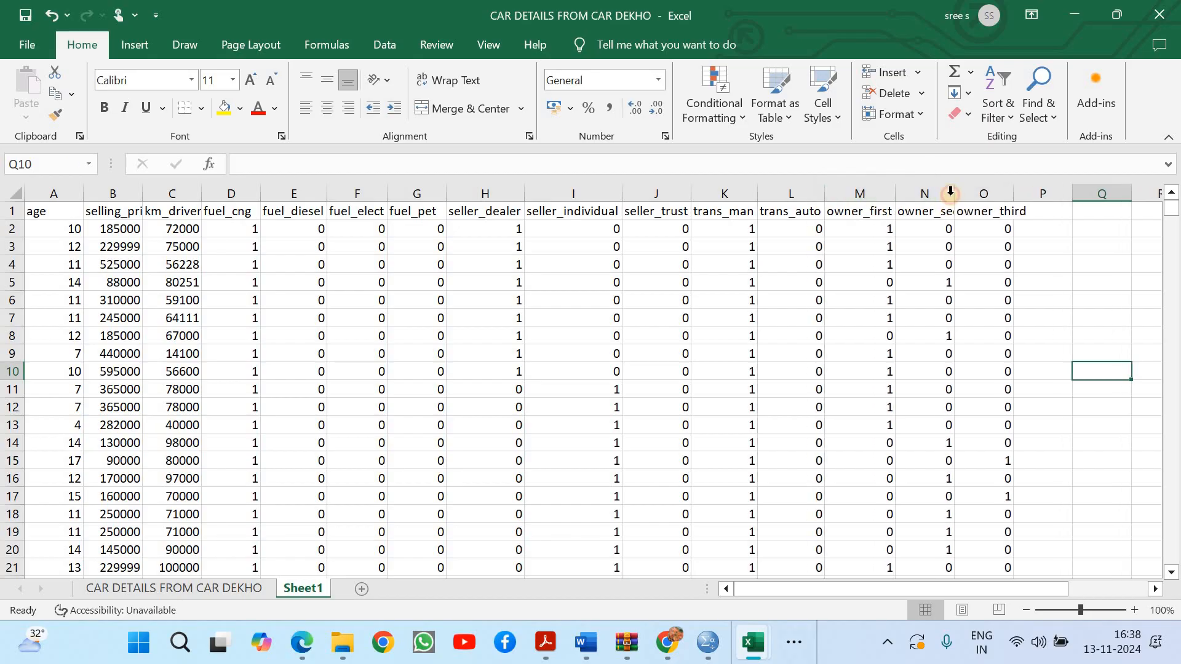
double_click(952, 194)
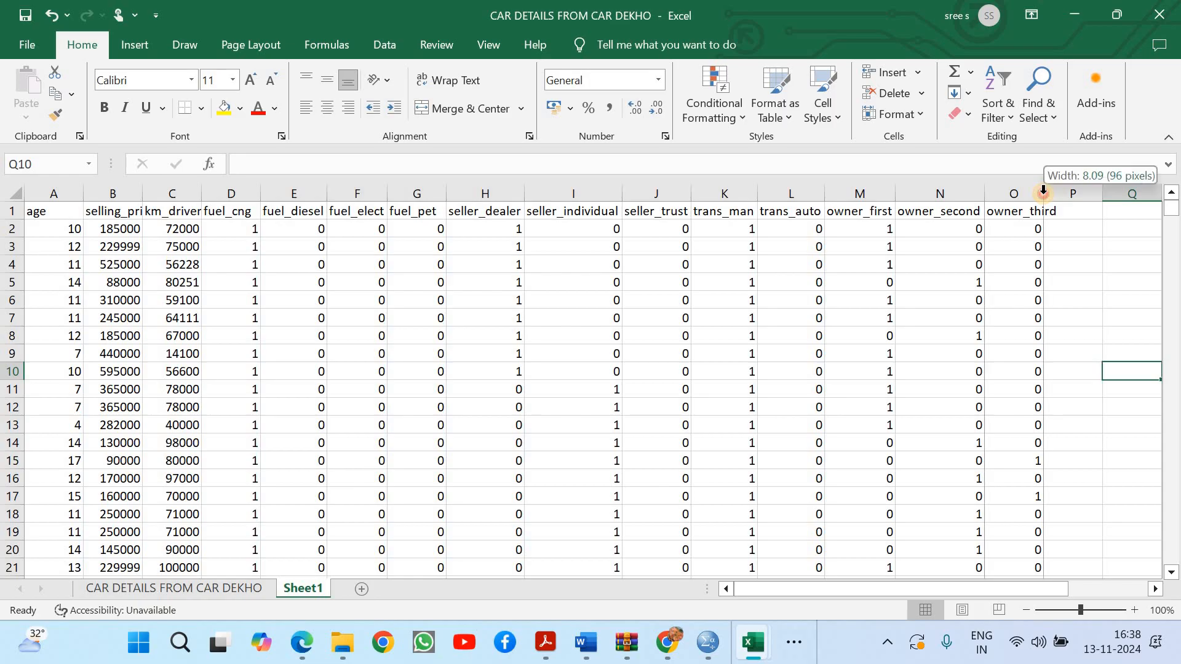
double_click(1045, 193)
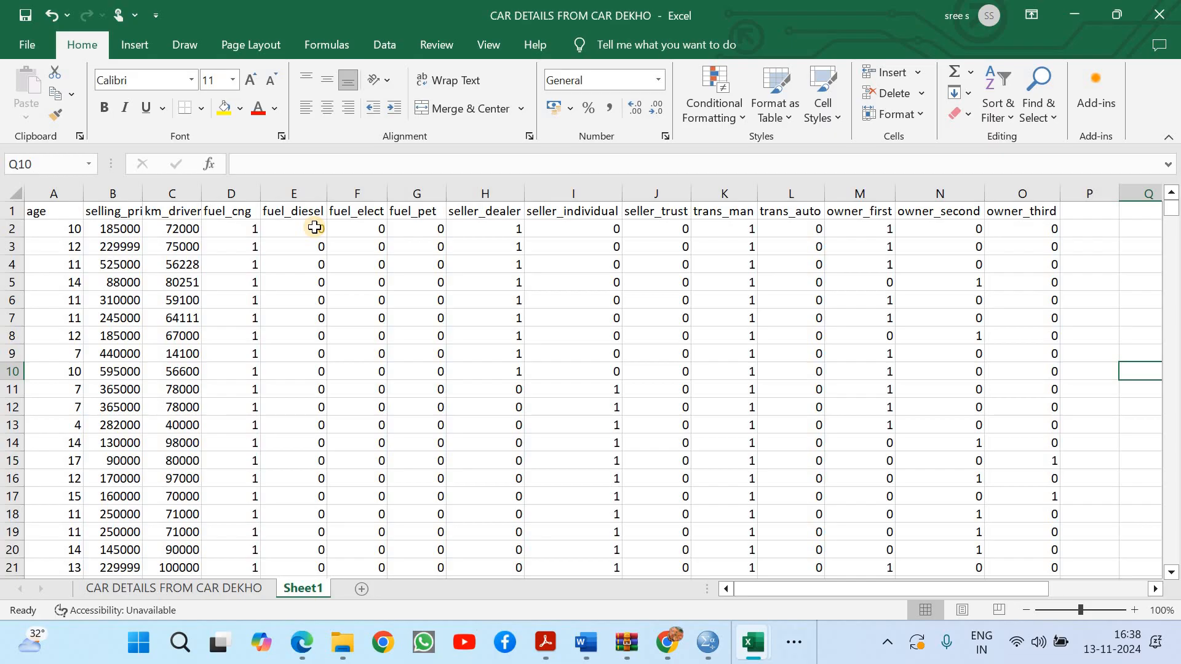
Rename Sheet1 as with dummy data
right_click(308, 588)
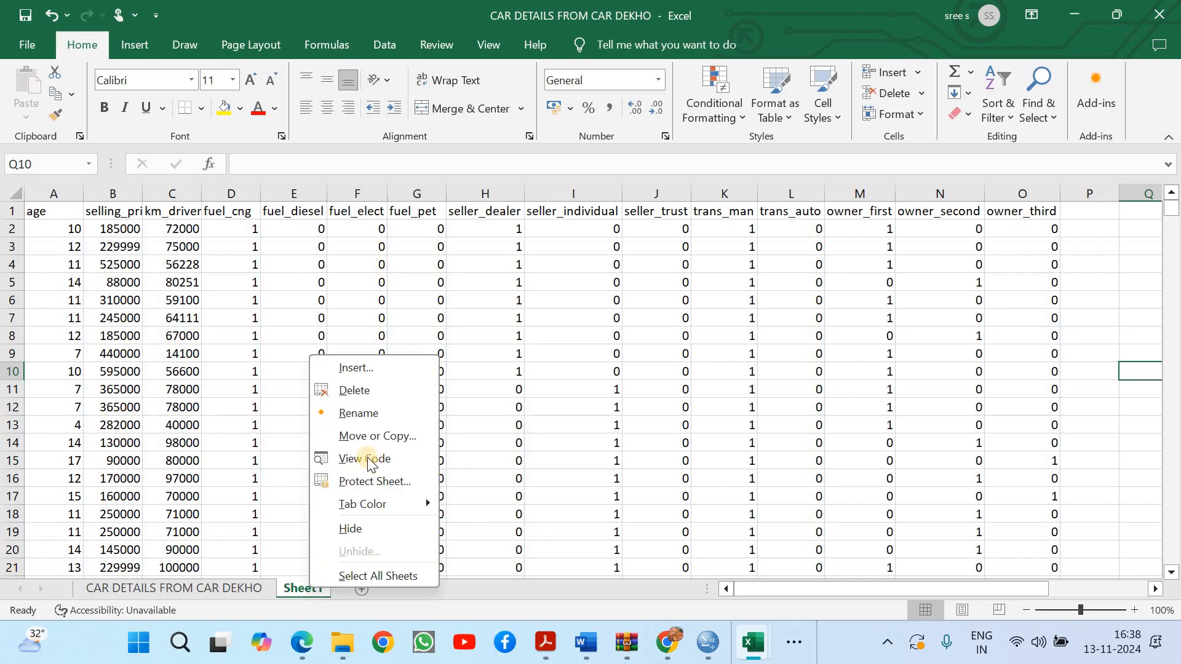
click(364, 410)
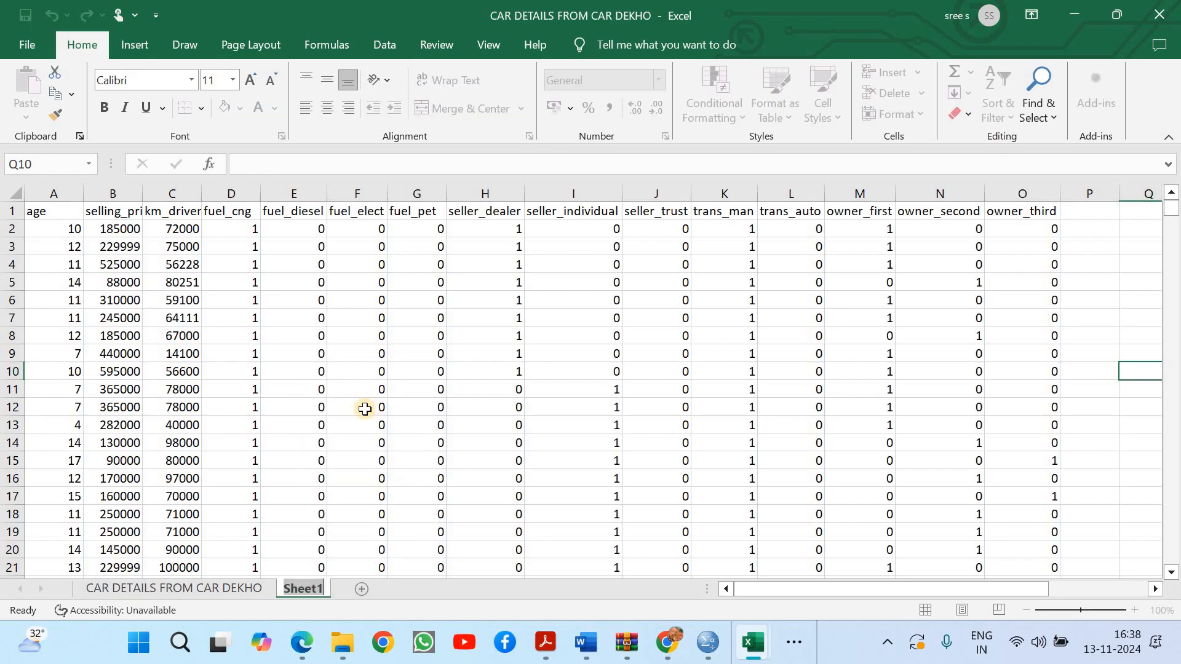
text(with dummy da)
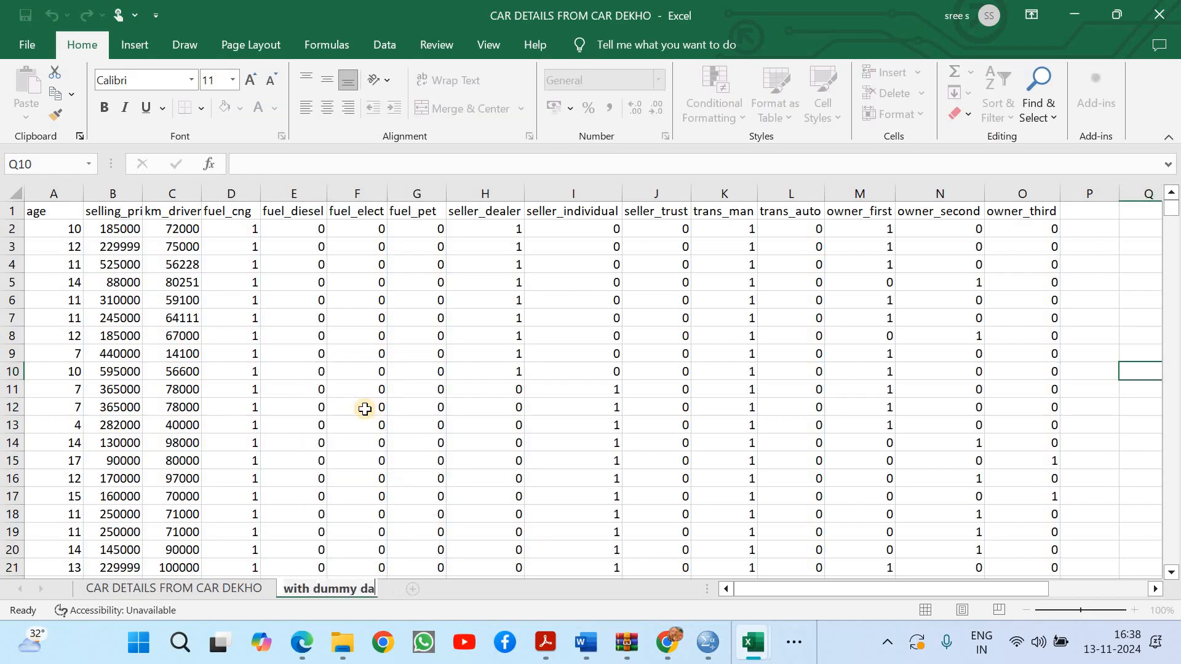
text(ta)
click(547, 407)
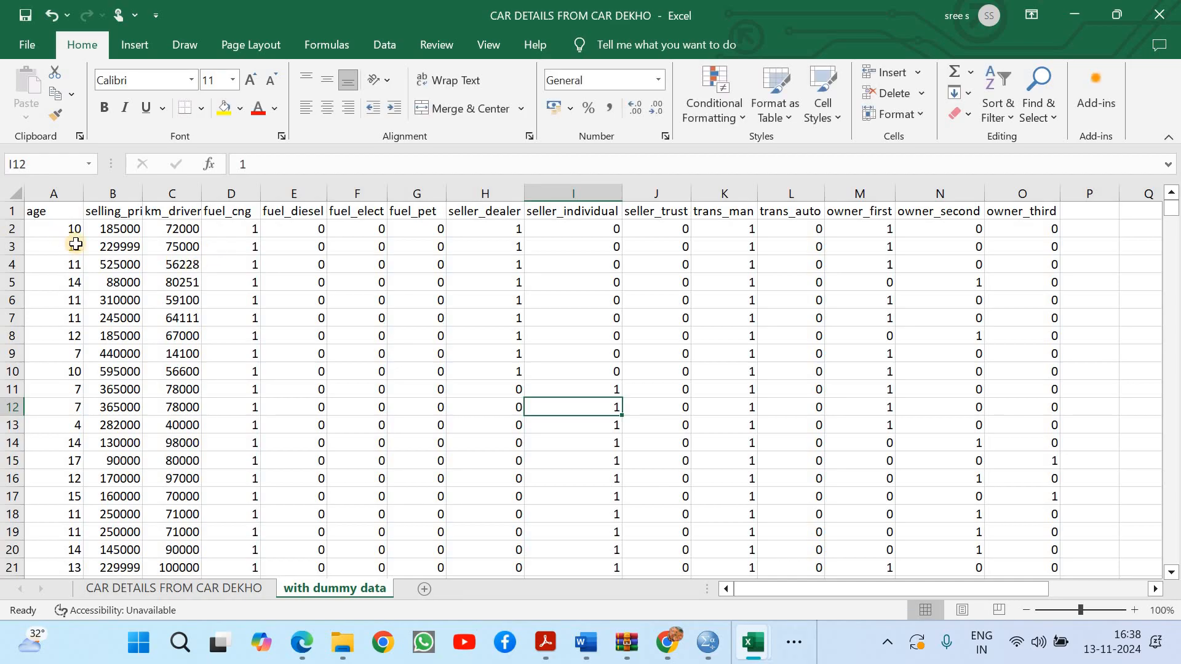
click(114, 209)
click(114, 193)
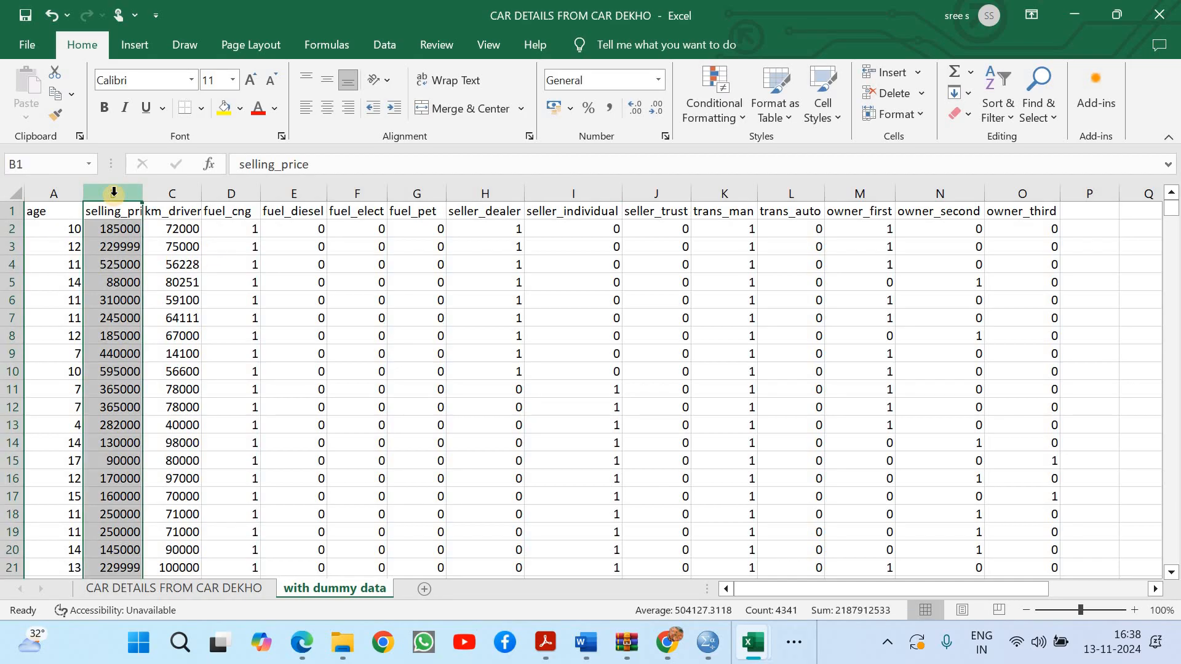
click(156, 194)
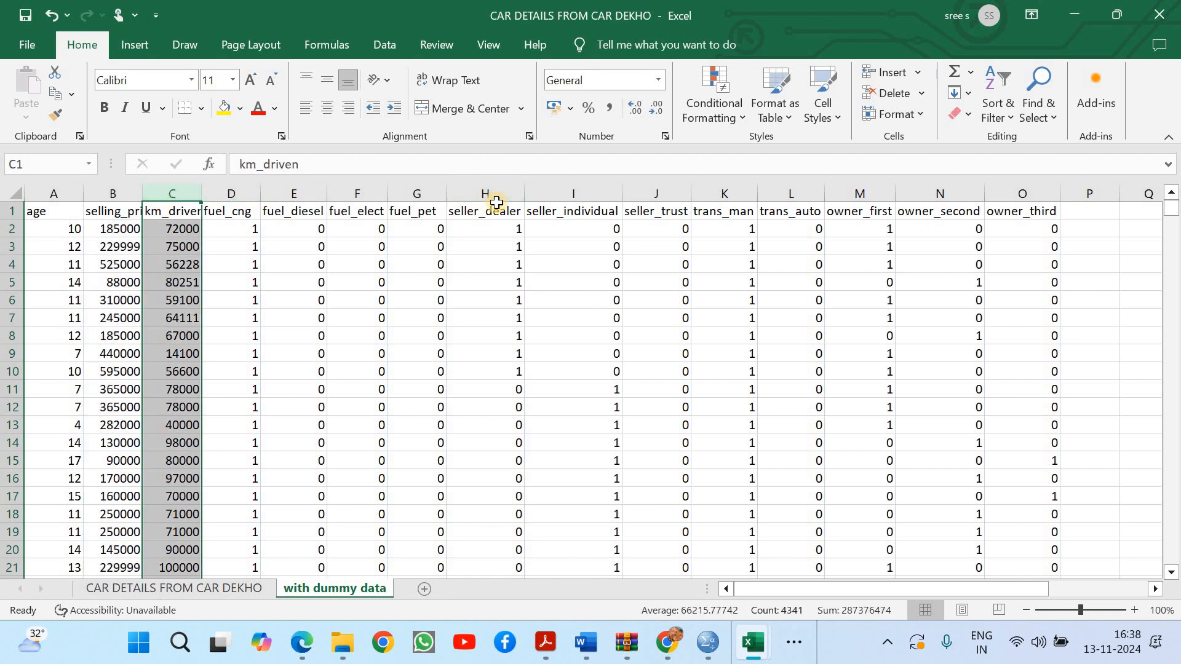
click(265, 231)
Narrow the fuel_cng column slightly, and fill the entire fuel_cng and seller_dealer columns with yellow
drag(261, 198, 255, 198)
click(240, 197)
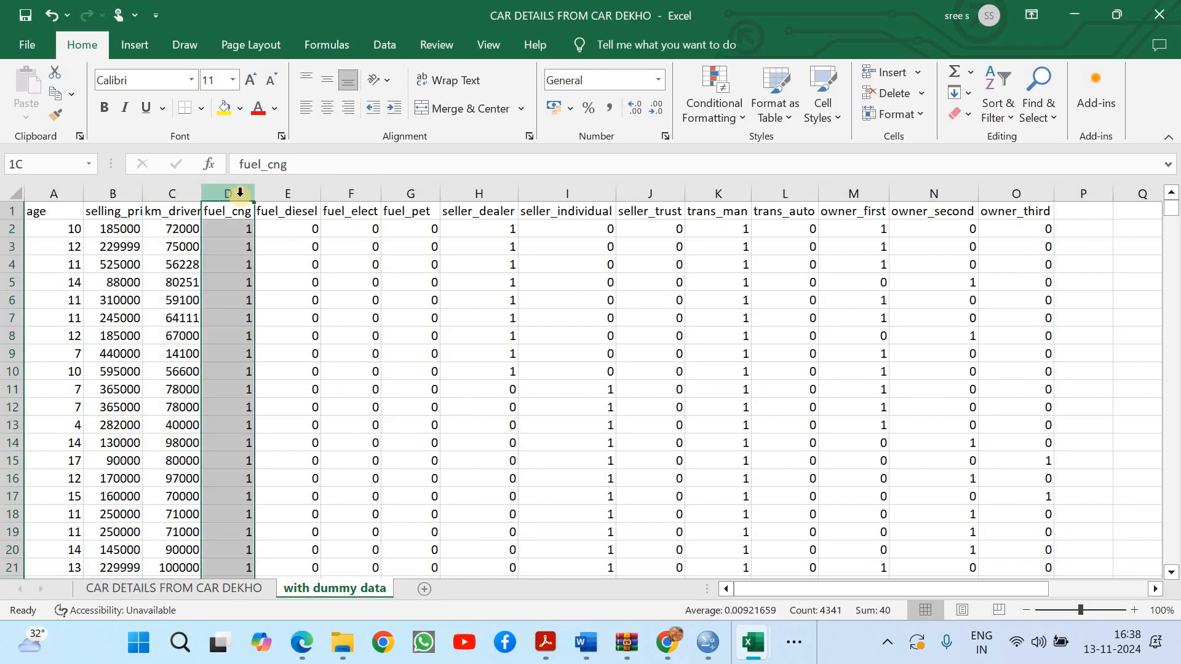
click(223, 108)
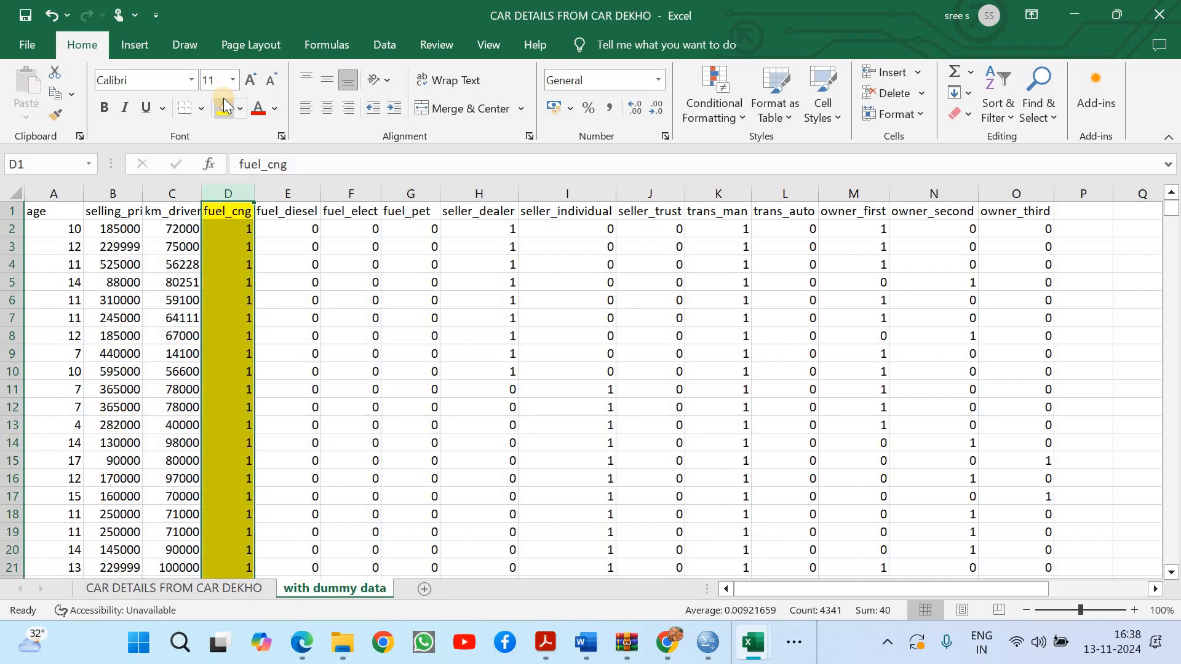
click(478, 194)
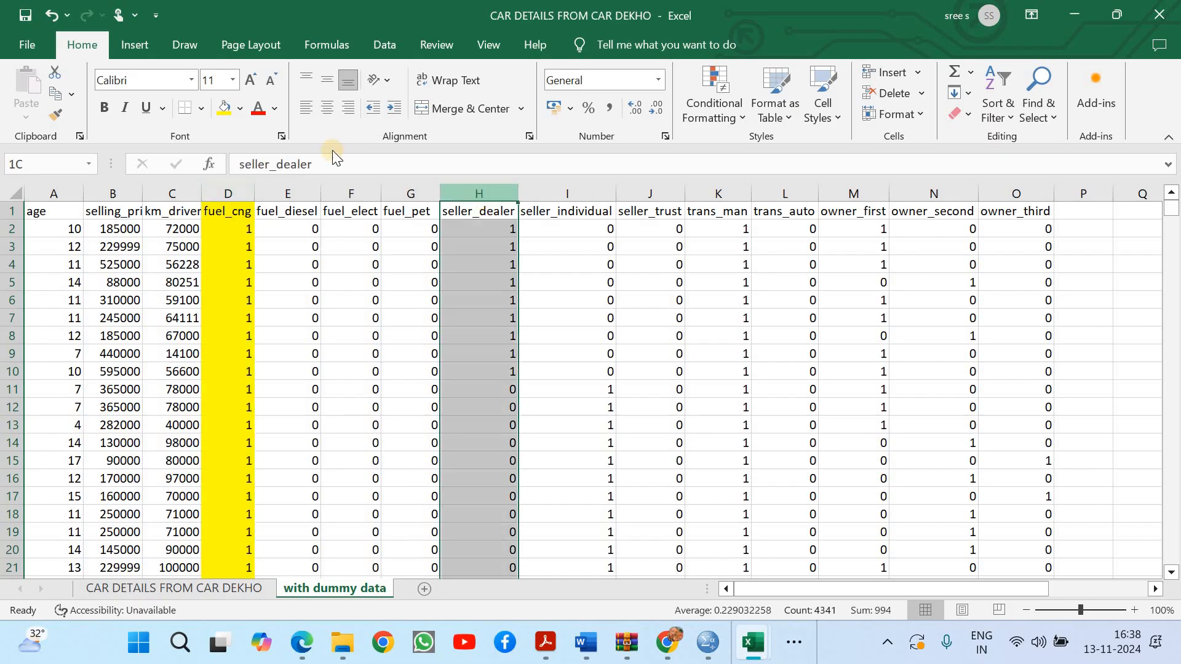
click(224, 108)
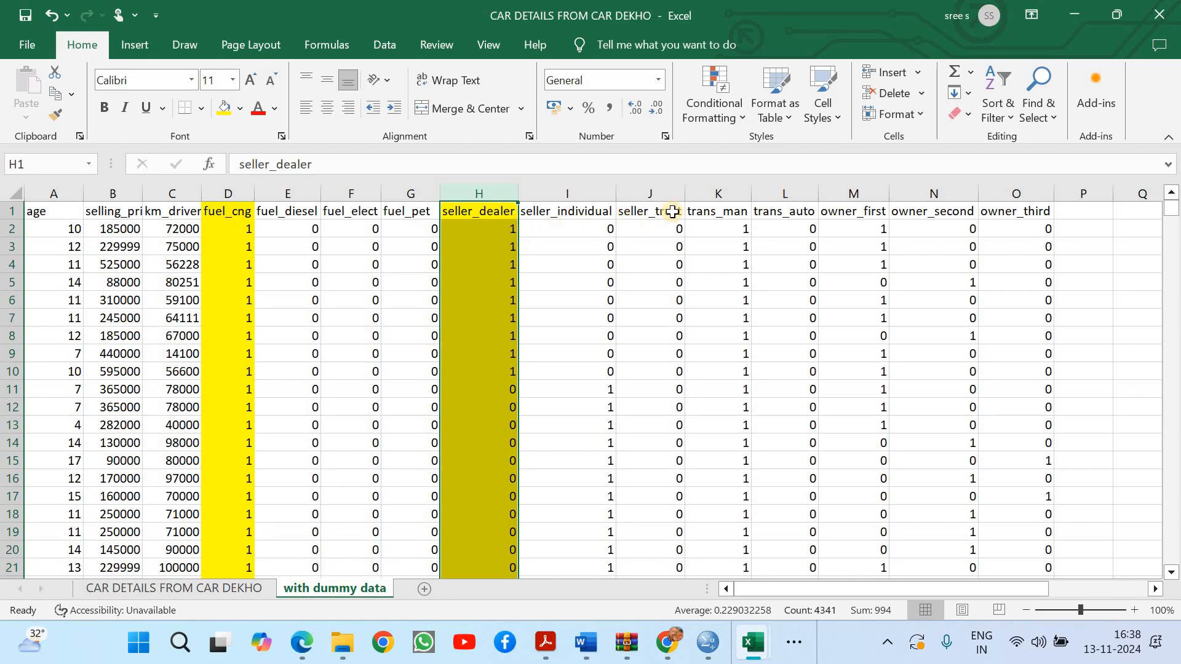
Fill the entire trans_man and owner_first columns with yellow
click(717, 192)
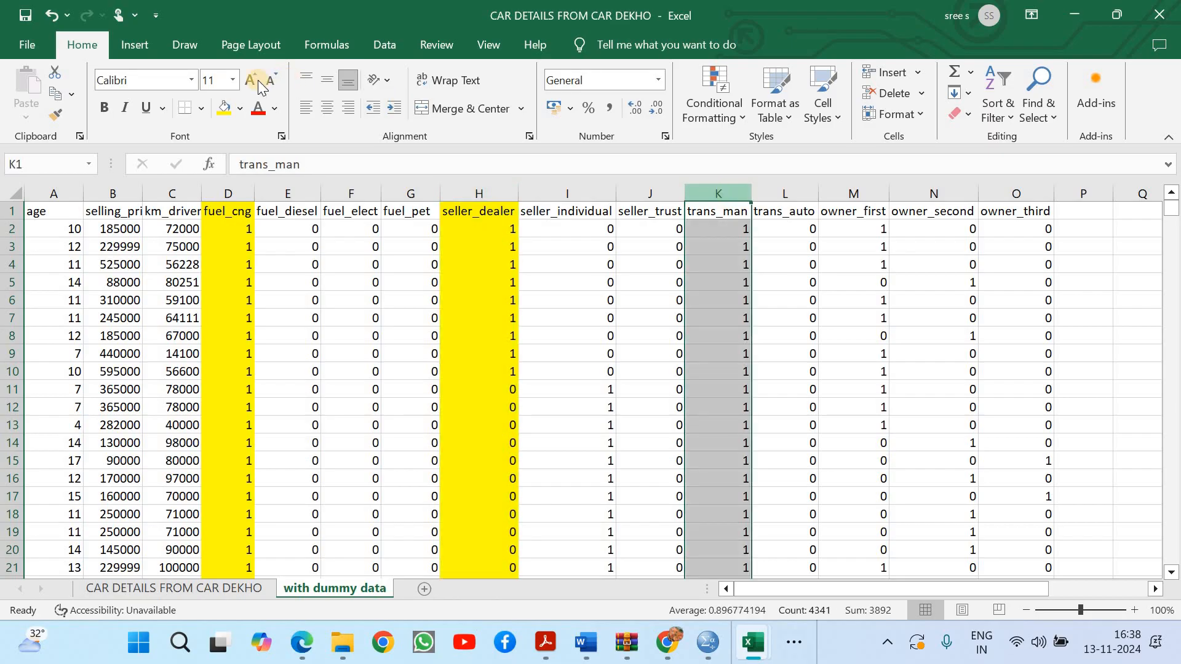
click(224, 109)
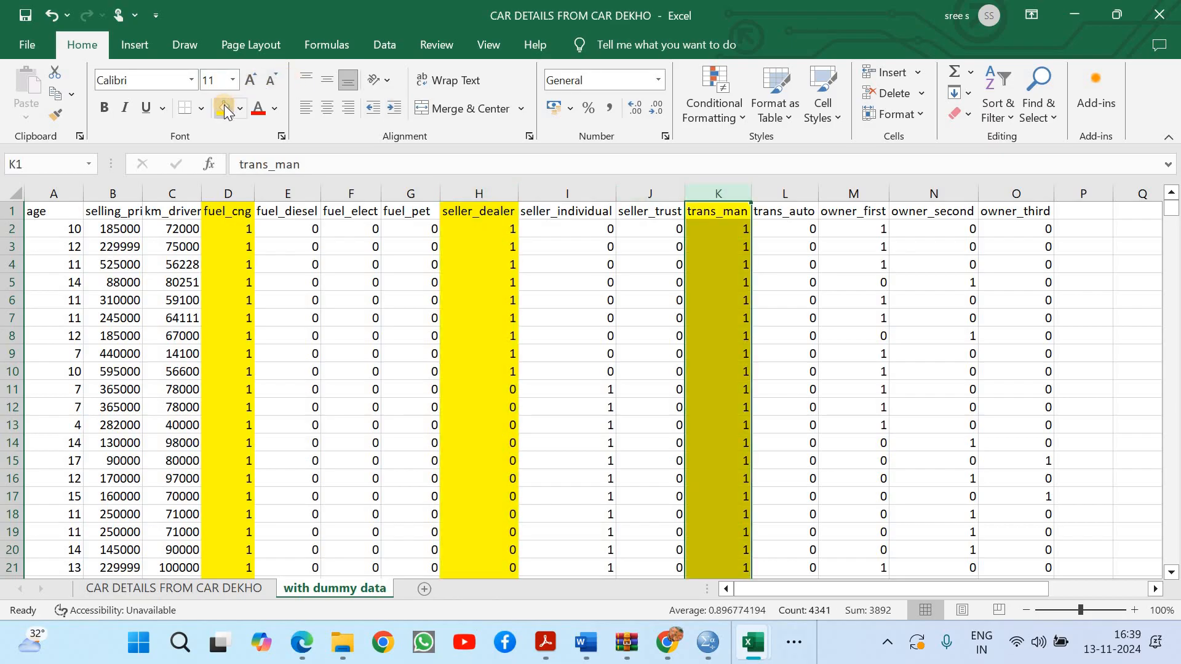
click(849, 196)
right_click(850, 196)
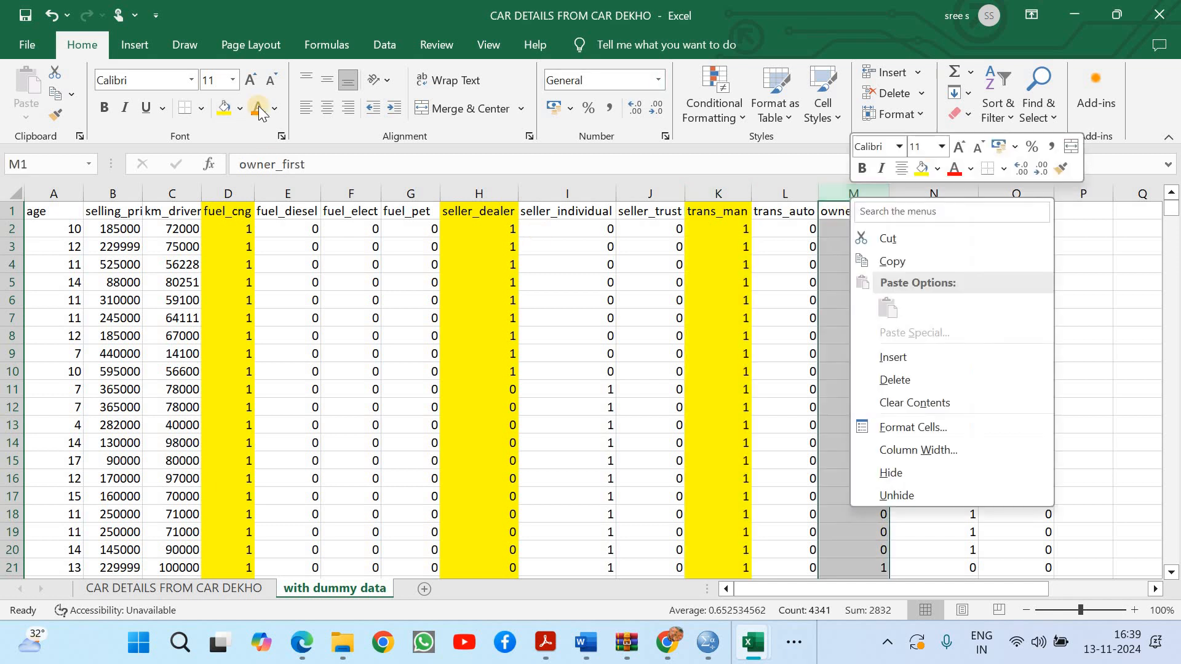
click(224, 109)
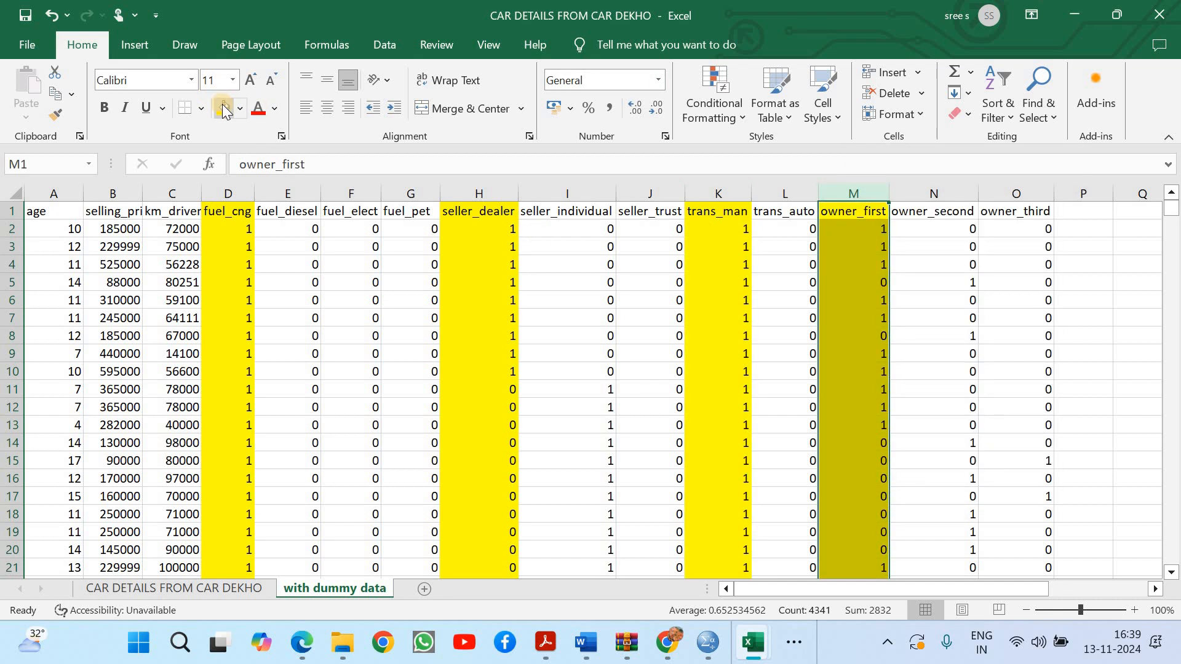
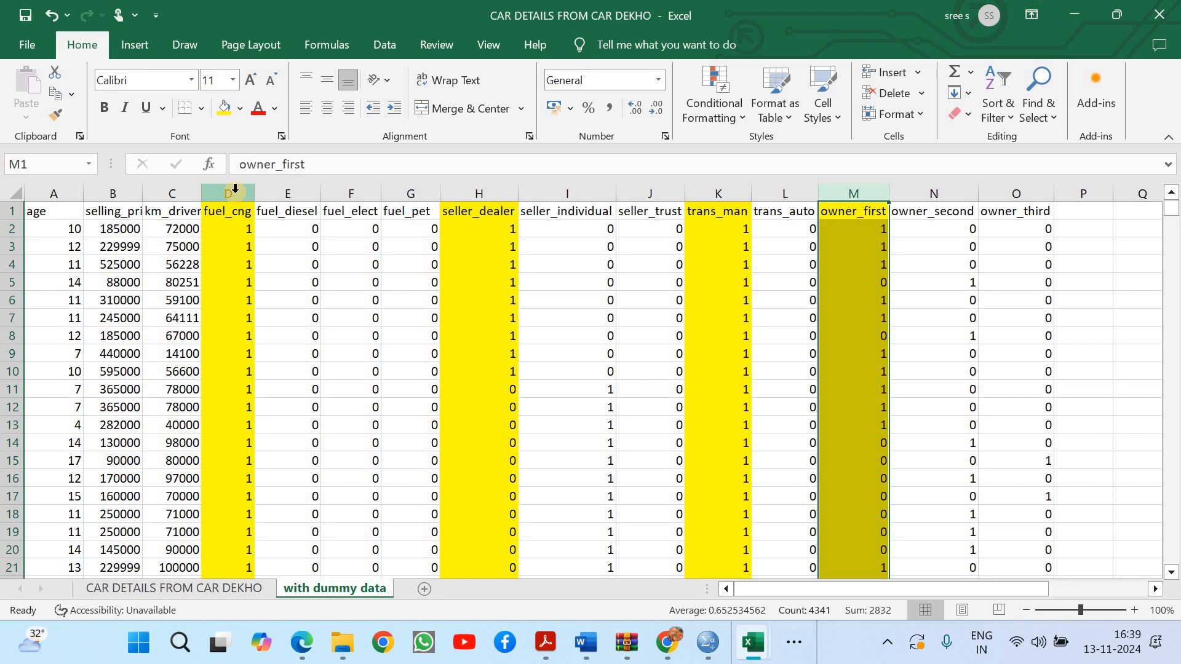
Copy the whole dataset from the with dummy data sheet into a new worksheet starting at cell A1
click(68, 214)
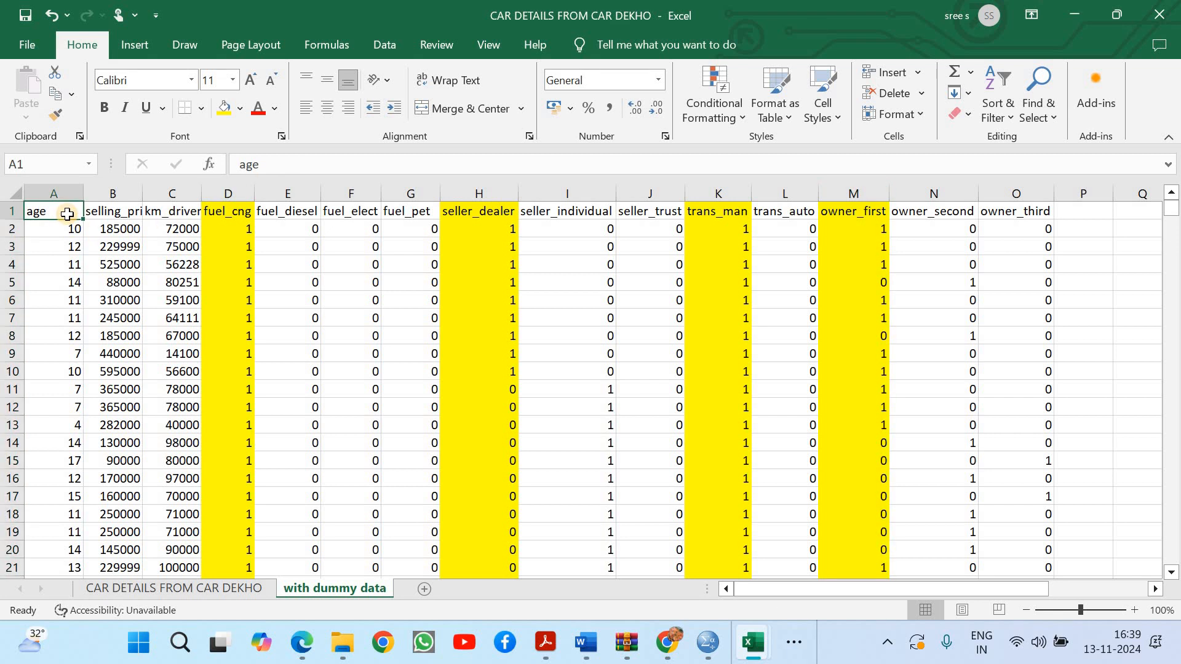
key(ctrl+shift+End)
key(ctrl+c)
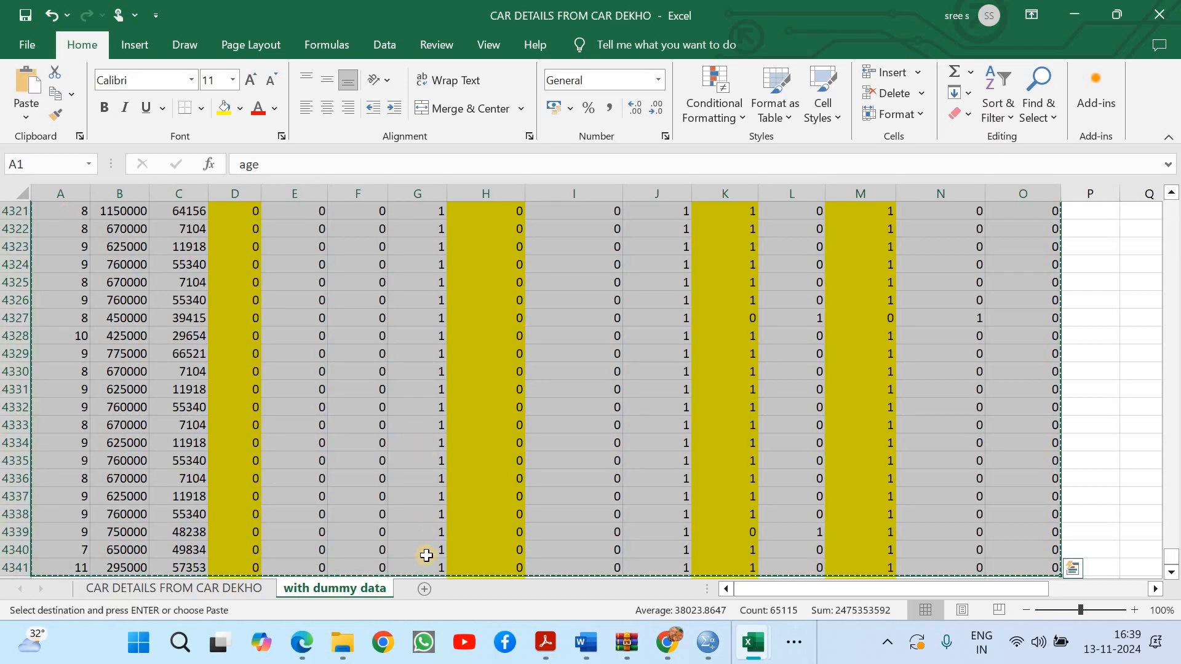
click(423, 587)
key(ctrl+v)
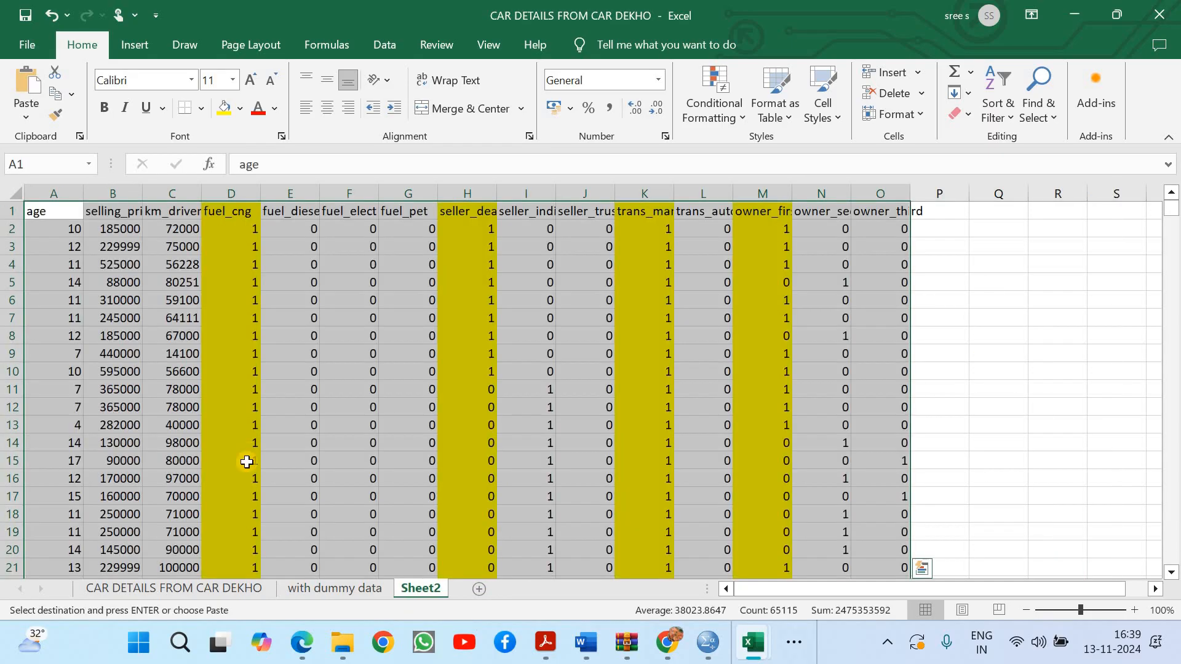
Rename the new Sheet2 as after removal
right_click(428, 585)
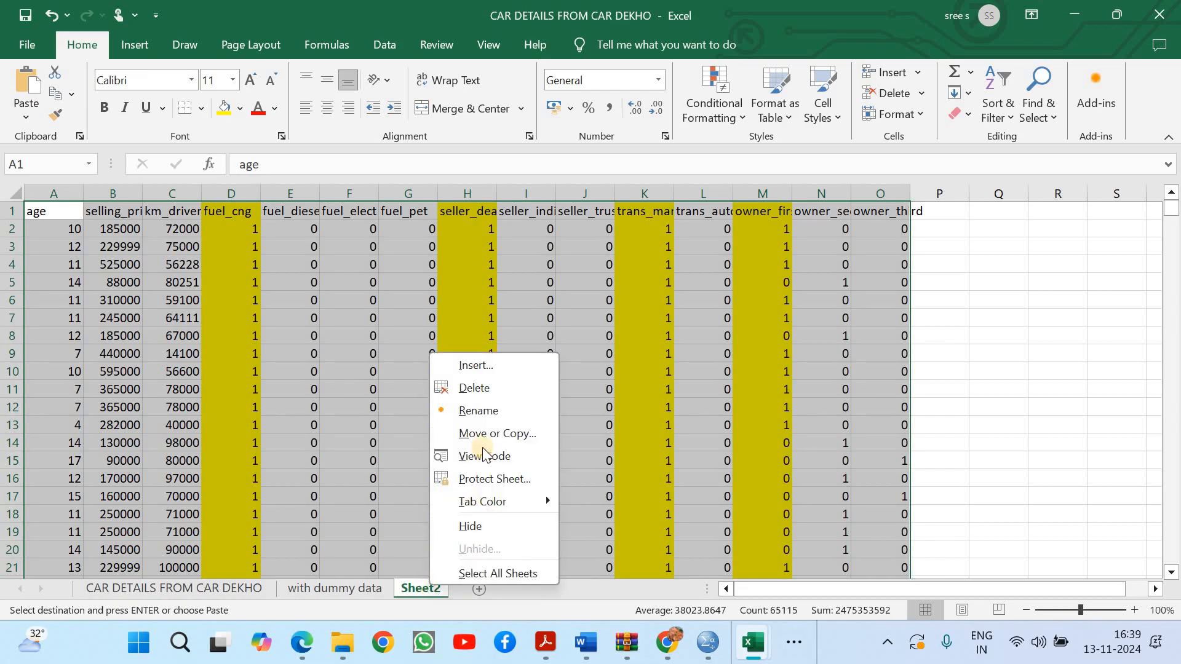
click(487, 410)
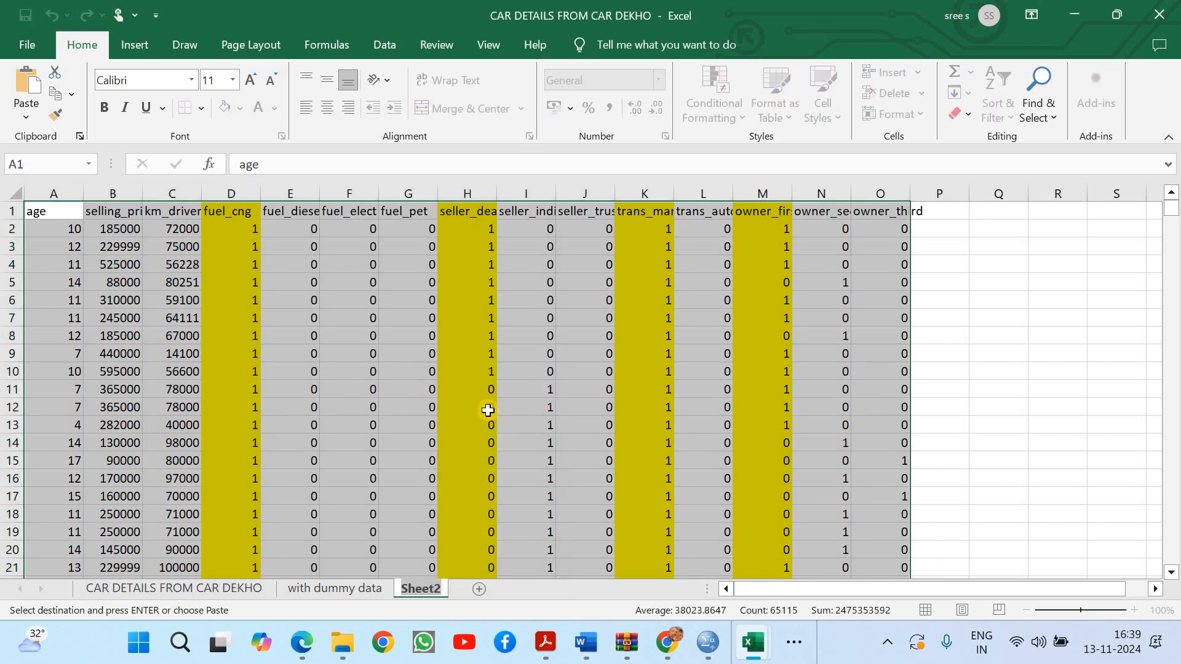
text(after removal)
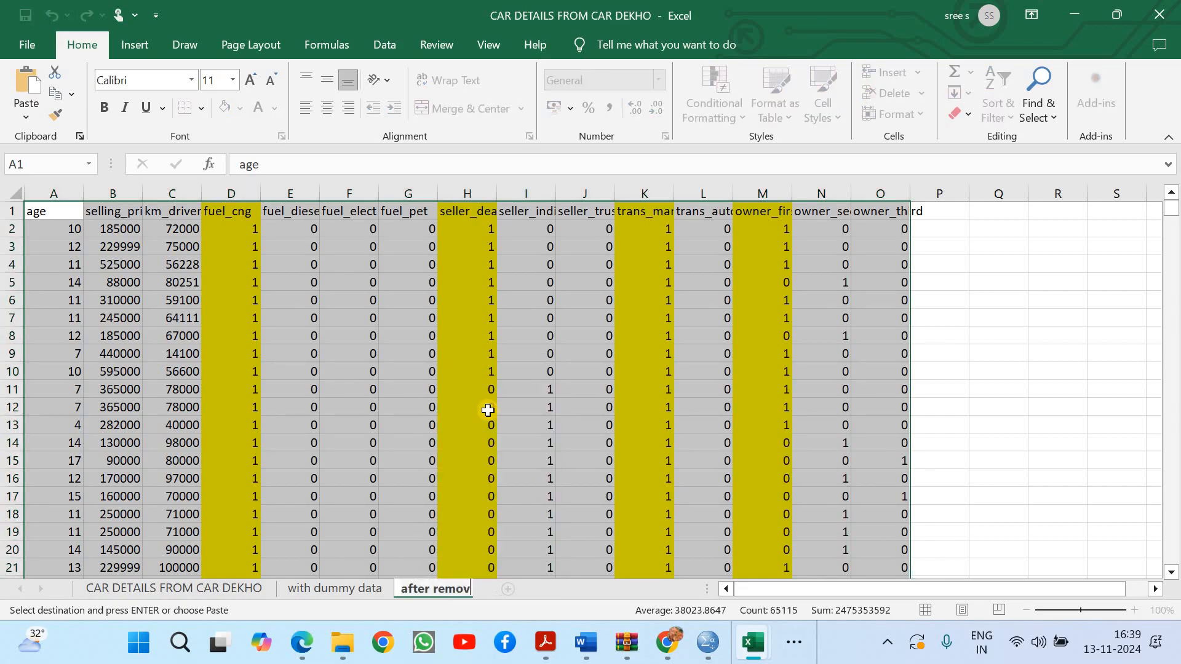
click(423, 360)
Delete the four yellow columns fuel_cng, seller_dealer, trans_man and owner_first from the after removal sheet
click(243, 194)
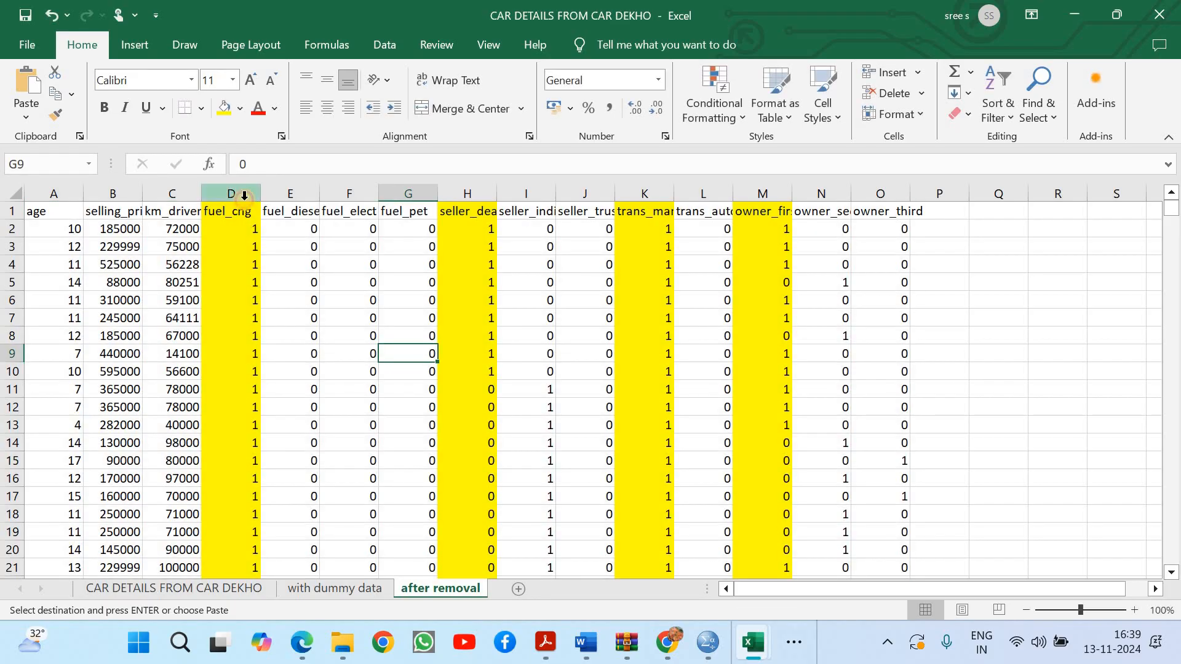
ctrl+click(465, 195)
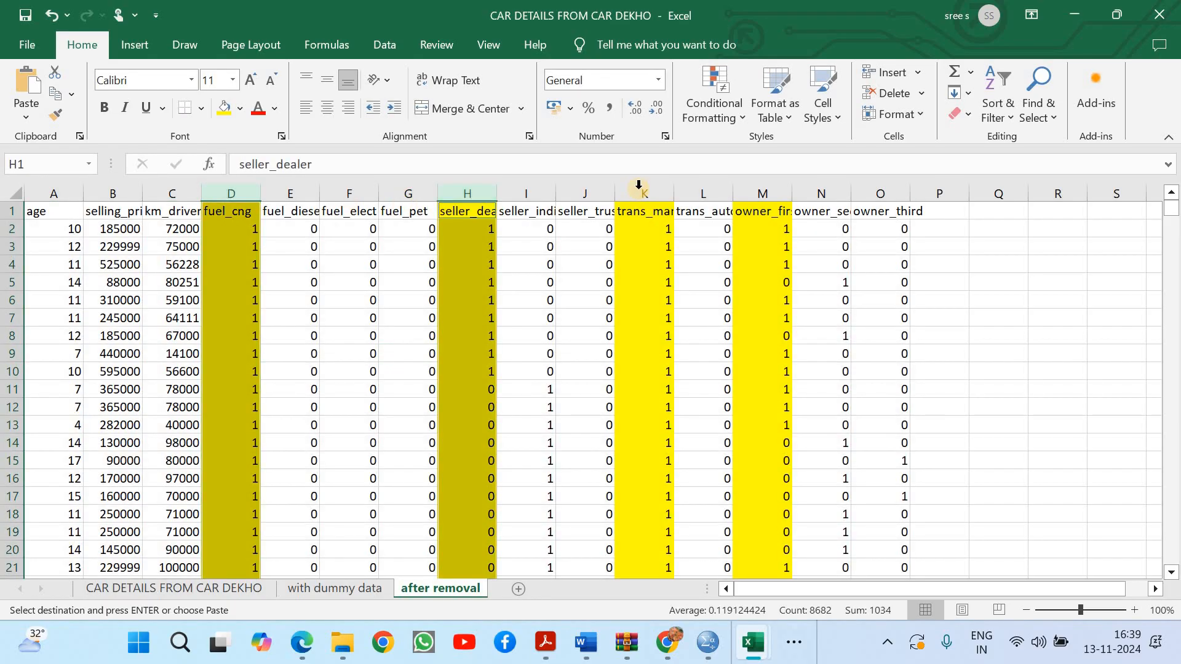
ctrl+click(760, 191)
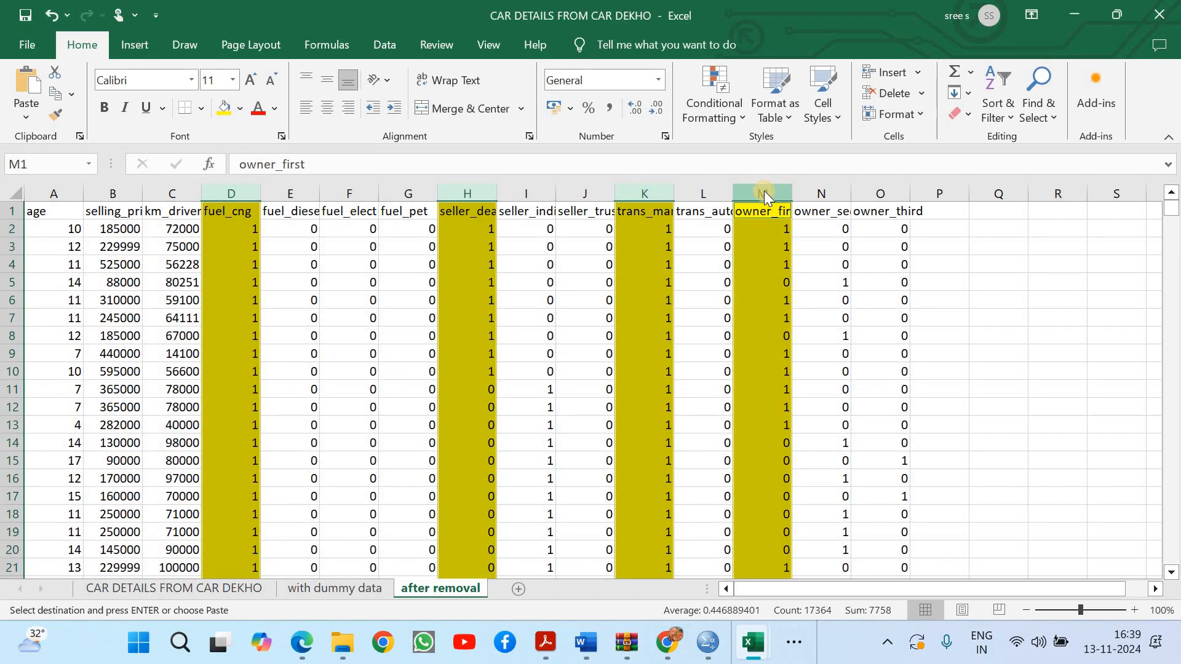
right_click(763, 191)
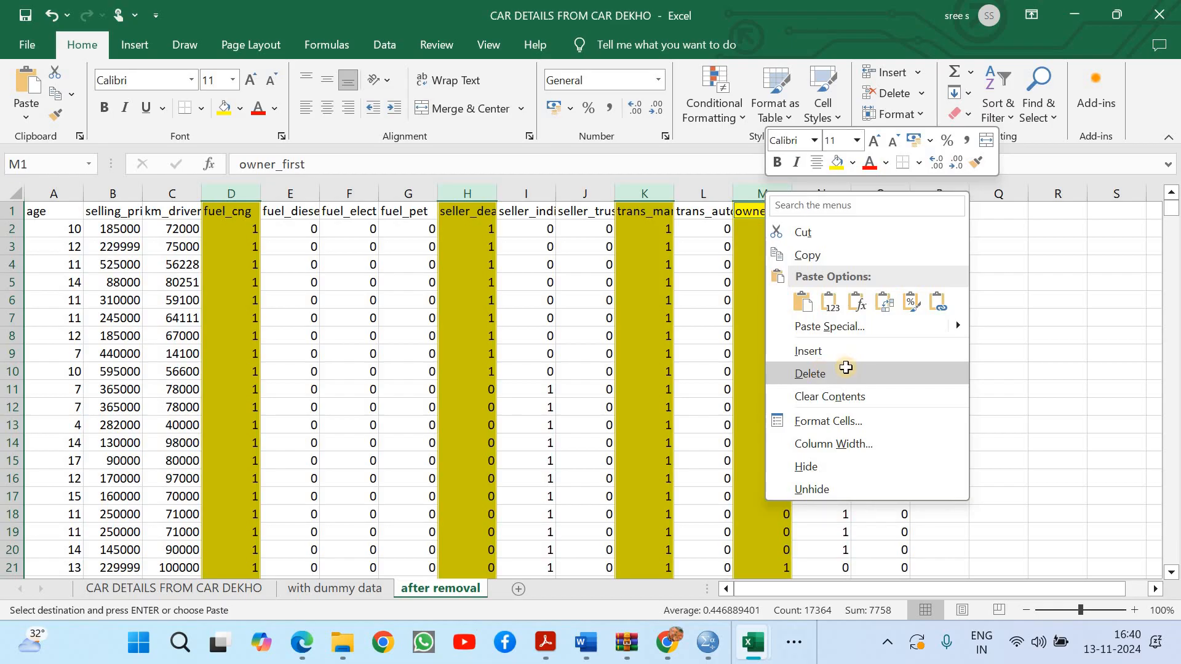
click(846, 369)
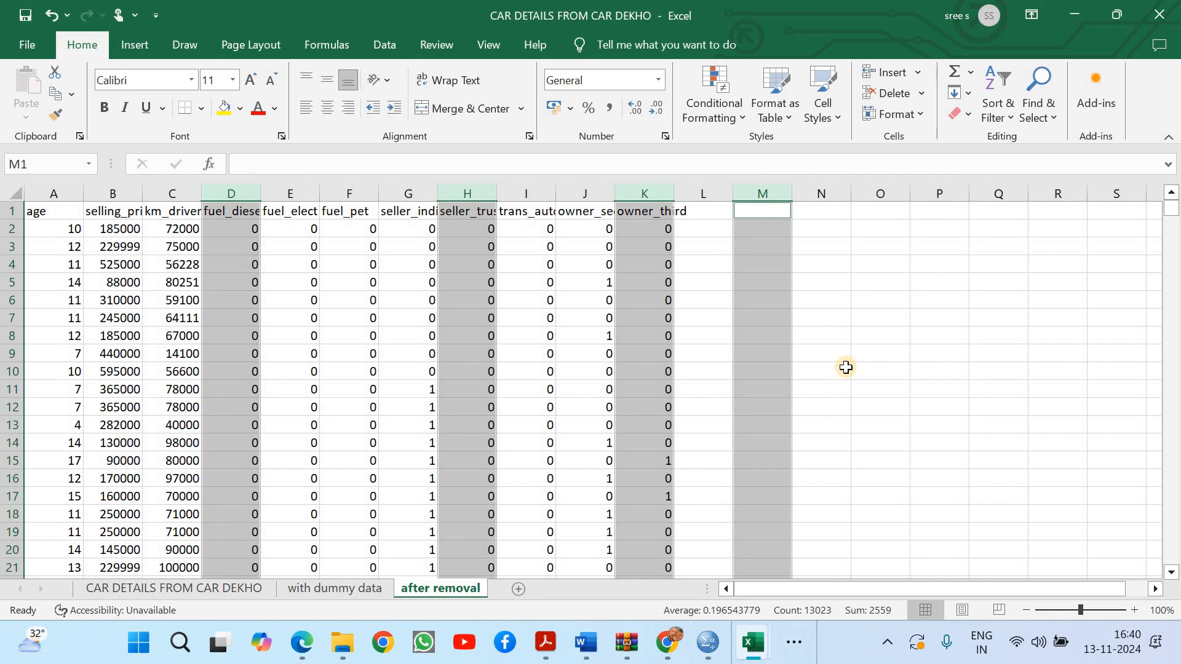
click(846, 368)
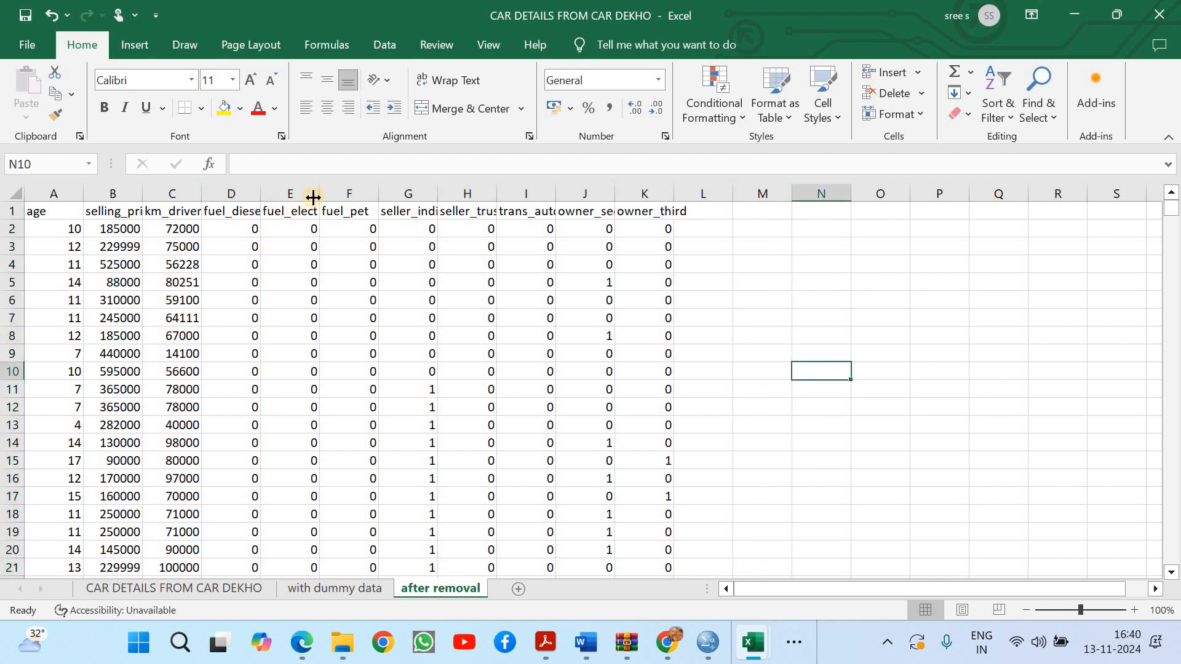
Widen the seller_individual column so that its full header name fits
double_click(440, 192)
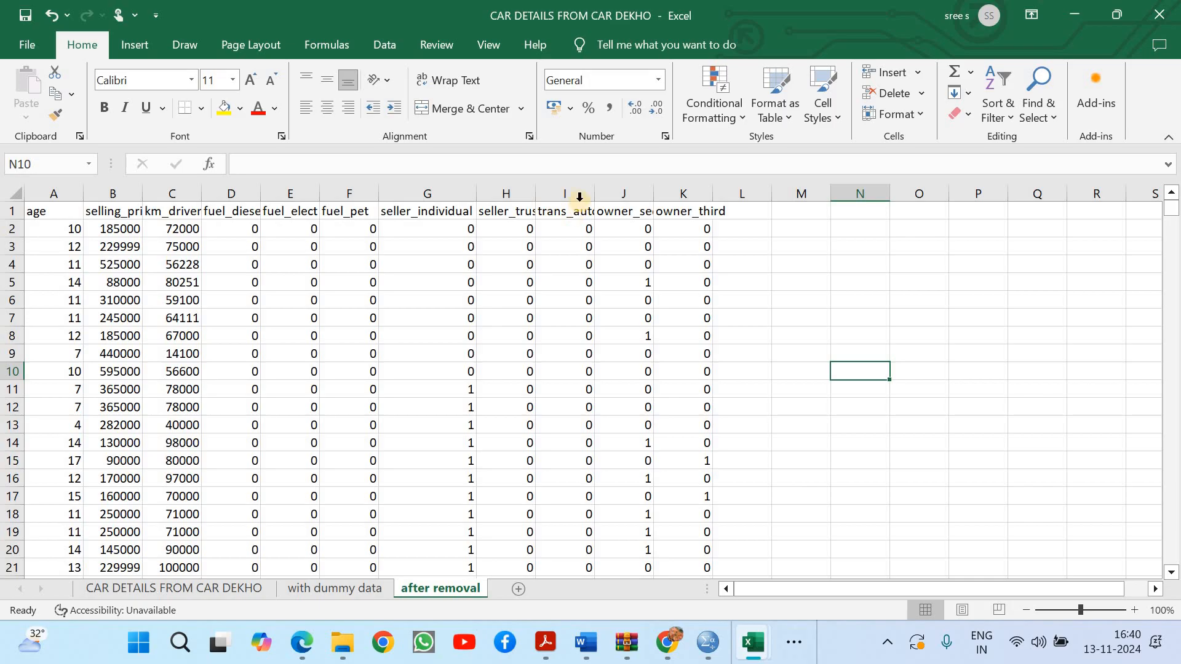
click(784, 263)
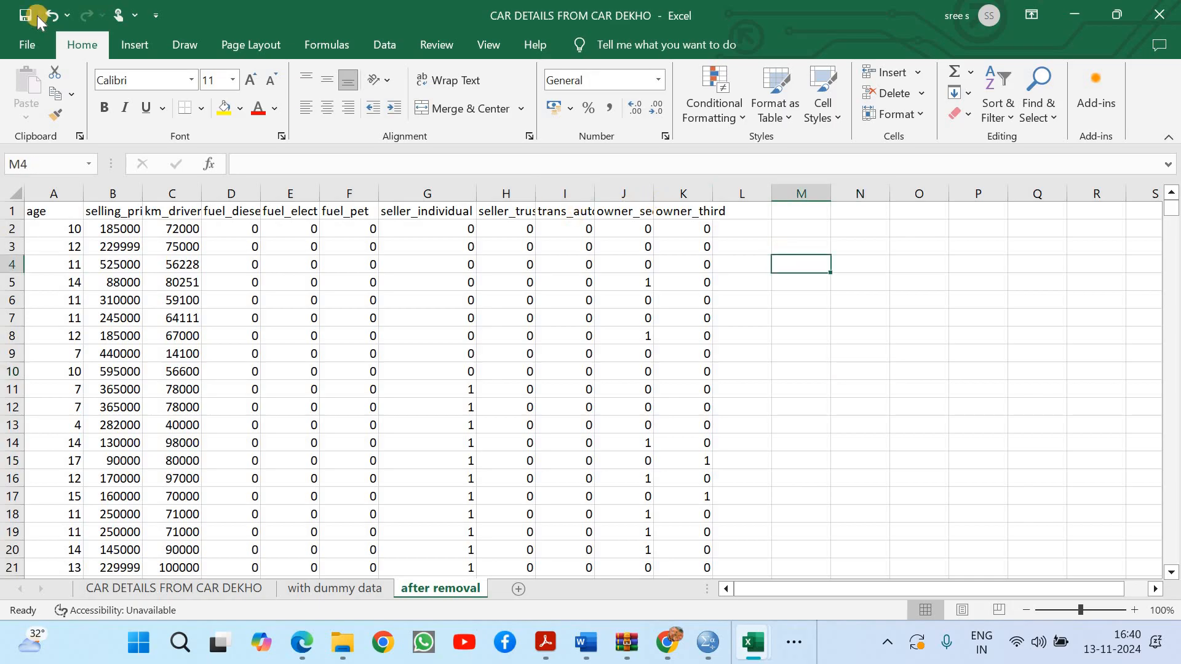
click(880, 247)
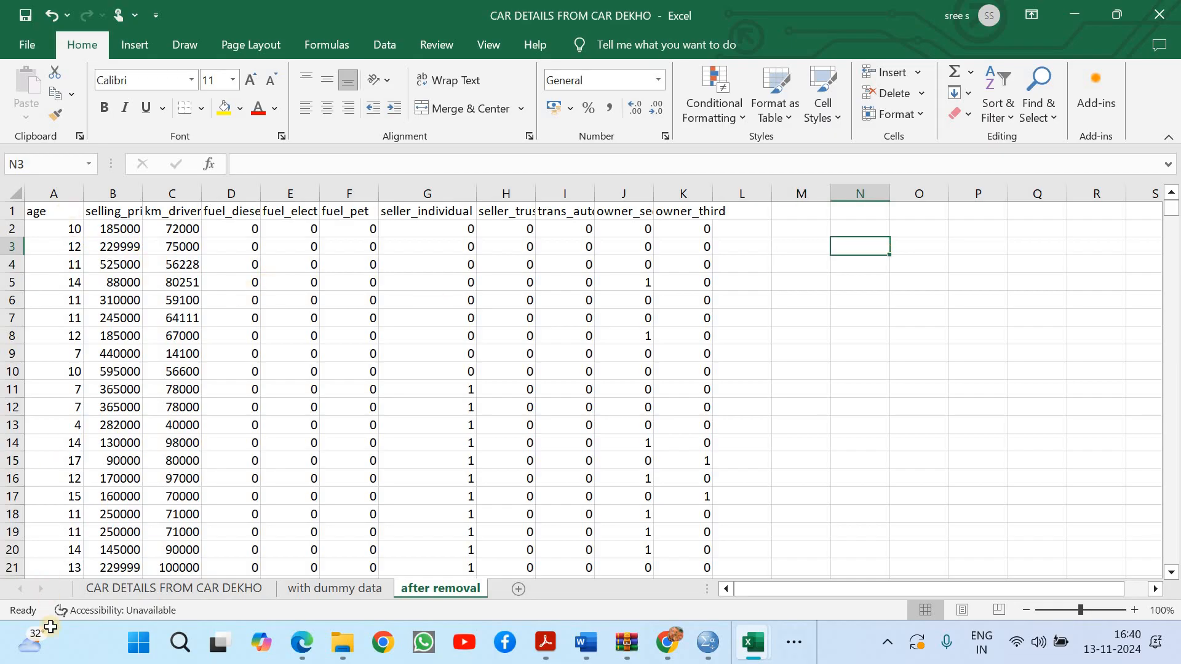
Copy the age column with its header and paste it as values only into column L, after owner_third
drag(54, 211, 37, 661)
key(ctrl+shift+Down)
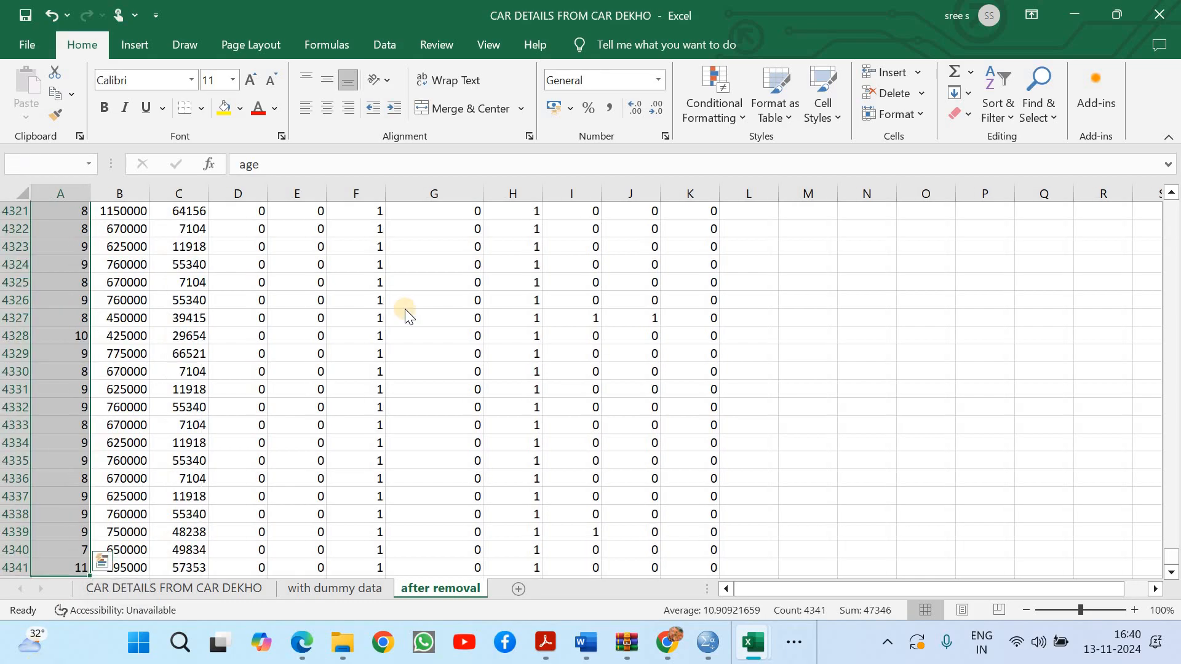
key(ctrl+c)
drag(1172, 561, 1171, 206)
click(746, 214)
right_click(746, 214)
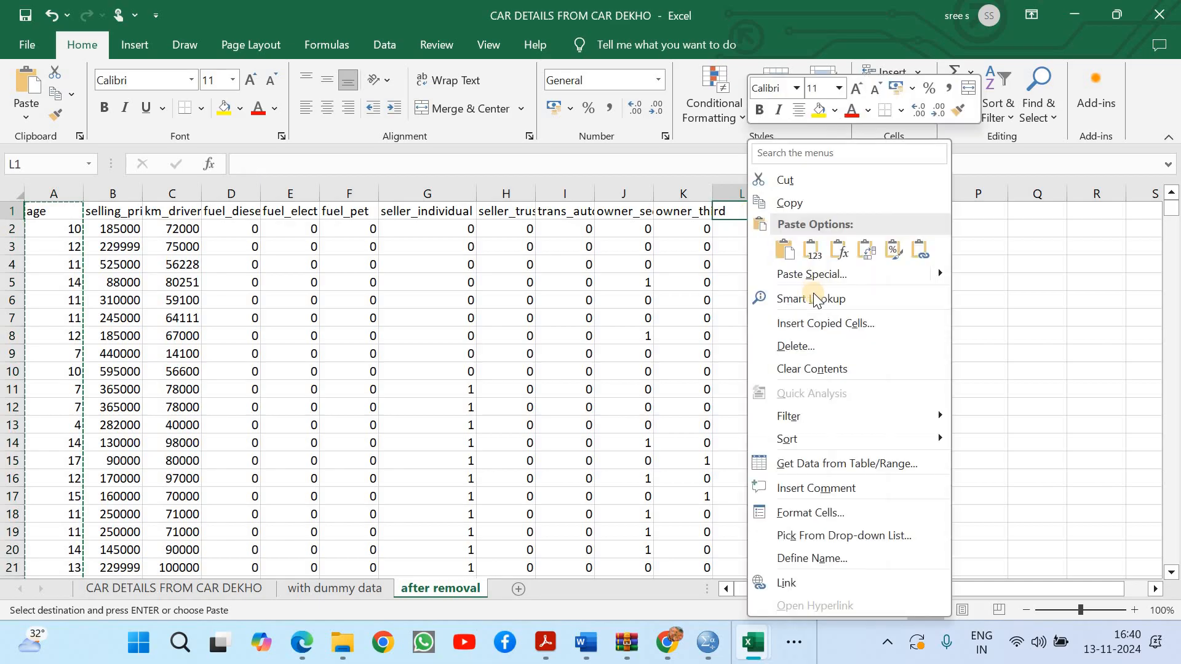
click(814, 275)
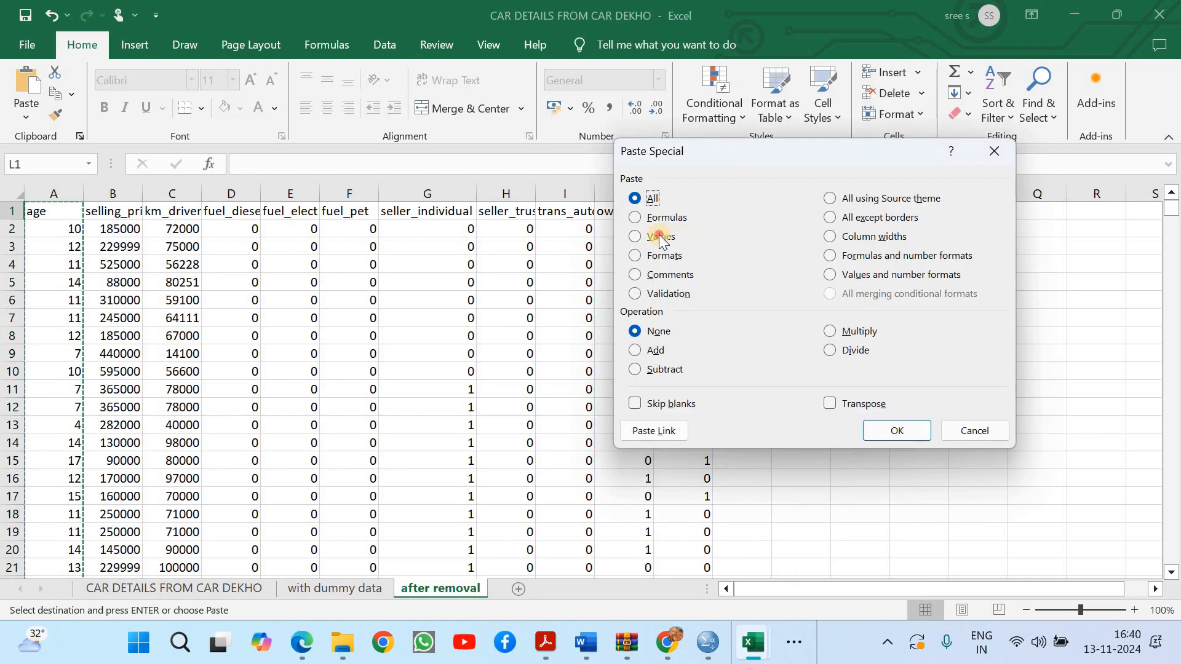
click(659, 237)
click(891, 431)
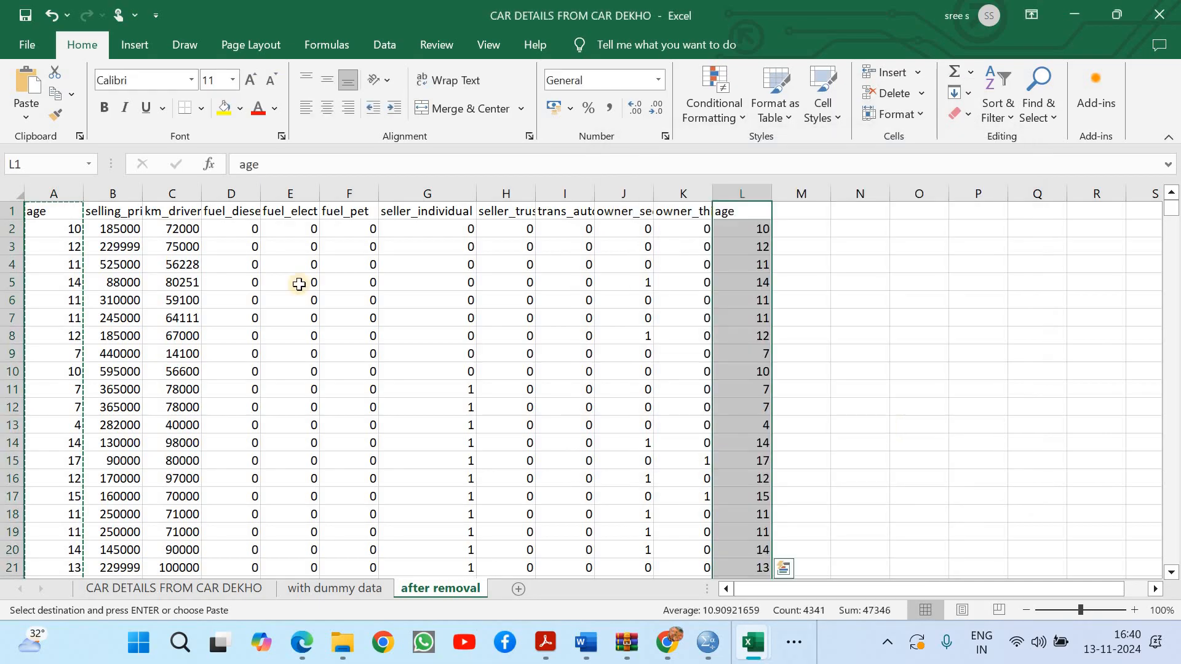
Delete the original age column A so that selling_price becomes the first column
click(45, 187)
right_click(44, 187)
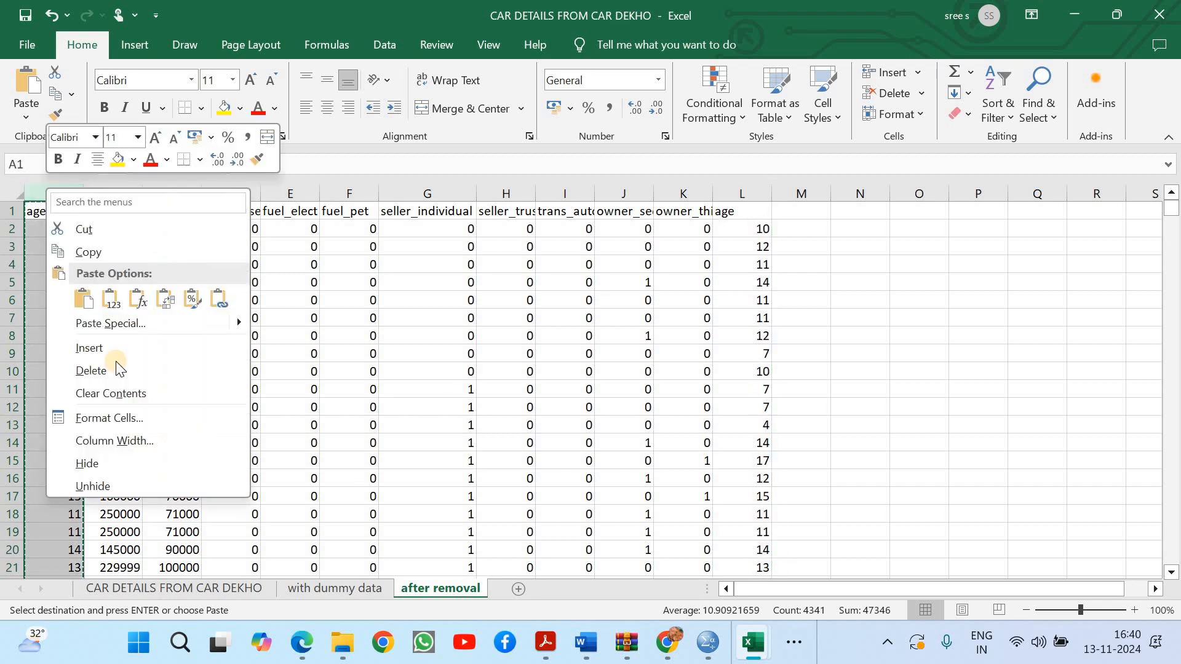
key(Escape)
key(ctrl+minus)
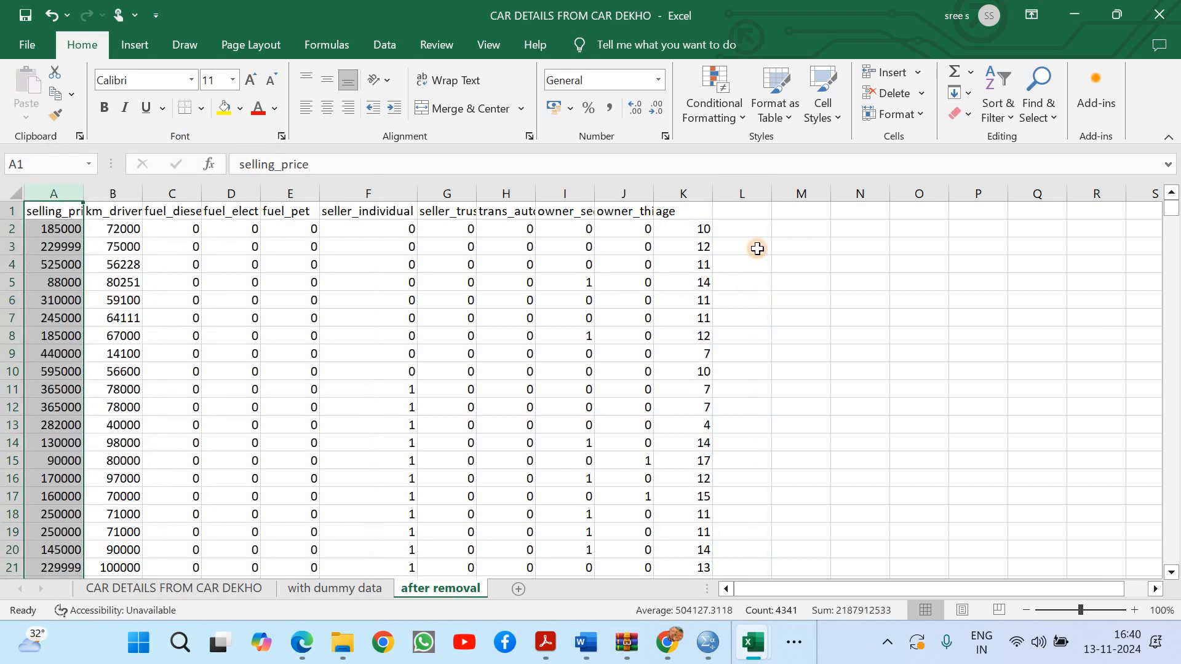
click(762, 245)
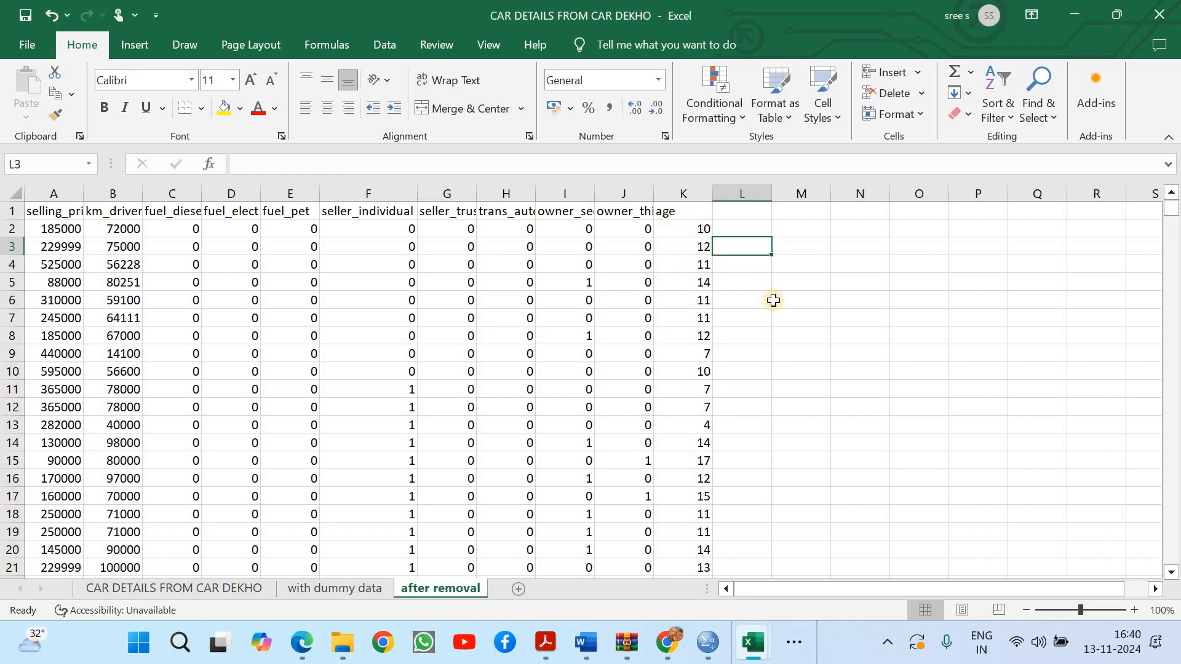
Start a Regression analysis and set its Y range to the selling_price data with header, $A$1:$A$4341
click(58, 192)
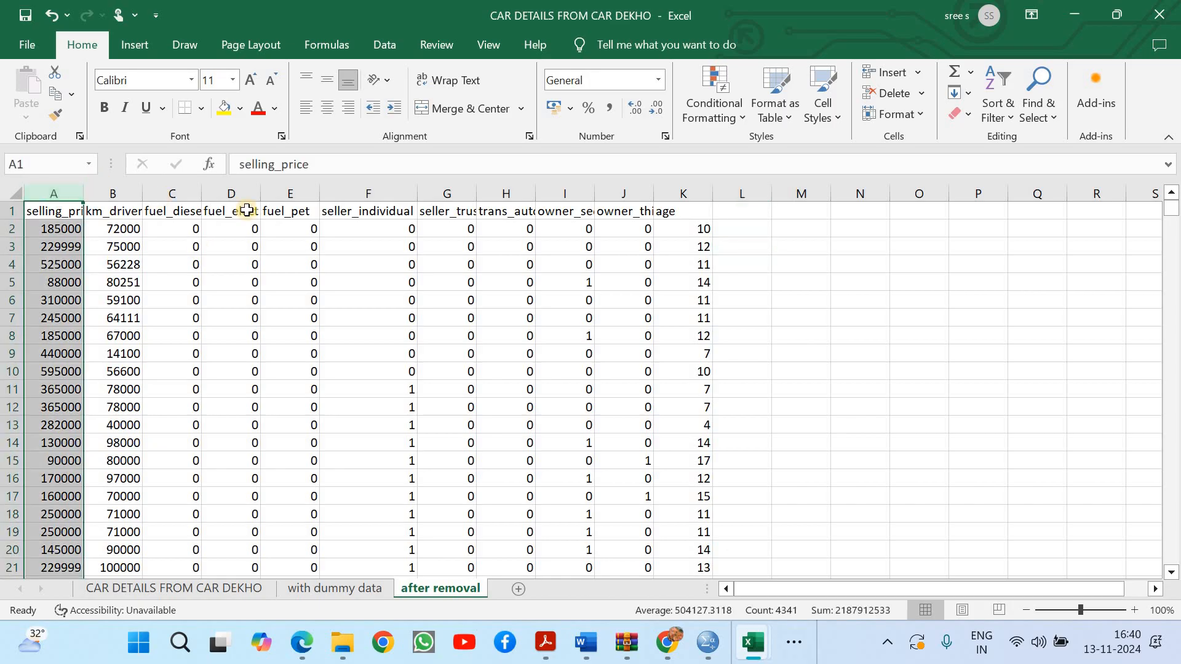
click(386, 44)
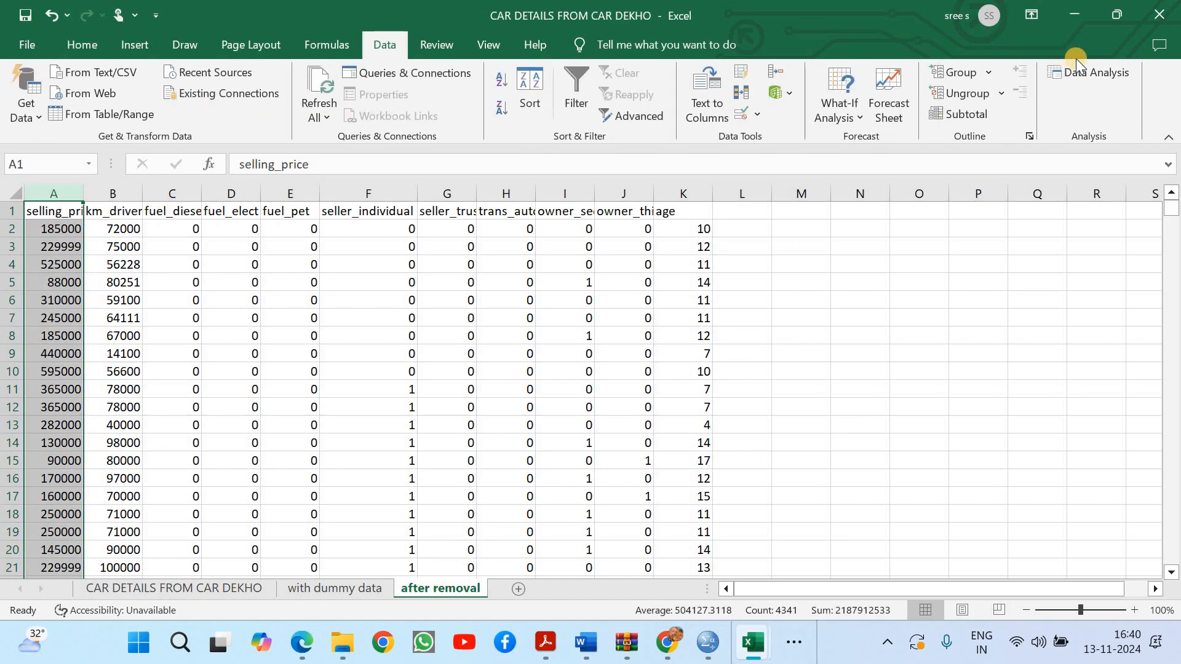
click(1090, 71)
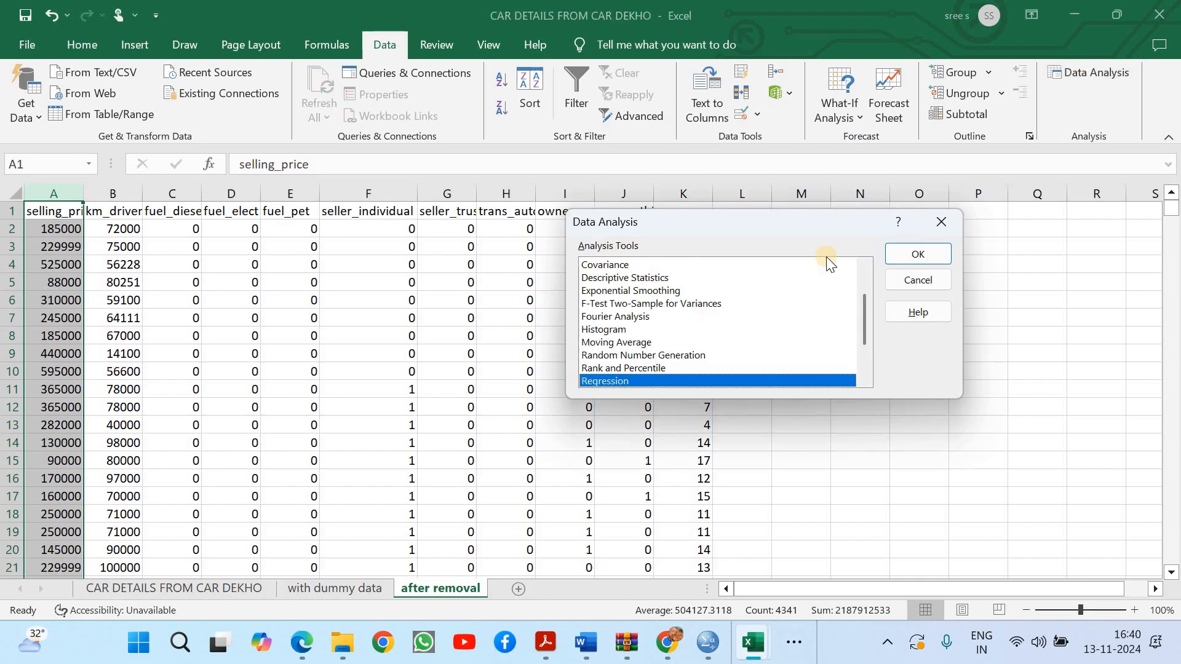
click(915, 254)
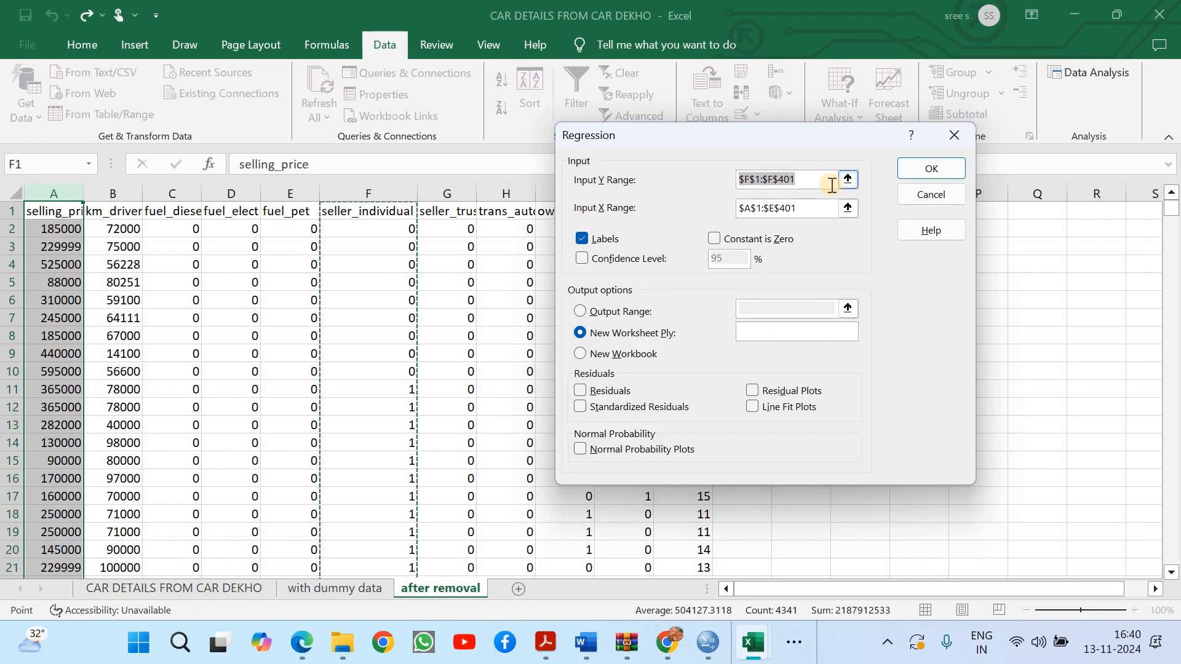
key(BackSpace)
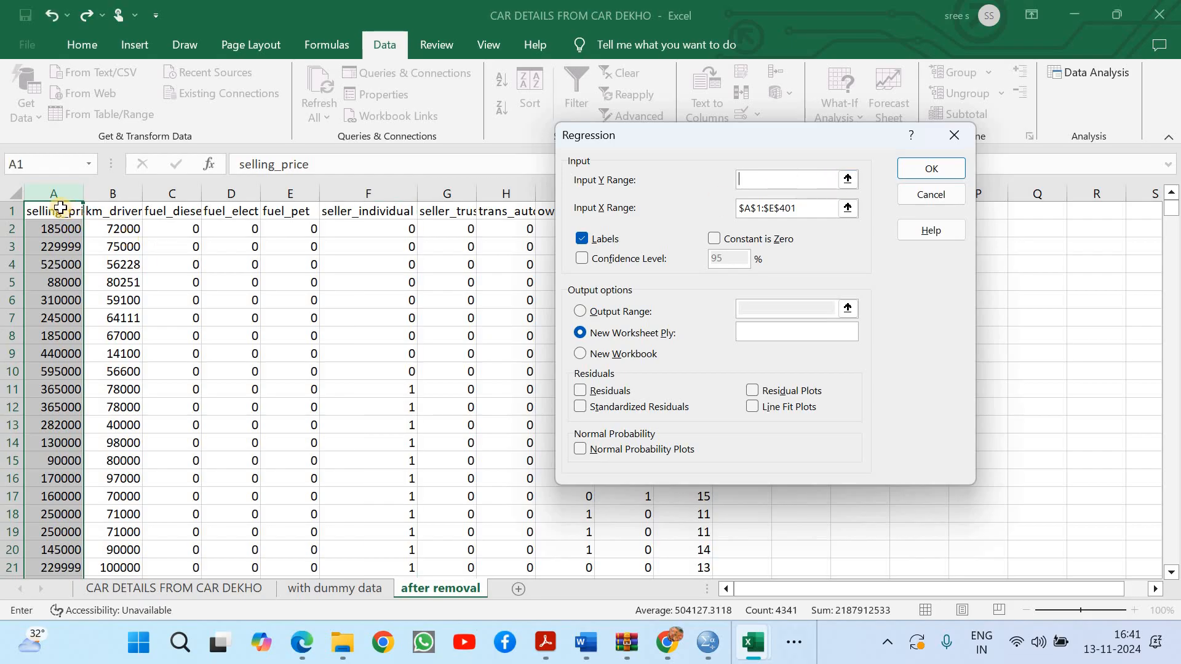
click(61, 209)
key(ctrl+shift+Down)
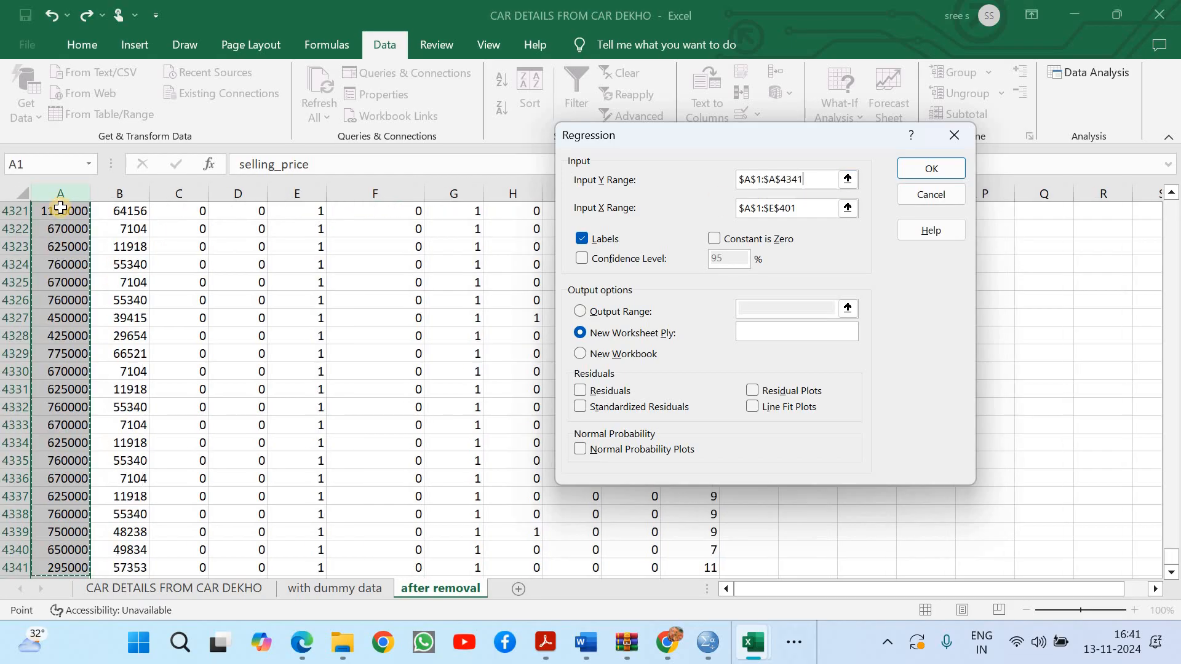
Set the X range to km_driven through age, $B$1:$K$4341, and run the regression with labels to a new worksheet
drag(806, 208, 658, 215)
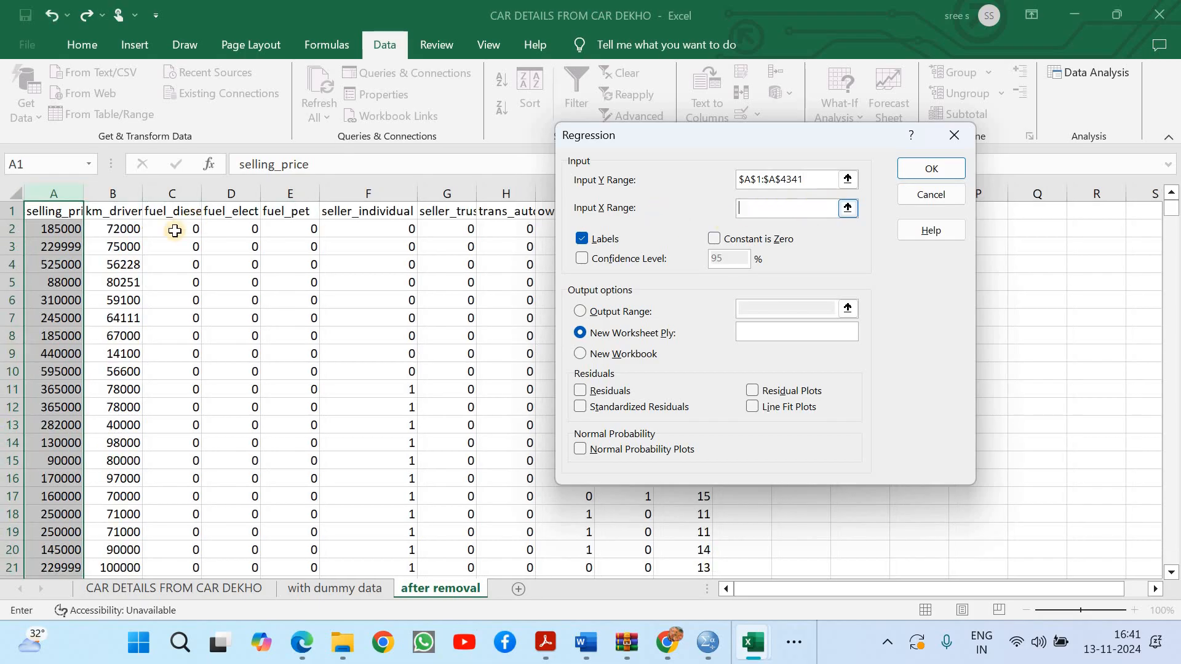
drag(98, 210, 682, 208)
key(ctrl+shift+Down)
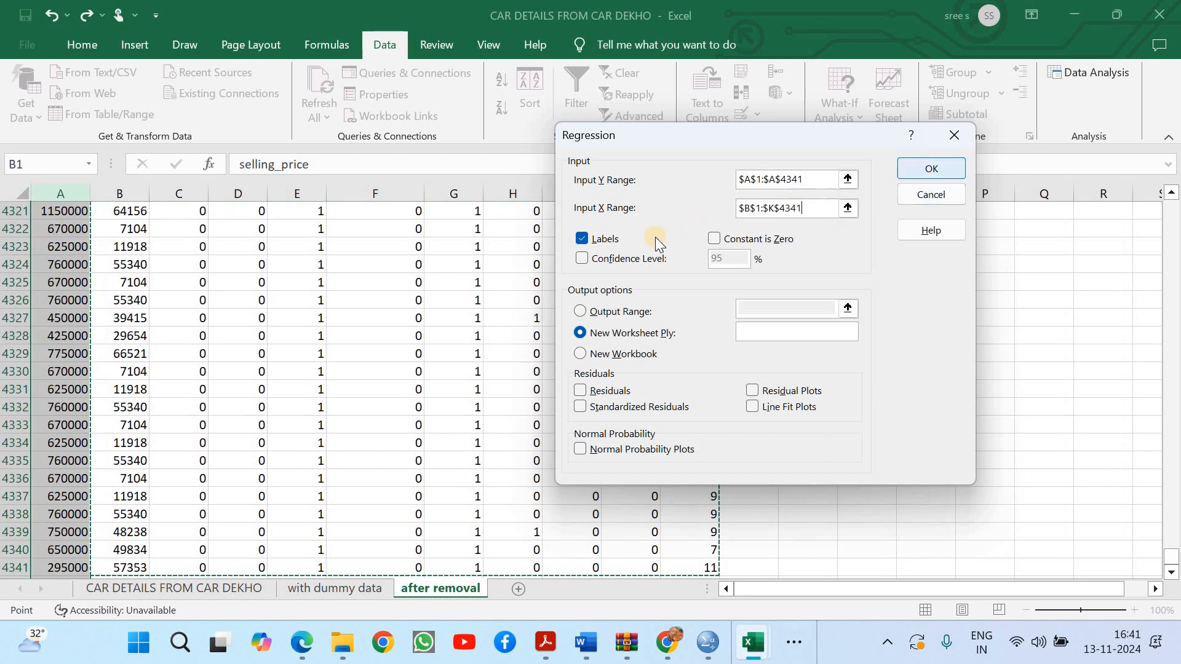
click(950, 174)
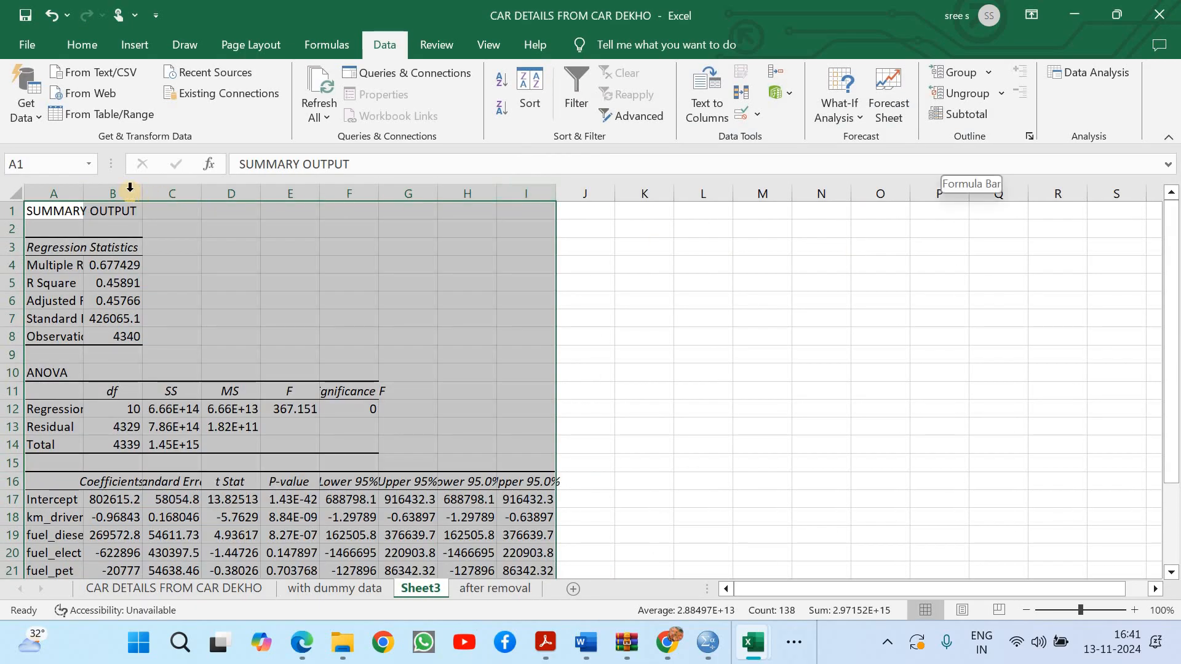
Fit the widths of columns A and B in the regression output and examine the coefficients table from km_driven on
double_click(82, 194)
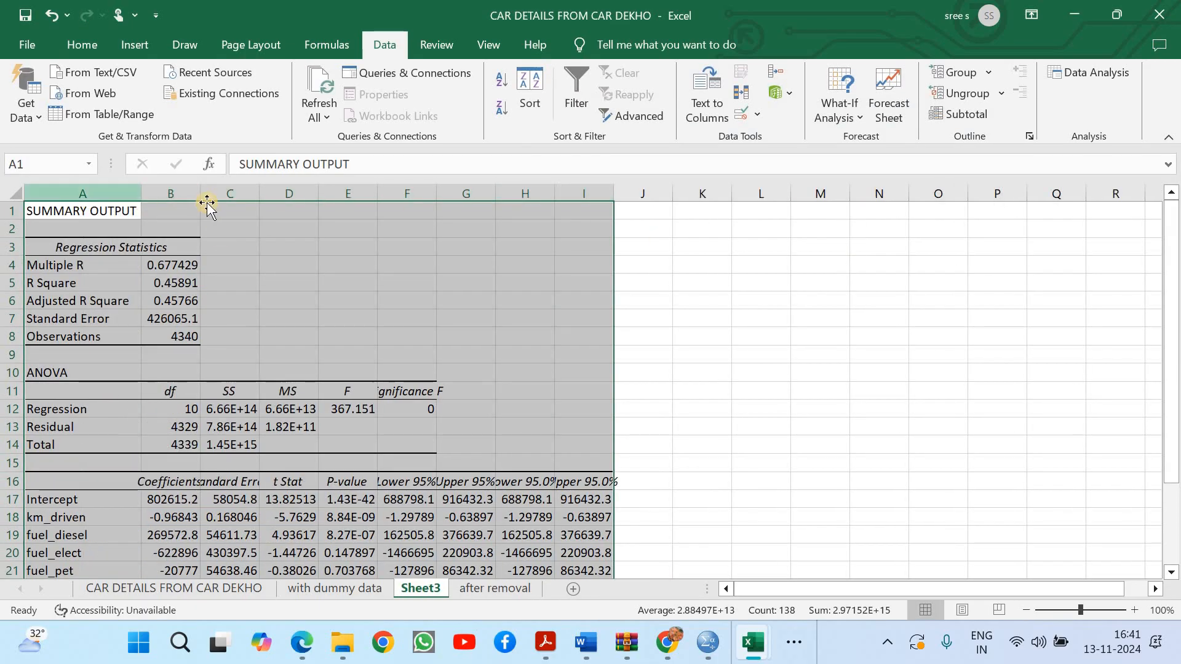
double_click(200, 194)
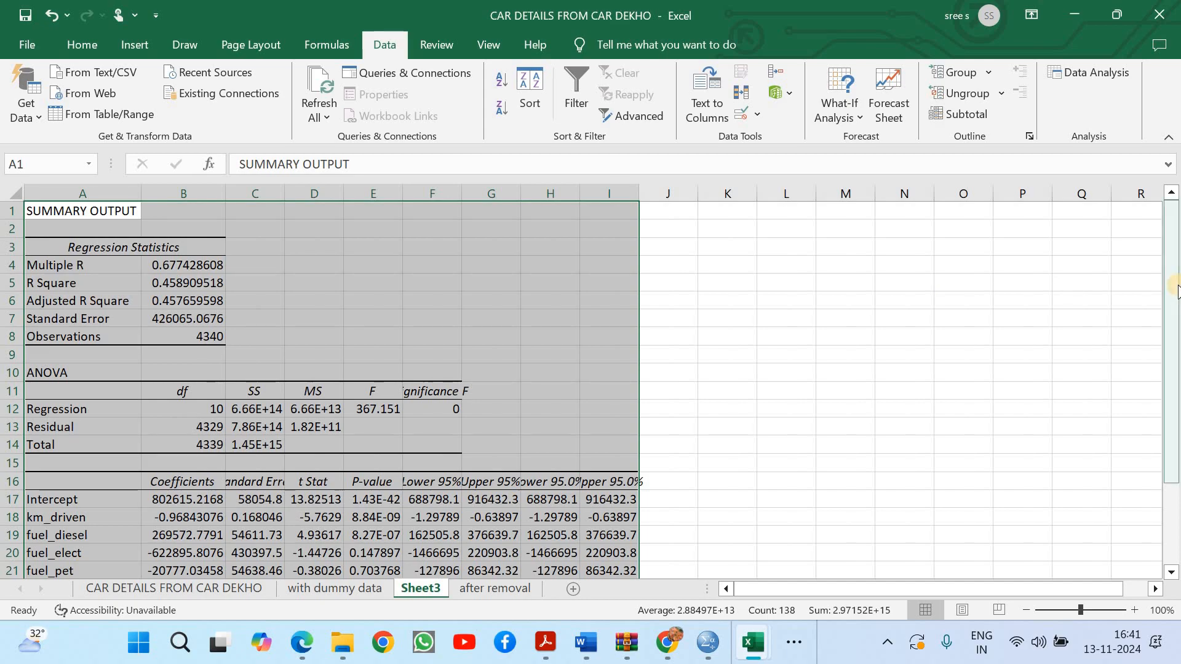
drag(1172, 289, 1172, 369)
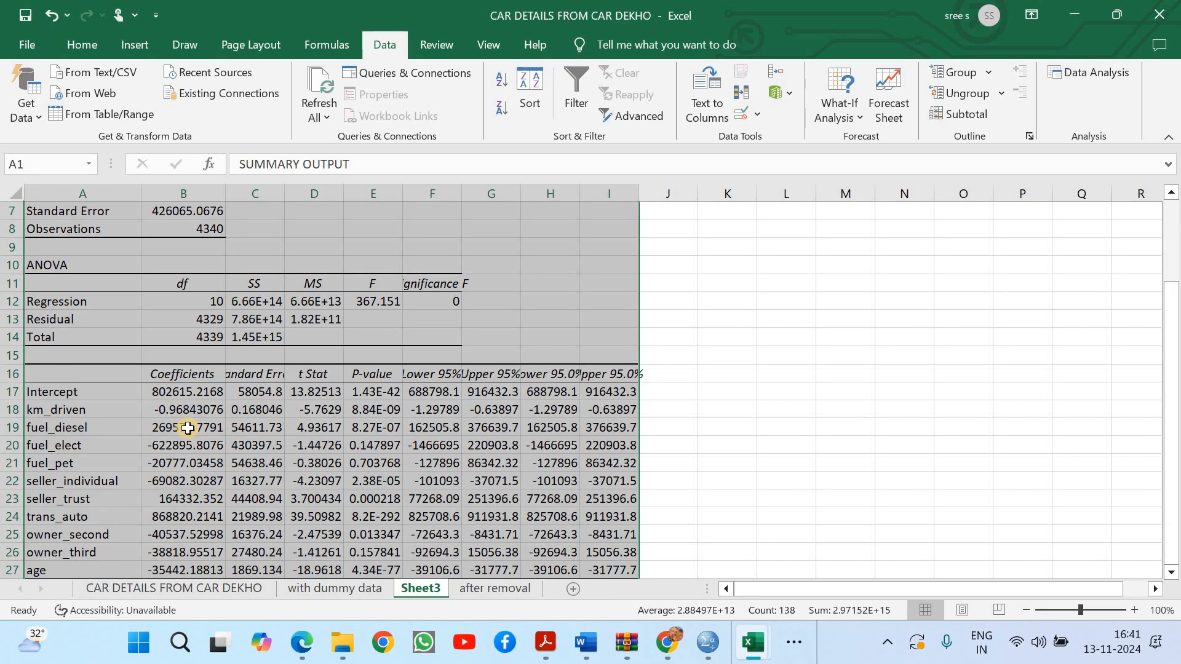
click(65, 409)
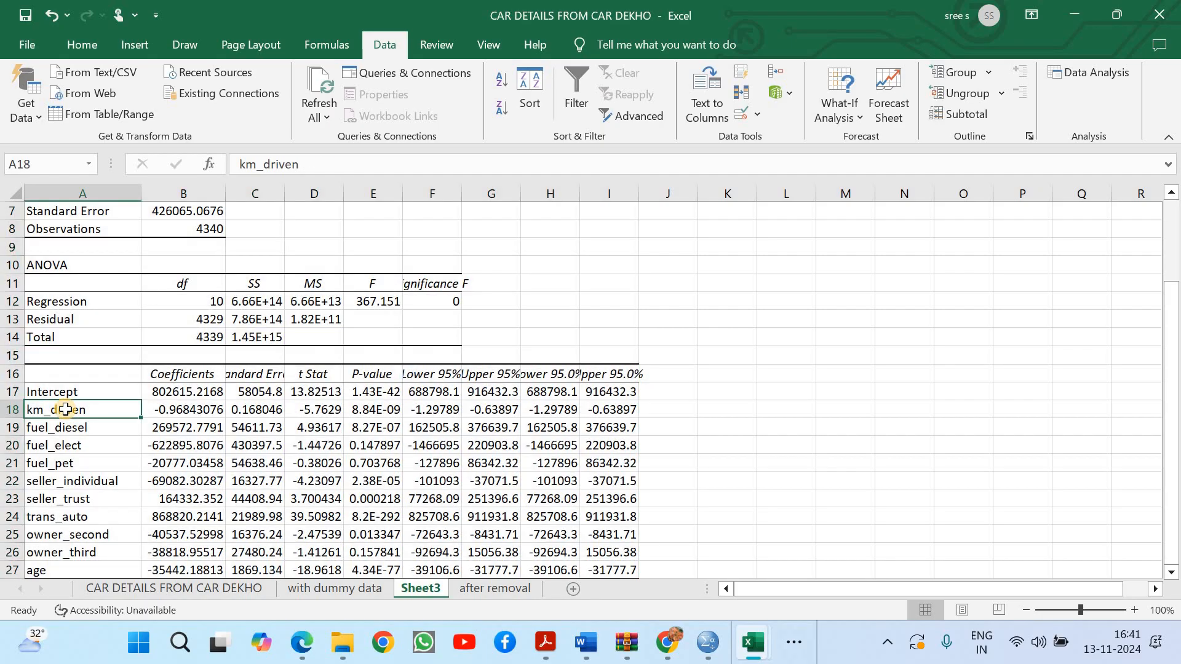
Highlight the km_driven t Stat and P-value cells, D18 and E18, with yellow fill and review them against the coefficient
click(166, 412)
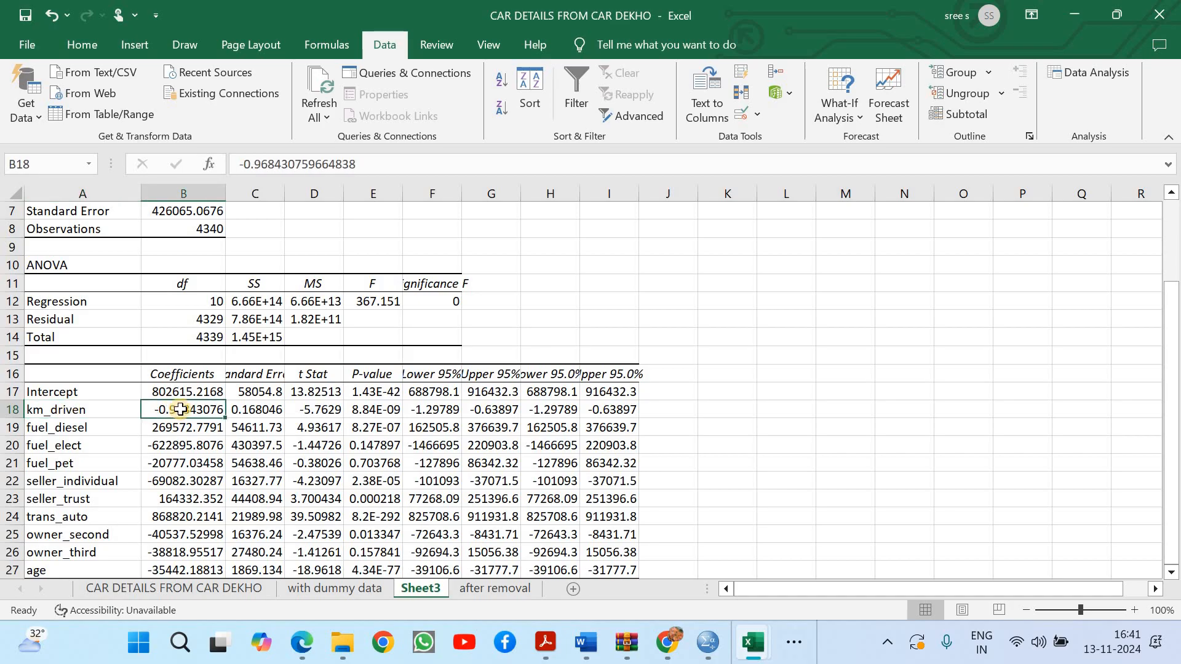
click(328, 414)
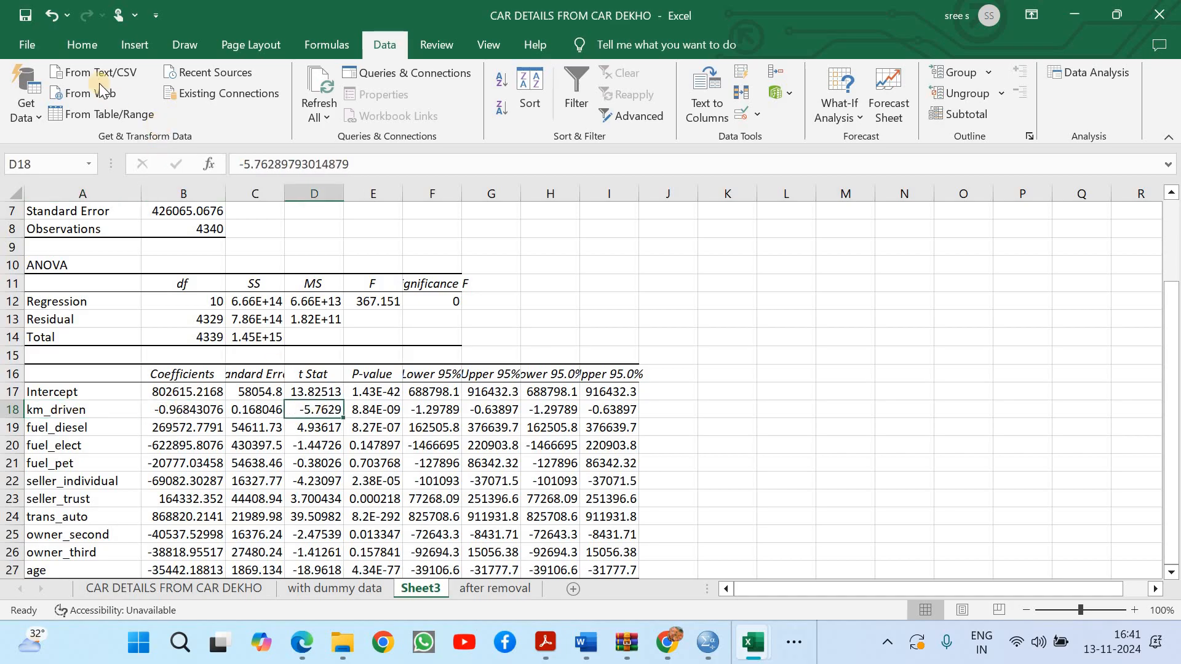
click(86, 47)
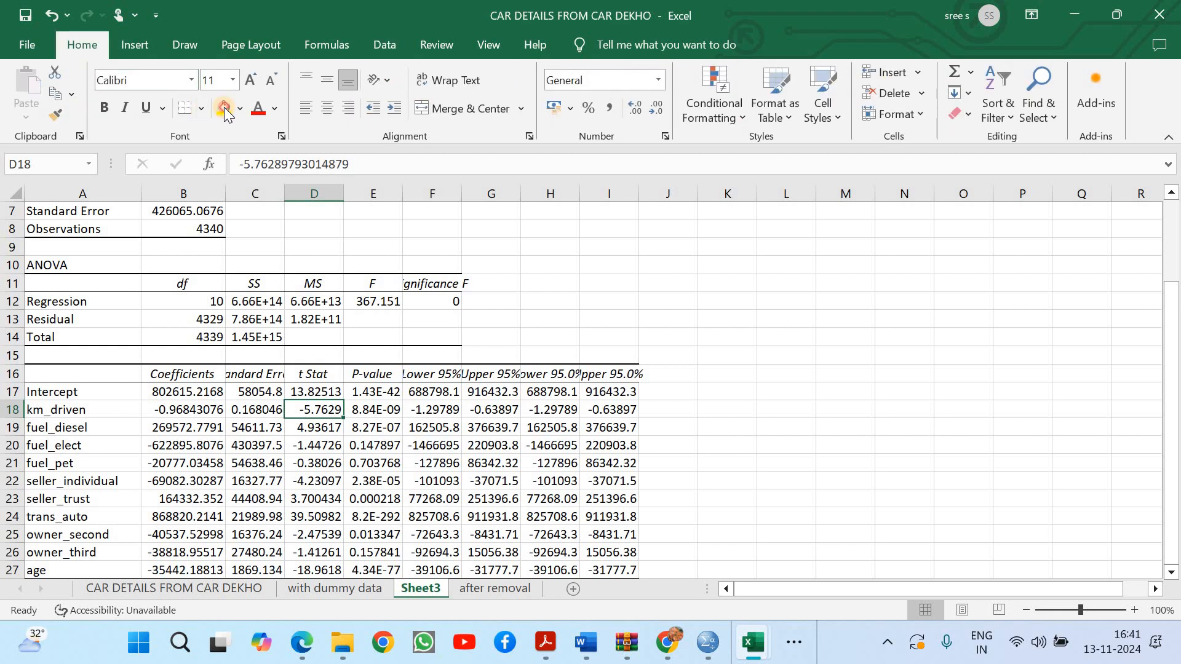
click(378, 408)
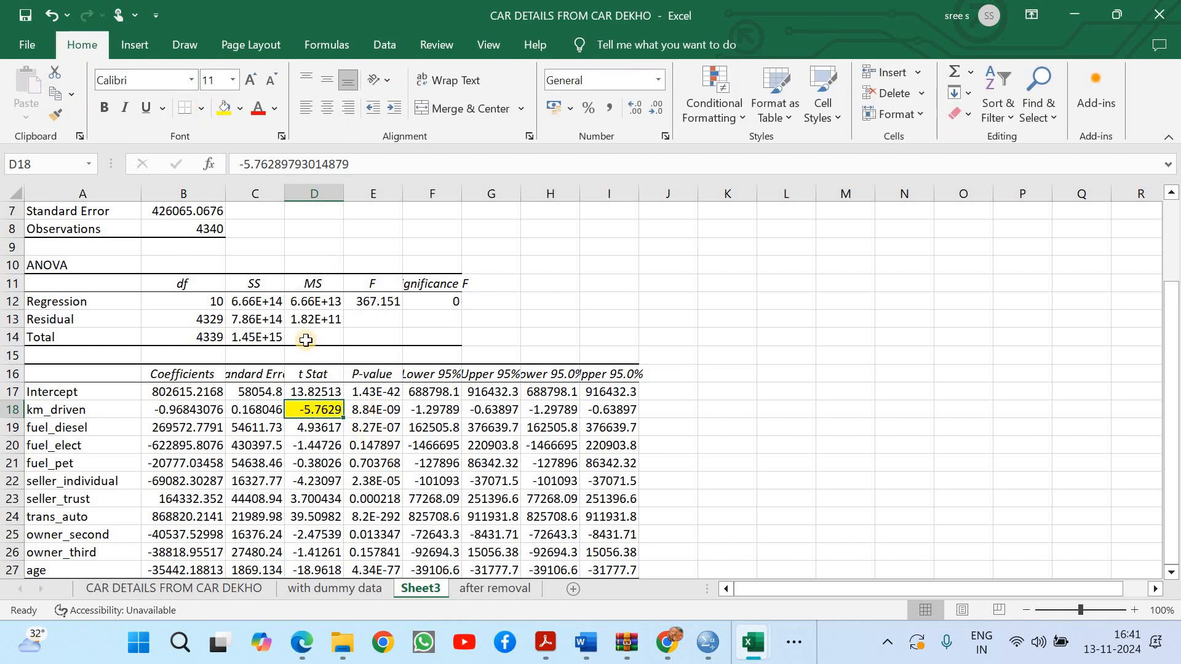
click(222, 109)
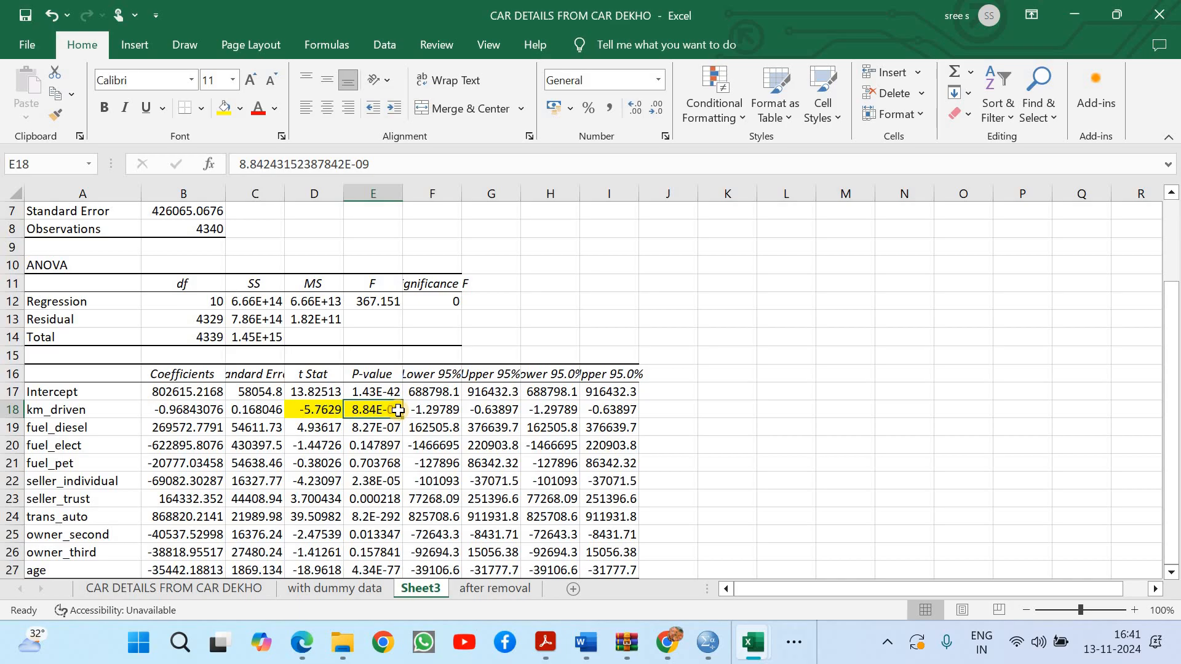
click(189, 411)
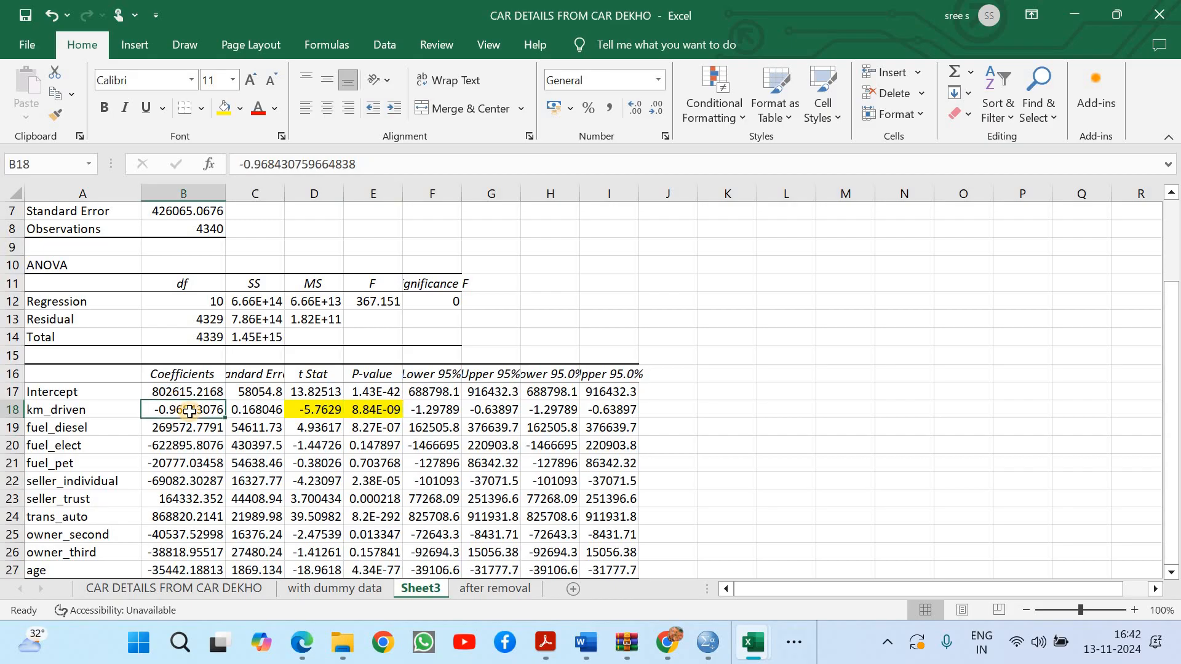
click(380, 411)
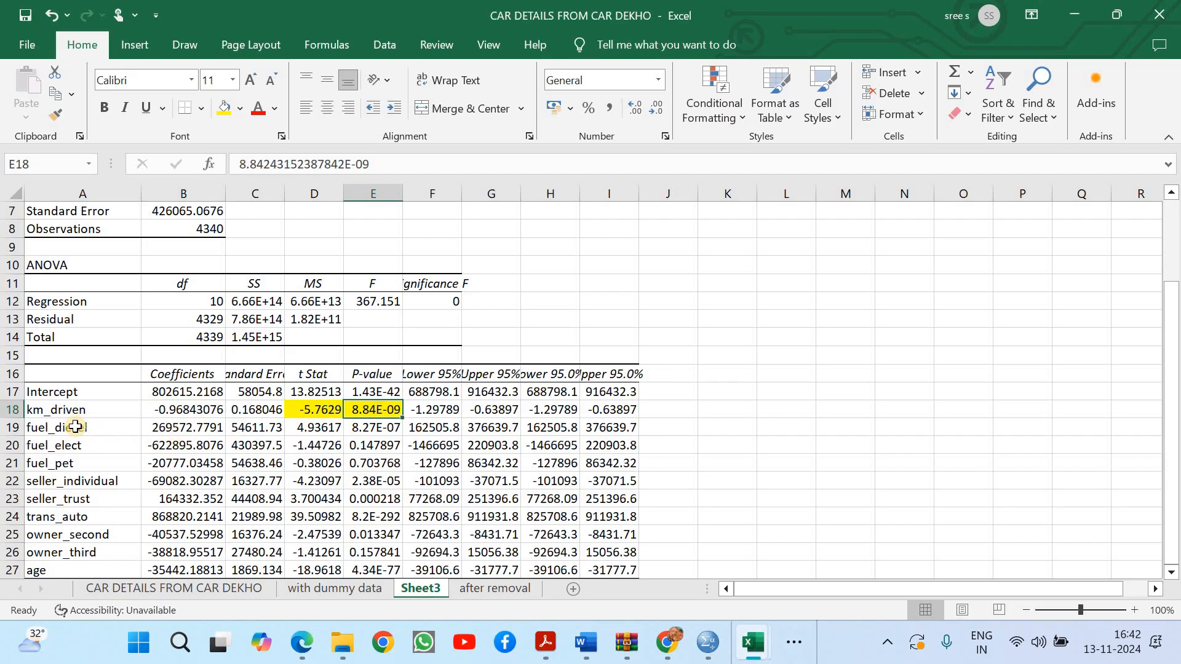
Review the three fuel dummy rows and note their base group beside them, entering "omited category" in K19 and "CNG" in M19
drag(75, 427, 74, 462)
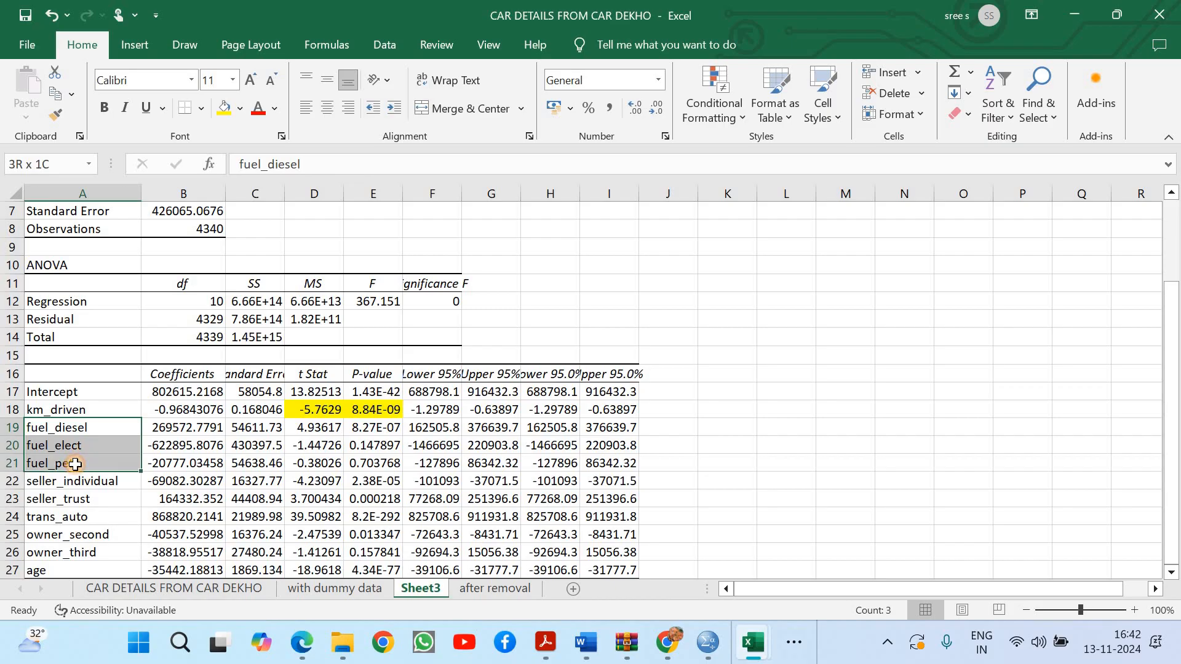
drag(75, 463, 75, 463)
click(107, 426)
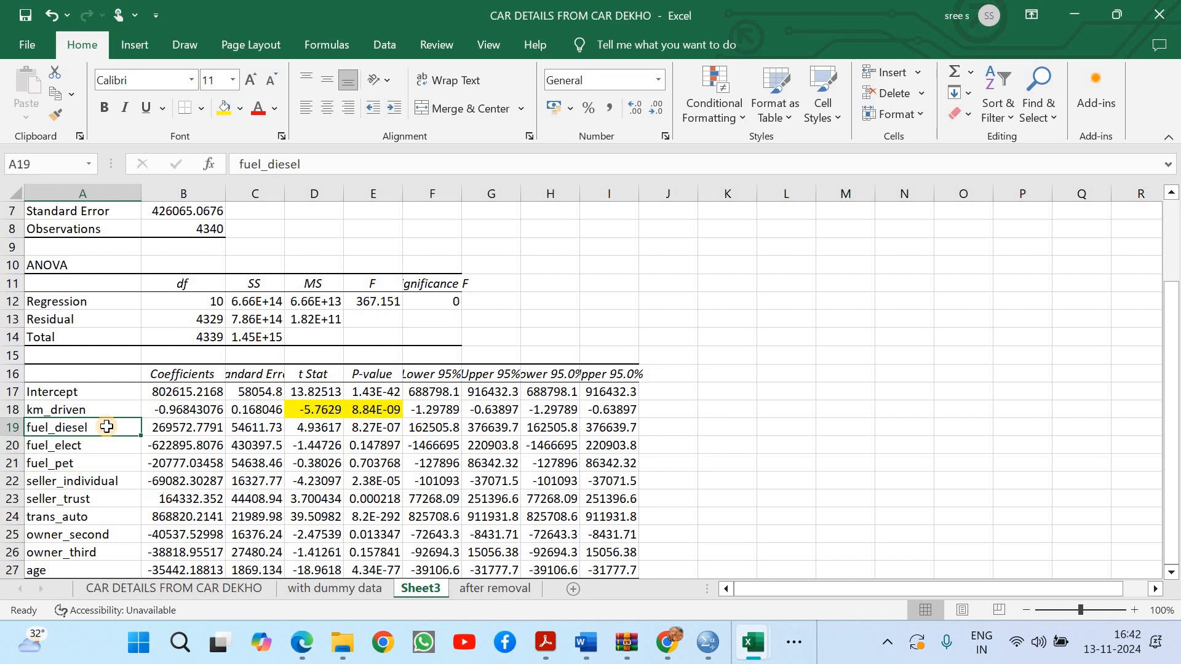
click(168, 423)
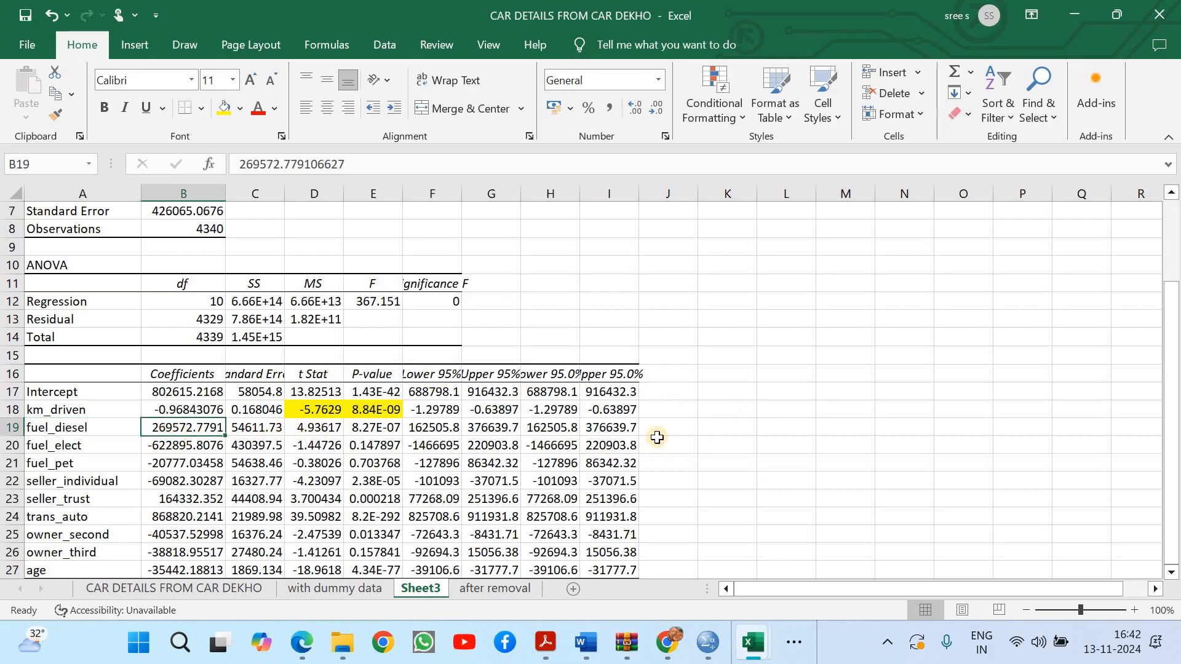
click(730, 433)
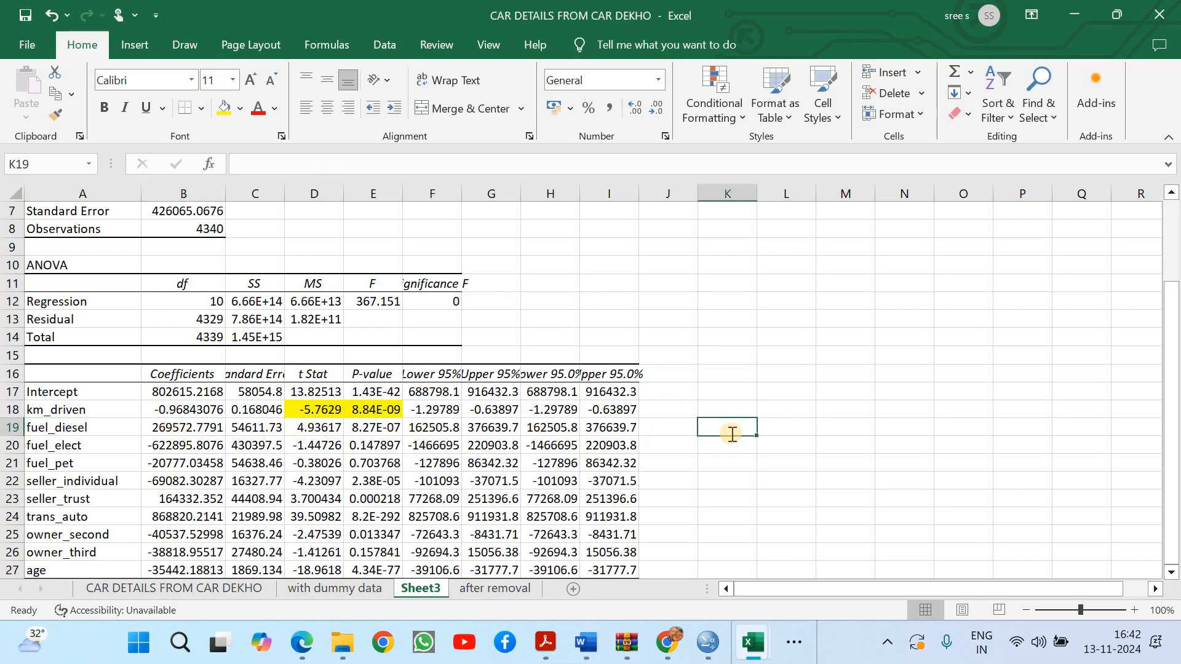
text(omited cate)
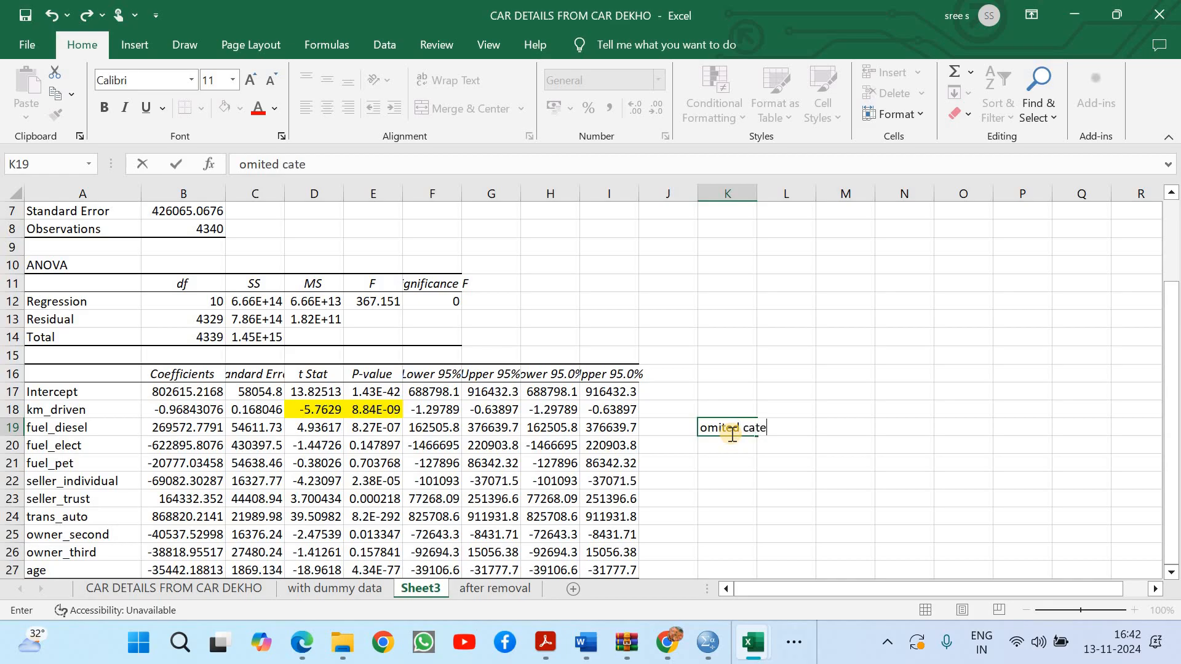
text(gory)
click(867, 429)
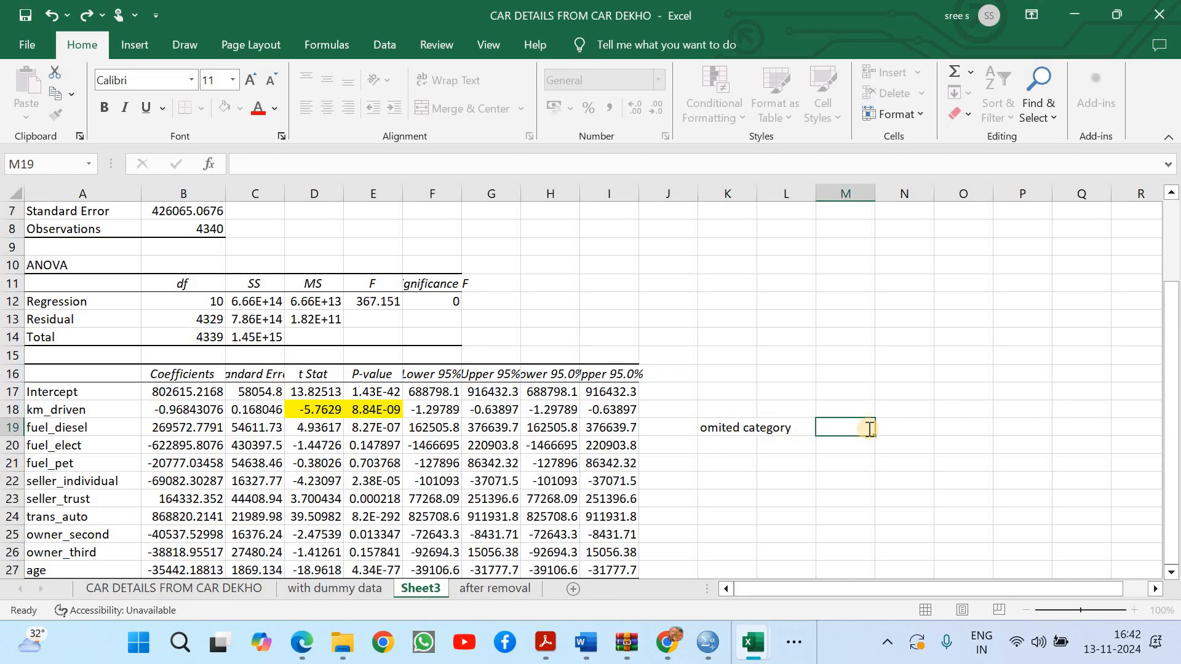
text(CNG)
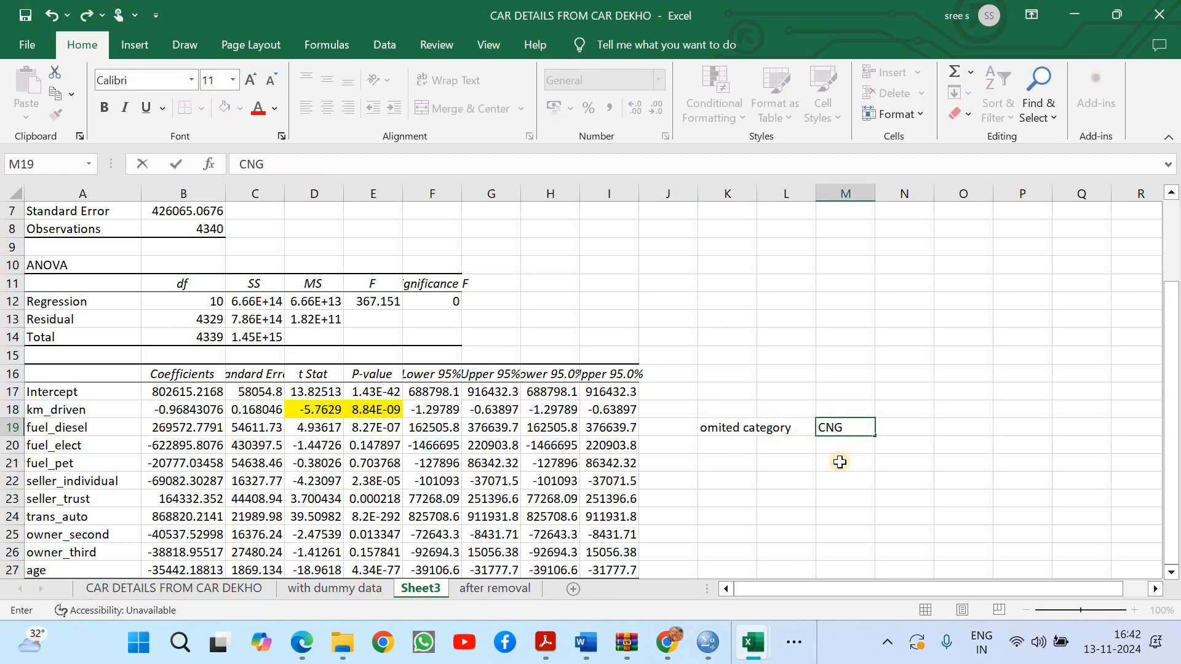
List the other omitted categories below CNG: "Dealer" in M21, "Manual" in M23 and "First owner" in M25
click(840, 462)
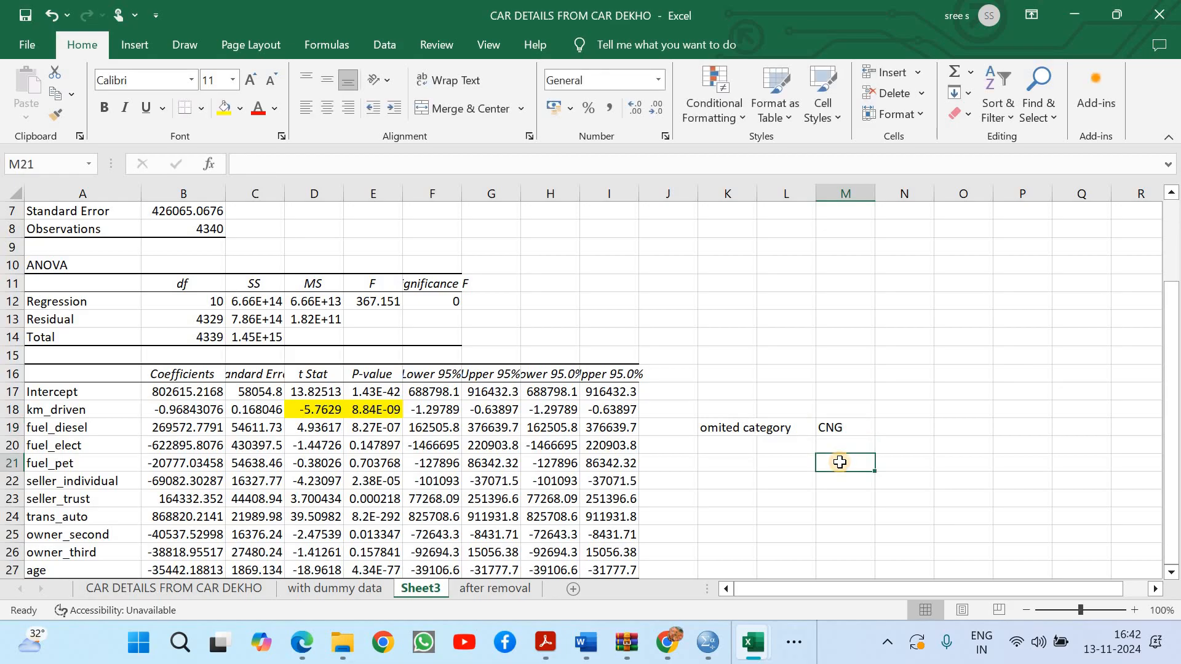
text(D?e)
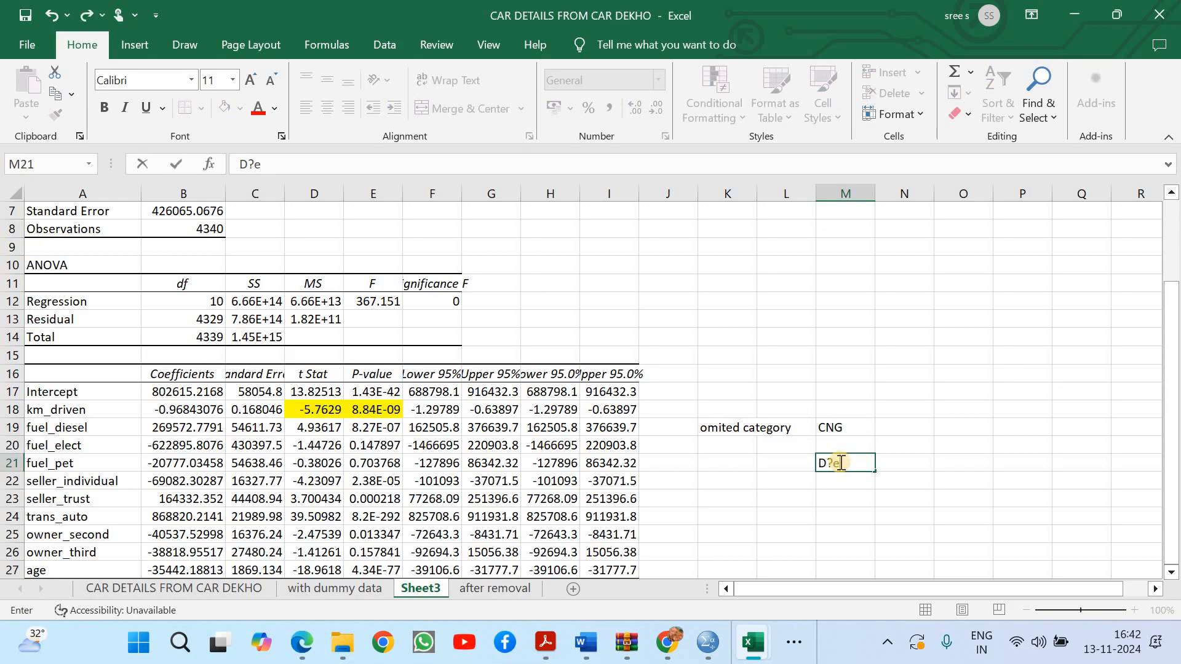
text(ealer)
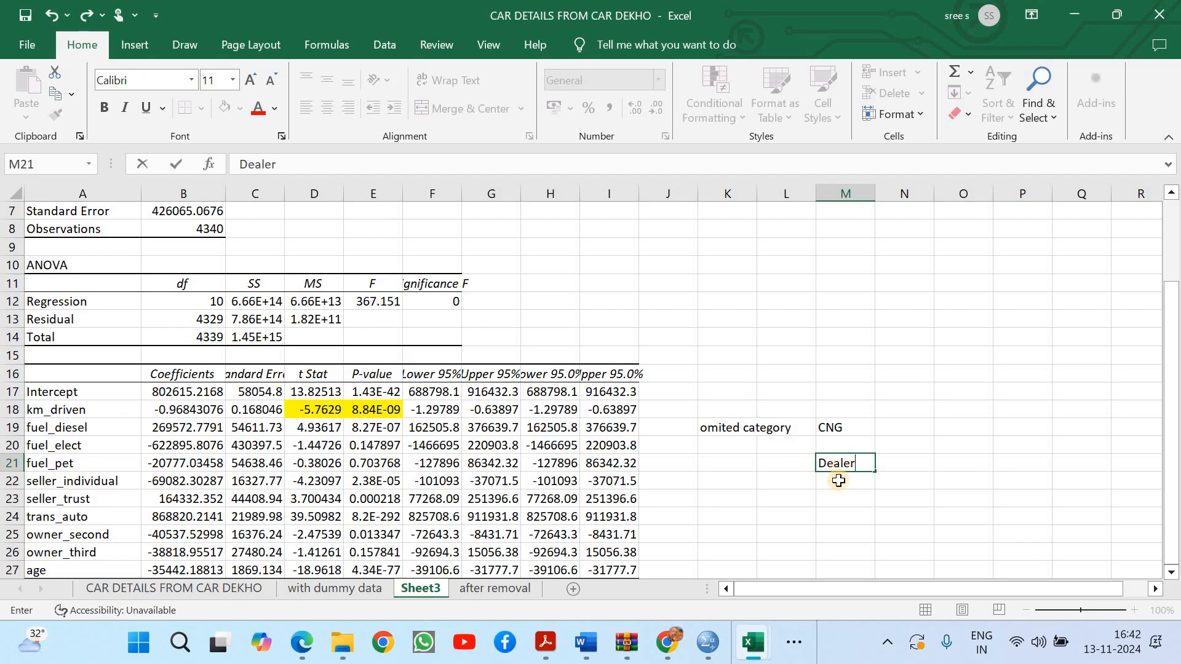
click(838, 504)
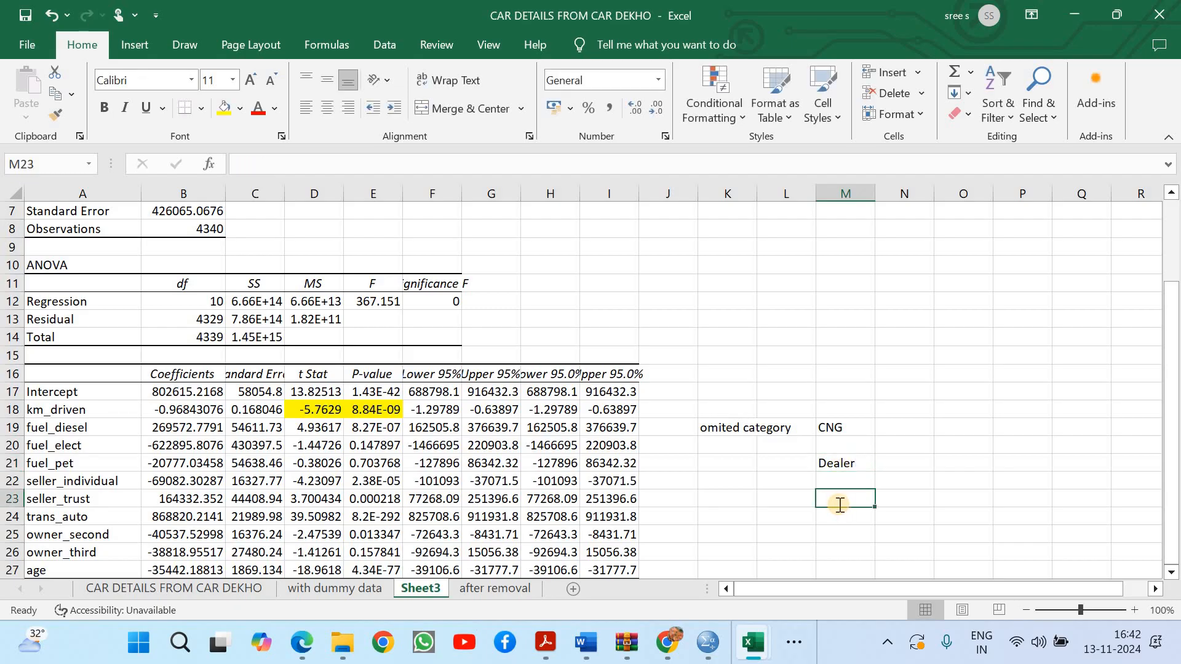
text(Manual)
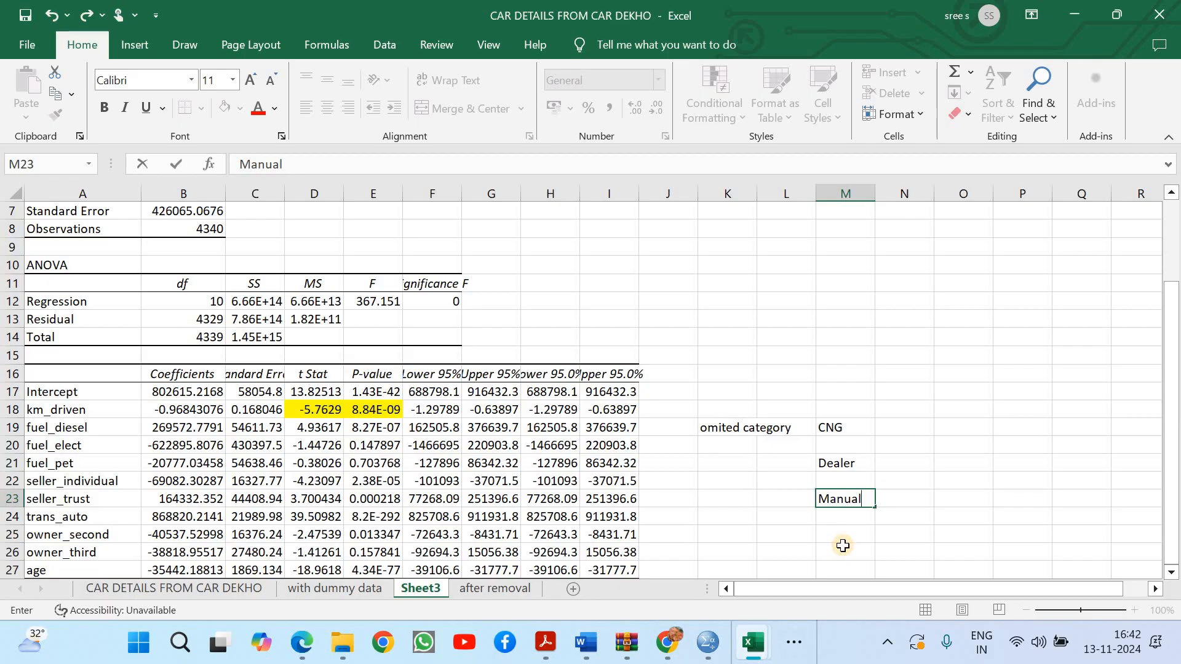
click(843, 541)
text(First)
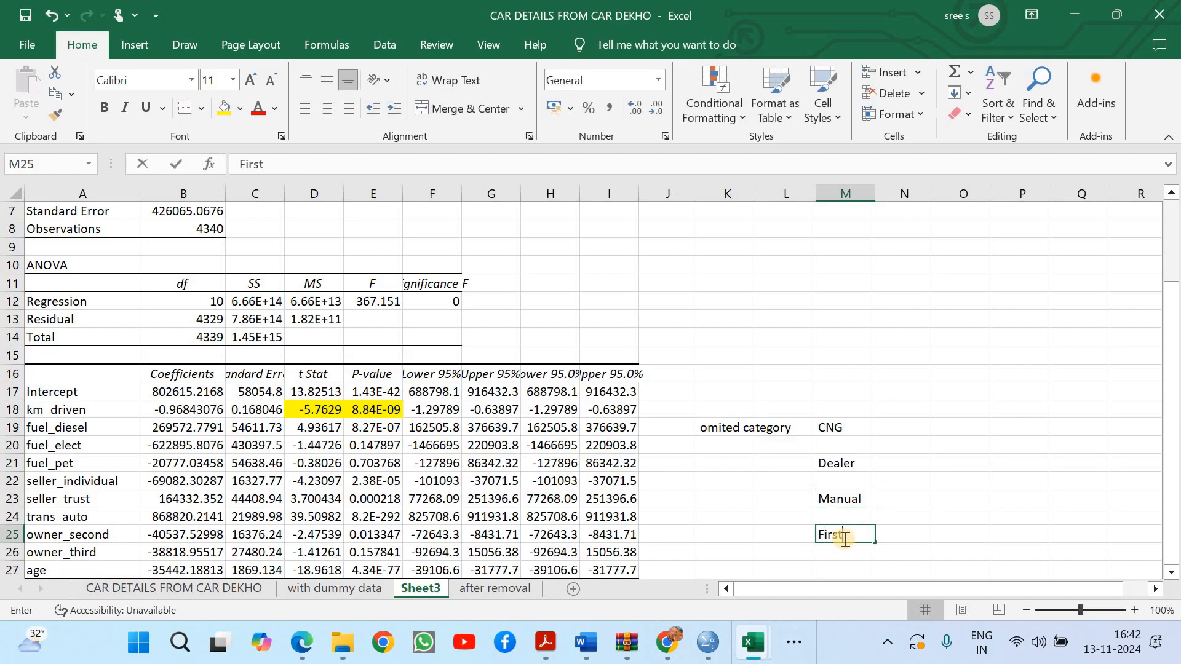
text( owner)
click(944, 478)
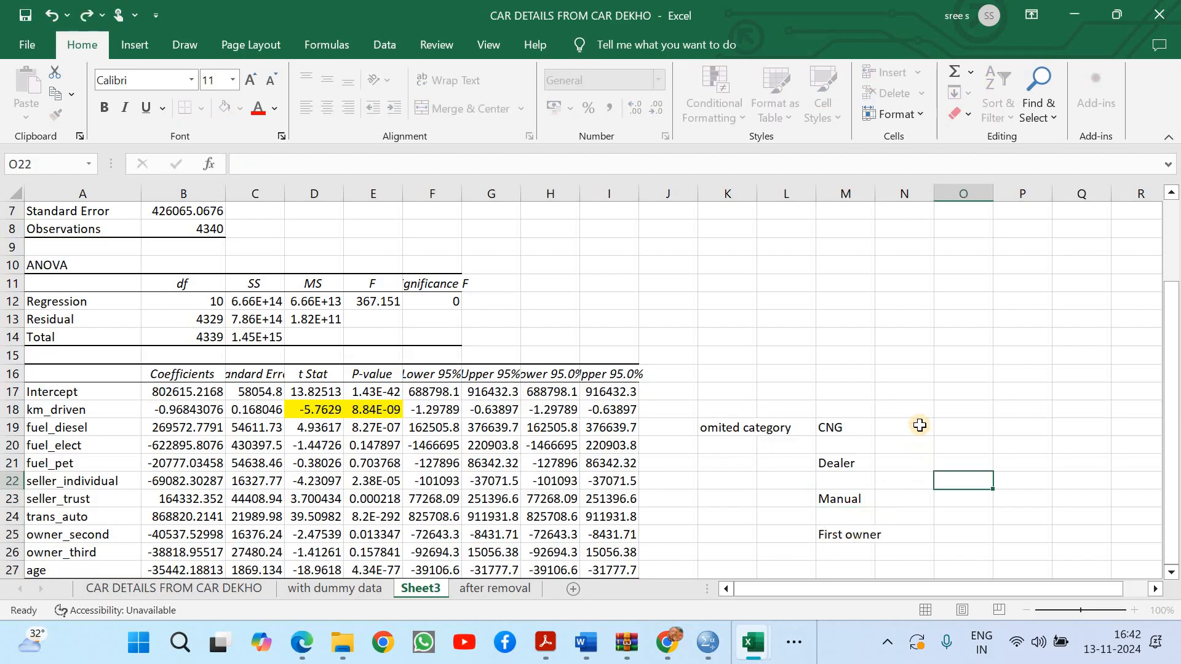
Enter the fuel_diesel interpretation in N19: "Dieseal vehciles are priced high with respect the CNG vehiles, which almost around 269572"
click(919, 425)
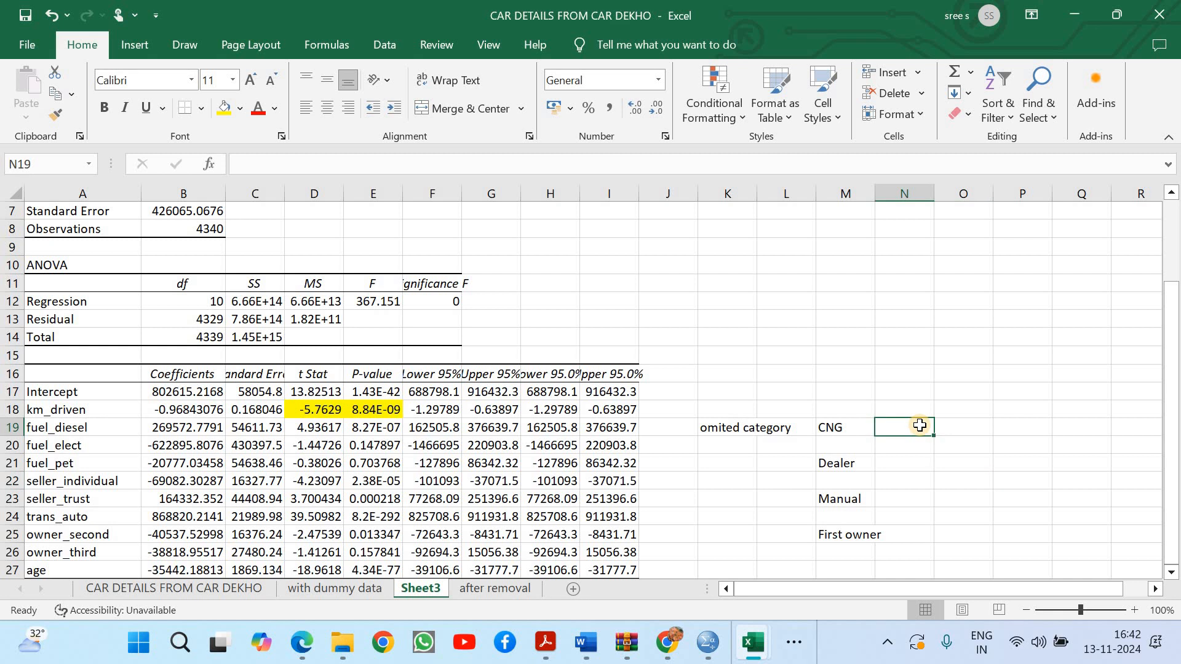
click(167, 430)
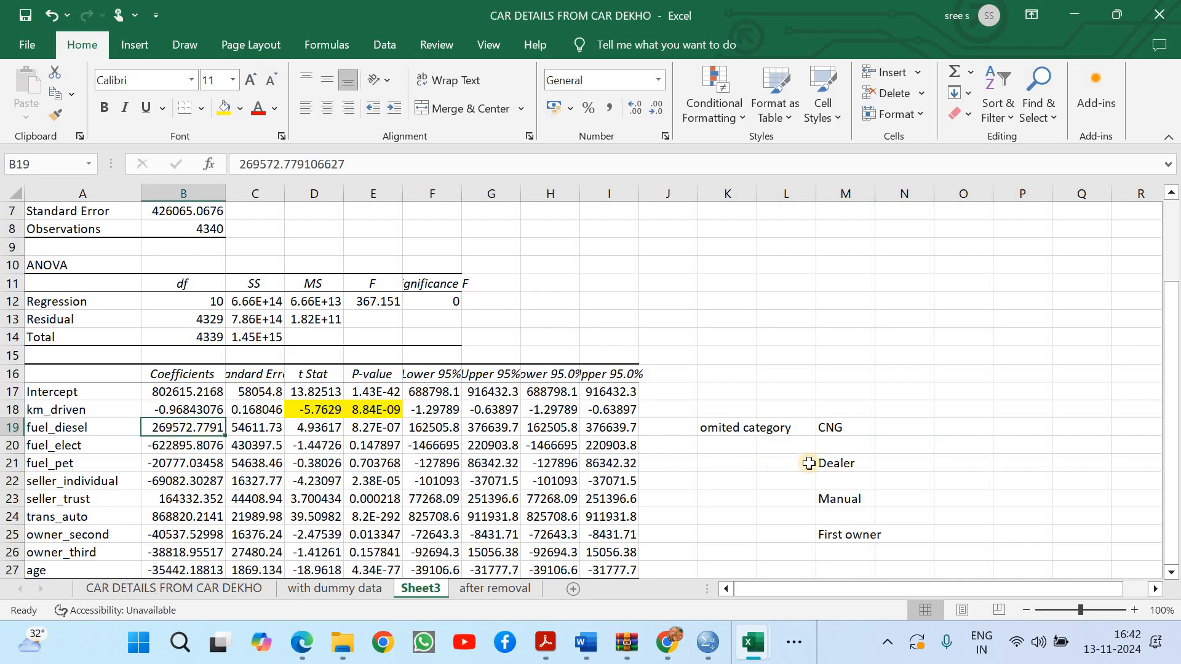
click(896, 431)
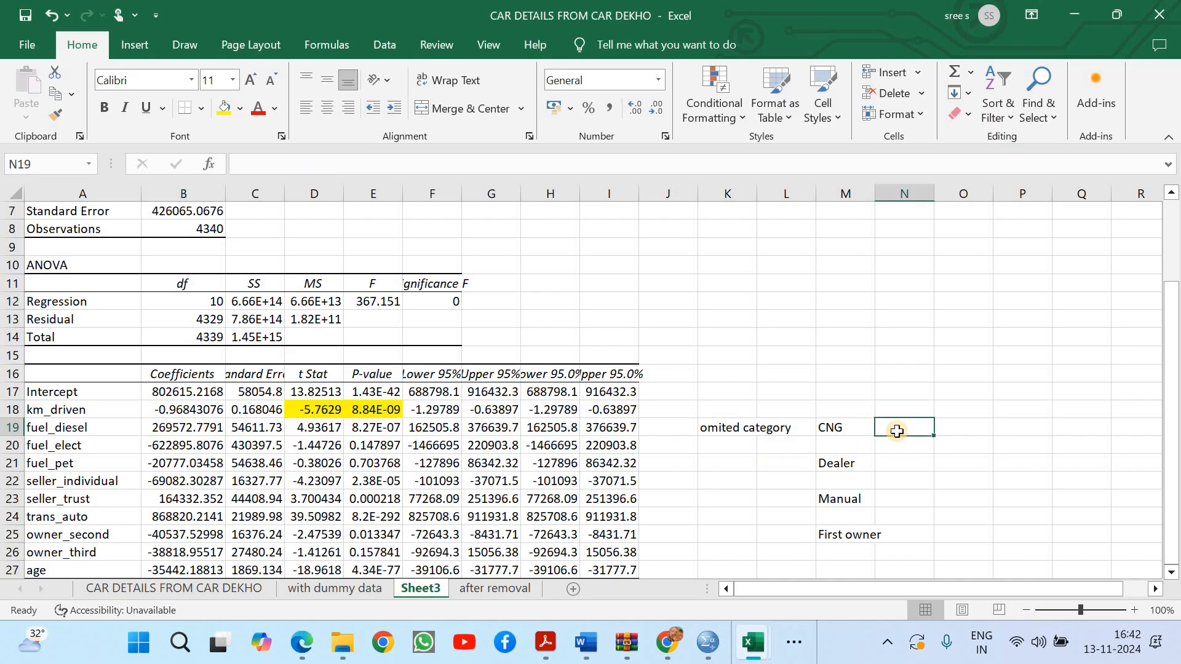
text(Die)
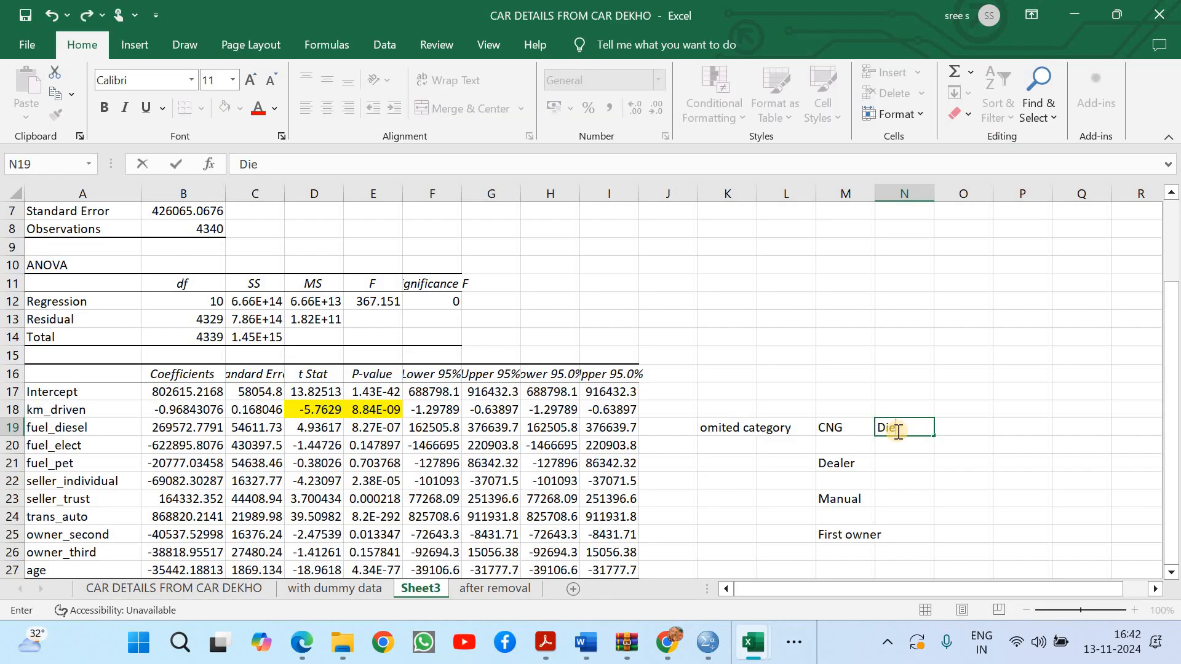
text(seal vehciles are)
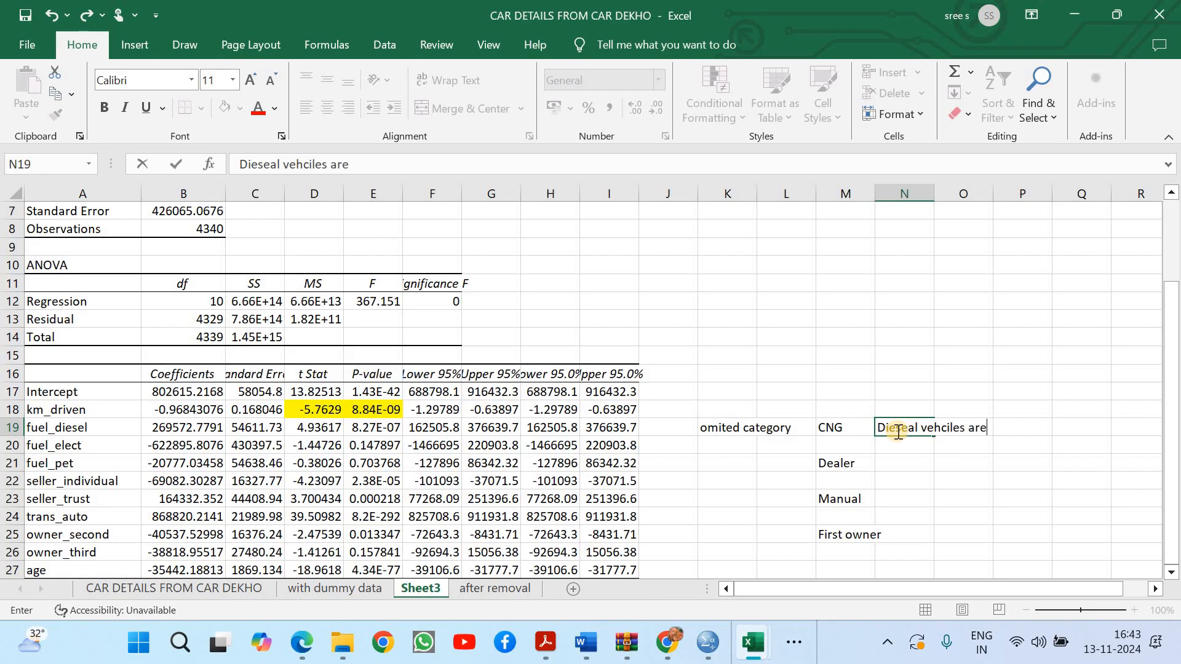
text( expe)
key(BackSpace)
key(BackSpace)
text(priced high with resp)
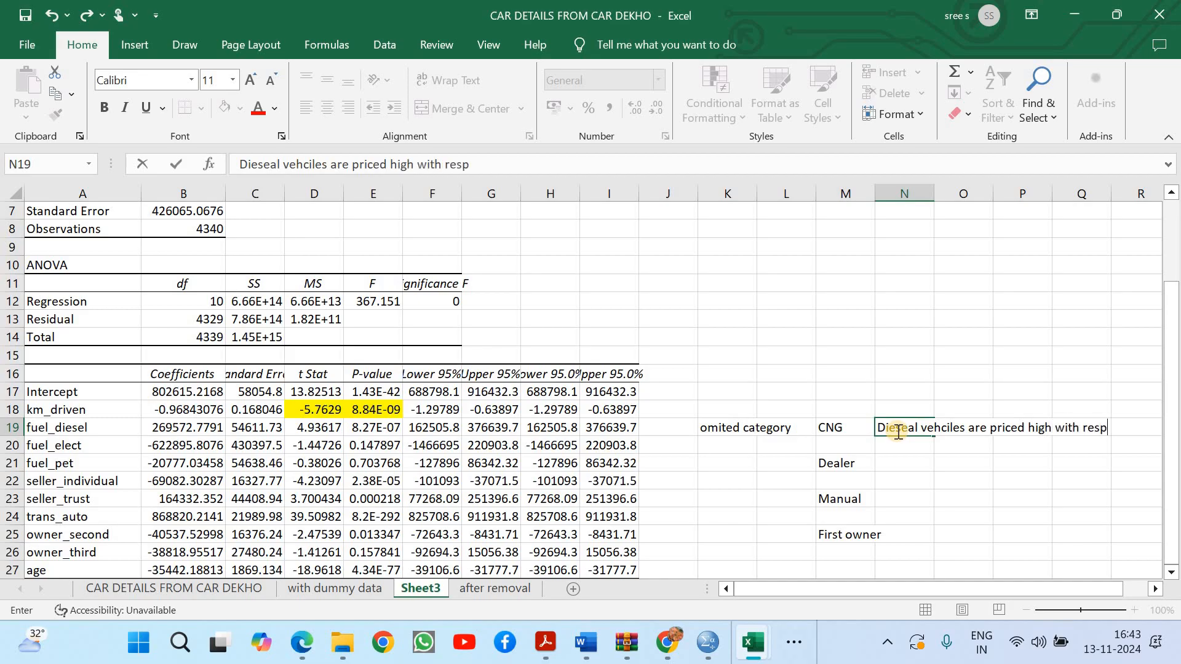
text(ect the CNG vehi)
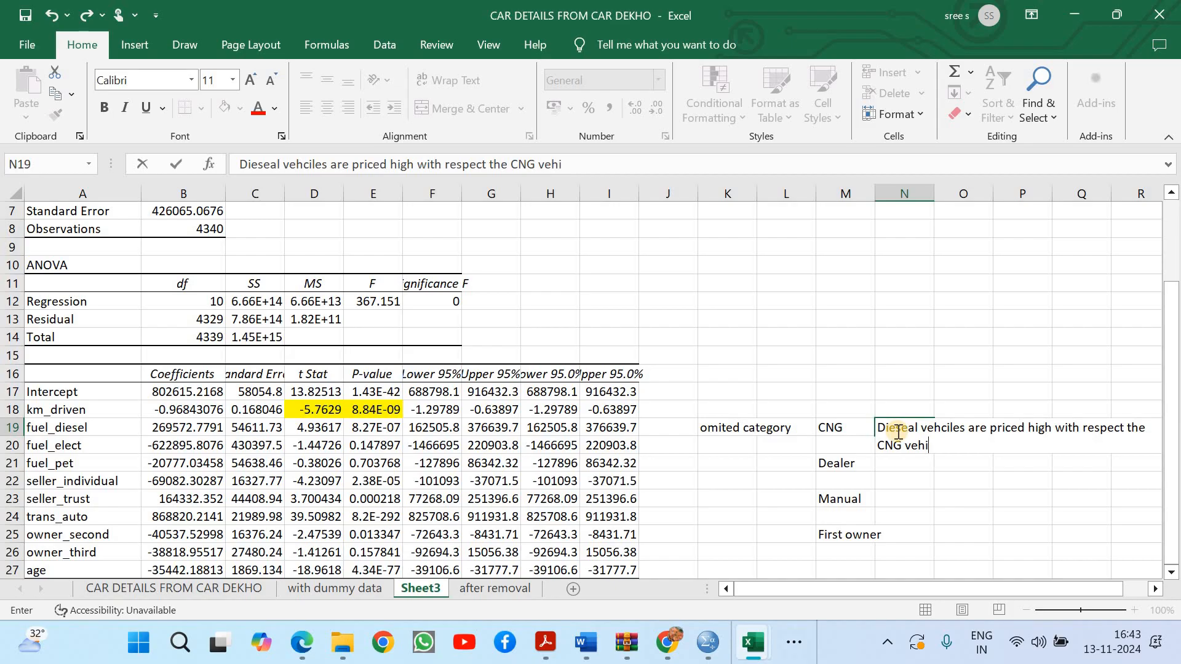
text(les, which am)
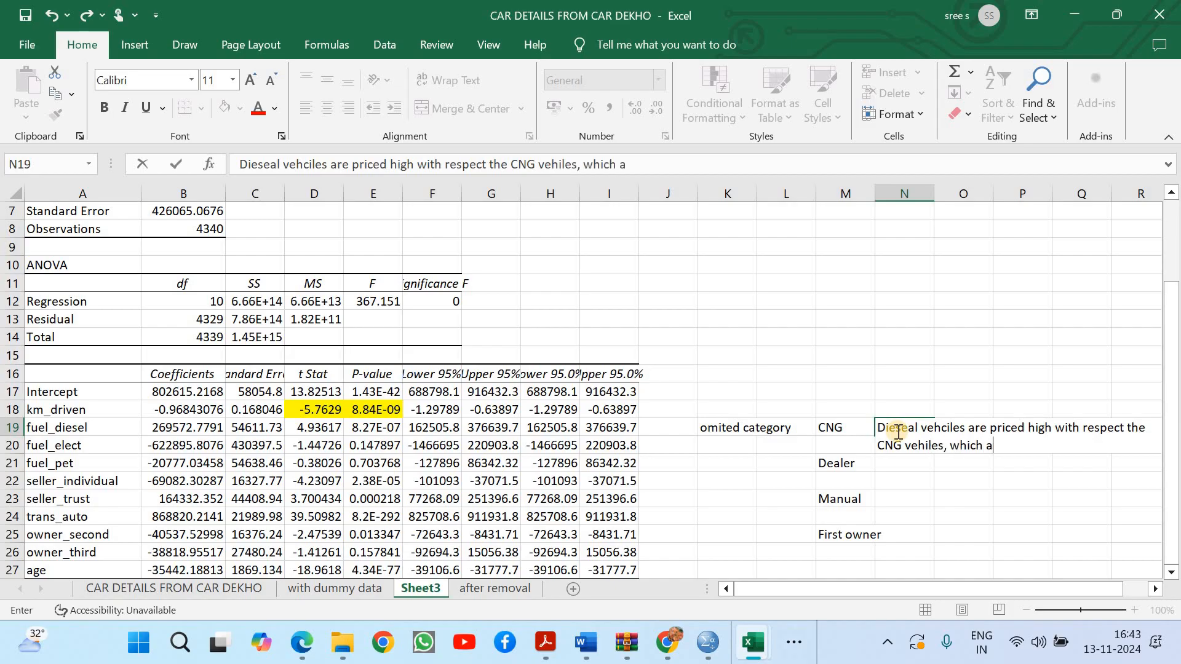
key(BackSpace)
key(BackSpace)
text(lmost)
key(BackSpace)
key(BackSpace)
key(BackSpace)
key(BackSpace)
key(BackSpace)
text(almost around)
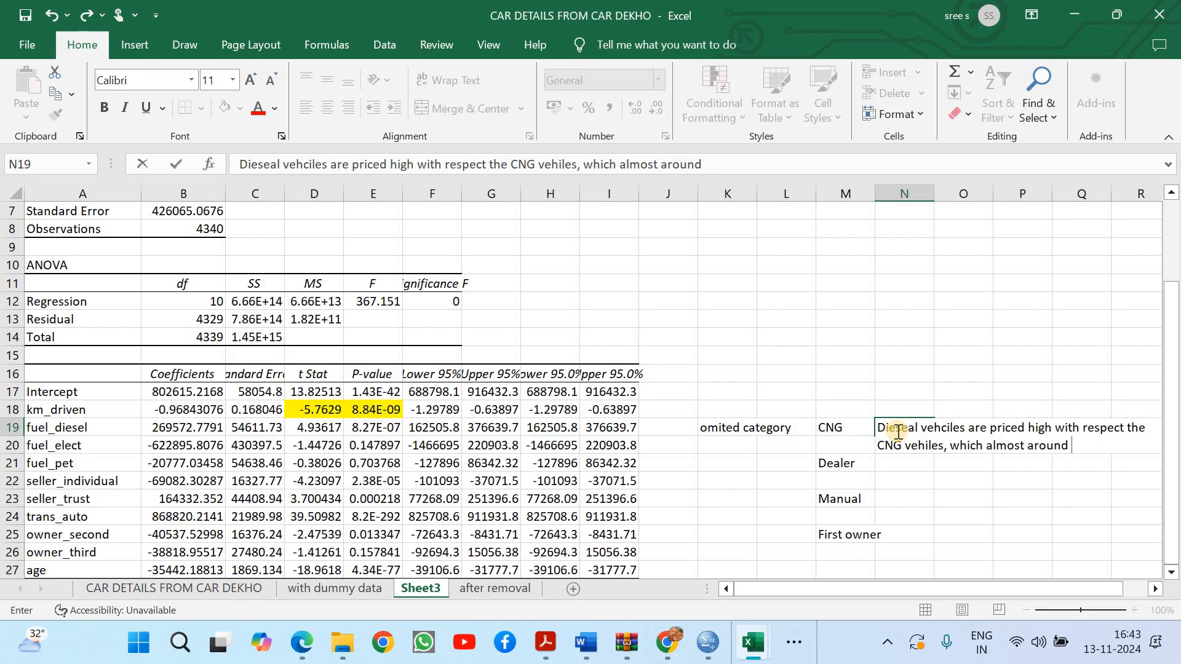
text(269572)
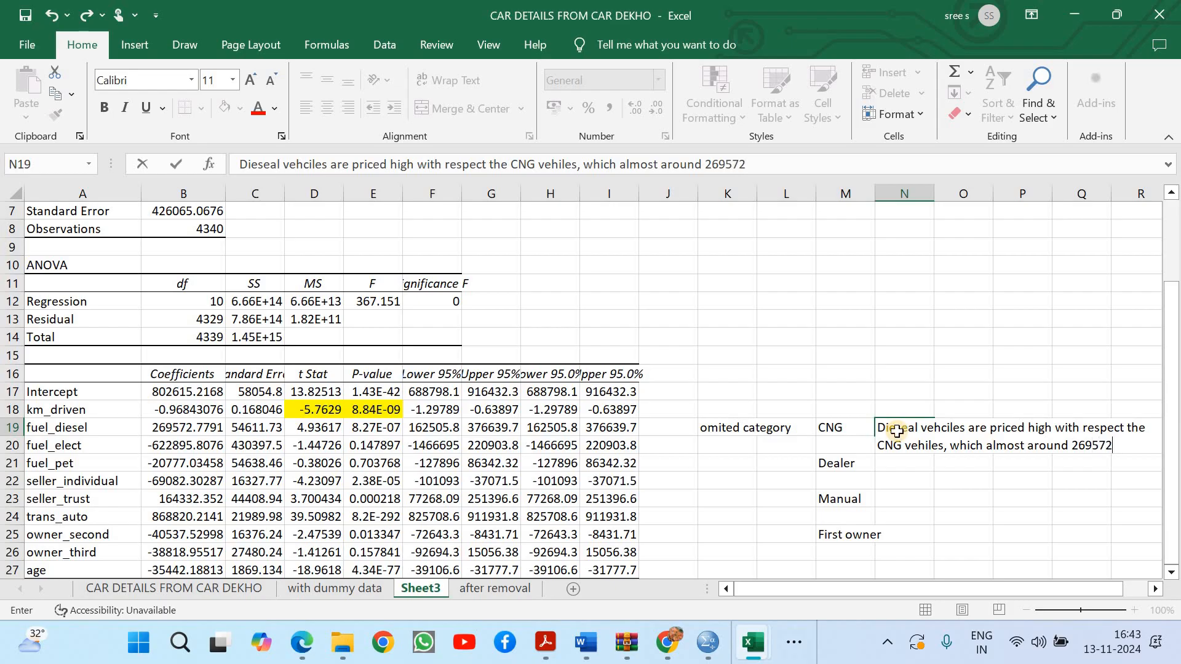
key(Return)
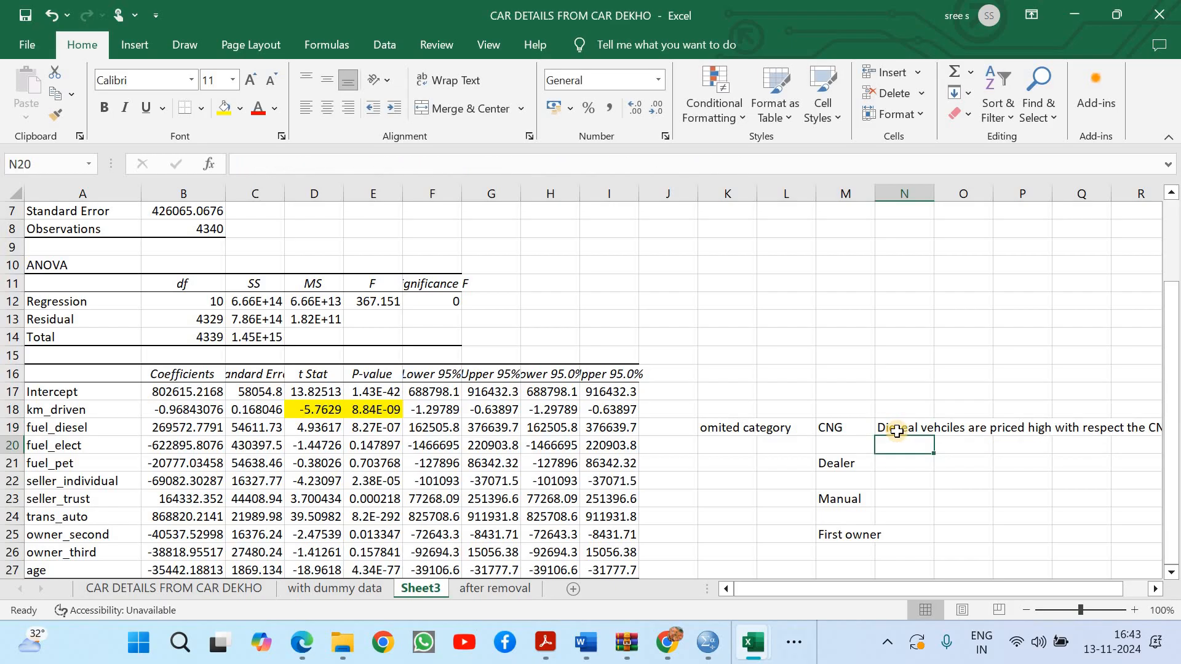
Examine the coefficients of fuel_diesel, fuel_elect and fuel_pet against the CNG base, checking the P-values of fuel_elect and fuel_pet
click(188, 425)
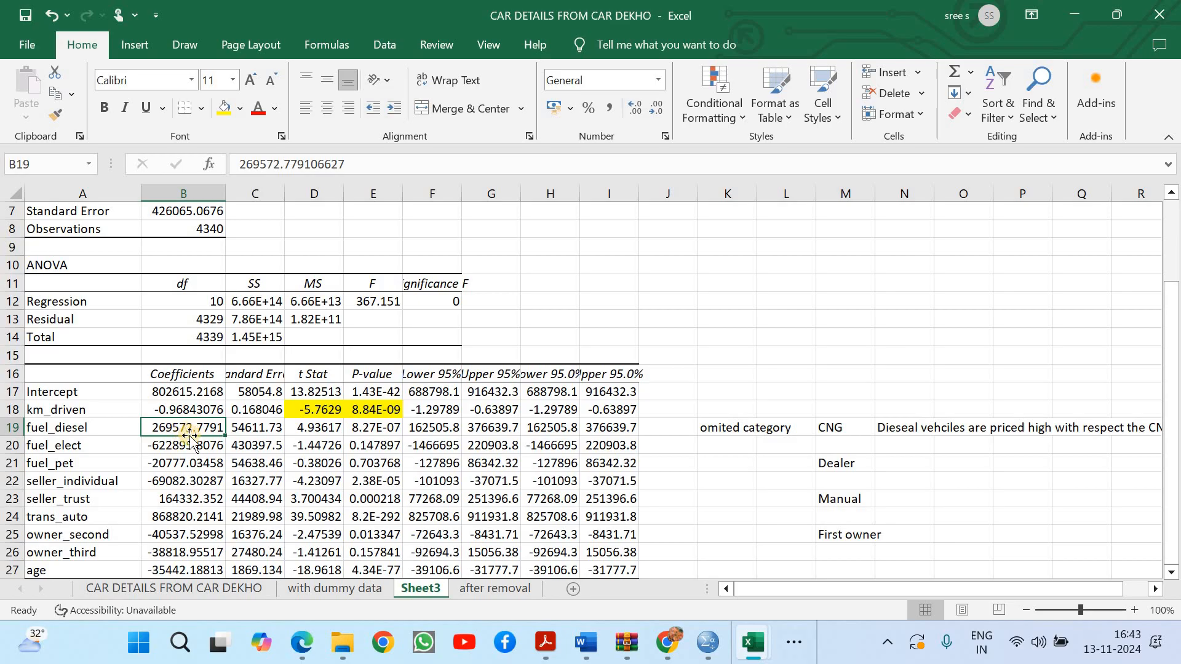
click(190, 449)
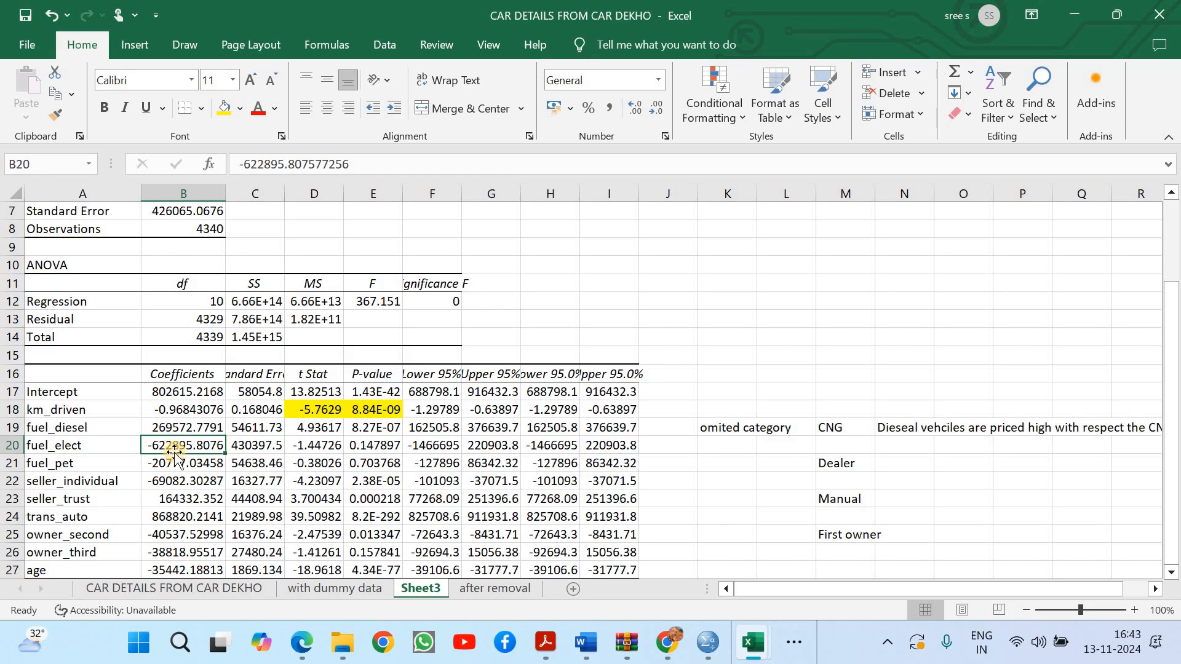
click(386, 448)
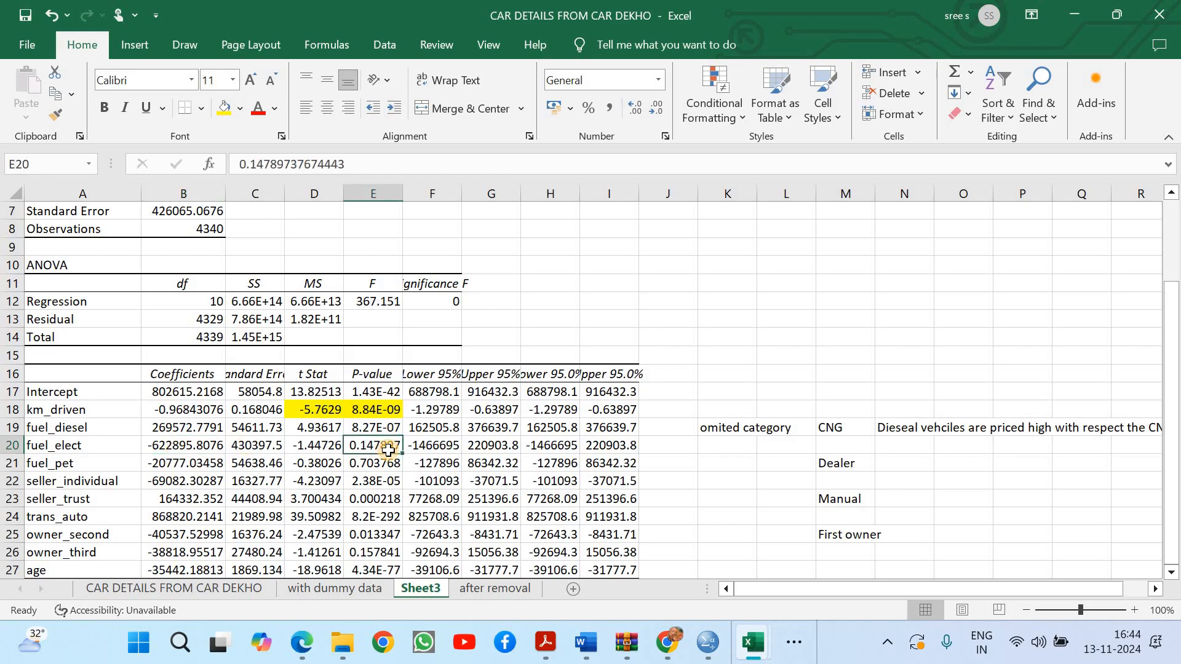
click(192, 461)
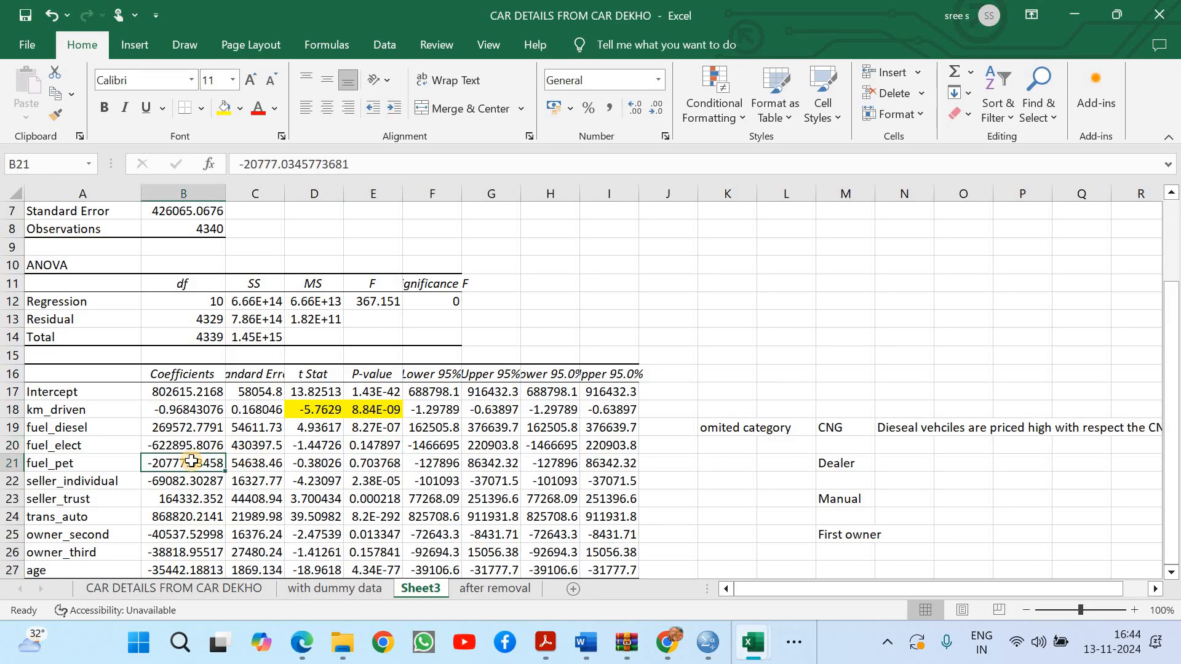
click(387, 457)
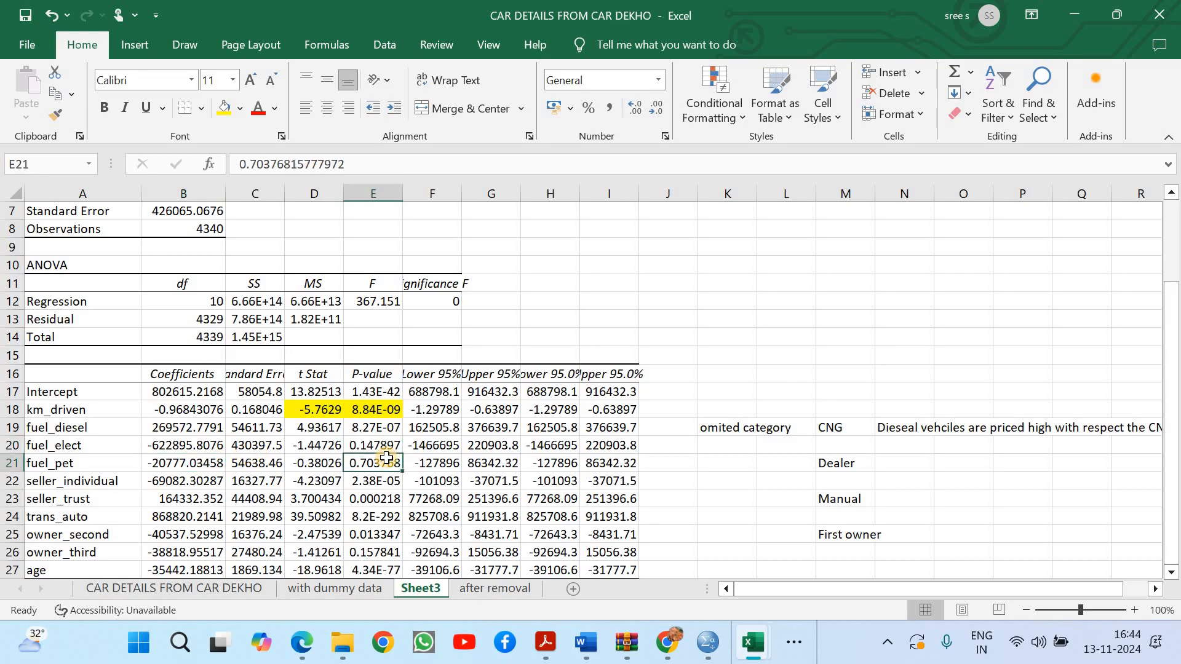
click(174, 462)
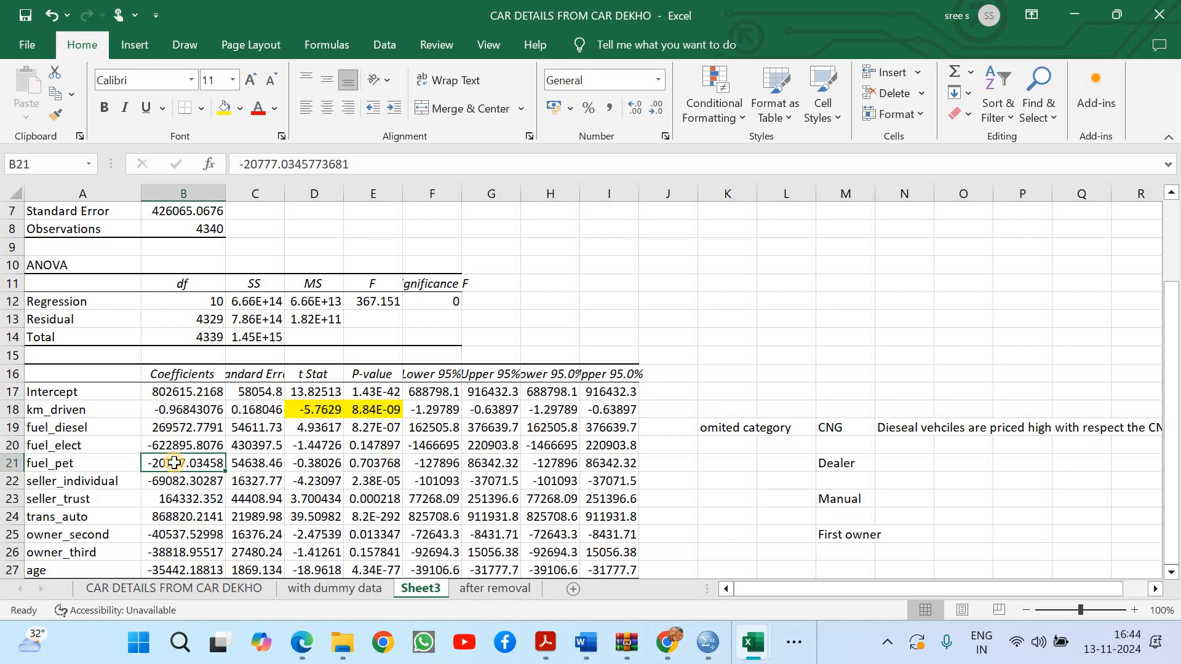
Review the coefficients of seller_individual, seller_trust, age and trans_auto, and return to the regression statistics at the start of the output
click(176, 480)
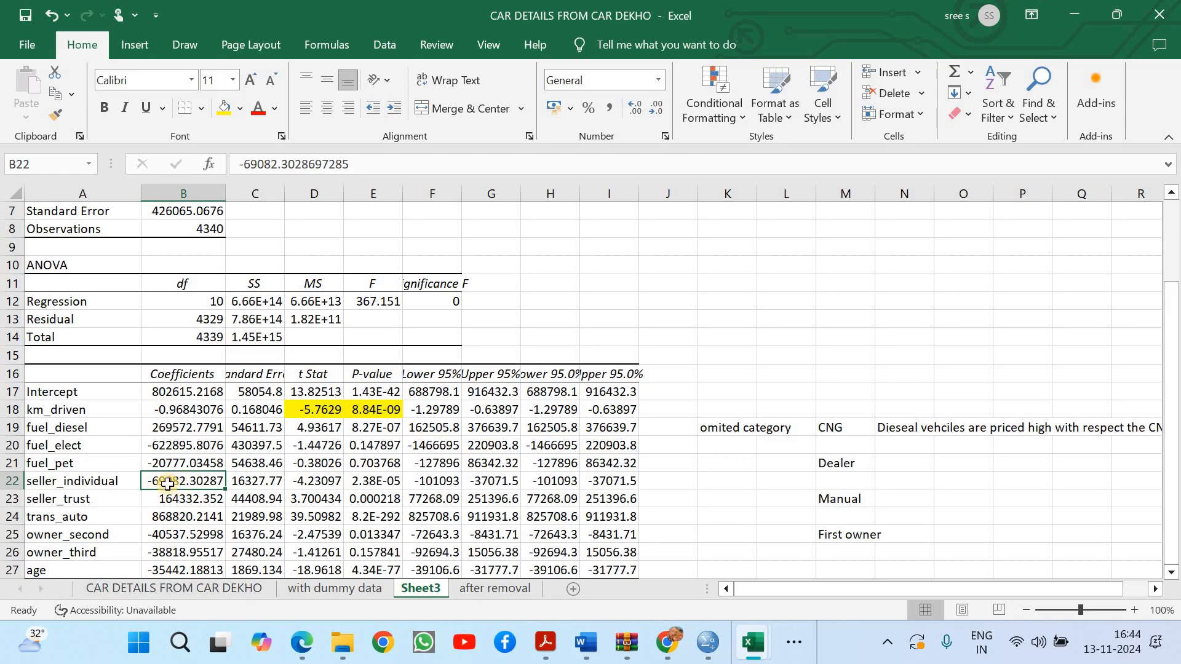
click(187, 497)
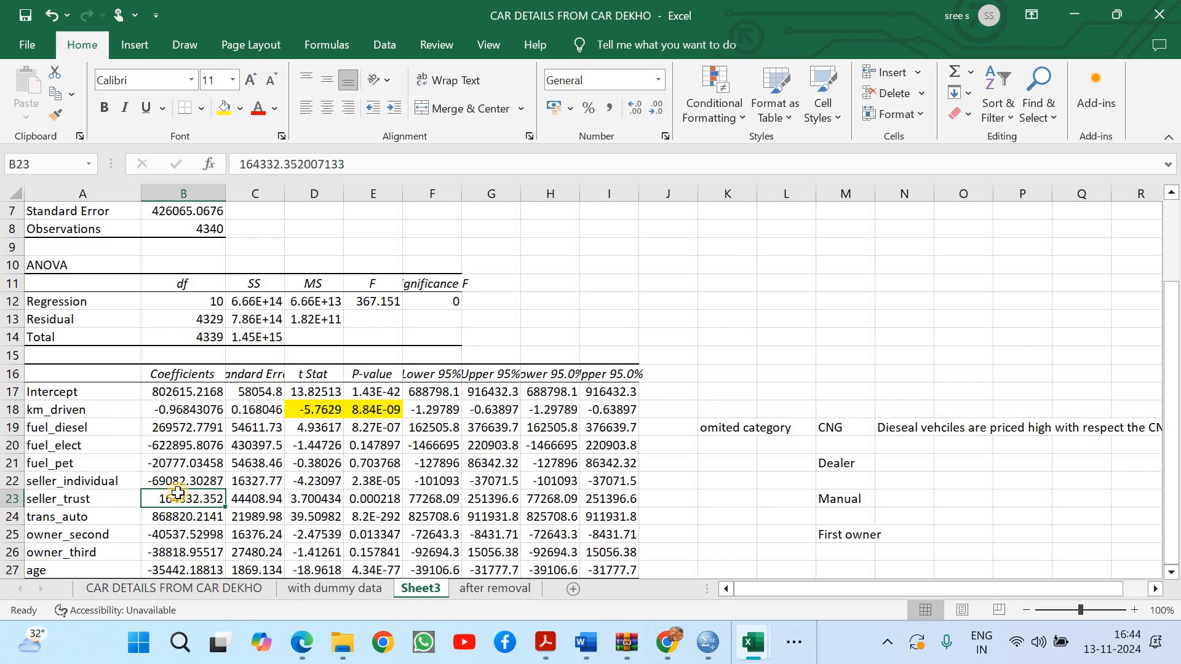
click(184, 571)
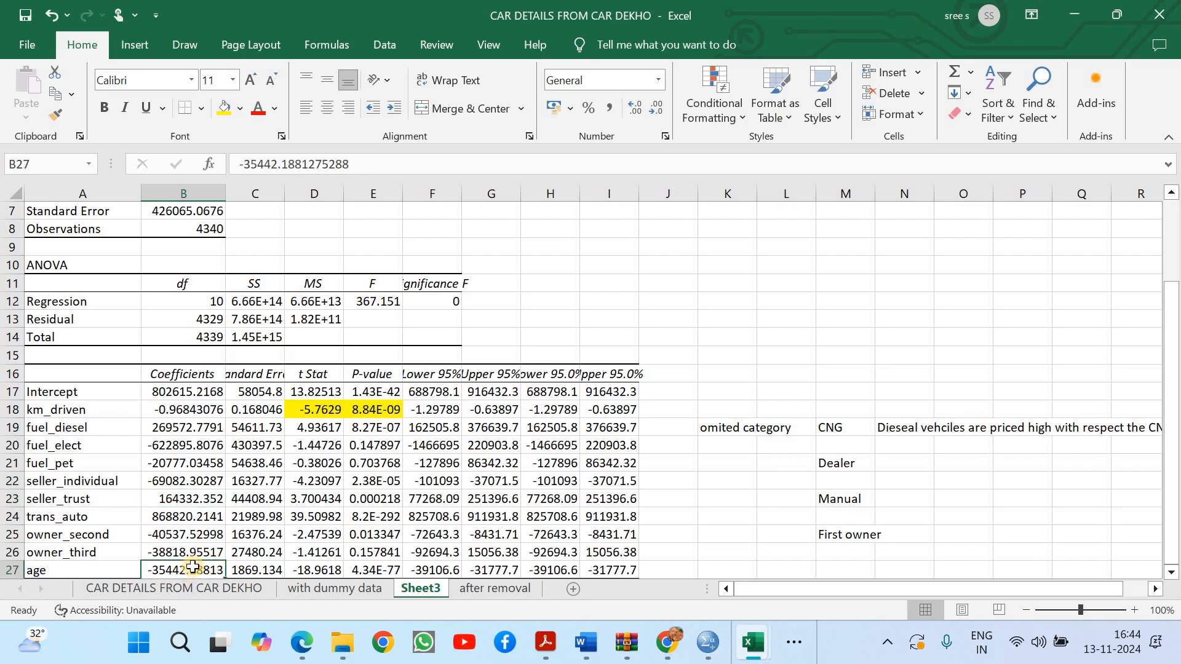
click(185, 517)
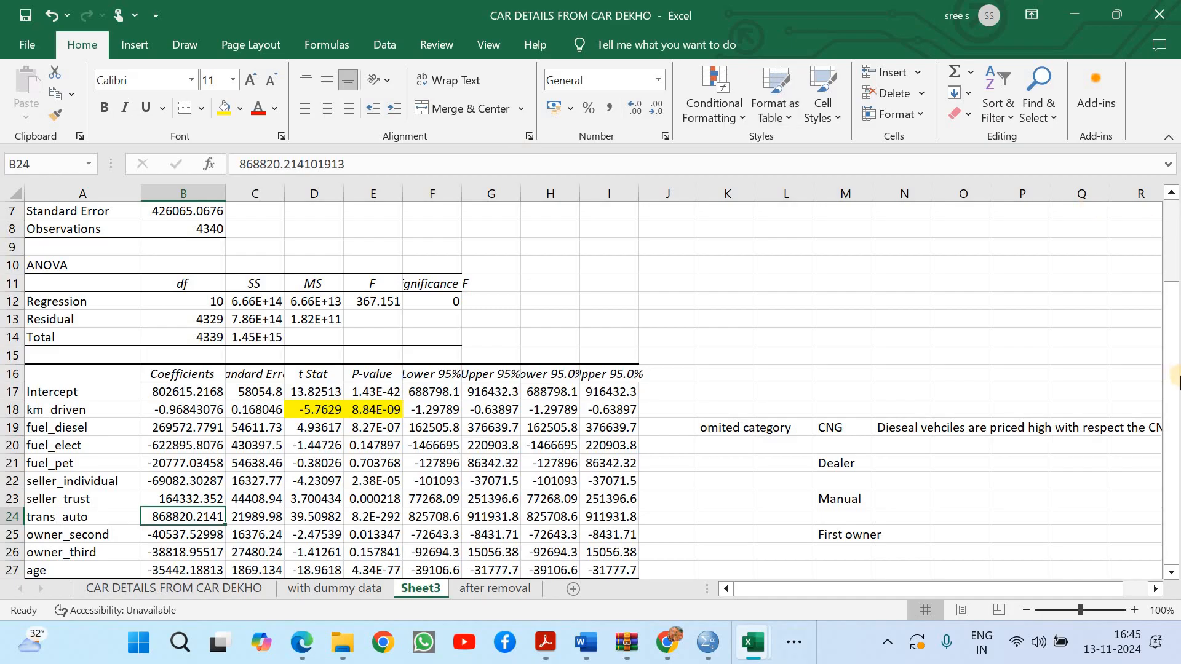
drag(1175, 381, 1175, 191)
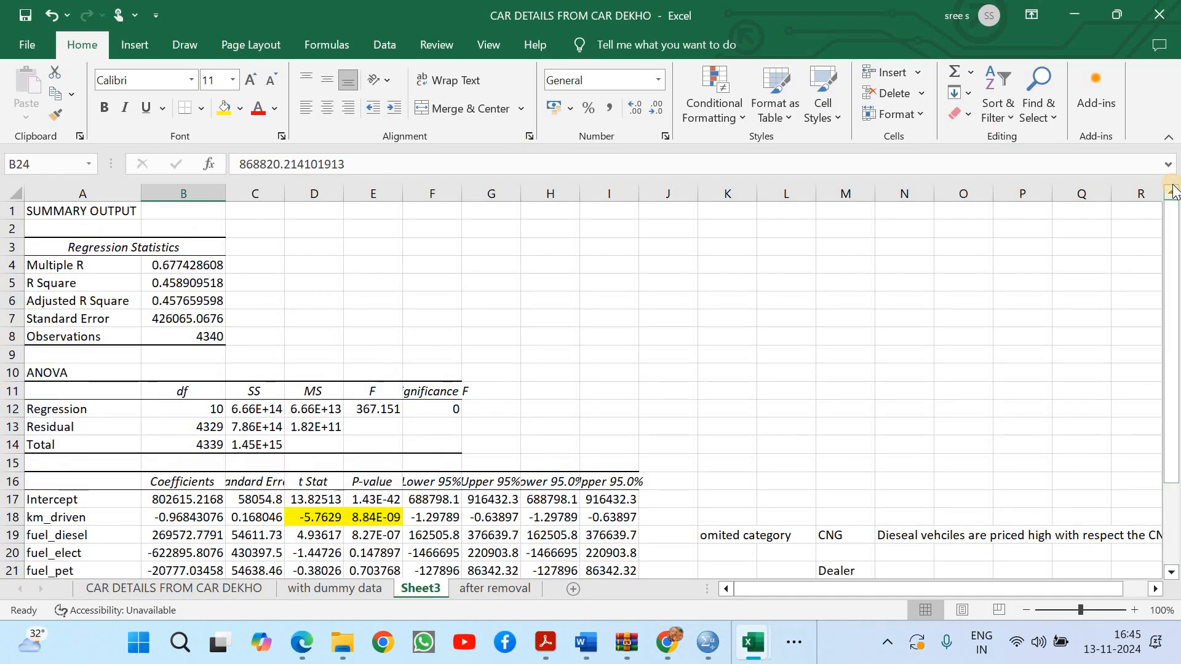